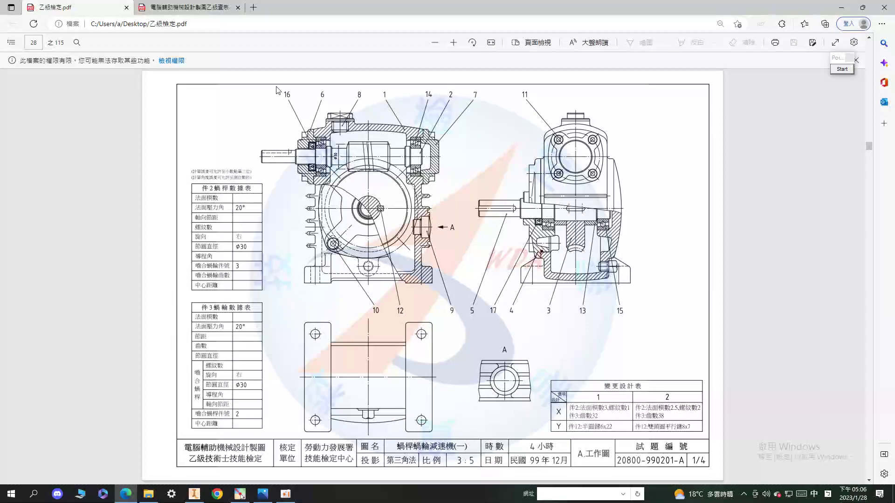
Step: Examine the worm gear reducer exam sheets and enlarge the assembly view around the part 2 worm shaft on page 28
{"action": "scroll", "coordinate": [303, 126], "scroll_direction": "down", "scroll_amount": 20}
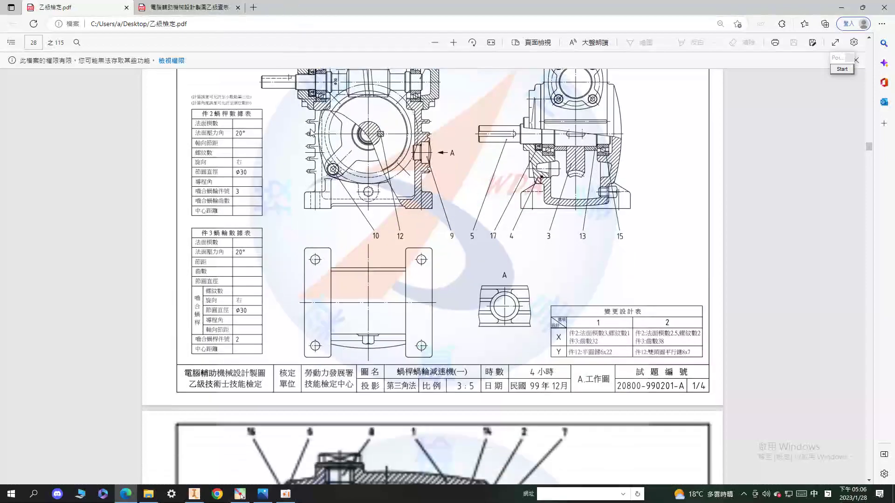
{"action": "scroll", "coordinate": [410, 139], "scroll_direction": "up", "scroll_amount": 4}
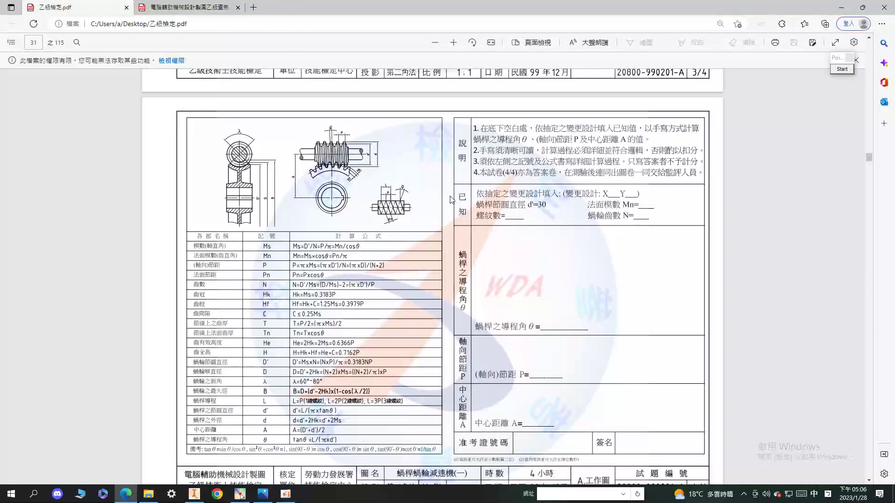
{"action": "scroll", "coordinate": [456, 128], "scroll_direction": "up", "scroll_amount": 20}
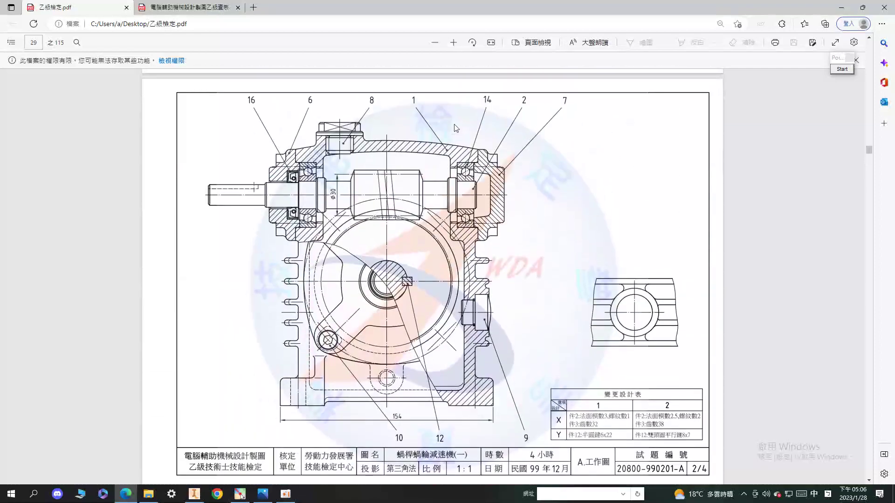
{"action": "scroll", "coordinate": [456, 128], "scroll_direction": "up", "scroll_amount": 3}
{"action": "scroll", "coordinate": [455, 128], "scroll_direction": "down", "scroll_amount": 10}
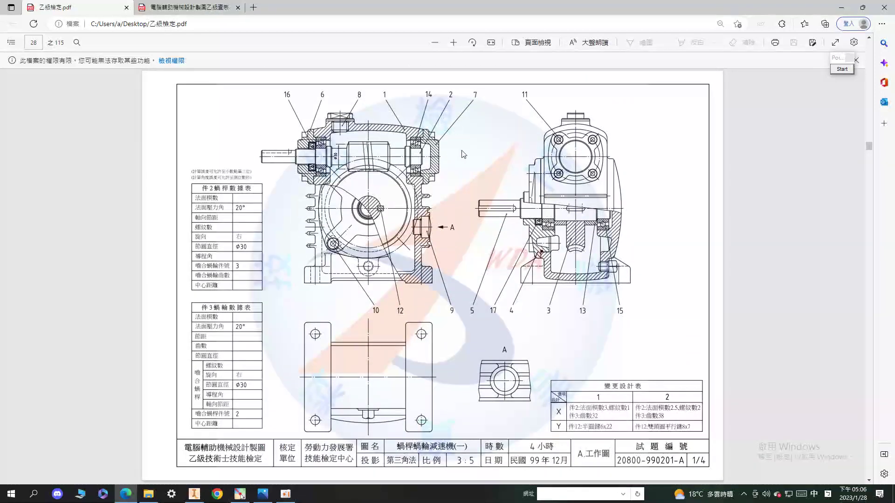
{"action": "left_click", "coordinate": [453, 42]}
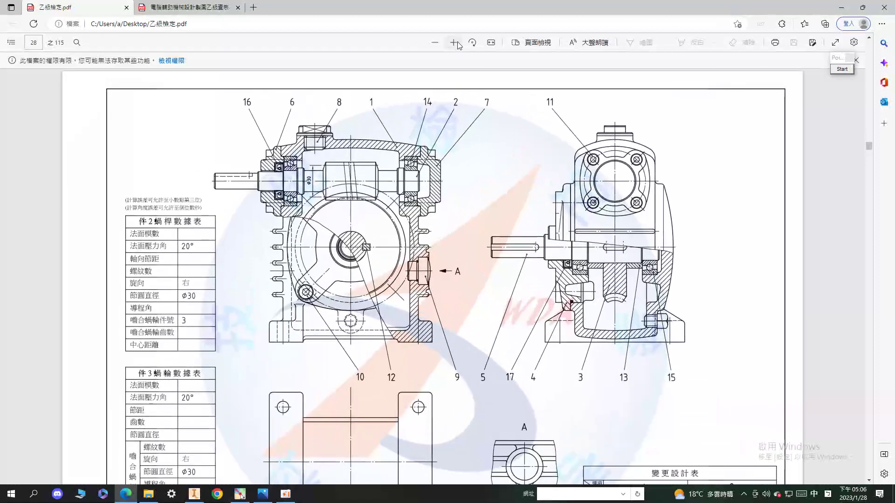
{"action": "left_click", "coordinate": [453, 43]}
{"action": "left_click", "coordinate": [453, 43]}
{"action": "scroll", "coordinate": [354, 409], "scroll_direction": "right", "scroll_amount": 4}
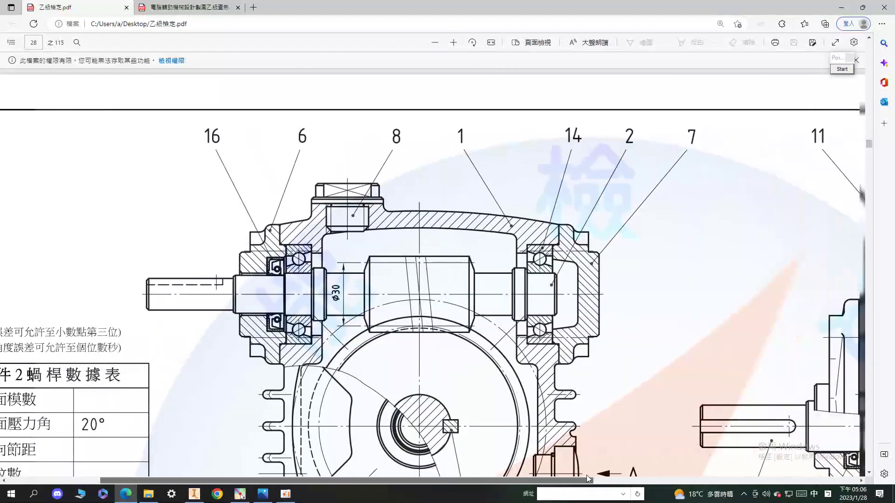
Step: Circle the worm section of shaft 2 in red with the screen annotation pen, and clear the marks
{"action": "left_click", "coordinate": [839, 70]}
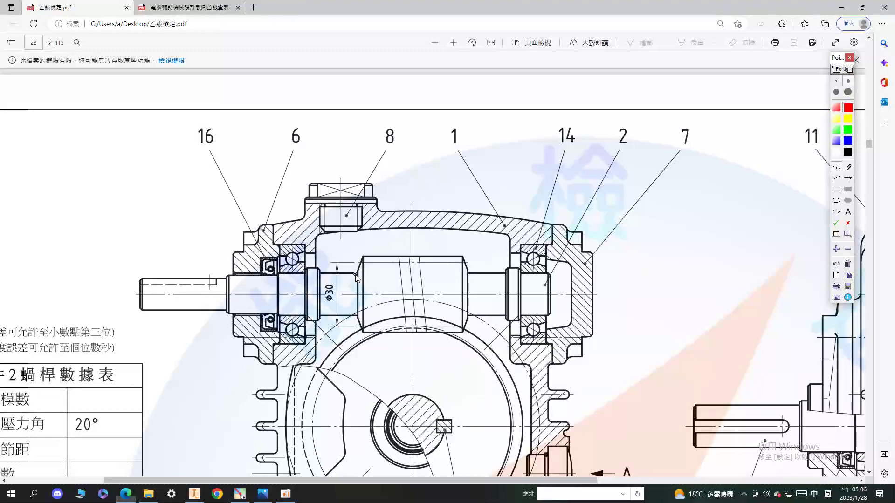
{"action": "mouse_move", "coordinate": [359, 341]}
{"action": "left_mouse_down"}
{"action": "mouse_move", "coordinate": [355, 271]}
{"action": "mouse_move", "coordinate": [493, 261]}
{"action": "mouse_move", "coordinate": [371, 350]}
{"action": "mouse_move", "coordinate": [354, 339]}
{"action": "left_mouse_up"}
{"action": "mouse_move", "coordinate": [376, 300]}
{"action": "left_mouse_down"}
{"action": "mouse_move", "coordinate": [417, 225]}
{"action": "mouse_move", "coordinate": [339, 277]}
{"action": "mouse_move", "coordinate": [552, 243]}
{"action": "left_mouse_up"}
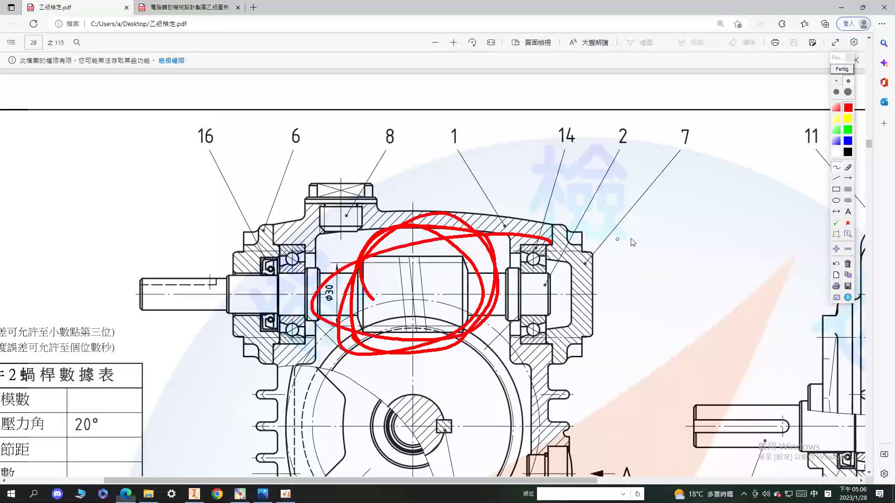
{"action": "left_click", "coordinate": [841, 69]}
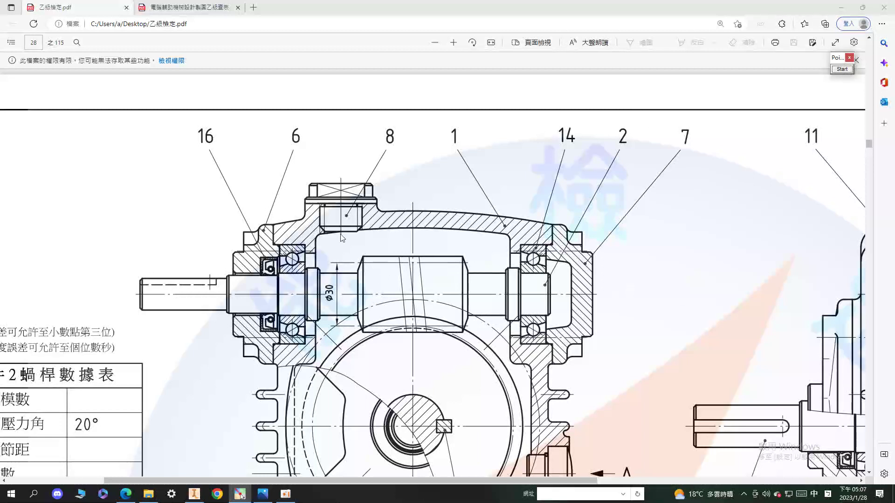
Step: Mark both upper bearings with red crosses and annotate the diameter of the shaft's right end as k6
{"action": "left_click", "coordinate": [841, 69]}
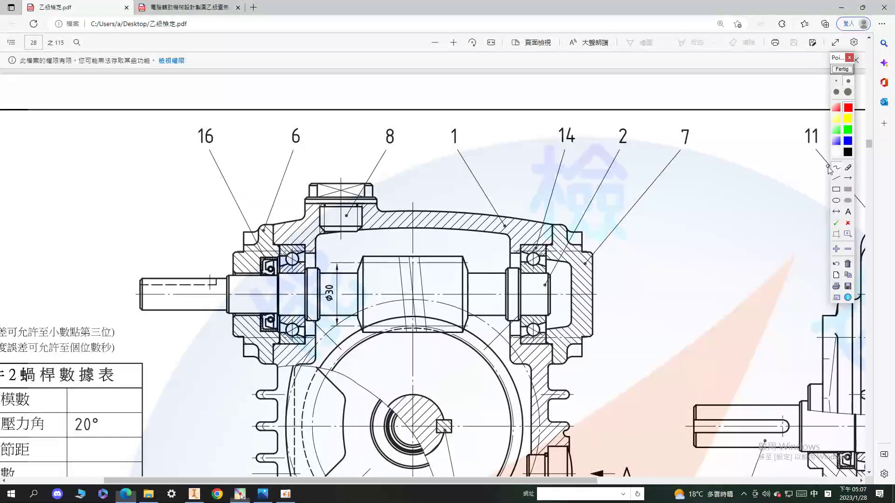
{"action": "mouse_move", "coordinate": [286, 251]}
{"action": "left_mouse_down"}
{"action": "mouse_move", "coordinate": [299, 267]}
{"action": "mouse_move", "coordinate": [288, 266]}
{"action": "left_mouse_up"}
{"action": "mouse_move", "coordinate": [525, 254]}
{"action": "left_mouse_down"}
{"action": "mouse_move", "coordinate": [539, 268]}
{"action": "mouse_move", "coordinate": [521, 270]}
{"action": "left_mouse_up"}
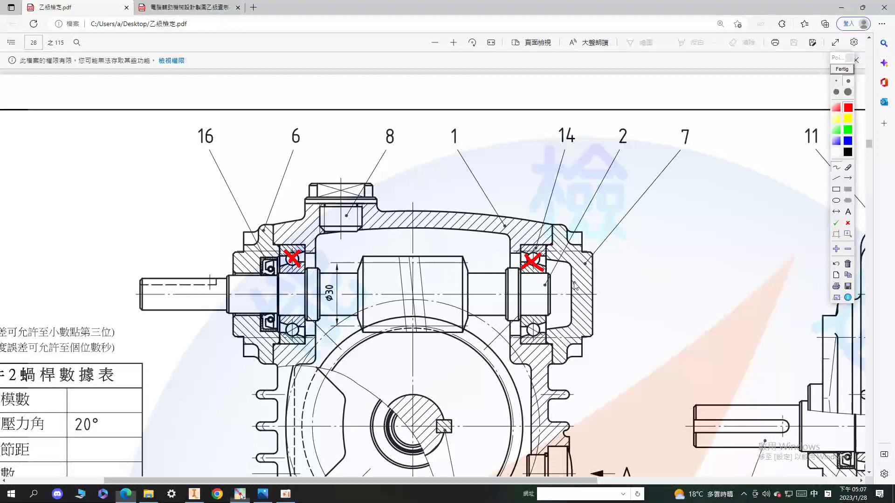
{"action": "mouse_move", "coordinate": [522, 273]}
{"action": "left_mouse_down"}
{"action": "mouse_move", "coordinate": [551, 275]}
{"action": "mouse_move", "coordinate": [550, 309]}
{"action": "mouse_move", "coordinate": [527, 316]}
{"action": "mouse_move", "coordinate": [581, 314]}
{"action": "left_mouse_up"}
{"action": "mouse_move", "coordinate": [555, 279]}
{"action": "left_mouse_down"}
{"action": "mouse_move", "coordinate": [588, 276]}
{"action": "mouse_move", "coordinate": [580, 315]}
{"action": "mouse_move", "coordinate": [575, 279]}
{"action": "mouse_move", "coordinate": [586, 284]}
{"action": "left_mouse_up"}
{"action": "left_click_drag", "start_coordinate": [604, 281], "coordinate": [602, 307]}
{"action": "mouse_move", "coordinate": [613, 293]}
{"action": "left_mouse_down"}
{"action": "mouse_move", "coordinate": [612, 304]}
{"action": "mouse_move", "coordinate": [622, 305]}
{"action": "mouse_move", "coordinate": [623, 297]}
{"action": "left_mouse_up"}
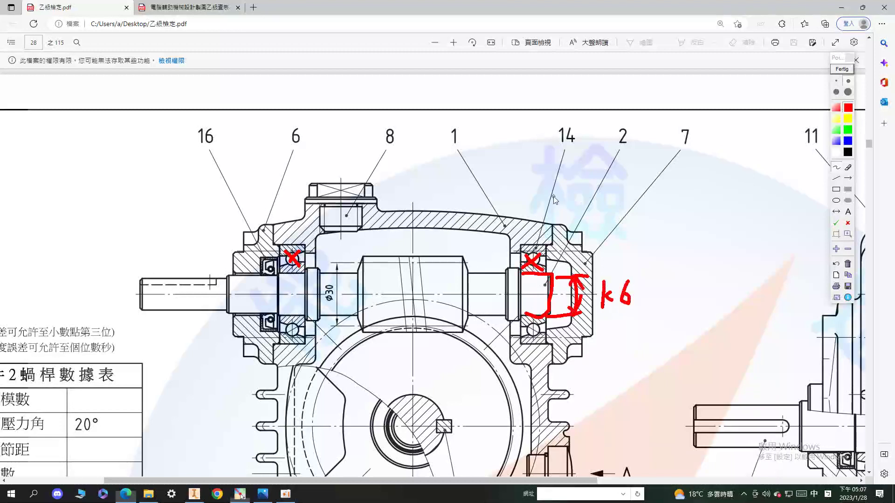
Step: Write the tolerance letters js, k and m in red above the right bearing, and clear all annotations
{"action": "mouse_move", "coordinate": [505, 173]}
{"action": "left_mouse_down"}
{"action": "mouse_move", "coordinate": [493, 184]}
{"action": "mouse_move", "coordinate": [501, 166]}
{"action": "left_mouse_up"}
{"action": "left_click_drag", "start_coordinate": [519, 169], "coordinate": [508, 190]}
{"action": "mouse_move", "coordinate": [555, 161]}
{"action": "left_mouse_down"}
{"action": "mouse_move", "coordinate": [557, 189]}
{"action": "mouse_move", "coordinate": [621, 194]}
{"action": "left_mouse_up"}
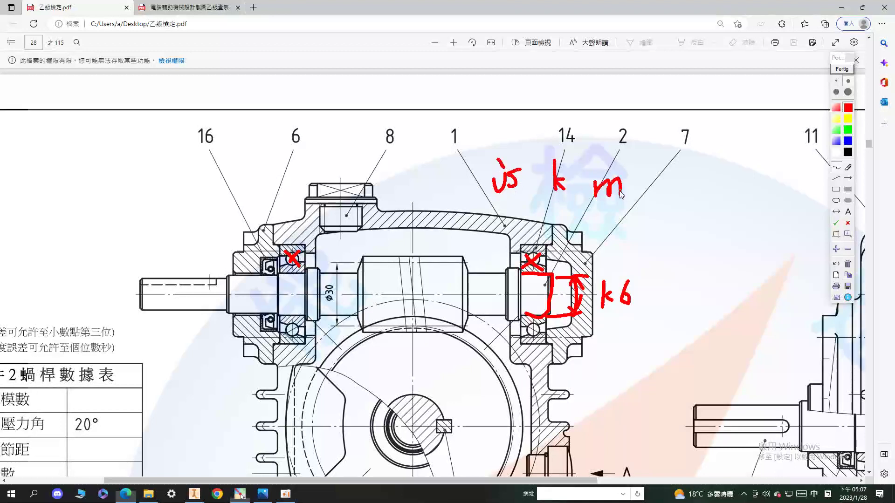
{"action": "left_click", "coordinate": [843, 69]}
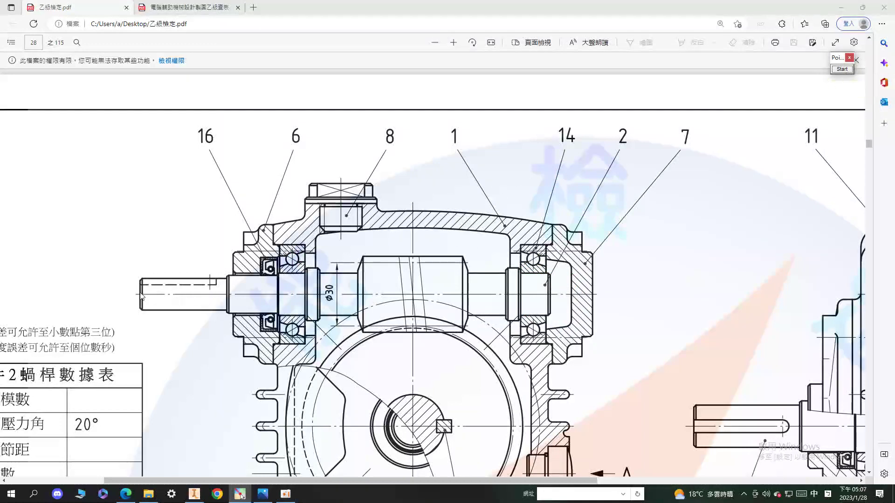
Step: Switch to Autodesk Inventor and start a 2D sketch on the front origin plane of the part
{"action": "left_click", "coordinate": [193, 494]}
{"action": "left_click", "coordinate": [24, 50]}
{"action": "left_click", "coordinate": [42, 67]}
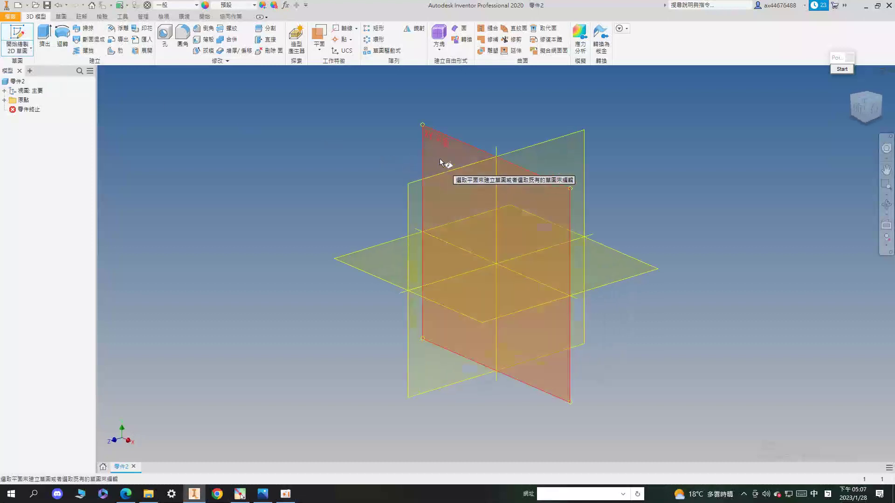
{"action": "left_click", "coordinate": [440, 159]}
Step: Sketch a two-point rectangle about 3 mm wide and 2 mm high, extending left from the origin above the horizontal axis
{"action": "left_click", "coordinate": [98, 50]}
{"action": "left_click", "coordinate": [115, 70]}
{"action": "left_click", "coordinate": [449, 270]}
{"action": "middle_click_drag", "start_coordinate": [440, 261], "coordinate": [536, 285]}
{"action": "left_click", "coordinate": [511, 271]}
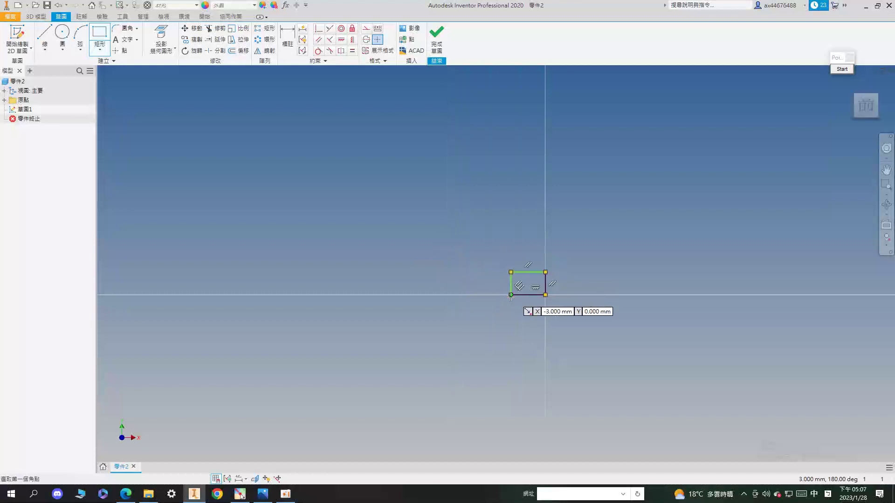
Step: Continue the profile leftward with a narrow rectangle about 1 by 3 mm and another about 2.4 by 2 mm on the axis
{"action": "left_click", "coordinate": [511, 294]}
{"action": "left_click", "coordinate": [499, 261]}
{"action": "left_click", "coordinate": [499, 294]}
{"action": "left_click", "coordinate": [472, 272]}
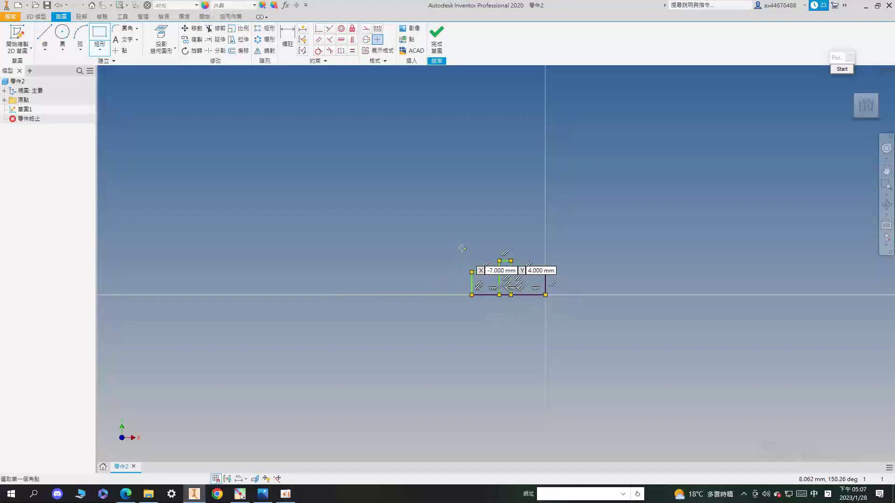
Step: Add a larger rectangle about 5.6 by 4 mm for the worm body, followed by one about 2.4 by 2 mm
{"action": "left_click", "coordinate": [471, 295]}
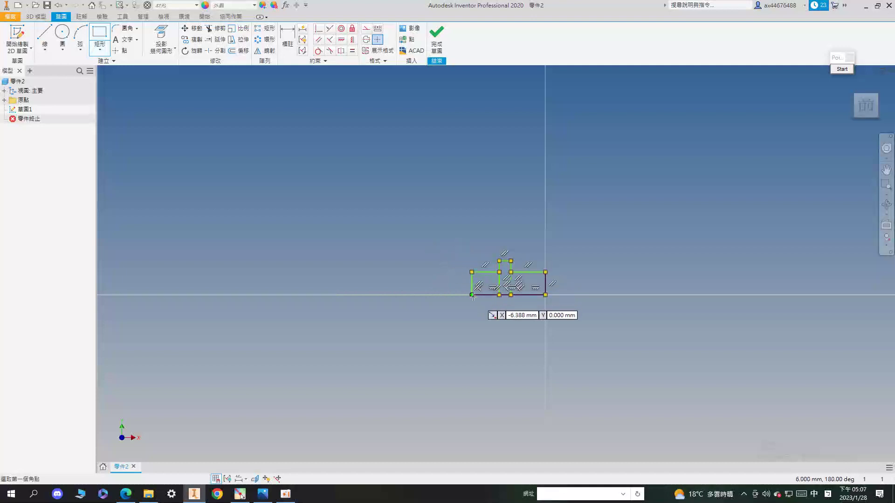
{"action": "left_click", "coordinate": [407, 249]}
{"action": "middle_click_drag", "start_coordinate": [390, 275], "coordinate": [414, 275]}
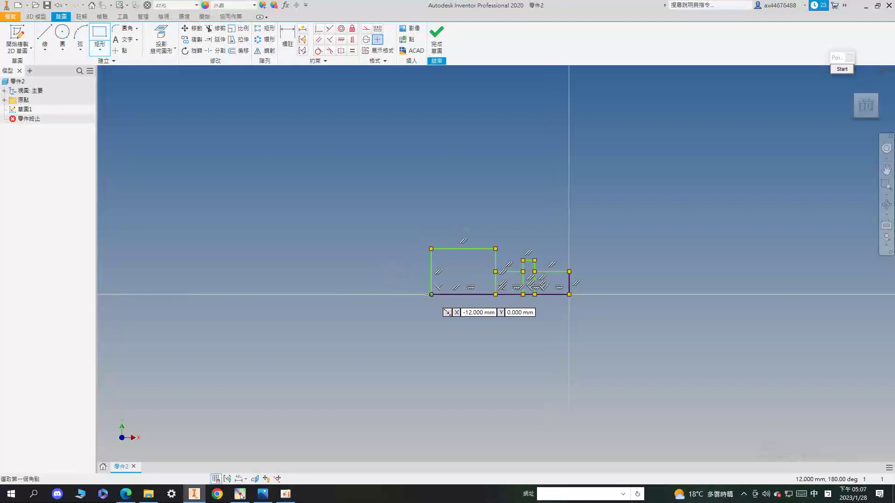
{"action": "left_click", "coordinate": [431, 295]}
{"action": "left_click", "coordinate": [403, 272]}
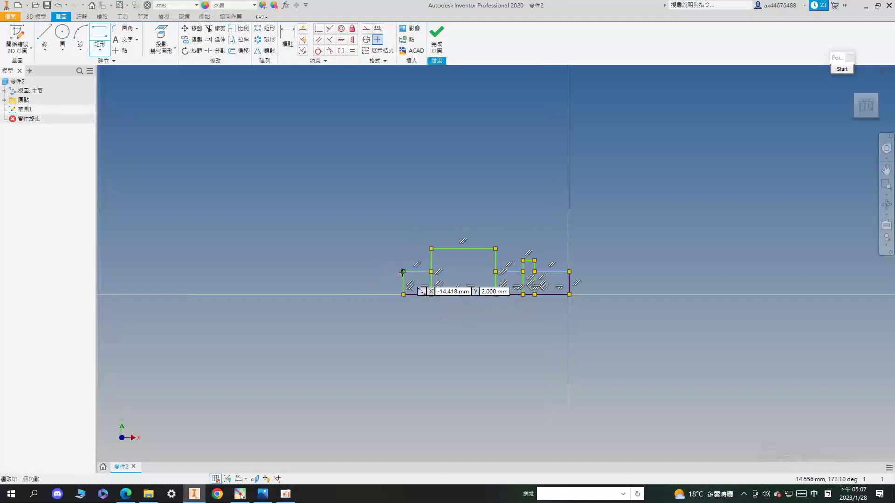
Step: Extend the profile with a narrow shoulder rectangle about 1.2 by 3 mm and an adjoining one about 2.4 by 2 mm
{"action": "left_click", "coordinate": [389, 260]}
{"action": "middle_click_drag", "start_coordinate": [399, 295], "coordinate": [434, 294]}
{"action": "left_click", "coordinate": [423, 296]}
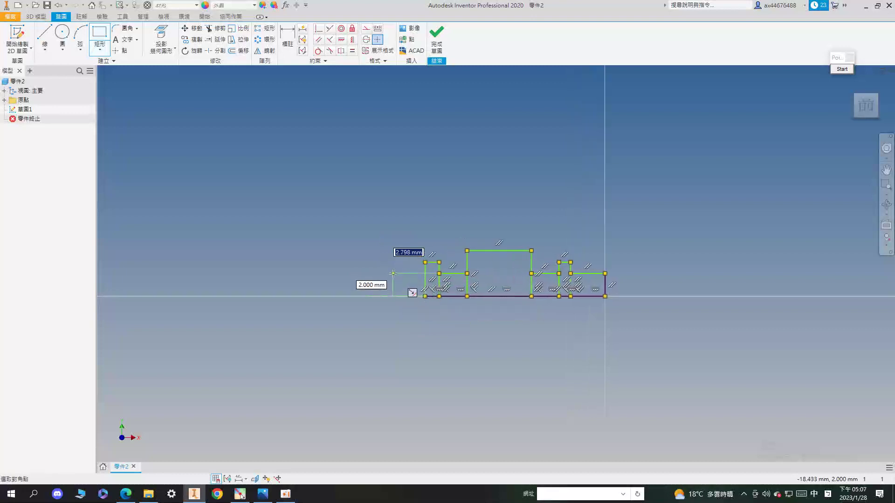
{"action": "left_click", "coordinate": [396, 273]}
Step: Finish the left end of the profile with two lower rectangles, about 3 by 1.5 mm and 4 by 1 mm
{"action": "middle_click_drag", "start_coordinate": [399, 245], "coordinate": [446, 239]}
{"action": "left_click", "coordinate": [444, 290]}
{"action": "left_click", "coordinate": [410, 274]}
{"action": "middle_click_drag", "start_coordinate": [409, 290], "coordinate": [440, 297]}
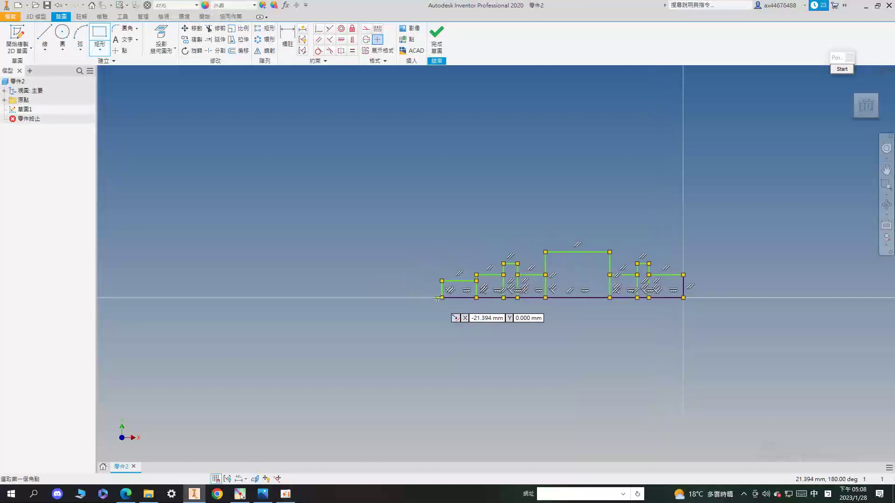
{"action": "left_click", "coordinate": [440, 298]}
{"action": "left_click", "coordinate": [99, 34]}
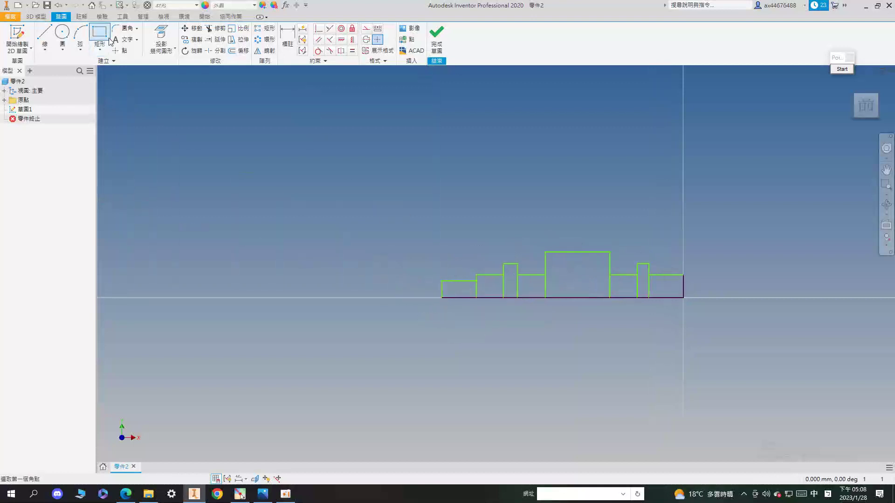
{"action": "left_click", "coordinate": [441, 297]}
{"action": "left_click", "coordinate": [396, 286]}
Step: Dimension the width of the rightmost rectangle at the origin as 14 mm
{"action": "left_click", "coordinate": [288, 47]}
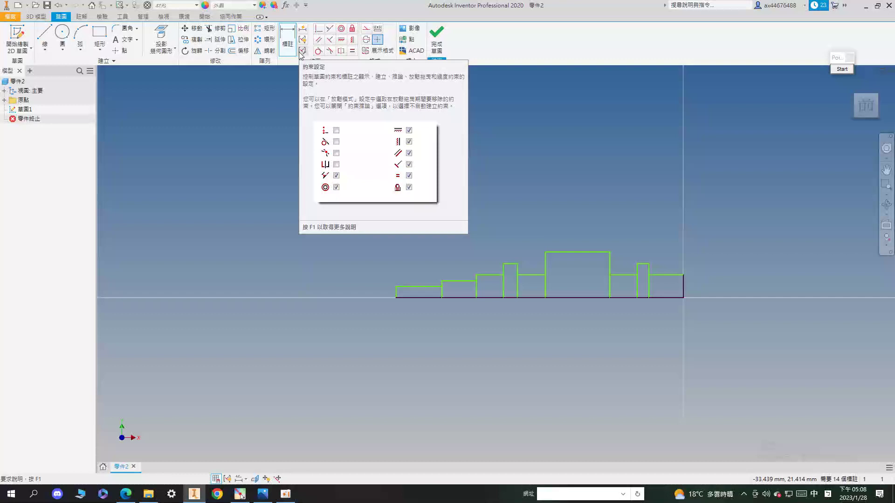
{"action": "left_click", "coordinate": [658, 274]}
{"action": "left_click", "coordinate": [666, 214]}
{"action": "type", "text": "3"}
{"action": "key", "text": "Return"}
{"action": "scroll", "coordinate": [664, 214], "scroll_direction": "up", "scroll_amount": 2}
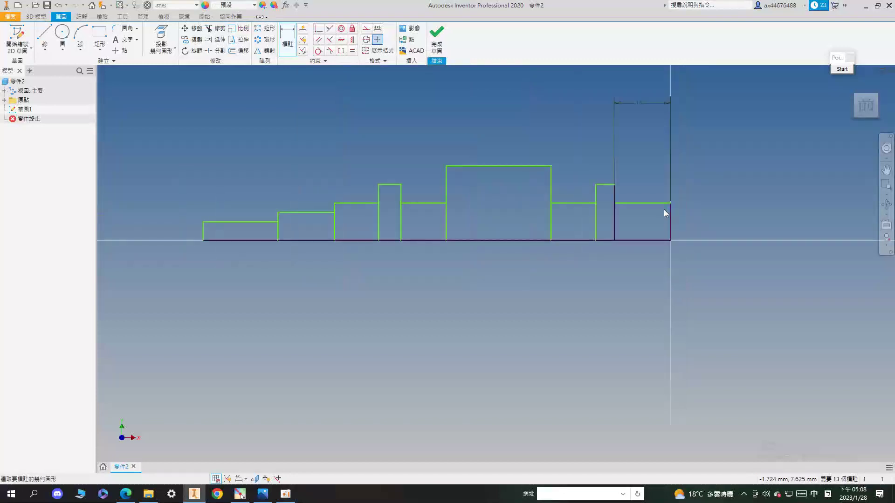
Step: Dimension the narrow right shoulder's width as 7 mm and the neighbouring rectangle's width as 18 mm
{"action": "left_click", "coordinate": [600, 184]}
{"action": "left_click", "coordinate": [602, 165]}
{"action": "type", "text": "7"}
{"action": "key", "text": "Return"}
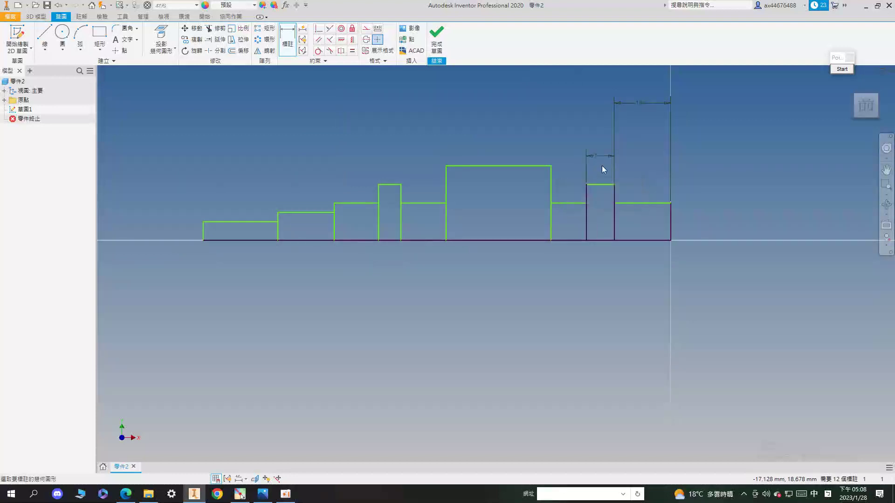
{"action": "left_click", "coordinate": [561, 204]}
{"action": "left_click", "coordinate": [564, 112]}
{"action": "type", "text": "18"}
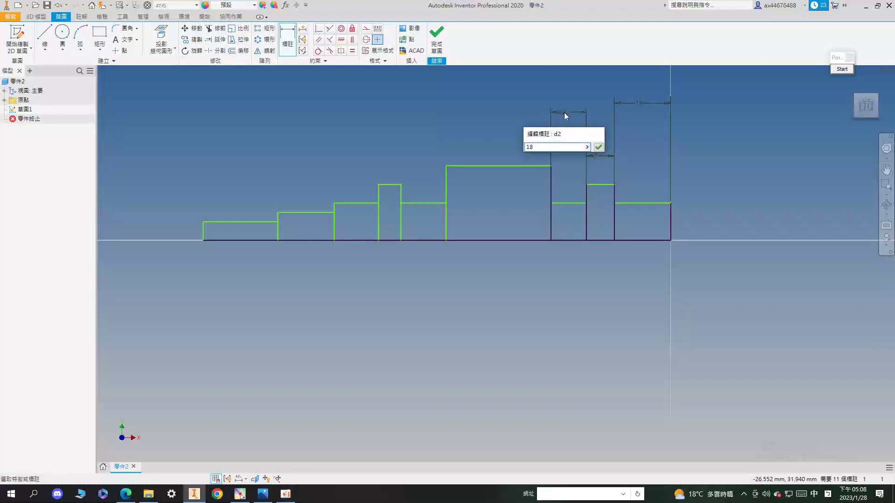
{"action": "key", "text": "Return"}
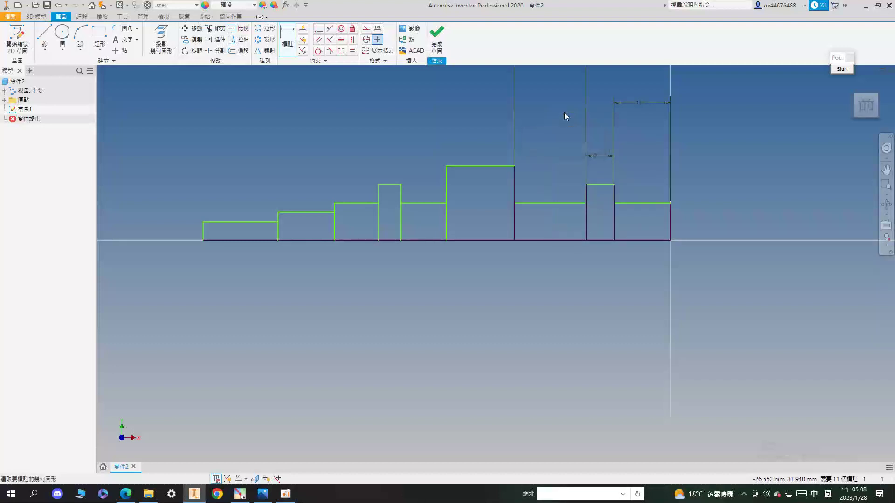
Step: Try to dimension the tall worm body rectangle's width as 52 mm, and undo it
{"action": "scroll", "coordinate": [564, 113], "scroll_direction": "up", "scroll_amount": 5}
{"action": "scroll", "coordinate": [518, 273], "scroll_direction": "down", "scroll_amount": 2}
{"action": "left_click", "coordinate": [524, 265]}
{"action": "left_click", "coordinate": [524, 164]}
{"action": "type", "text": "52"}
{"action": "key", "text": "Return"}
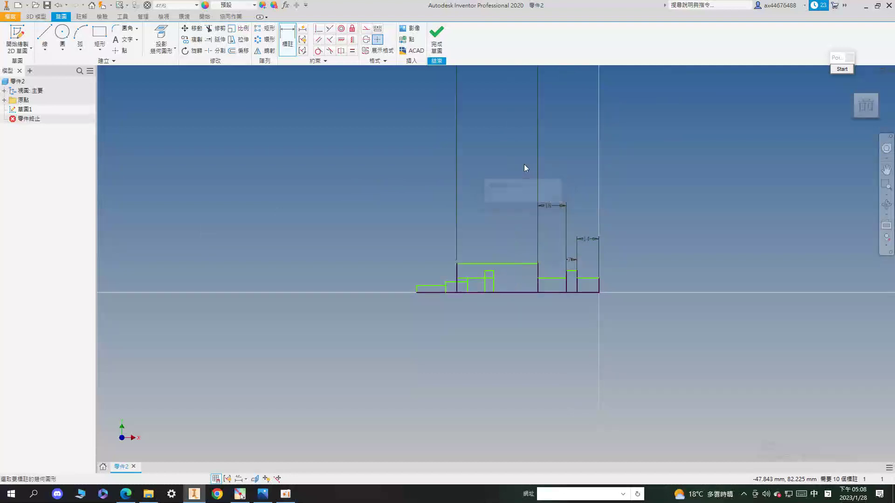
{"action": "key", "text": "ctrl+z"}
Step: Pull the undimensioned segments of the profile's left half farther left to make room for a wider worm body
{"action": "mouse_move", "coordinate": [417, 288]}
{"action": "left_mouse_down"}
{"action": "mouse_move", "coordinate": [354, 285]}
{"action": "mouse_move", "coordinate": [450, 298]}
{"action": "mouse_move", "coordinate": [331, 267]}
{"action": "mouse_move", "coordinate": [299, 278]}
{"action": "left_mouse_up"}
{"action": "left_click_drag", "start_coordinate": [468, 279], "coordinate": [352, 274]}
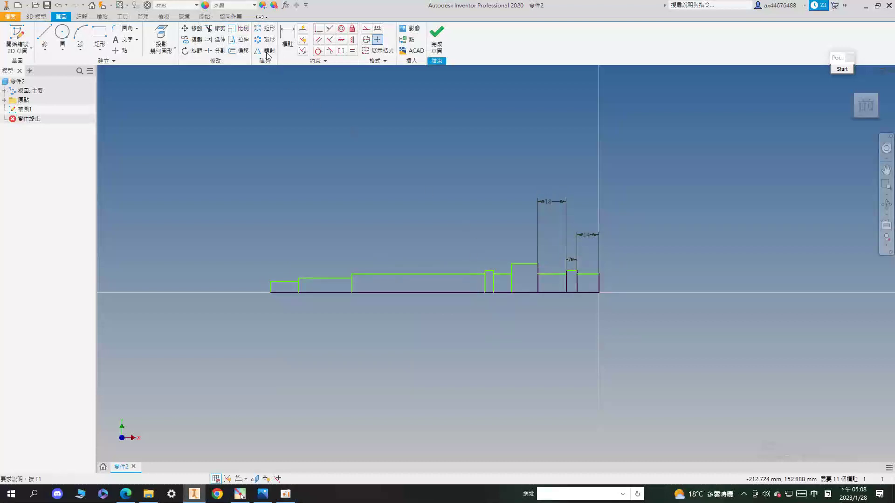
{"action": "left_click_drag", "start_coordinate": [487, 270], "coordinate": [403, 266]}
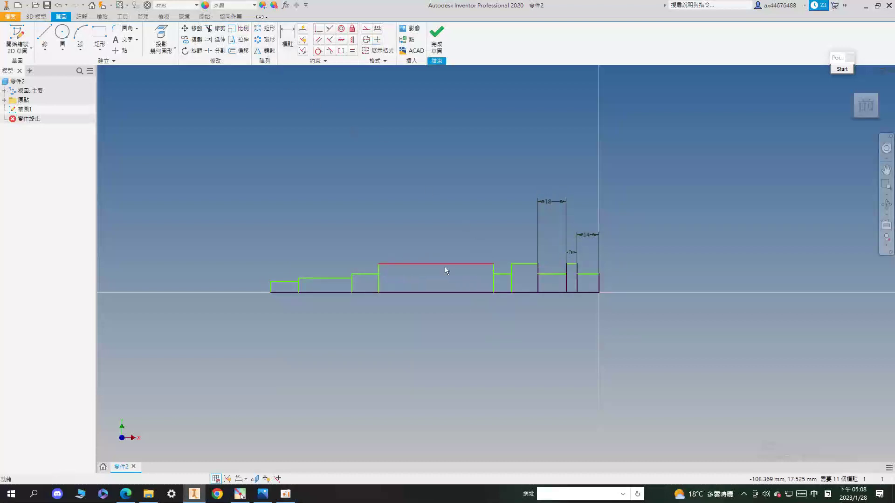
{"action": "left_click_drag", "start_coordinate": [493, 274], "coordinate": [477, 256]}
Step: Dimension the worm body rectangle's width as 52 mm and move the overlapping edge of the adjacent rectangle to its left
{"action": "key", "text": "d"}
{"action": "left_click", "coordinate": [525, 264]}
{"action": "left_click", "coordinate": [519, 134]}
{"action": "type", "text": "5"}
{"action": "key", "text": "Return"}
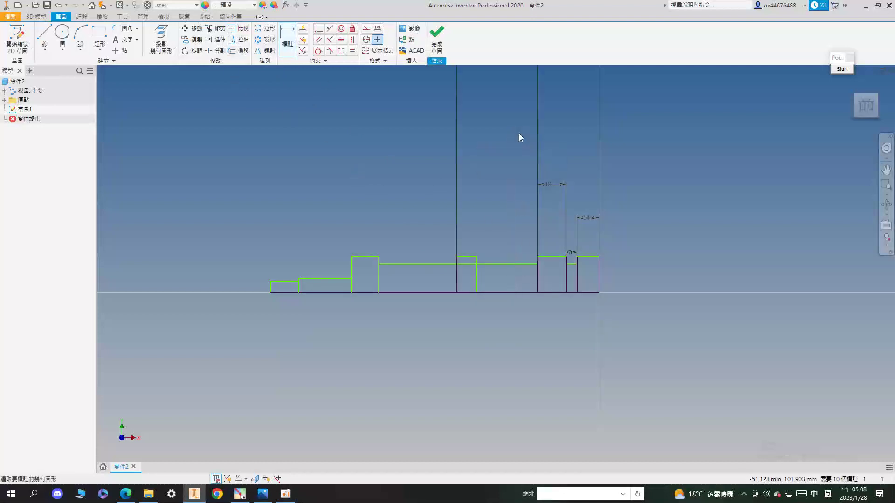
{"action": "left_click_drag", "start_coordinate": [479, 272], "coordinate": [427, 234]}
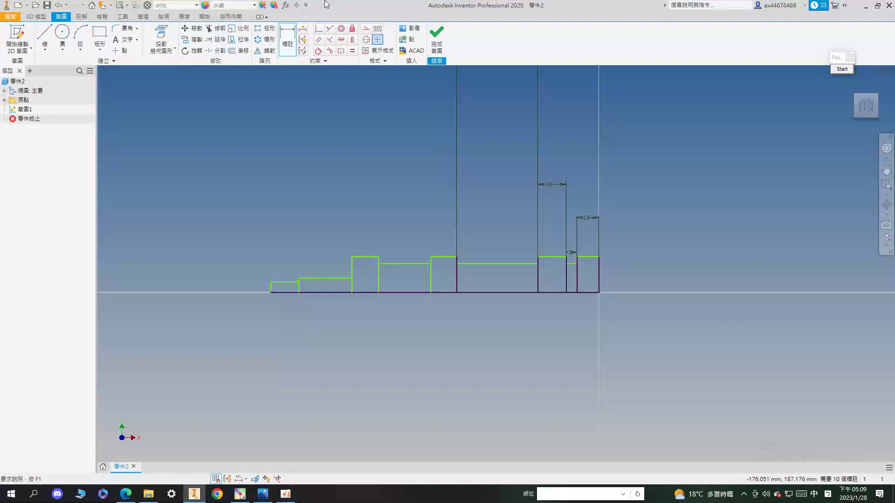
Step: Dimension the worm body rectangle's height above the axis as 18 mm
{"action": "left_click", "coordinate": [489, 264]}
{"action": "left_click", "coordinate": [494, 293]}
{"action": "left_click", "coordinate": [493, 281]}
{"action": "type", "text": "18"}
{"action": "key", "text": "Return"}
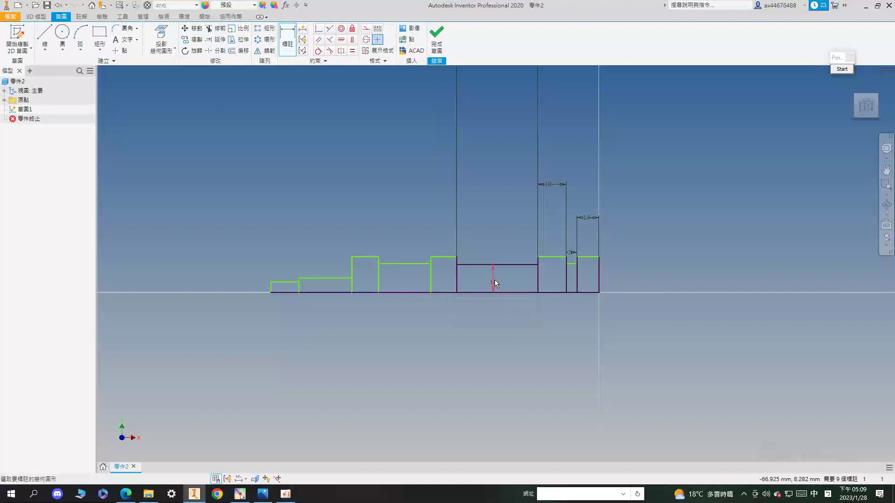
Step: Dimension the height above the axis of the rectangle just right of the worm body as 10 mm
{"action": "left_click", "coordinate": [550, 257]}
{"action": "left_click", "coordinate": [551, 293]}
{"action": "left_click", "coordinate": [549, 283]}
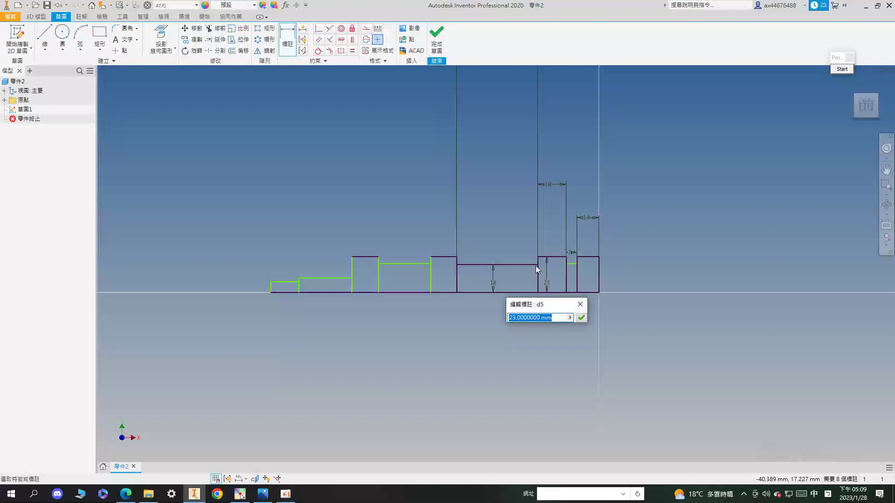
{"action": "type", "text": "10"}
{"action": "key", "text": "Return"}
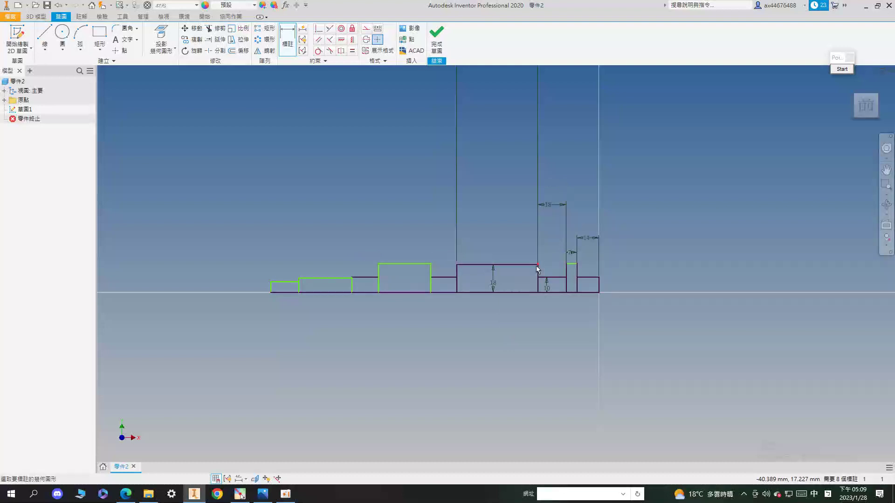
Step: Dimension the height above the axis of the narrow collar rectangle near the shaft's right end as 12.5 mm
{"action": "mouse_move", "coordinate": [551, 284]}
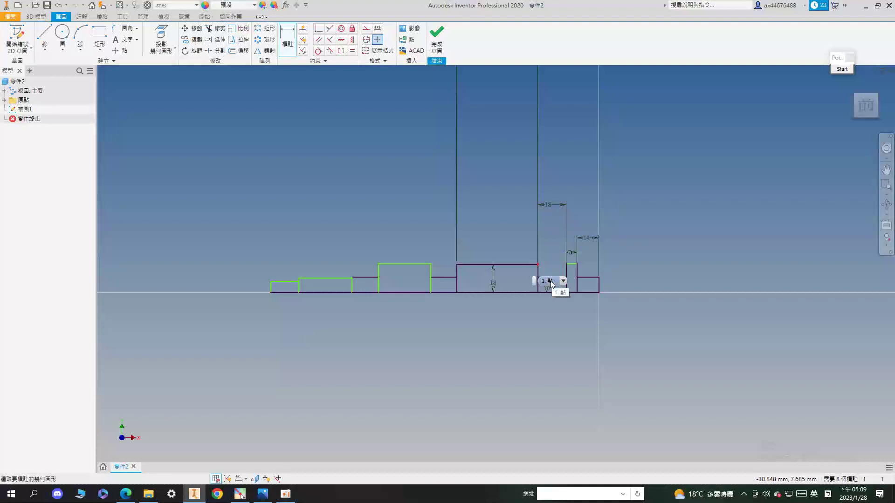
{"action": "left_click", "coordinate": [572, 264]}
{"action": "left_click", "coordinate": [571, 292]}
{"action": "left_click", "coordinate": [621, 275]}
{"action": "type", "text": "12.5"}
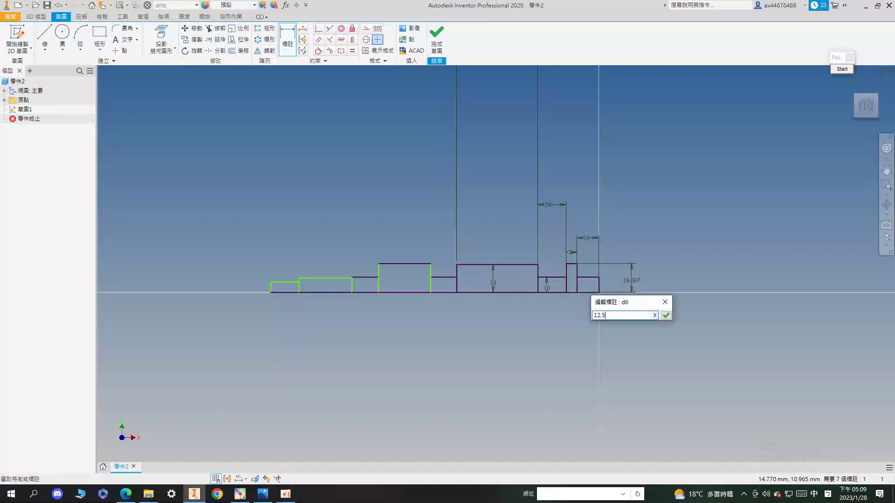
{"action": "key", "text": "Return"}
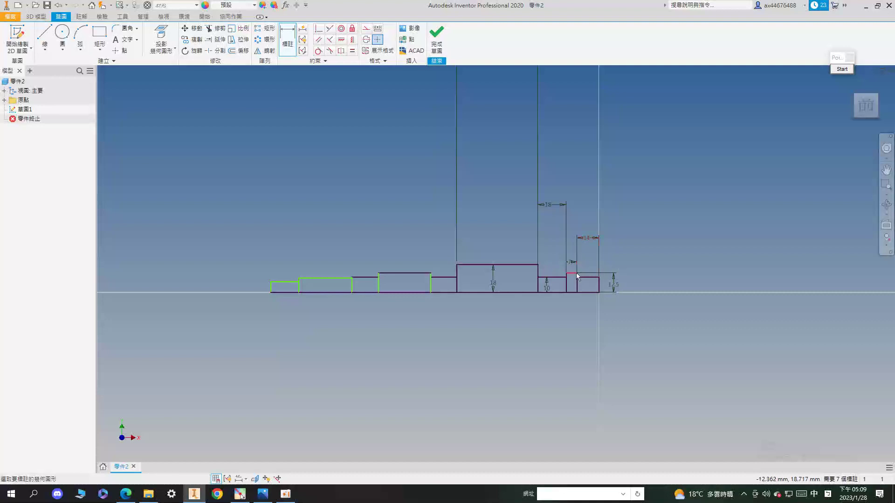
Step: Dimension the width of the rectangle just left of the worm body as 18 mm and the adjoining collar's width as 7 mm
{"action": "left_click", "coordinate": [445, 277]}
{"action": "left_click", "coordinate": [447, 233]}
{"action": "type", "text": "18"}
{"action": "key", "text": "Return"}
{"action": "left_click", "coordinate": [390, 209]}
{"action": "type", "text": "7"}
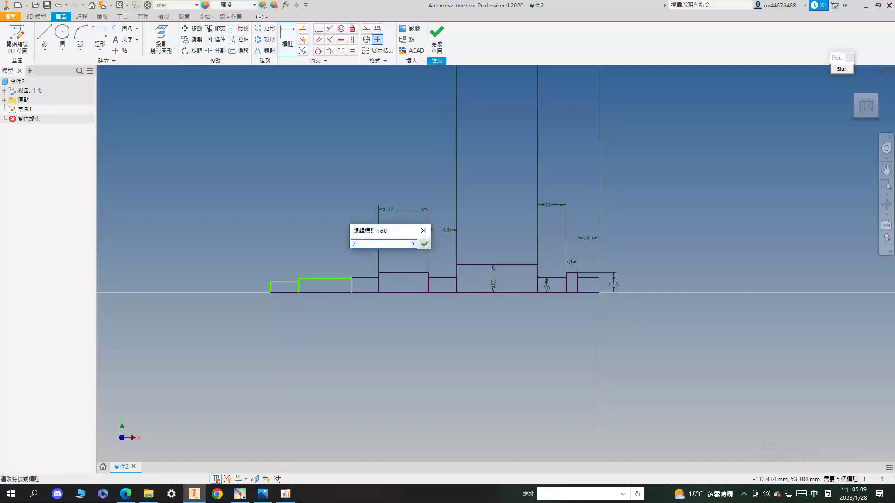
{"action": "key", "text": "Return"}
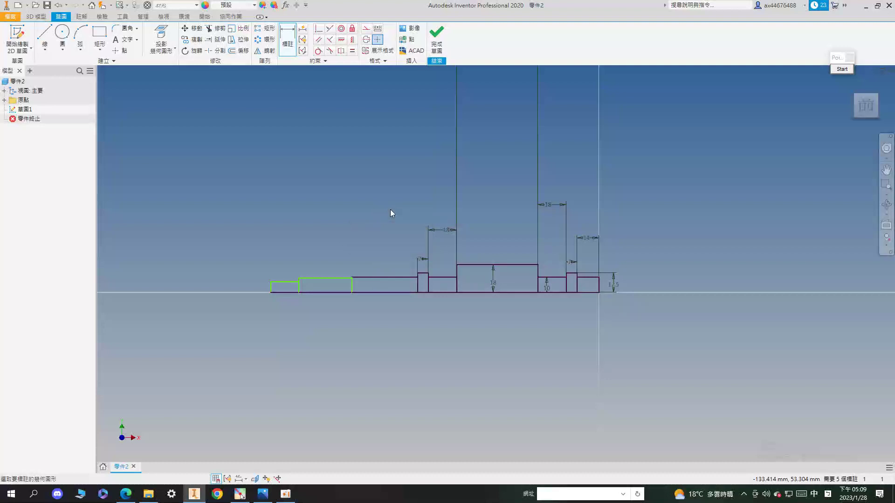
Step: Dimension the widths of the next two profile segments left of the left collar as 13 mm and 24 mm
{"action": "left_click", "coordinate": [396, 277]}
{"action": "left_click", "coordinate": [393, 244]}
{"action": "type", "text": "13"}
{"action": "key", "text": "Return"}
{"action": "left_click", "coordinate": [334, 277]}
{"action": "left_click", "coordinate": [336, 237]}
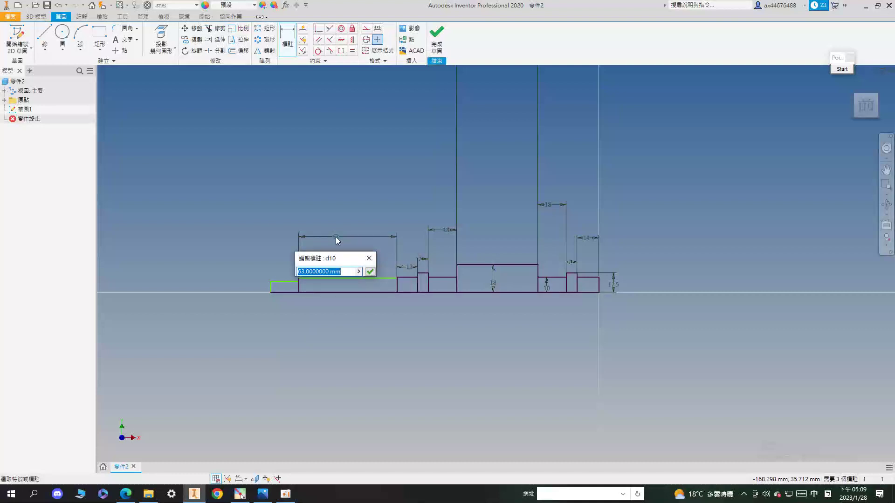
{"action": "type", "text": "24"}
{"action": "key", "text": "Return"}
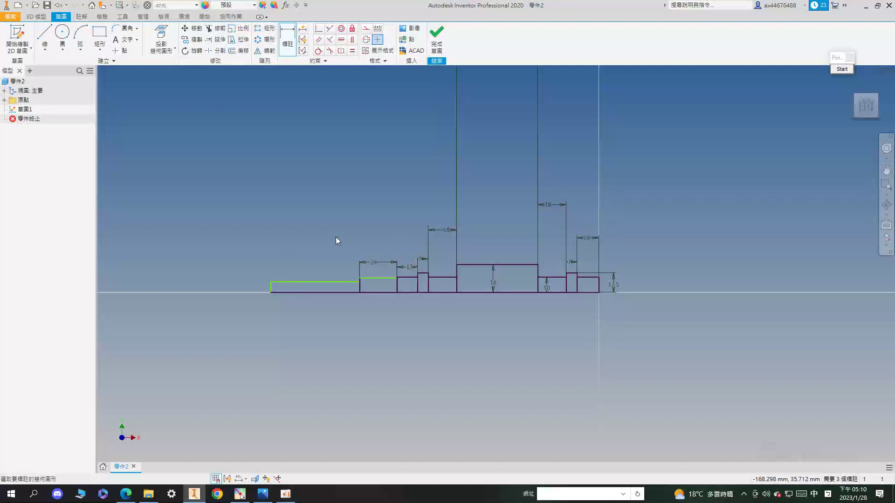
Step: Dimension the leftmost profile segment with a width of 41 mm and a height above the axis of 7.5 mm
{"action": "left_click", "coordinate": [341, 282]}
{"action": "left_click", "coordinate": [327, 221]}
{"action": "type", "text": "41"}
{"action": "key", "text": "Return"}
{"action": "left_click", "coordinate": [296, 287]}
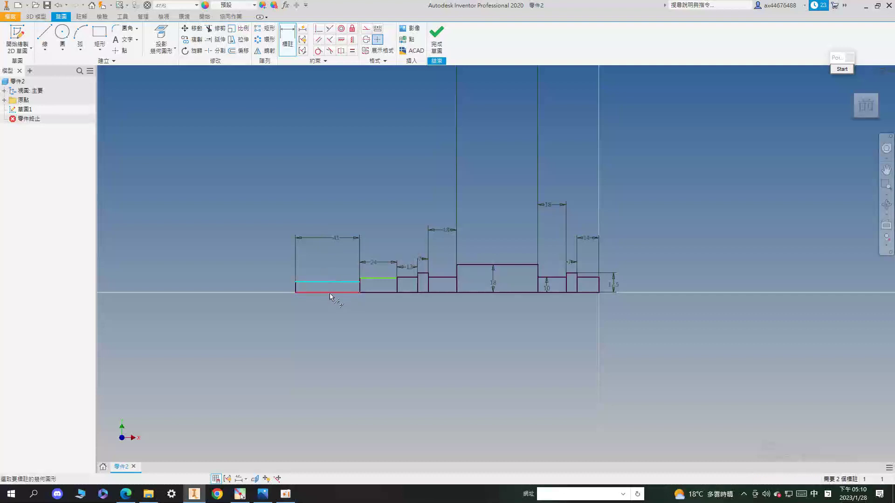
{"action": "left_click", "coordinate": [273, 285]}
{"action": "type", "text": "7.5"}
{"action": "key", "text": "Return"}
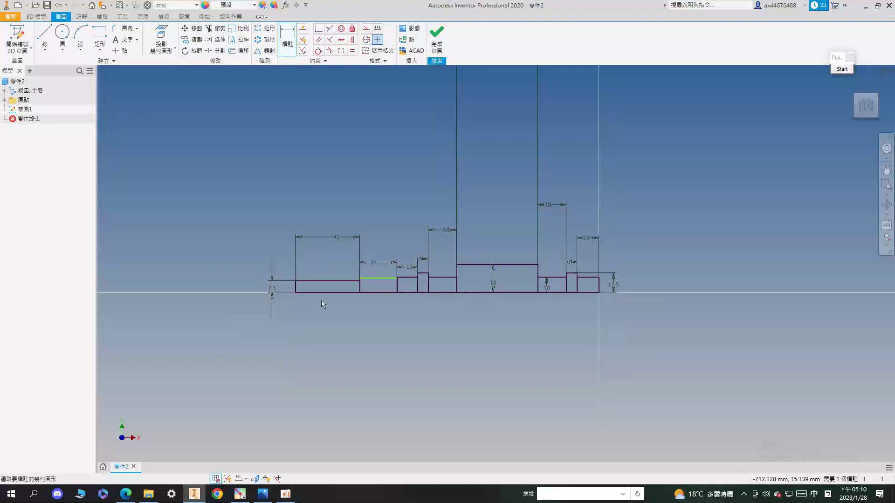
Step: Dimension the height above the axis of the 24 mm wide segment as 9 mm
{"action": "scroll", "coordinate": [381, 292], "scroll_direction": "up", "scroll_amount": 3}
{"action": "left_click", "coordinate": [392, 248]}
{"action": "left_click", "coordinate": [389, 264]}
{"action": "type", "text": "9"}
{"action": "key", "text": "Return"}
{"action": "scroll", "coordinate": [372, 258], "scroll_direction": "down", "scroll_amount": 2}
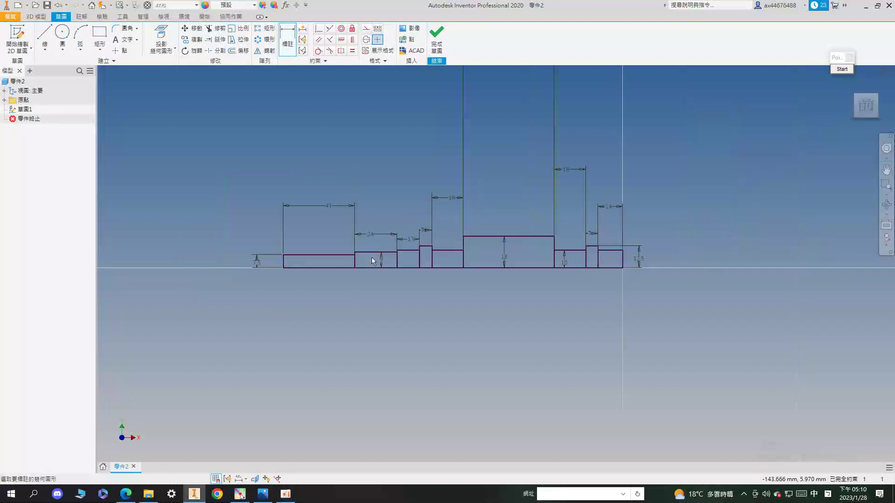
Step: Revolve all nine profile regions 360 degrees about the bottom axis line into a solid shaft
{"action": "key", "text": "r"}
{"action": "left_click", "coordinate": [859, 113]}
{"action": "scroll", "coordinate": [447, 419], "scroll_direction": "up", "scroll_amount": 3}
{"action": "left_click", "coordinate": [308, 368]}
{"action": "left_click", "coordinate": [410, 370]}
{"action": "left_click", "coordinate": [478, 371]}
{"action": "left_click", "coordinate": [519, 369]}
{"action": "left_click", "coordinate": [569, 368]}
{"action": "left_click", "coordinate": [682, 355]}
{"action": "middle_click_drag", "start_coordinate": [707, 239], "coordinate": [459, 239]}
{"action": "left_click", "coordinate": [586, 357]}
{"action": "left_click", "coordinate": [640, 347]}
{"action": "left_click", "coordinate": [669, 335]}
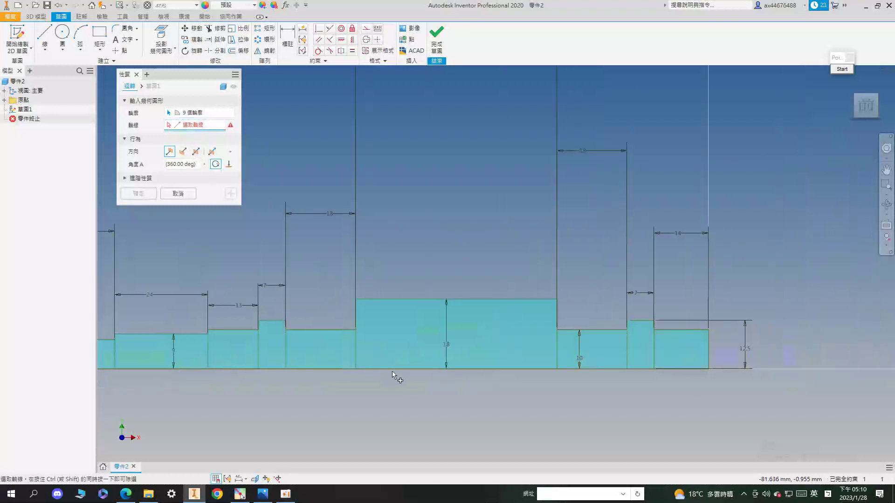
{"action": "left_click", "coordinate": [391, 370]}
{"action": "left_click", "coordinate": [135, 193]}
Step: Set up a 1 mm chamfer on the shaft's left end edge and both edges of the left collar
{"action": "middle_click_drag", "start_coordinate": [394, 239], "coordinate": [461, 259]}
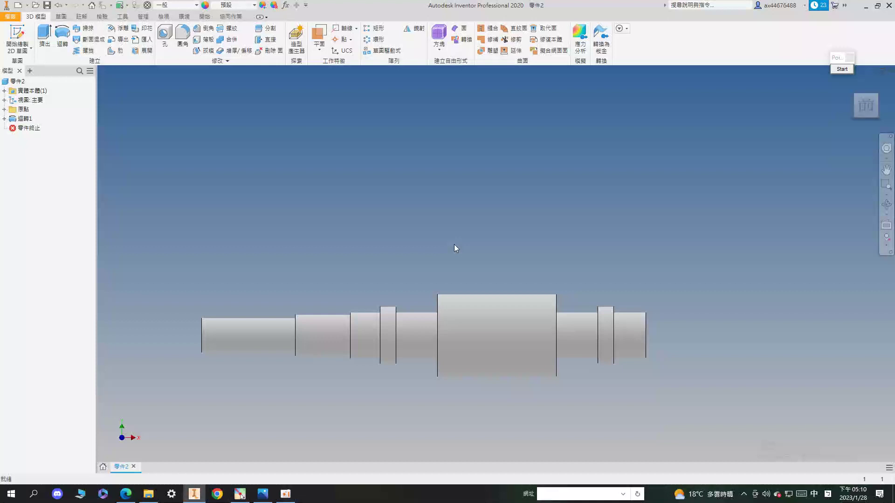
{"action": "left_click", "coordinate": [205, 28]}
{"action": "left_click", "coordinate": [243, 115]}
{"action": "type", "text": "1"}
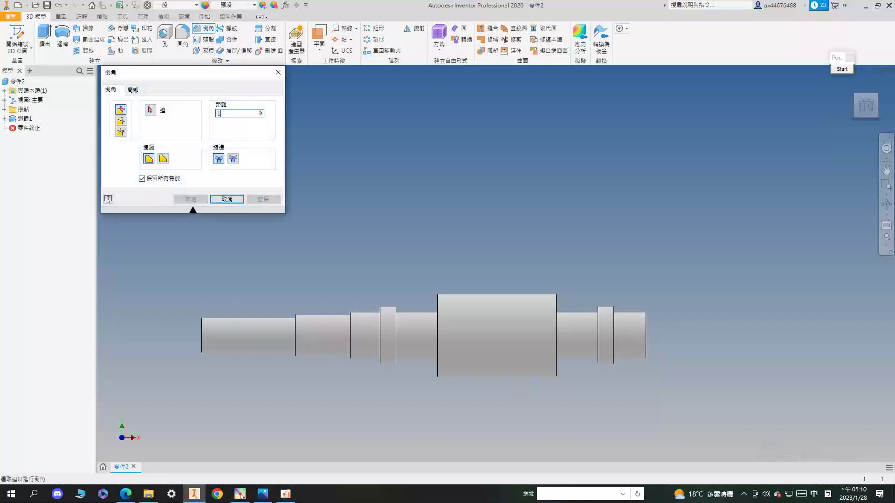
{"action": "left_click", "coordinate": [856, 100]}
{"action": "scroll", "coordinate": [401, 359], "scroll_direction": "up", "scroll_amount": 3}
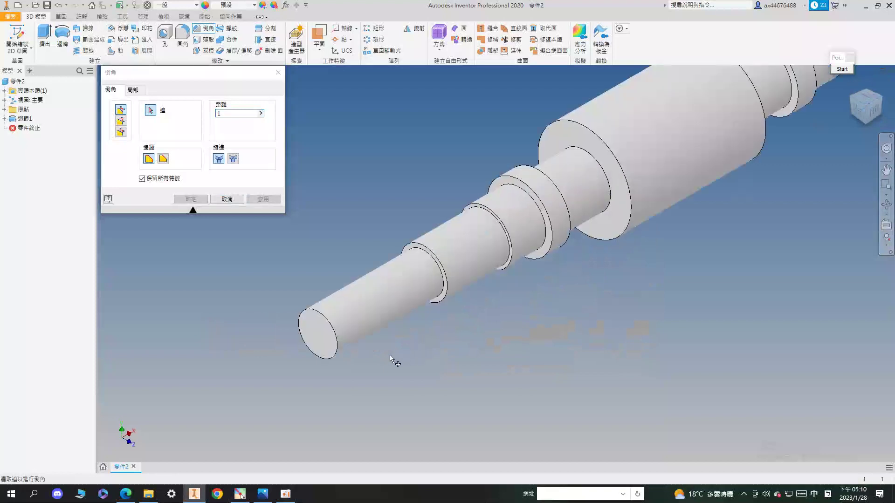
{"action": "left_click", "coordinate": [336, 354]}
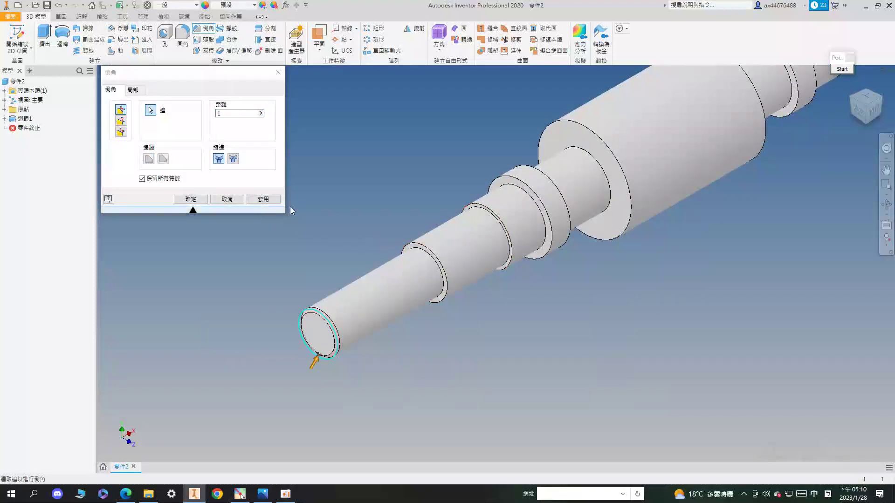
{"action": "middle_click_drag", "start_coordinate": [526, 265], "coordinate": [417, 315]}
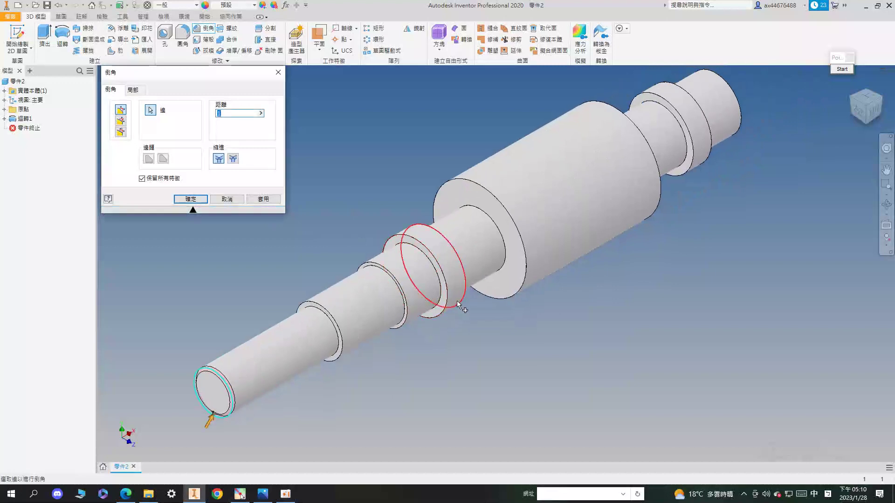
{"action": "left_click", "coordinate": [466, 298]}
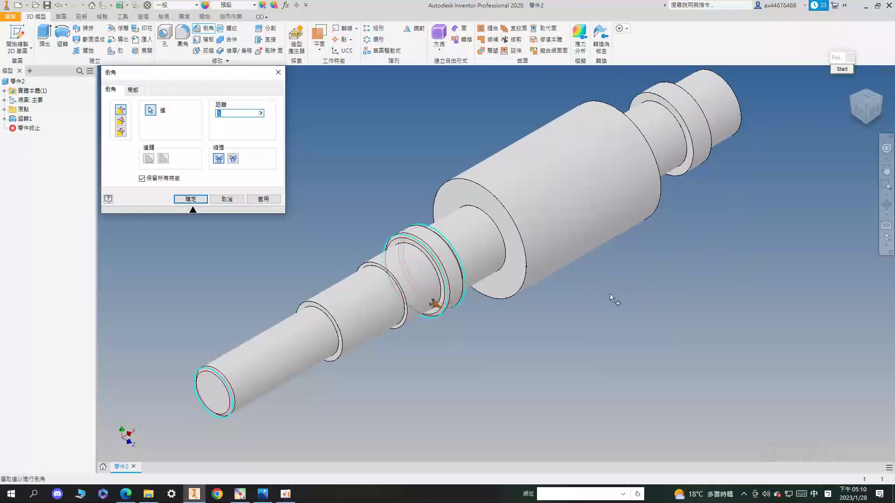
Step: Add the right collar's two edges and the shaft's right end edge to the 1 mm chamfer and apply it
{"action": "middle_click_drag", "start_coordinate": [625, 285], "coordinate": [395, 426]}
{"action": "left_click", "coordinate": [513, 252]}
{"action": "scroll", "coordinate": [508, 255], "scroll_direction": "down", "scroll_amount": 2}
{"action": "left_click", "coordinate": [461, 291]}
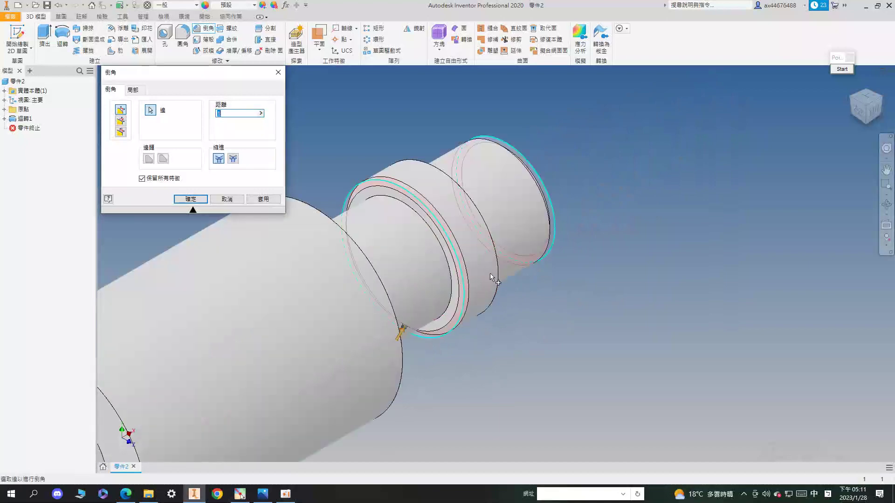
{"action": "scroll", "coordinate": [655, 268], "scroll_direction": "up", "scroll_amount": 3}
{"action": "left_click", "coordinate": [875, 110]}
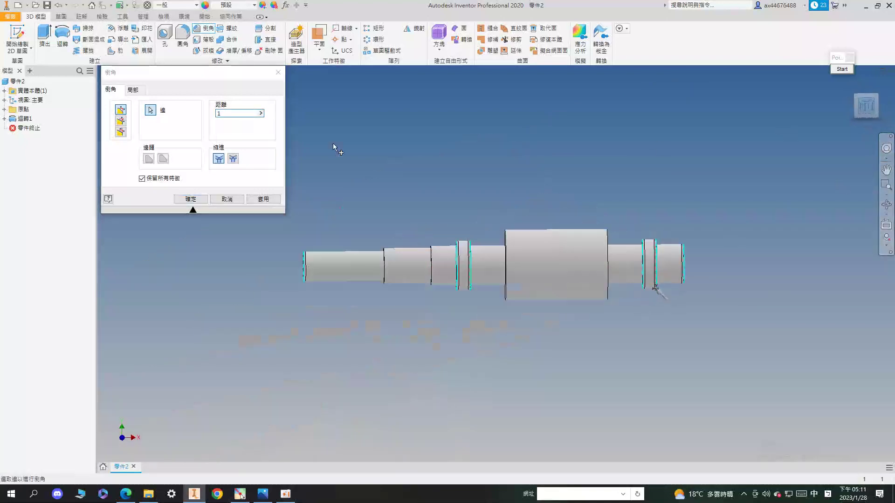
{"action": "left_click", "coordinate": [263, 199]}
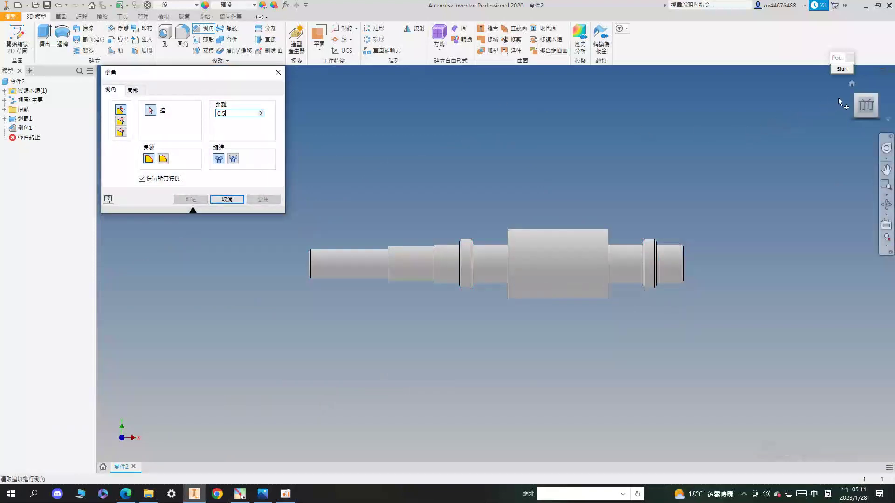
Step: Chamfer the outer left edge of the 13 mm long shaft section by 0.5 mm
{"action": "left_click", "coordinate": [857, 98]}
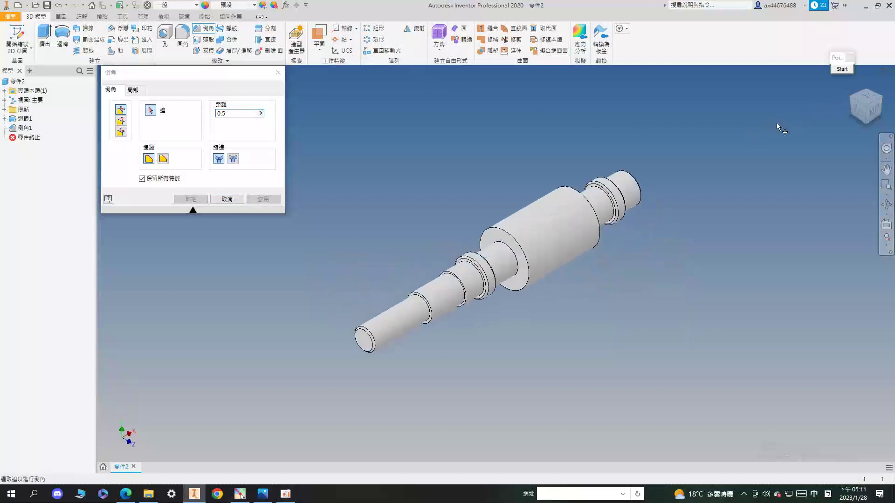
{"action": "scroll", "coordinate": [494, 296], "scroll_direction": "up", "scroll_amount": 3}
{"action": "left_click", "coordinate": [484, 298]}
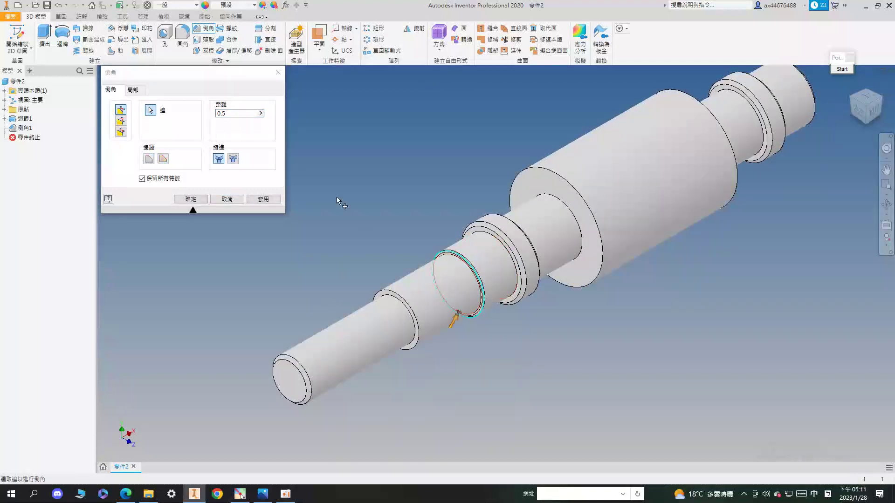
{"action": "left_click", "coordinate": [261, 200]}
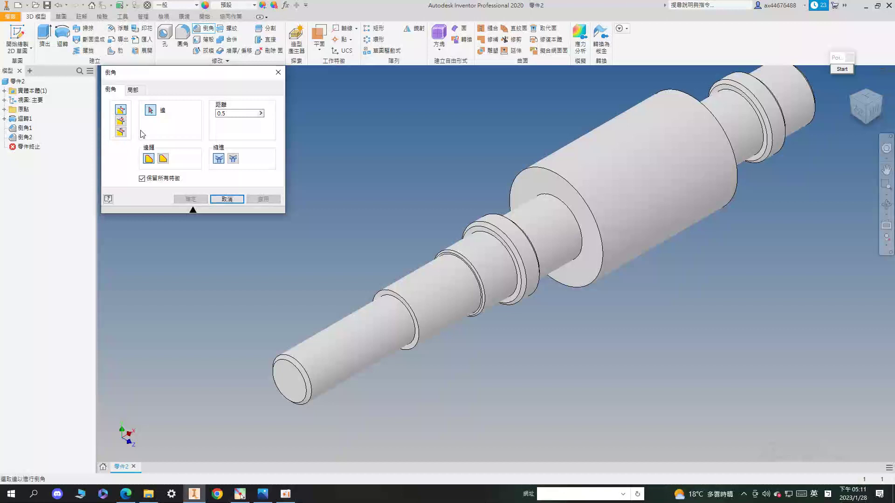
Step: Apply a distance-and-angle chamfer of 1 mm at 30 degrees to the left edge of the 24 mm long section
{"action": "left_click", "coordinate": [120, 121]}
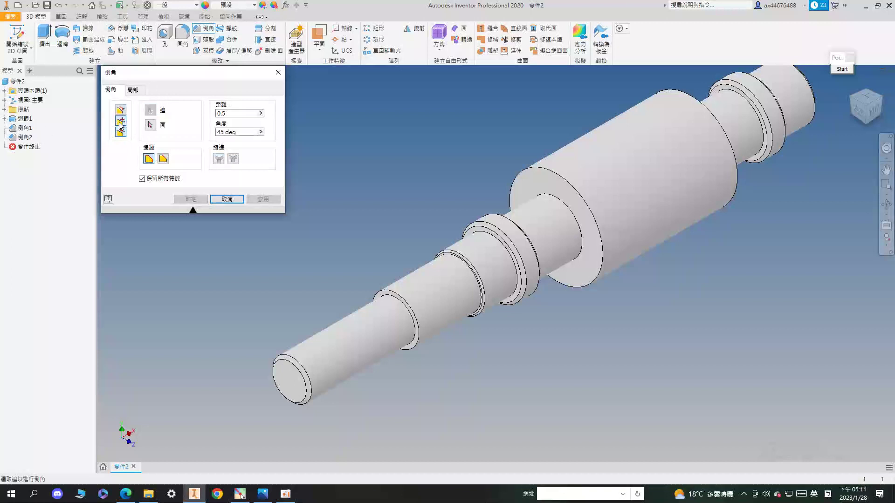
{"action": "left_click_drag", "start_coordinate": [235, 134], "coordinate": [188, 135]}
{"action": "type", "text": "30"}
{"action": "left_click_drag", "start_coordinate": [240, 113], "coordinate": [217, 112]}
{"action": "type", "text": "1"}
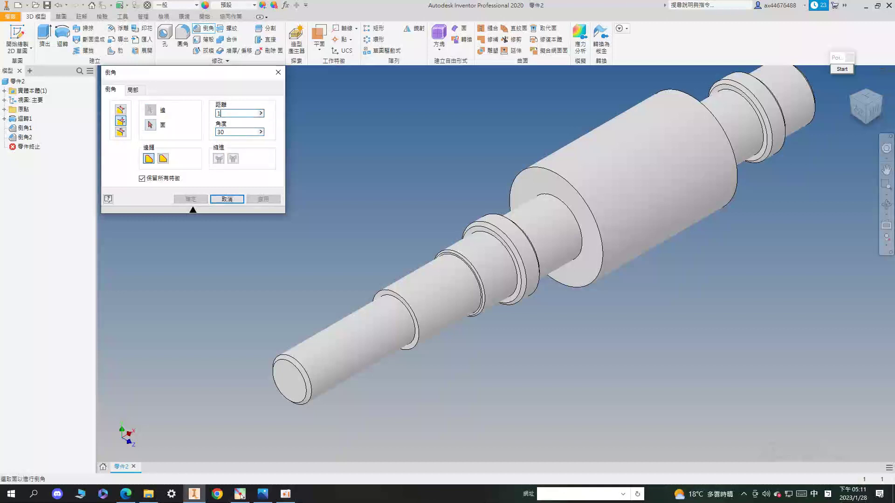
{"action": "scroll", "coordinate": [423, 312], "scroll_direction": "up", "scroll_amount": 3}
{"action": "left_click", "coordinate": [414, 326]}
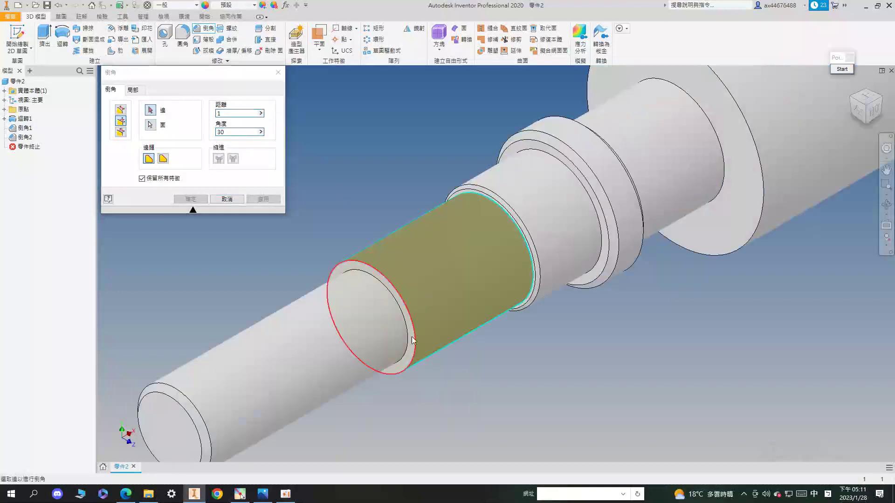
{"action": "scroll", "coordinate": [426, 328], "scroll_direction": "up", "scroll_amount": 2}
{"action": "left_click", "coordinate": [423, 329]}
{"action": "scroll", "coordinate": [438, 281], "scroll_direction": "down", "scroll_amount": 2}
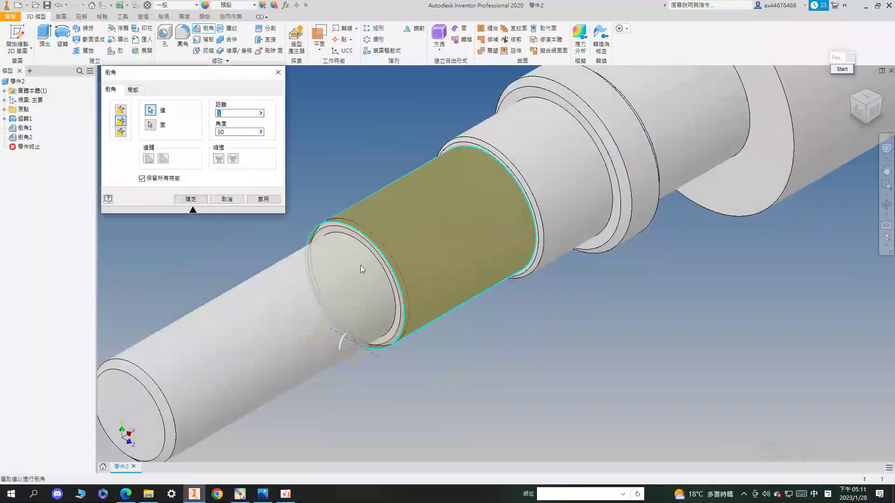
{"action": "left_click", "coordinate": [261, 199]}
{"action": "scroll", "coordinate": [726, 196], "scroll_direction": "down", "scroll_amount": 2}
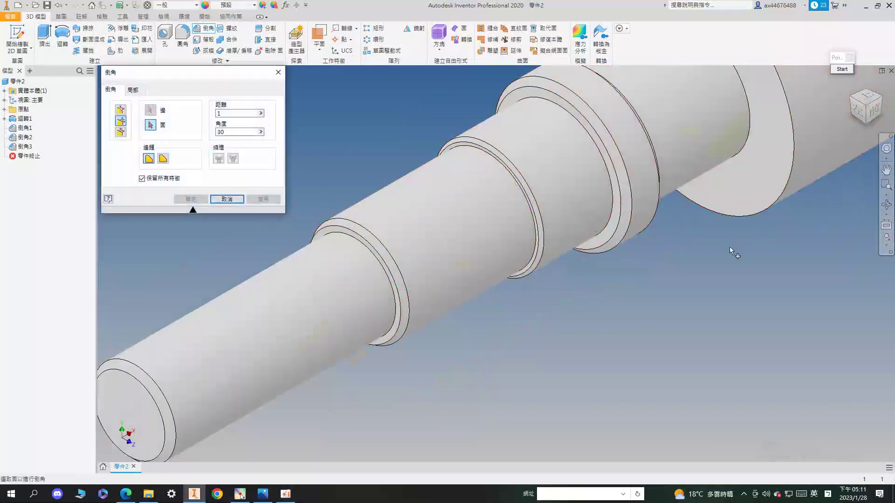
{"action": "scroll", "coordinate": [521, 288], "scroll_direction": "down", "scroll_amount": 3}
{"action": "left_click", "coordinate": [227, 199]}
{"action": "middle_click_drag", "start_coordinate": [526, 218], "coordinate": [370, 239]}
{"action": "left_click", "coordinate": [205, 28]}
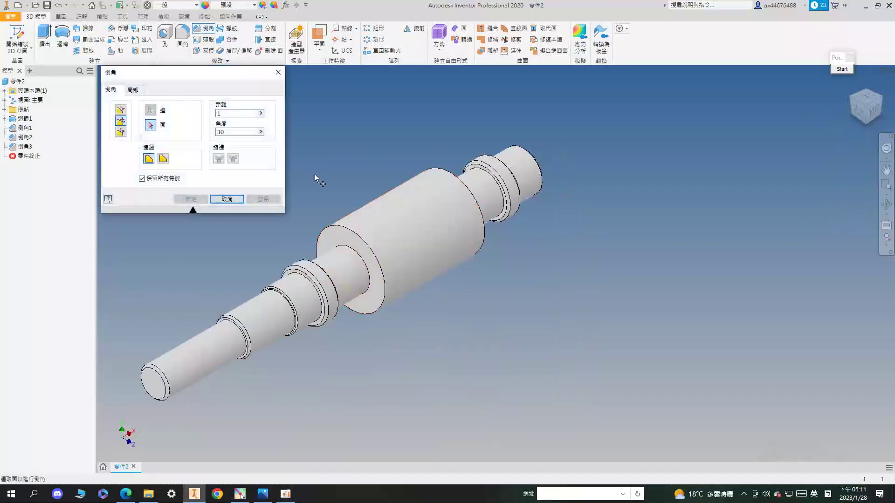
{"action": "scroll", "coordinate": [321, 205], "scroll_direction": "up", "scroll_amount": 3}
{"action": "middle_click_drag", "start_coordinate": [321, 205], "coordinate": [320, 163]}
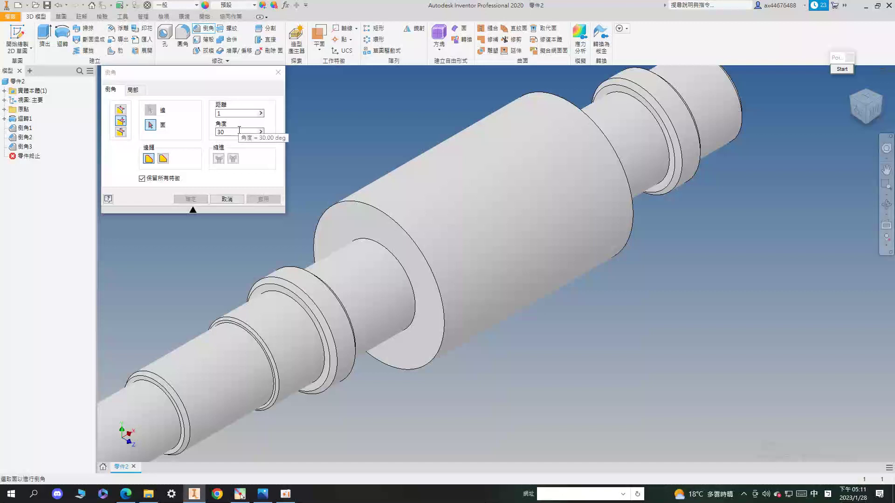
{"action": "double_click", "coordinate": [226, 113]}
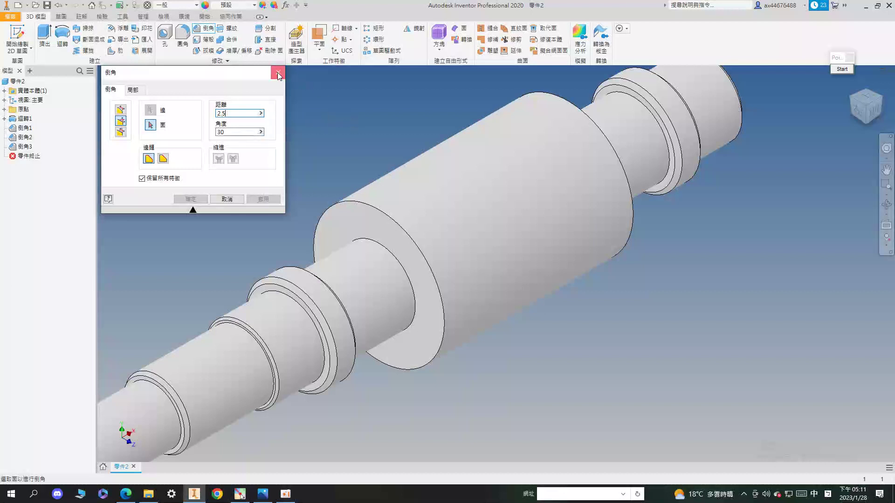
{"action": "key", "text": "Escape"}
Step: Open the revolved shaft's profile sketch for editing
{"action": "key", "text": "F6"}
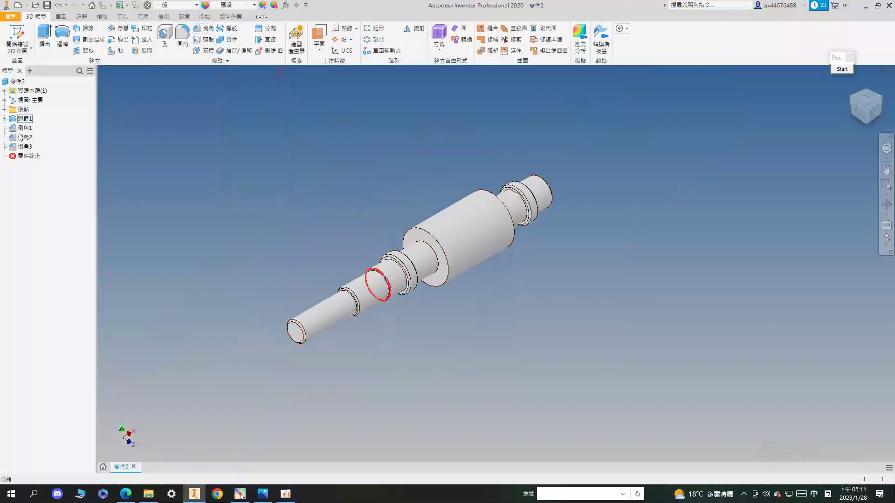
{"action": "left_click", "coordinate": [4, 118]}
{"action": "right_click", "coordinate": [33, 128]}
{"action": "left_click", "coordinate": [52, 155]}
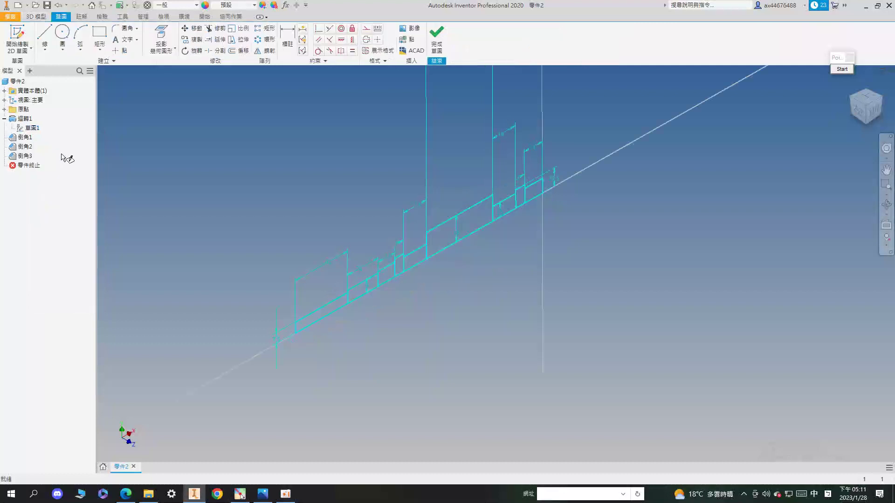
Step: Draw a slanted line across the upper left corner of the 18 mm high block in the profile sketch
{"action": "scroll", "coordinate": [409, 298], "scroll_direction": "up", "scroll_amount": 3}
{"action": "scroll", "coordinate": [409, 296], "scroll_direction": "up", "scroll_amount": 3}
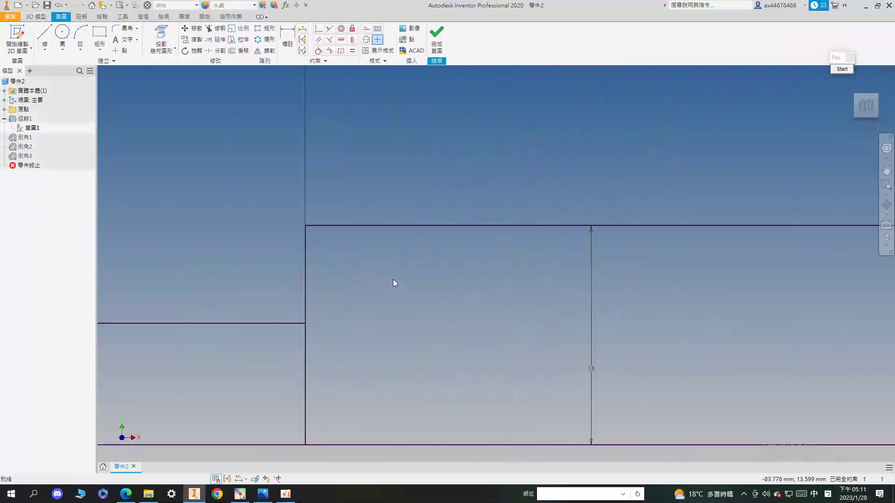
{"action": "left_click", "coordinate": [45, 35]}
{"action": "left_click", "coordinate": [325, 225]}
{"action": "left_click", "coordinate": [305, 283]}
{"action": "key", "text": "Escape"}
Step: Set the angle between the slanted line and the block's left vertical edge to 30 degrees
{"action": "key", "text": "d"}
{"action": "left_click", "coordinate": [318, 250]}
{"action": "left_click", "coordinate": [304, 242]}
{"action": "left_click", "coordinate": [313, 195]}
{"action": "type", "text": "30"}
{"action": "key", "text": "Return"}
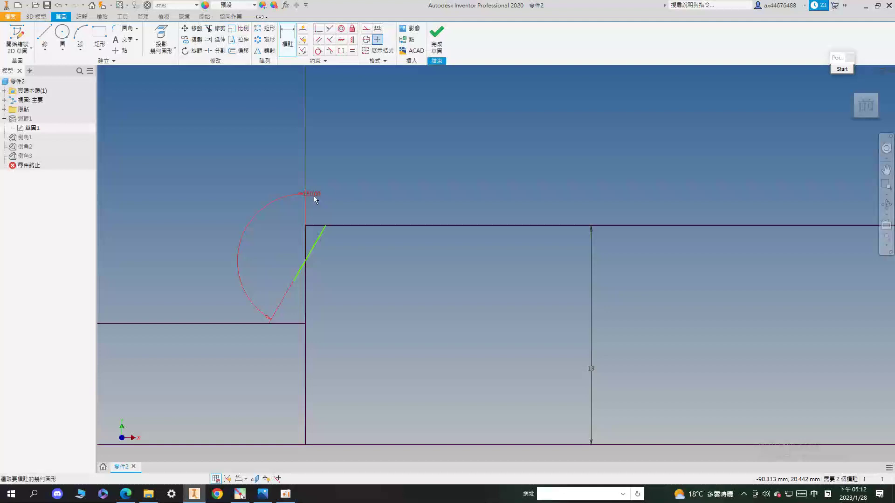
Step: Align the slanted line's lower end vertically with the block's upper left corner
{"action": "left_click", "coordinate": [353, 39]}
{"action": "left_click", "coordinate": [306, 226]}
{"action": "left_click", "coordinate": [293, 281]}
Step: Set the horizontal distance from the block's upper left corner to the slanted line's upper end to 2.5 mm
{"action": "key", "text": "d"}
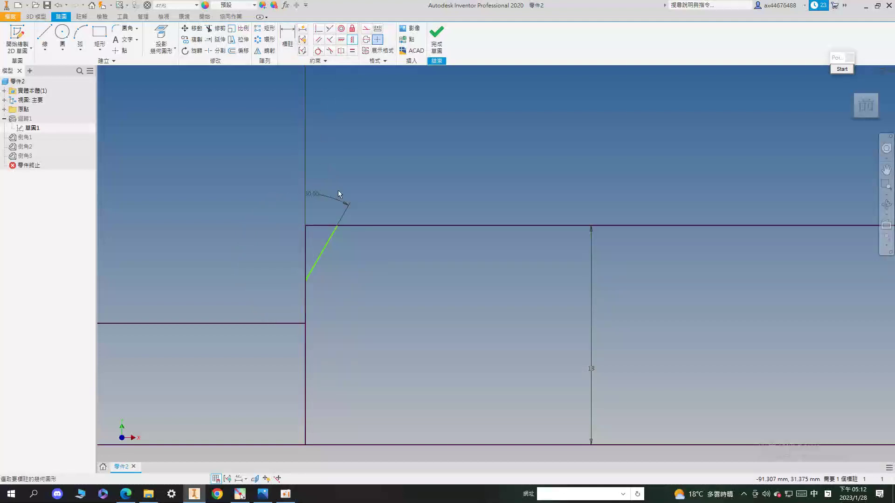
{"action": "left_click", "coordinate": [336, 226]}
{"action": "left_click", "coordinate": [305, 227]}
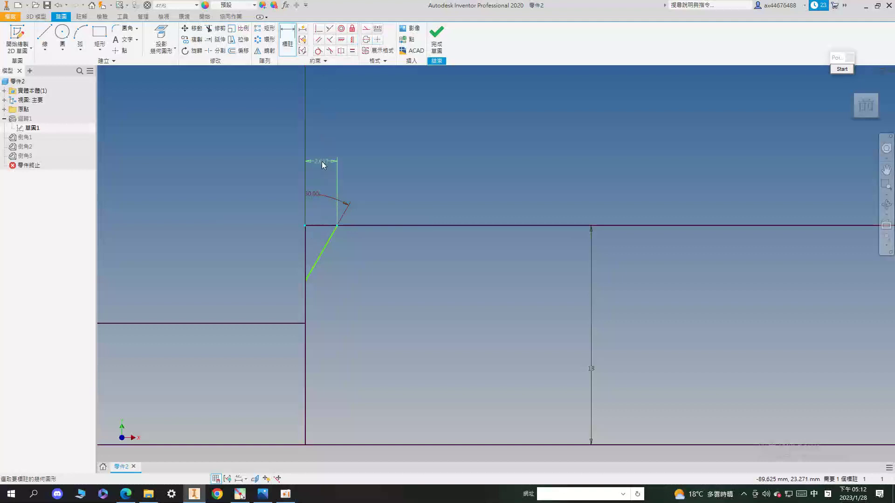
{"action": "left_click", "coordinate": [323, 161]}
{"action": "type", "text": "2.5"}
{"action": "key", "text": "Return"}
Step: Draw a short vertical line downward from the midpoint of the block's top edge as a mirror line
{"action": "scroll", "coordinate": [322, 162], "scroll_direction": "down", "scroll_amount": 5}
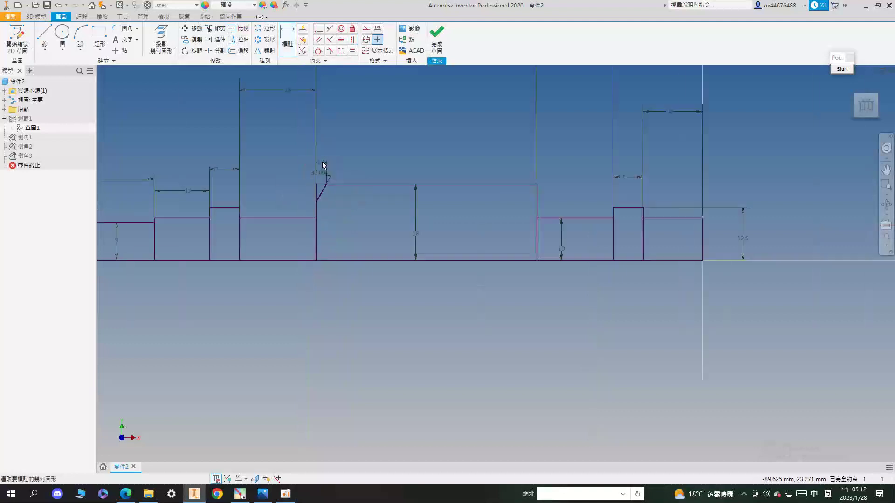
{"action": "middle_click_drag", "start_coordinate": [322, 156], "coordinate": [234, 164]}
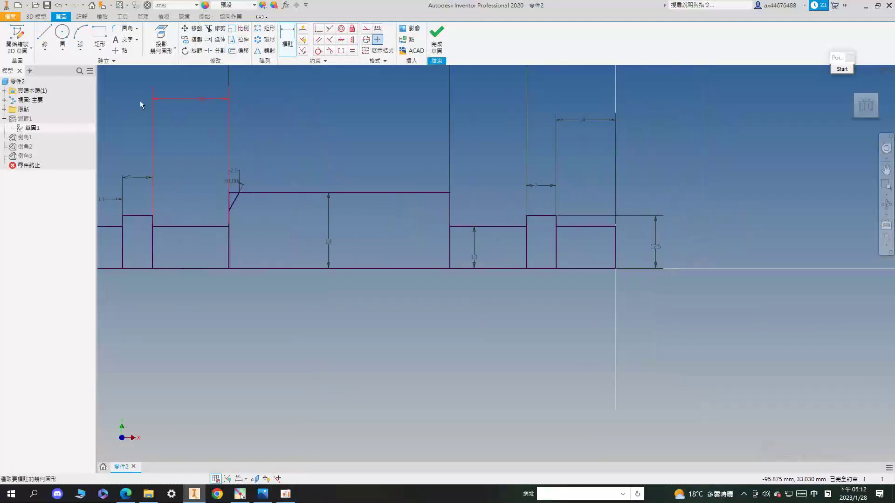
{"action": "left_click", "coordinate": [49, 33]}
{"action": "left_click", "coordinate": [340, 192]}
{"action": "left_click", "coordinate": [339, 236]}
{"action": "key", "text": "Escape"}
{"action": "middle_click_drag", "start_coordinate": [230, 73], "coordinate": [283, 93]}
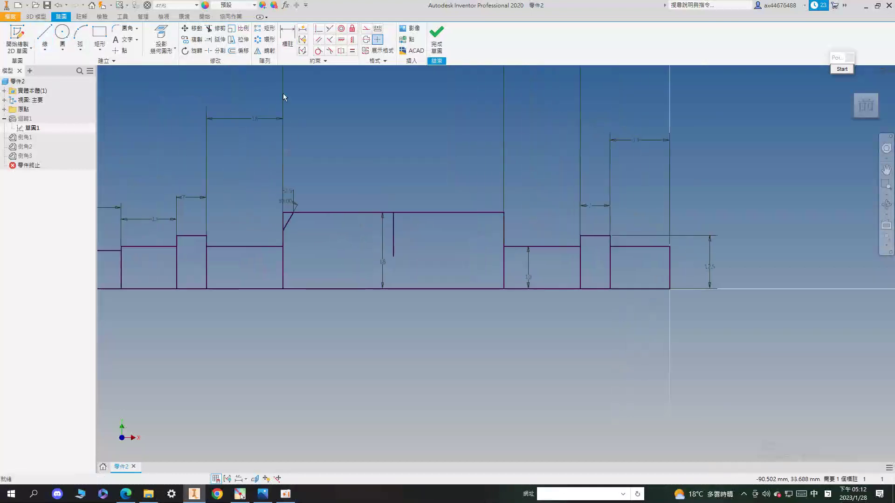
Step: Mirror the slanted corner line about the short vertical centre line to the block's upper right corner
{"action": "left_click", "coordinate": [264, 50]}
{"action": "left_click", "coordinate": [289, 220]}
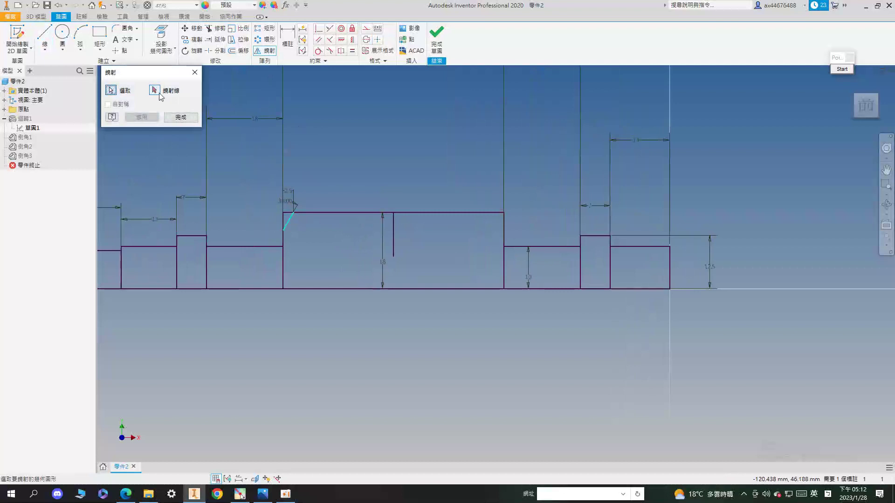
{"action": "left_click", "coordinate": [154, 91]}
{"action": "left_click", "coordinate": [393, 225]}
{"action": "left_click", "coordinate": [141, 117]}
{"action": "left_click", "coordinate": [180, 117]}
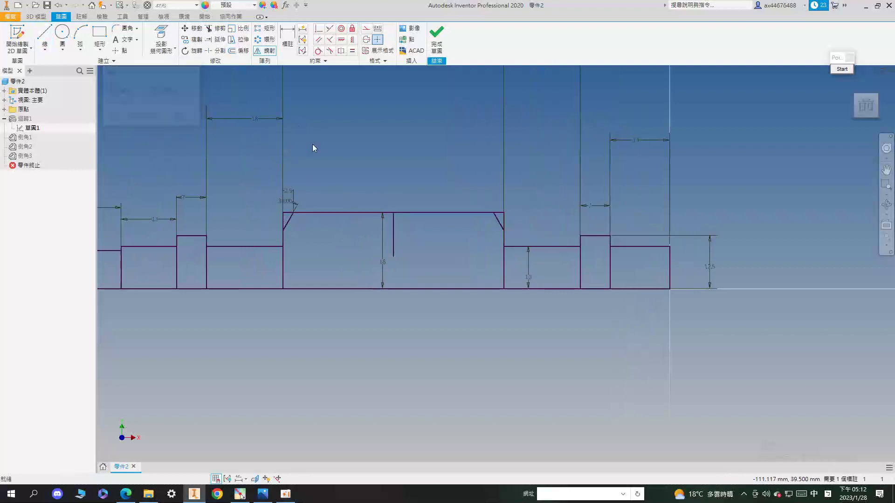
Step: Finish the profile sketch and open the shaft's revolve feature for editing
{"action": "scroll", "coordinate": [415, 163], "scroll_direction": "down", "scroll_amount": 3}
{"action": "key", "text": "r"}
{"action": "left_click", "coordinate": [436, 38]}
{"action": "left_click", "coordinate": [5, 119]}
{"action": "right_click", "coordinate": [24, 118]}
{"action": "left_click", "coordinate": [32, 199]}
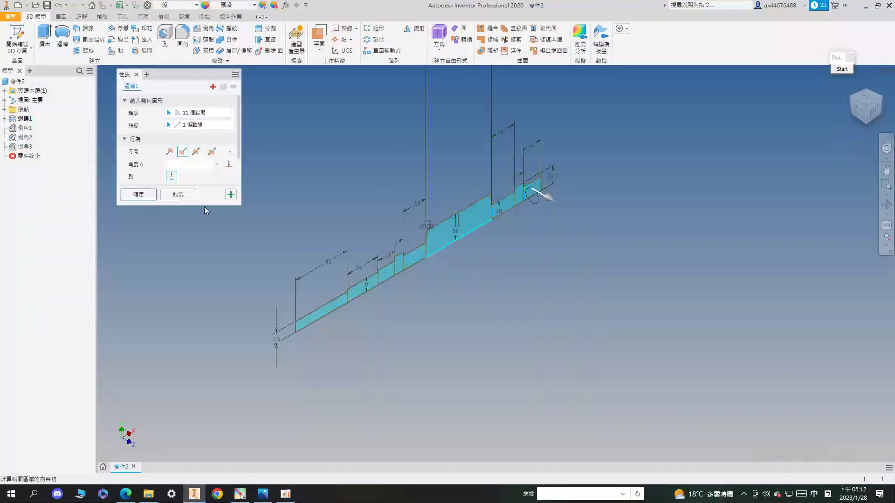
Step: Check the block's corner in the revolve from the front view, and apply it while continuing with a new revolve
{"action": "left_click", "coordinate": [872, 110]}
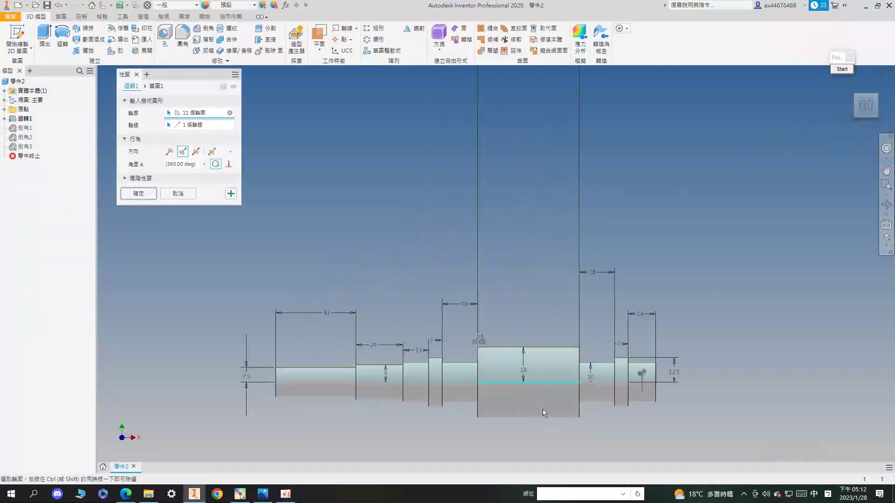
{"action": "scroll", "coordinate": [479, 350], "scroll_direction": "up", "scroll_amount": 10}
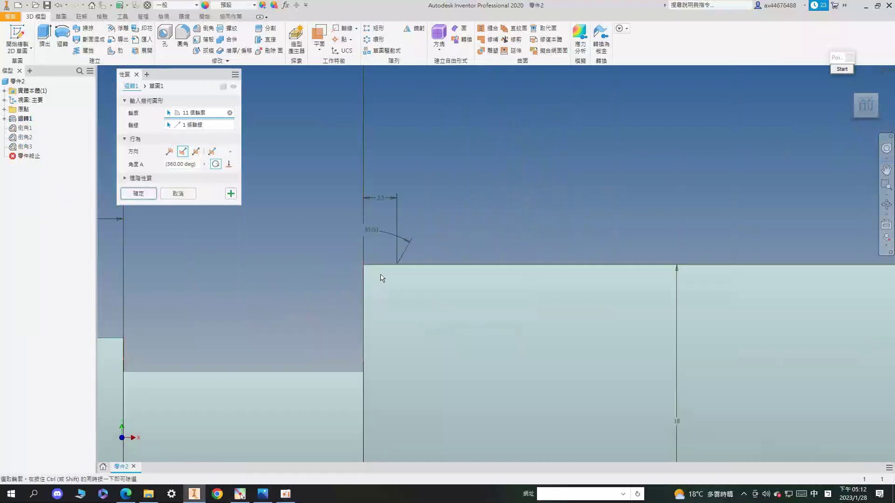
{"action": "scroll", "coordinate": [382, 278], "scroll_direction": "down", "scroll_amount": 6}
{"action": "scroll", "coordinate": [381, 271], "scroll_direction": "up", "scroll_amount": 5}
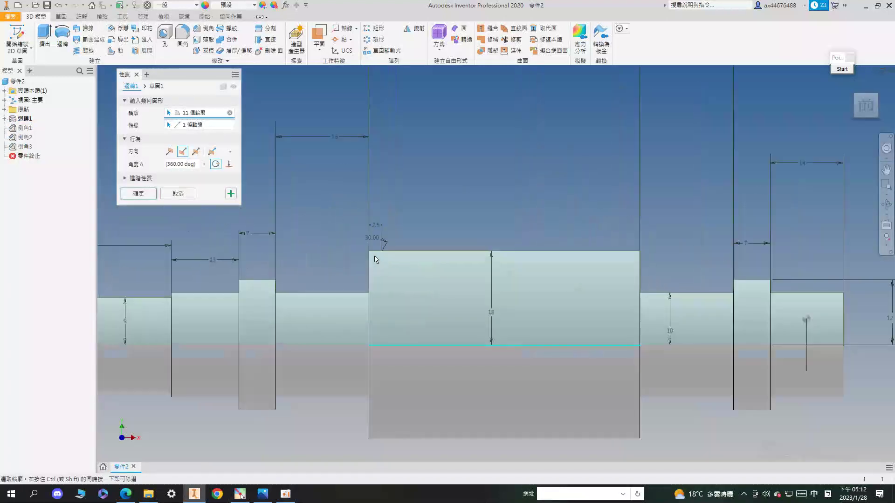
{"action": "left_click", "coordinate": [230, 193]}
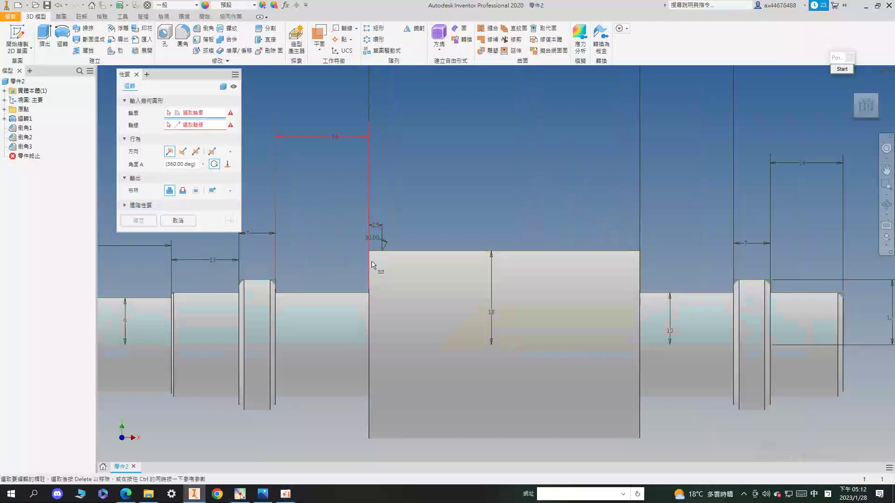
Step: Cut the two small triangular corner profiles of the block by revolving them 360 degrees about the X axis
{"action": "left_click", "coordinate": [377, 264]}
{"action": "scroll", "coordinate": [376, 260], "scroll_direction": "up", "scroll_amount": 5}
{"action": "scroll", "coordinate": [412, 272], "scroll_direction": "down", "scroll_amount": 5}
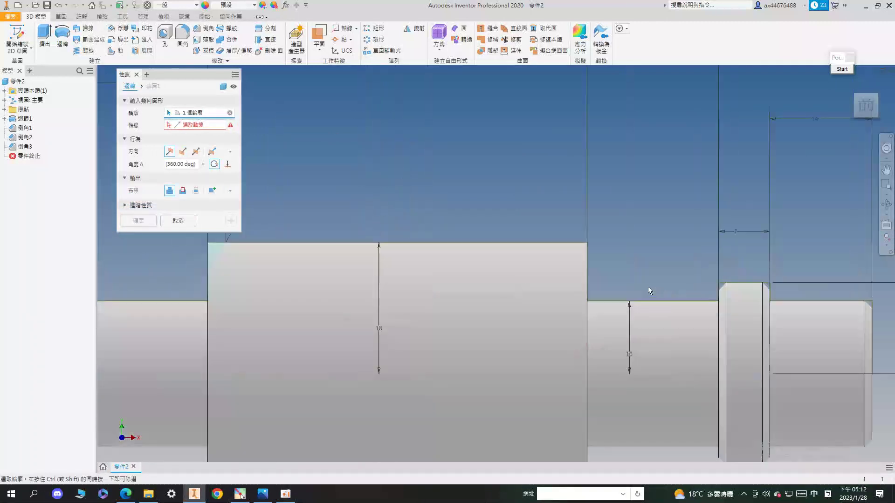
{"action": "left_click", "coordinate": [580, 253]}
{"action": "scroll", "coordinate": [343, 250], "scroll_direction": "down", "scroll_amount": 3}
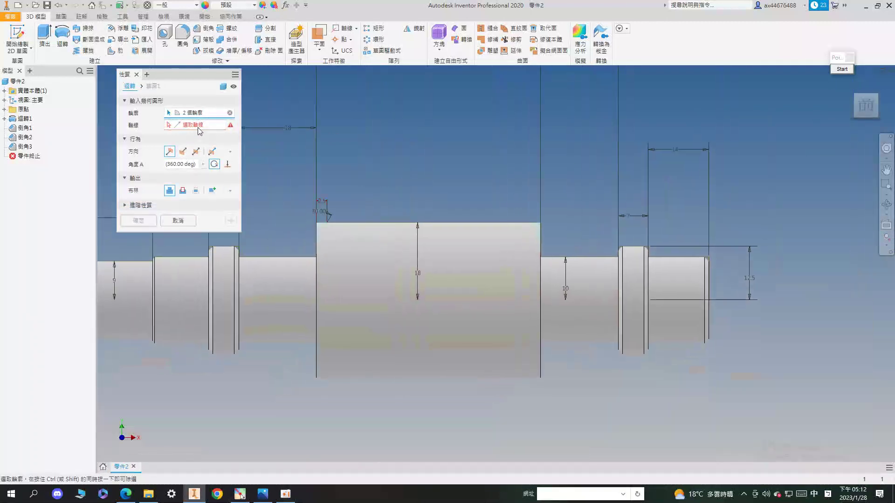
{"action": "left_click", "coordinate": [4, 109]}
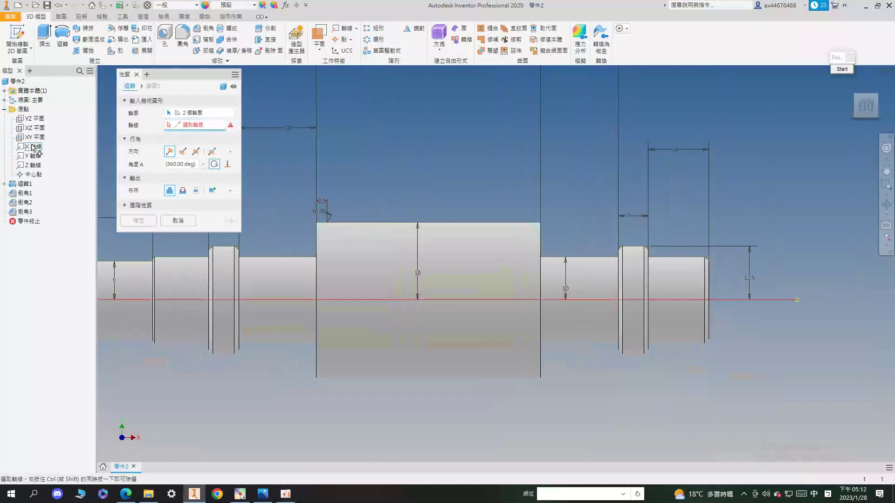
{"action": "left_click", "coordinate": [34, 148]}
{"action": "left_click", "coordinate": [183, 191]}
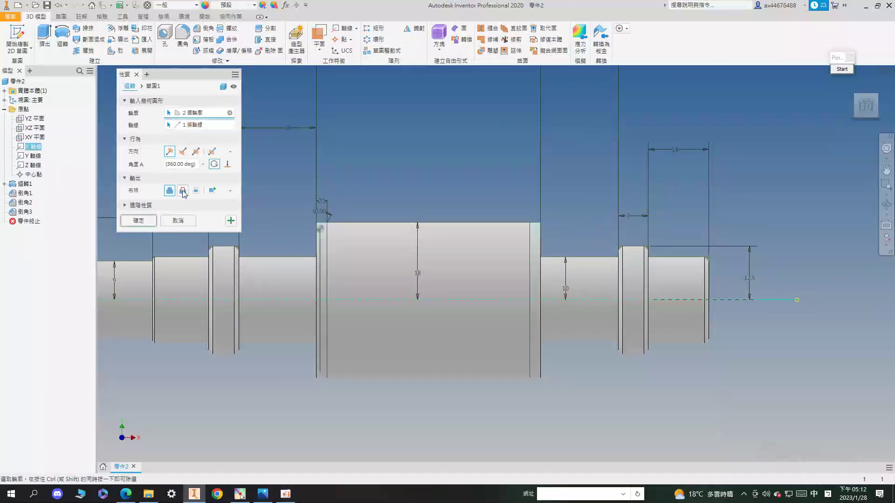
{"action": "left_click", "coordinate": [139, 220]}
{"action": "scroll", "coordinate": [470, 225], "scroll_direction": "down", "scroll_amount": 3}
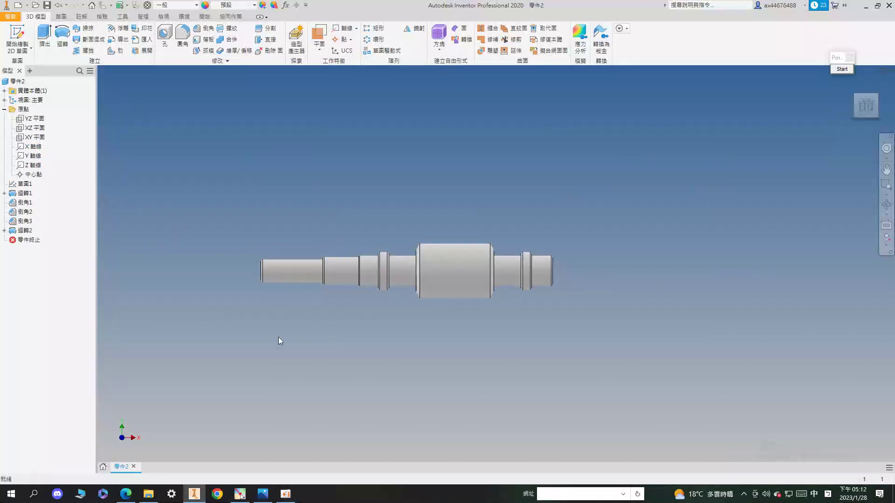
Step: Switch to the exam PDF in Edge and examine the worm shaft's left end with its keyway on page 28
{"action": "left_click", "coordinate": [125, 494]}
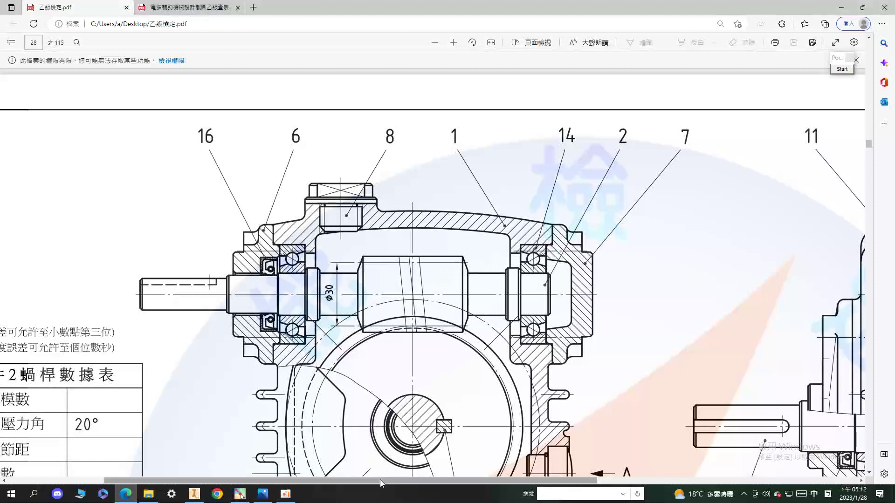
{"action": "left_click_drag", "start_coordinate": [380, 480], "coordinate": [300, 471]}
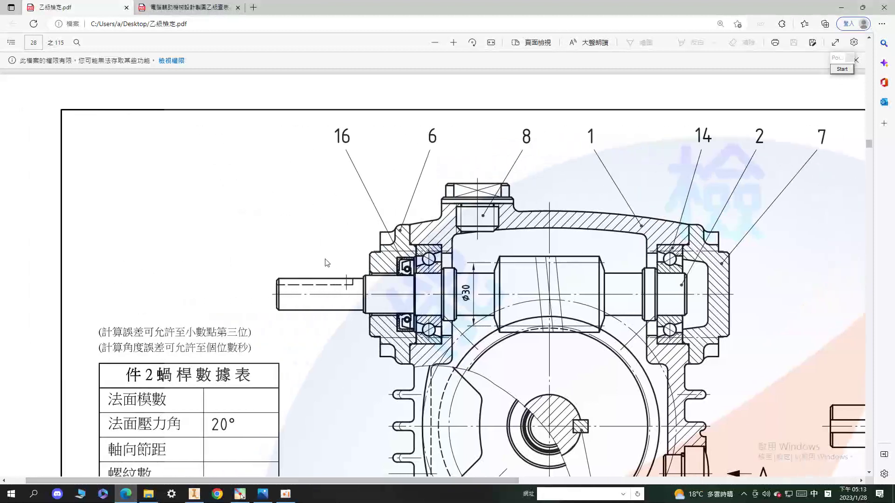
{"action": "scroll", "coordinate": [326, 261], "scroll_direction": "up", "scroll_amount": 12}
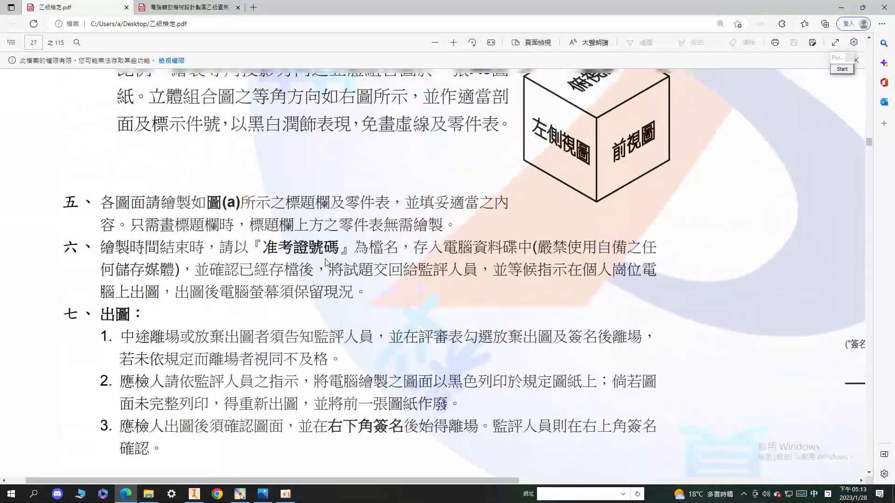
{"action": "scroll", "coordinate": [326, 261], "scroll_direction": "down", "scroll_amount": 11}
{"action": "left_click", "coordinate": [490, 42]}
{"action": "left_click", "coordinate": [490, 43]}
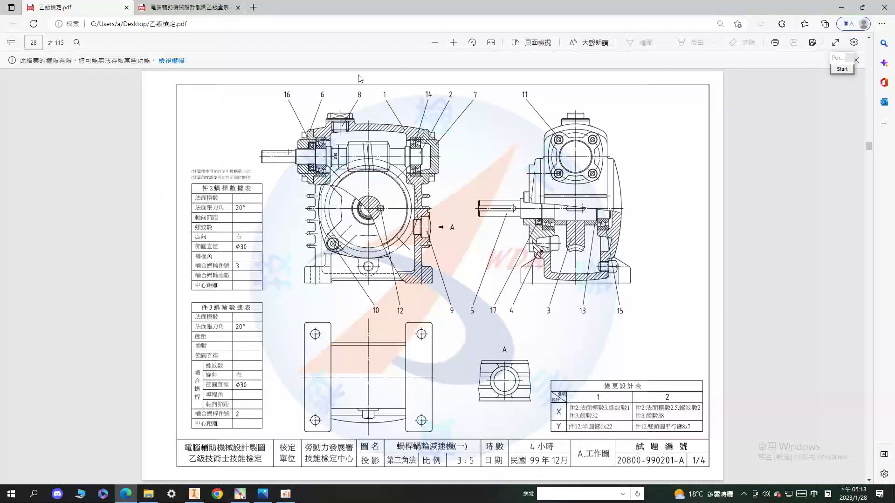
{"action": "left_click", "coordinate": [453, 42]}
{"action": "left_click", "coordinate": [453, 42]}
{"action": "left_click", "coordinate": [453, 43]}
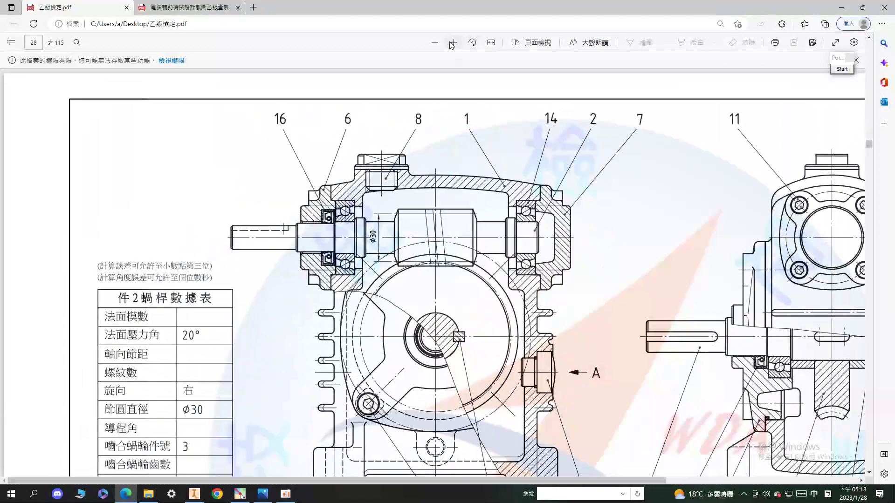
{"action": "left_click", "coordinate": [451, 43]}
{"action": "left_click", "coordinate": [453, 42]}
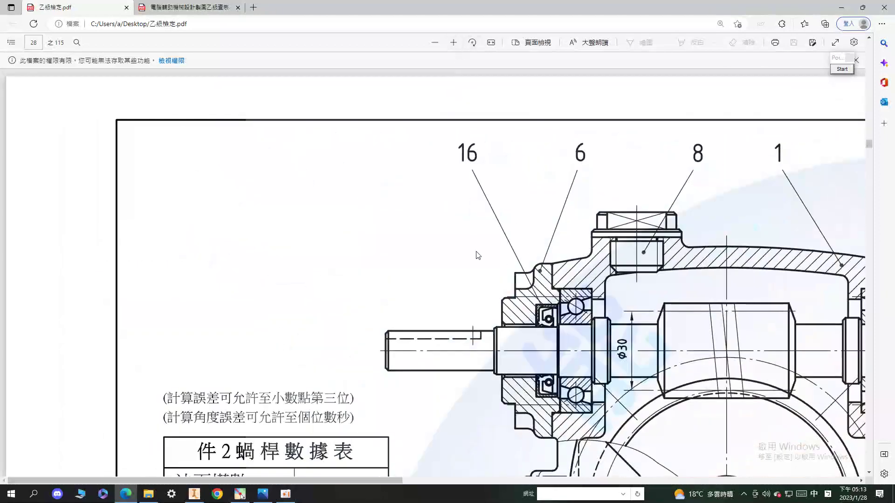
Step: Look up the keyway dimensions in the sunk parallel key table (埋頭平行鍵) of the design reference PDF
{"action": "key", "text": "ctrl+Tab"}
{"action": "left_click", "coordinate": [11, 43]}
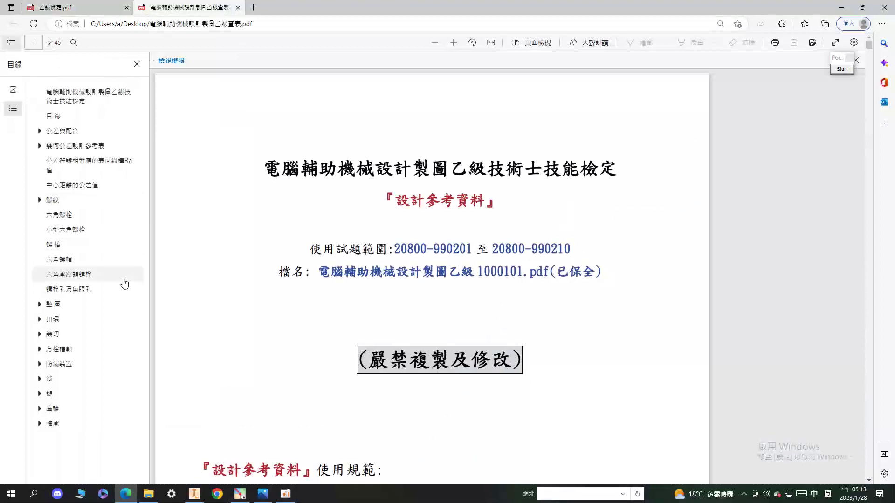
{"action": "left_click", "coordinate": [52, 408]}
{"action": "left_click", "coordinate": [365, 317]}
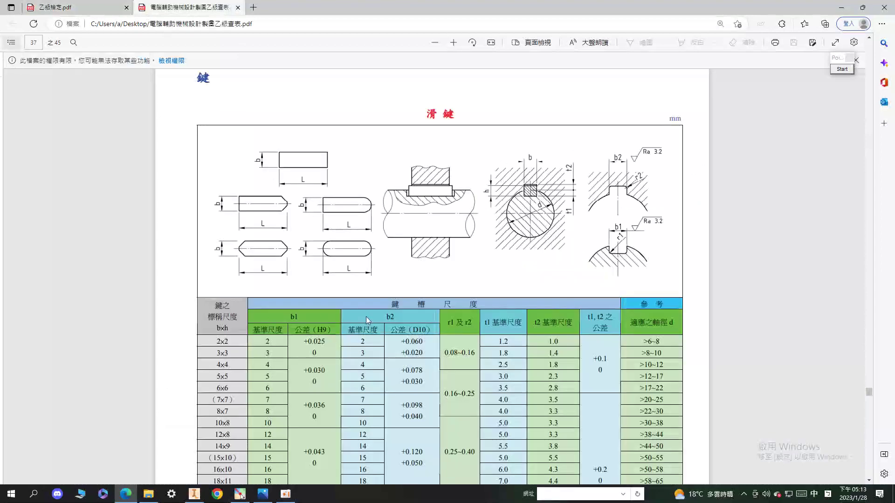
{"action": "scroll", "coordinate": [368, 312], "scroll_direction": "down", "scroll_amount": 10}
{"action": "scroll", "coordinate": [479, 207], "scroll_direction": "down", "scroll_amount": 3}
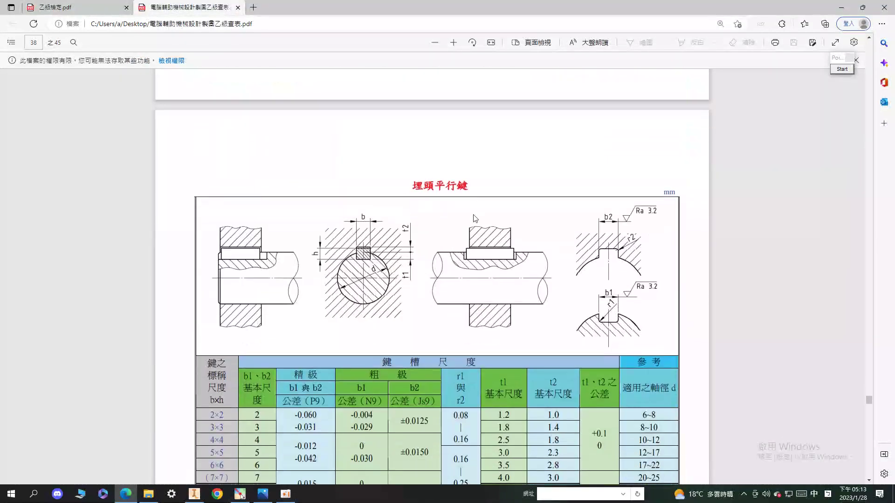
{"action": "scroll", "coordinate": [437, 170], "scroll_direction": "down", "scroll_amount": 3}
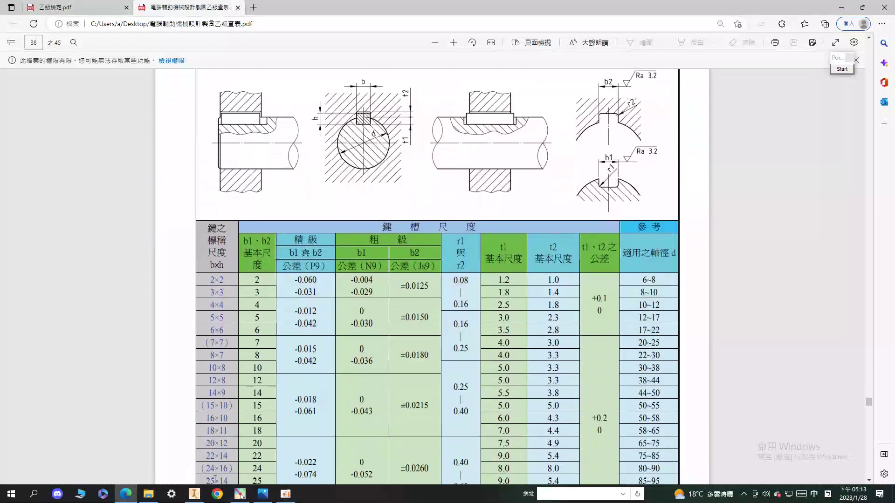
{"action": "left_click", "coordinate": [195, 494]}
{"action": "left_click", "coordinate": [126, 494]}
{"action": "scroll", "coordinate": [322, 260], "scroll_direction": "up", "scroll_amount": 2}
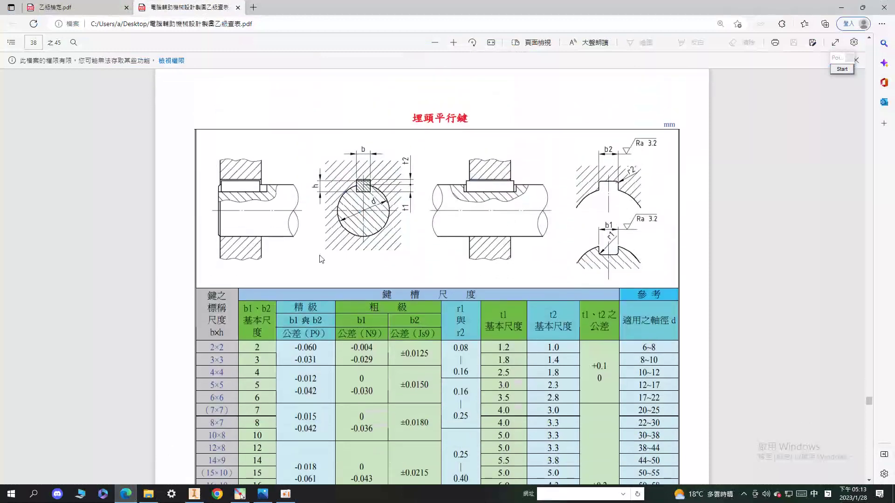
{"action": "scroll", "coordinate": [230, 333], "scroll_direction": "down", "scroll_amount": 2}
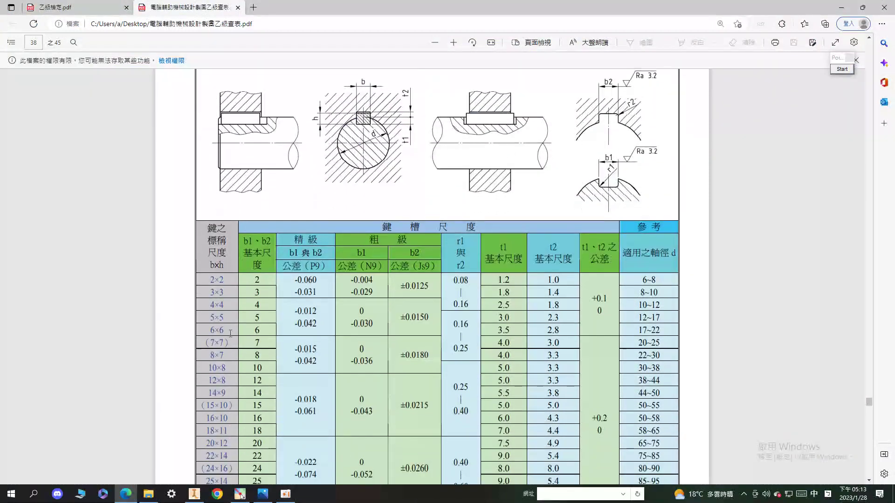
Step: Return to the worm shaft's keyed end in the exam drawing and start the on-screen annotation tool
{"action": "mouse_move", "coordinate": [193, 489]}
{"action": "left_click", "coordinate": [199, 451]}
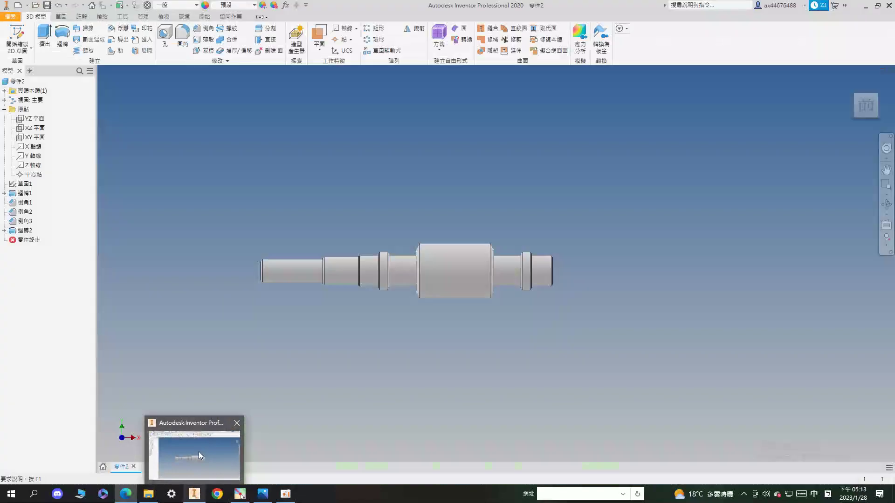
{"action": "left_click", "coordinate": [148, 494]}
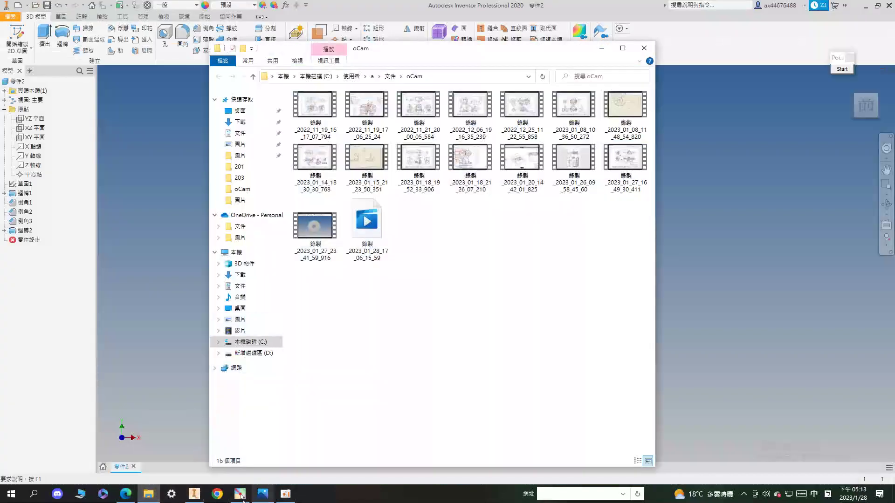
{"action": "left_click", "coordinate": [125, 493]}
{"action": "scroll", "coordinate": [146, 99], "scroll_direction": "up", "scroll_amount": 1}
{"action": "key", "text": "ctrl+shift+Tab"}
{"action": "scroll", "coordinate": [373, 277], "scroll_direction": "down", "scroll_amount": 2}
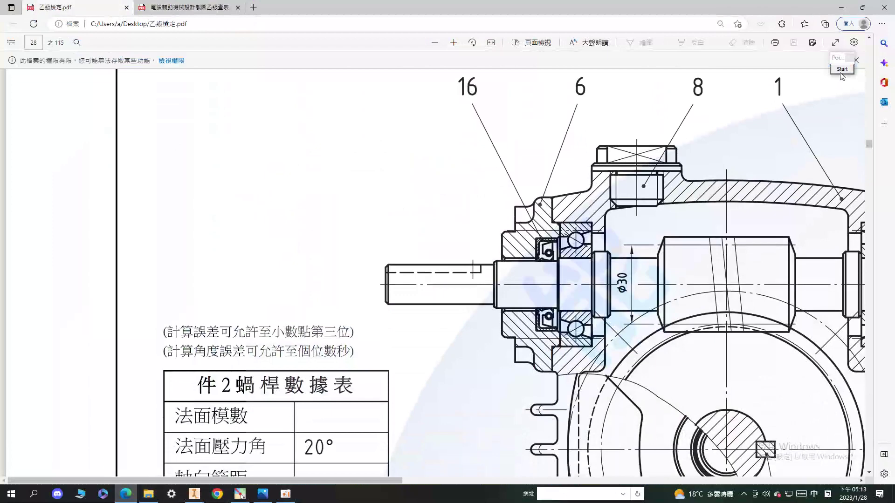
{"action": "left_click", "coordinate": [841, 69]}
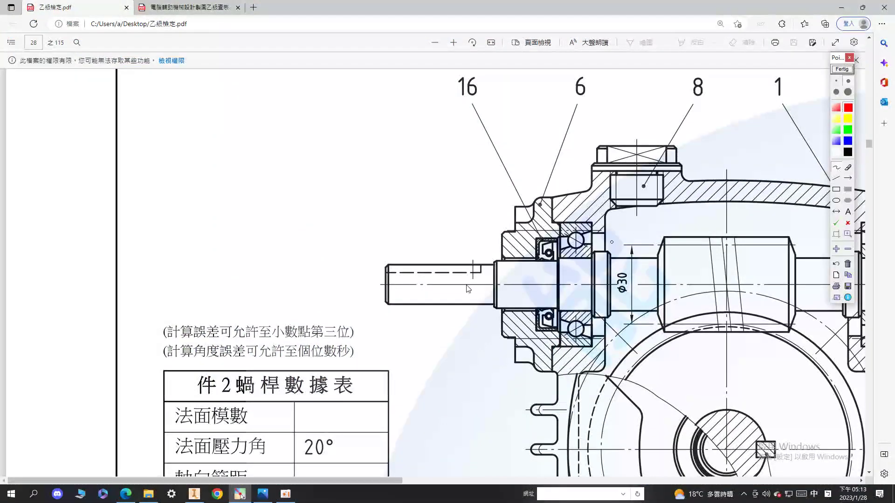
Step: Mark the diameter of the worm shaft's keyed end on the exam drawing with a red arrow and the note 15
{"action": "mouse_move", "coordinate": [441, 266]}
{"action": "left_mouse_down"}
{"action": "mouse_move", "coordinate": [443, 304]}
{"action": "mouse_move", "coordinate": [445, 269]}
{"action": "mouse_move", "coordinate": [454, 273]}
{"action": "left_mouse_up"}
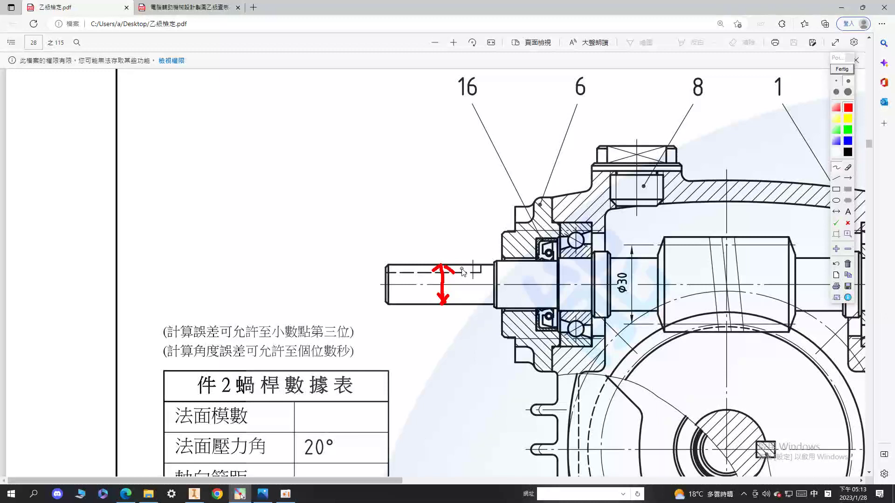
{"action": "mouse_move", "coordinate": [398, 232]}
{"action": "left_mouse_down"}
{"action": "mouse_move", "coordinate": [398, 255]}
{"action": "mouse_move", "coordinate": [434, 226]}
{"action": "left_mouse_up"}
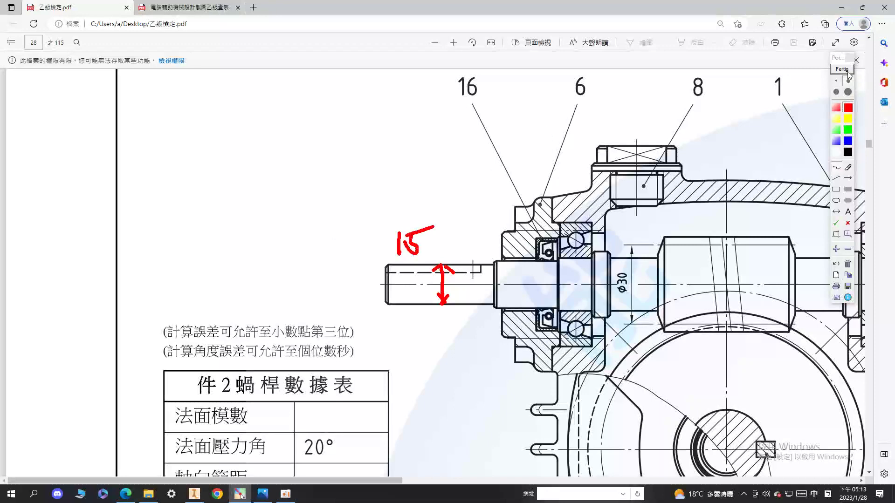
{"action": "left_click", "coordinate": [842, 69]}
Step: In the key table PDF, circle the 12~17 shaft diameter range, box its row in red and mark the 5×5 key size in blue
{"action": "left_click", "coordinate": [191, 7]}
{"action": "scroll", "coordinate": [579, 217], "scroll_direction": "down", "scroll_amount": 3}
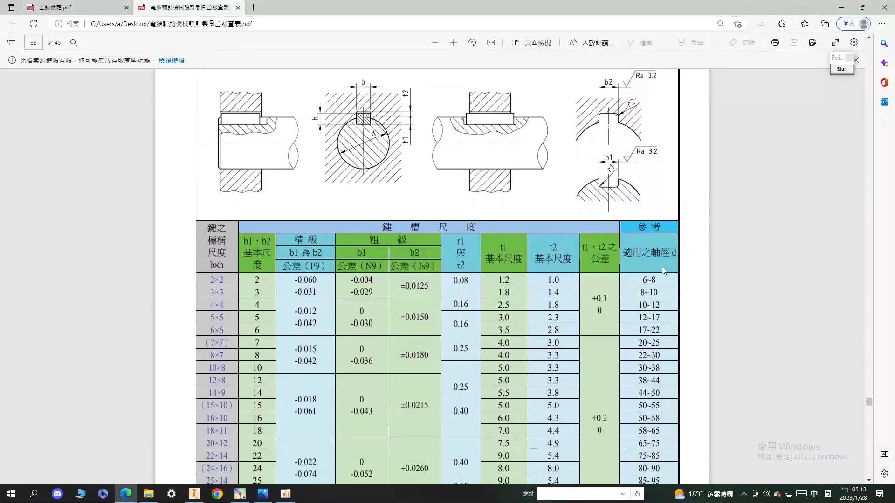
{"action": "scroll", "coordinate": [641, 317], "scroll_direction": "down", "scroll_amount": 2}
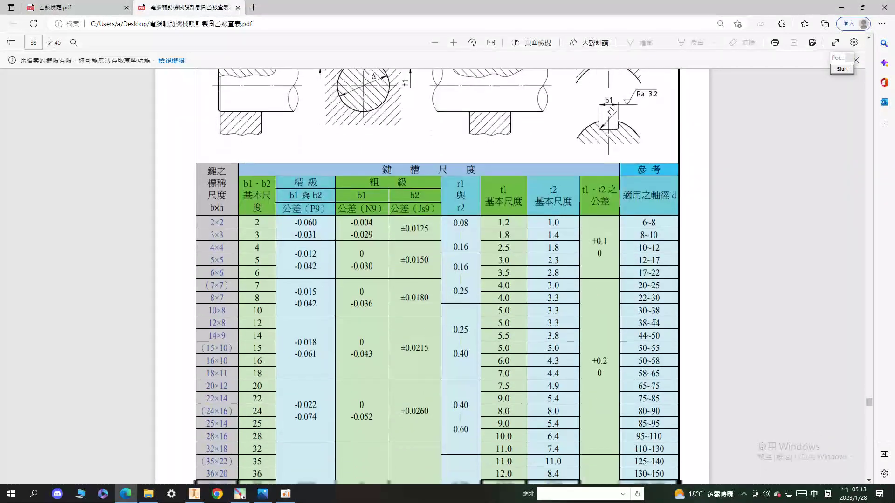
{"action": "left_click", "coordinate": [842, 69]}
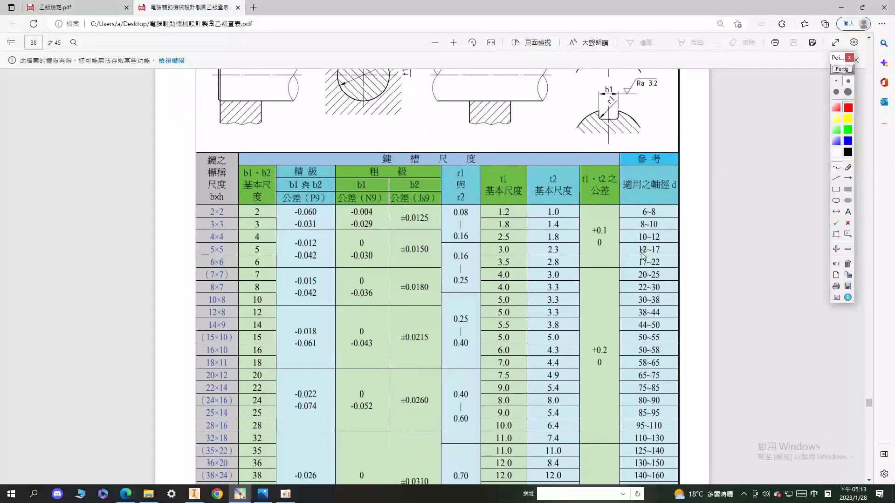
{"action": "mouse_move", "coordinate": [643, 257]}
{"action": "left_mouse_down"}
{"action": "mouse_move", "coordinate": [654, 245]}
{"action": "mouse_move", "coordinate": [661, 259]}
{"action": "mouse_move", "coordinate": [634, 255]}
{"action": "mouse_move", "coordinate": [639, 246]}
{"action": "left_mouse_up"}
{"action": "left_click", "coordinate": [835, 190]}
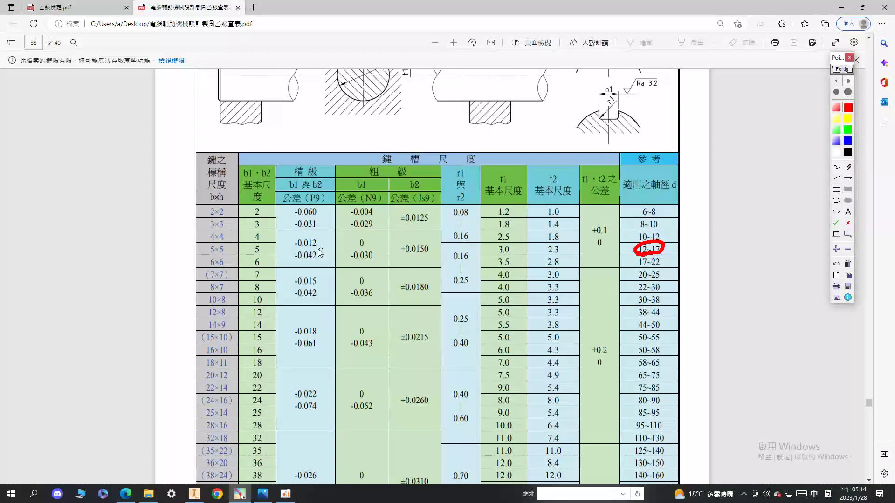
{"action": "left_click_drag", "start_coordinate": [643, 241], "coordinate": [196, 256]}
{"action": "left_click", "coordinate": [848, 141]}
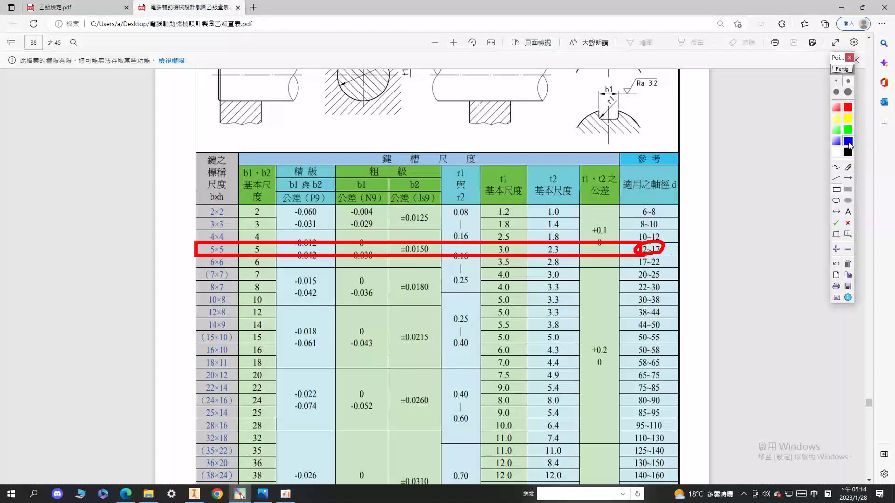
{"action": "left_click_drag", "start_coordinate": [211, 254], "coordinate": [226, 242]}
{"action": "left_click", "coordinate": [841, 68]}
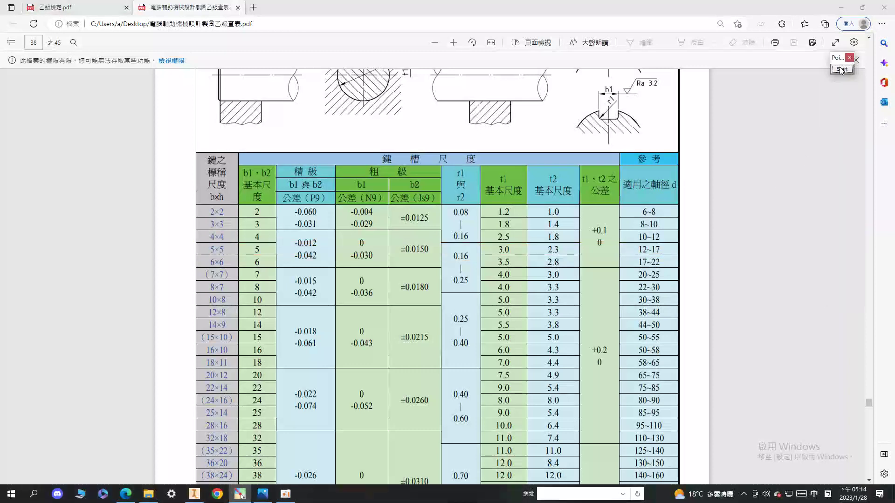
Step: Circle the first 5 of the 5×5 key size in blue and mark width b on the section figure, clearing the annotations
{"action": "scroll", "coordinate": [561, 212], "scroll_direction": "up", "scroll_amount": 2}
{"action": "left_click", "coordinate": [841, 69]}
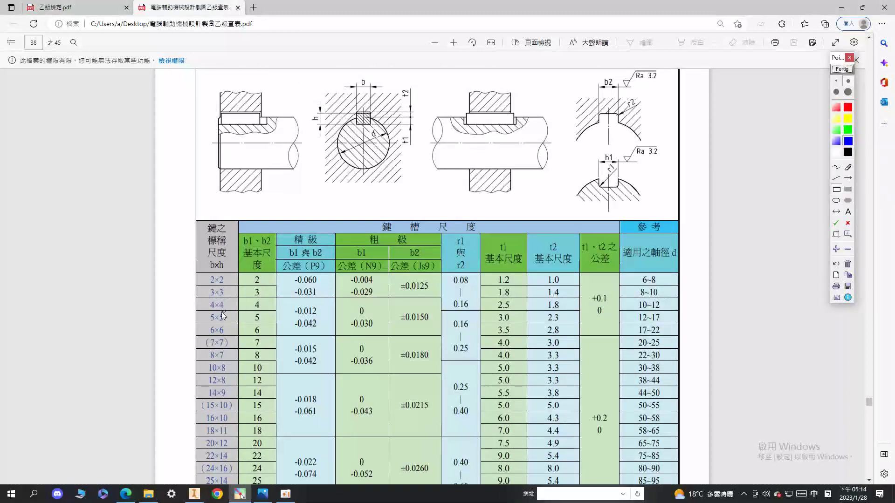
{"action": "left_click_drag", "start_coordinate": [204, 310], "coordinate": [217, 315]}
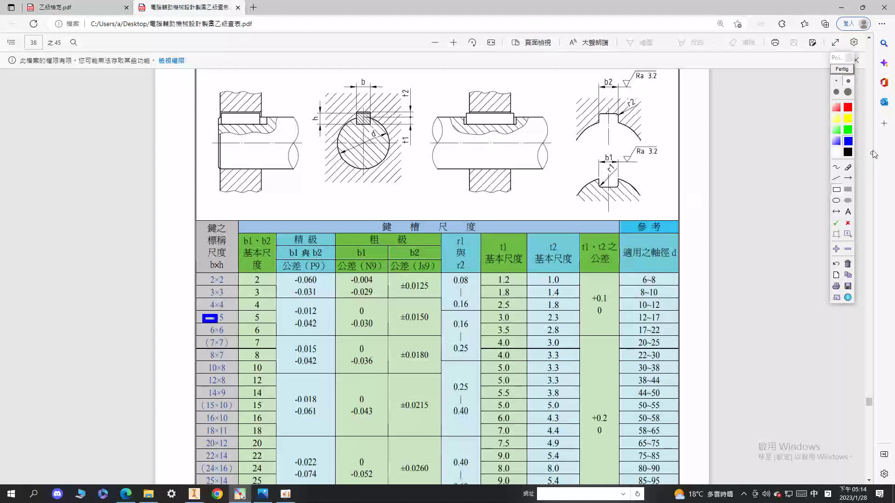
{"action": "left_click", "coordinate": [841, 69]}
{"action": "left_click", "coordinate": [842, 69]}
{"action": "left_click", "coordinate": [836, 168]}
{"action": "left_click_drag", "start_coordinate": [209, 322], "coordinate": [204, 315]}
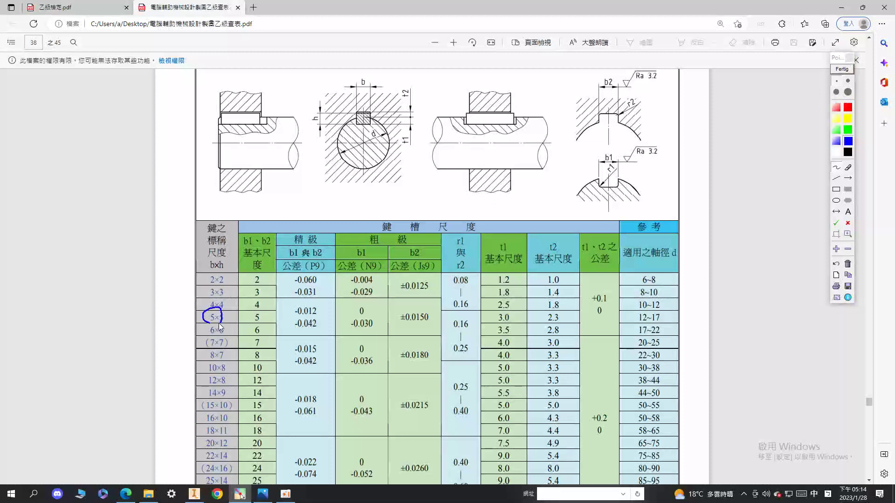
{"action": "mouse_move", "coordinate": [162, 294]}
{"action": "left_mouse_down"}
{"action": "mouse_move", "coordinate": [175, 307]}
{"action": "mouse_move", "coordinate": [162, 312]}
{"action": "left_mouse_up"}
{"action": "left_click_drag", "start_coordinate": [375, 70], "coordinate": [374, 78]}
{"action": "left_click", "coordinate": [841, 69]}
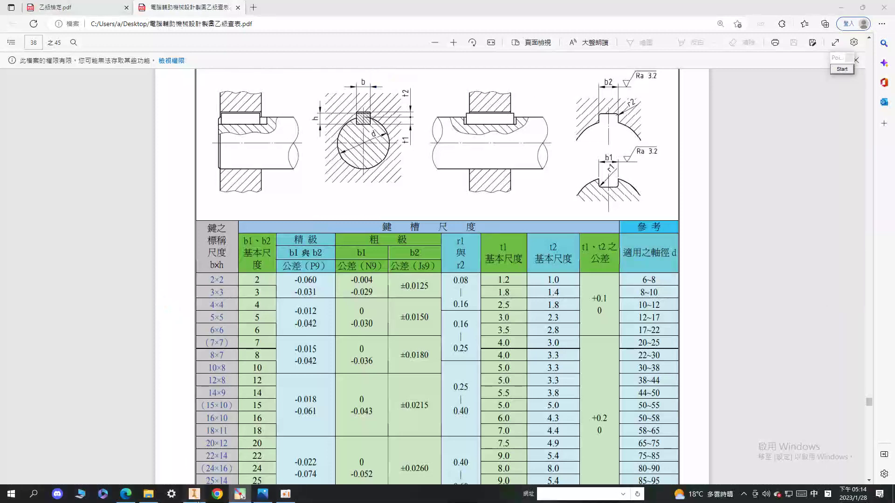
Step: Switch to Inventor and create a work plane tangent to the worm shaft's small end cylinder and parallel to the XZ plane
{"action": "left_click", "coordinate": [195, 494]}
{"action": "left_click", "coordinate": [857, 97]}
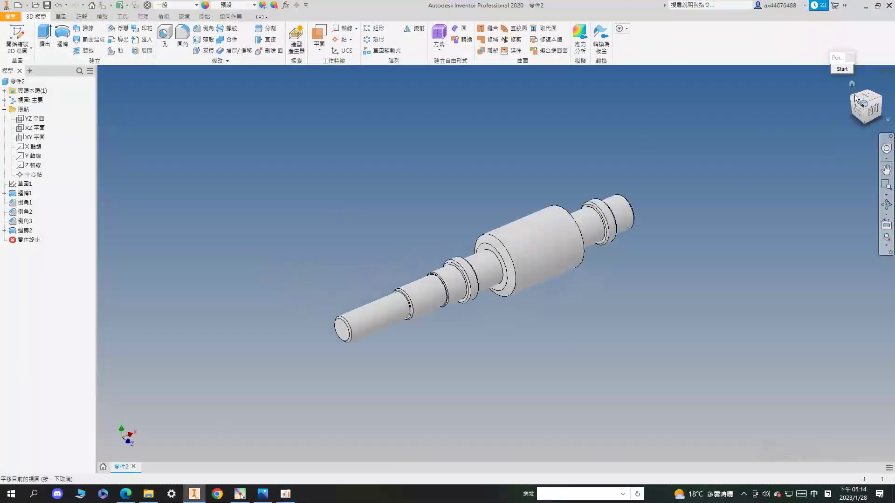
{"action": "left_click", "coordinate": [319, 49]}
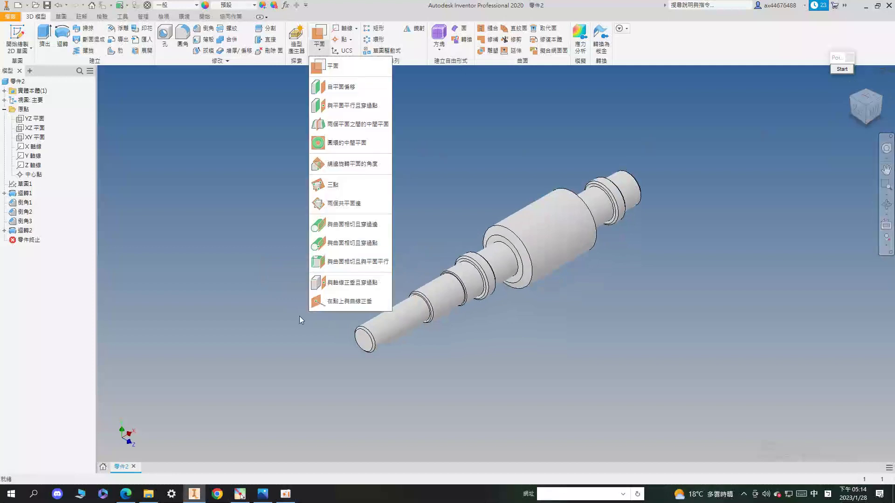
{"action": "left_click", "coordinate": [347, 264]}
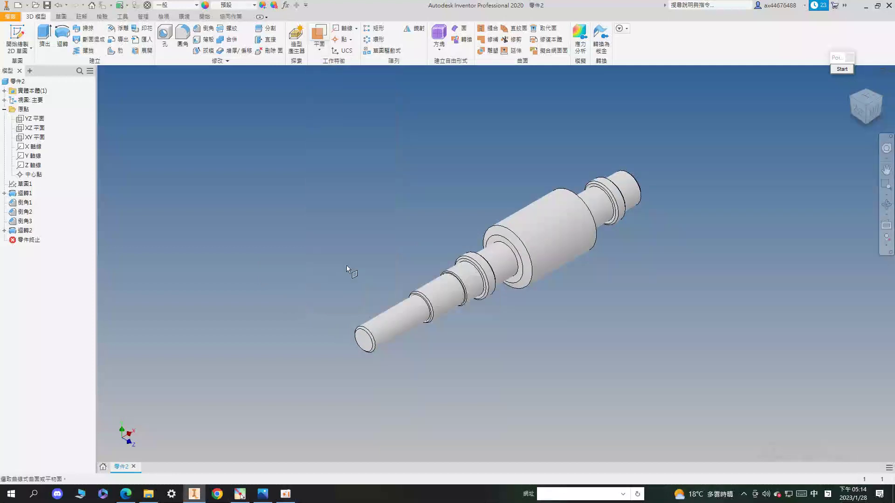
{"action": "left_click", "coordinate": [33, 128]}
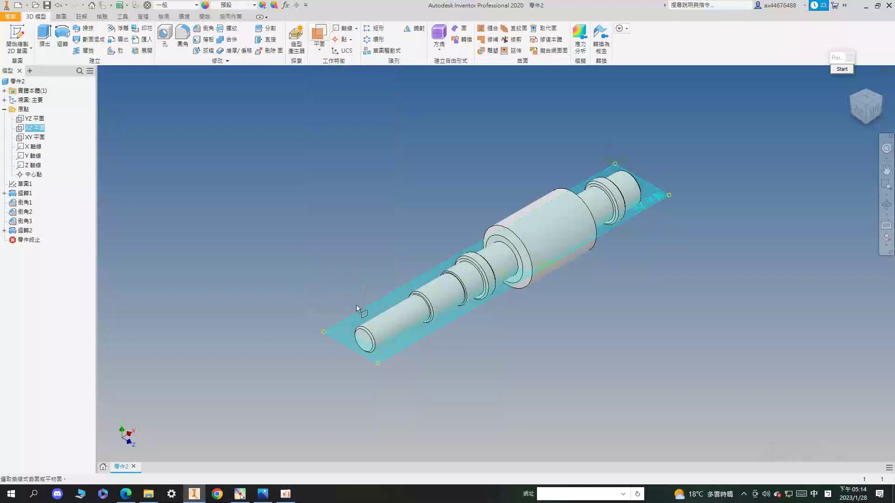
{"action": "left_click", "coordinate": [372, 318]}
Step: Start a sketch on the tangent work plane, with the shaft lying horizontally, and project the X axis into it
{"action": "right_click", "coordinate": [673, 185]}
{"action": "left_click", "coordinate": [665, 186]}
{"action": "right_click", "coordinate": [665, 186]}
{"action": "left_click", "coordinate": [659, 209]}
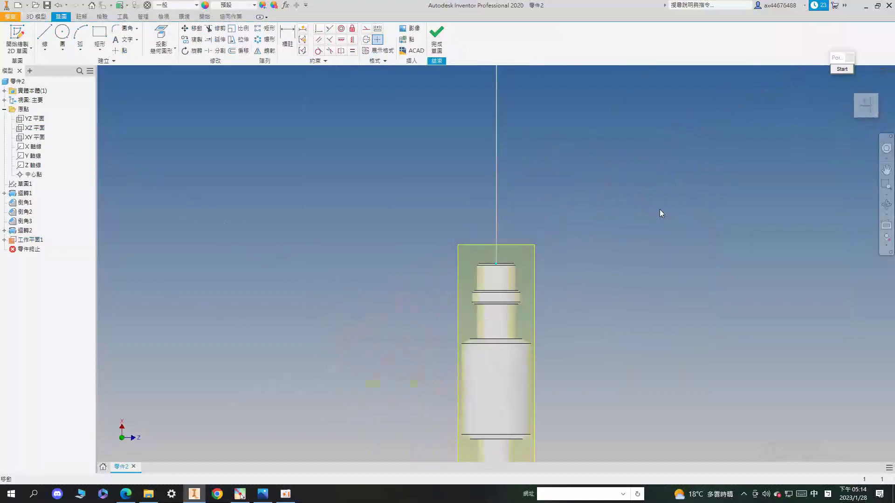
{"action": "left_click", "coordinate": [890, 90]}
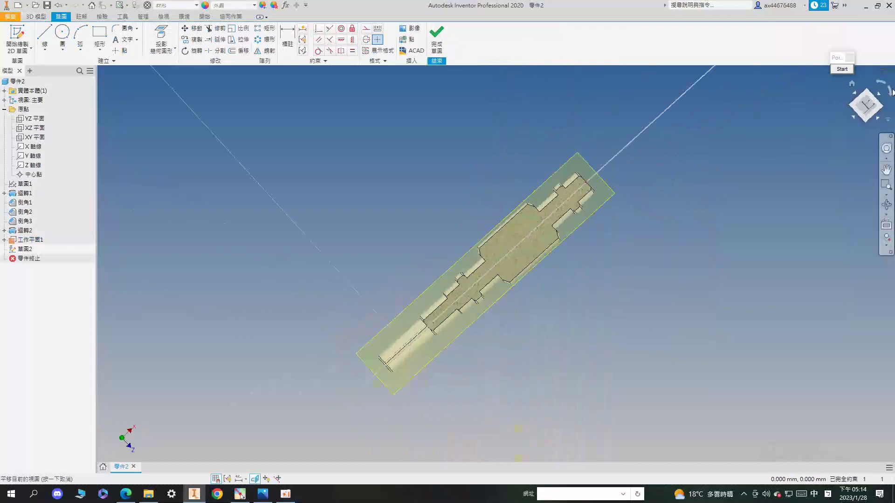
{"action": "scroll", "coordinate": [368, 265], "scroll_direction": "up", "scroll_amount": 5}
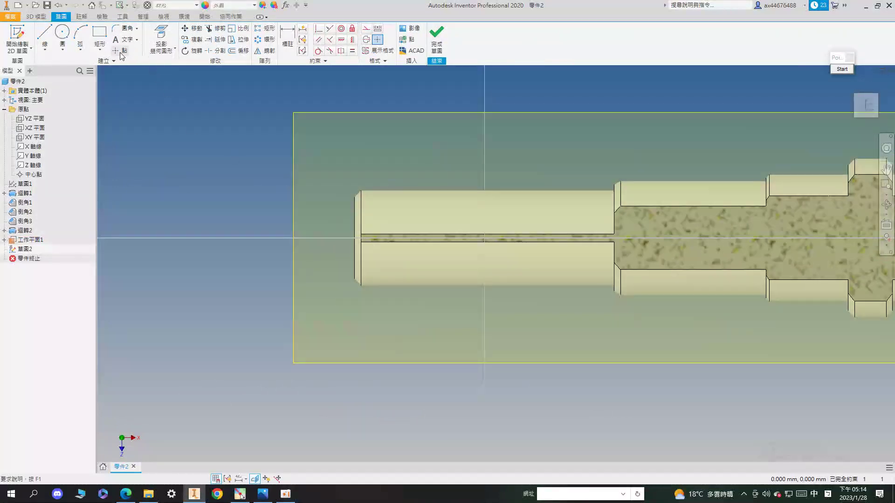
{"action": "left_click", "coordinate": [161, 38]}
{"action": "left_click", "coordinate": [37, 157]}
{"action": "scroll", "coordinate": [261, 194], "scroll_direction": "down", "scroll_amount": 3}
{"action": "key", "text": "Escape"}
Step: Sketch a straight slot about 6 mm wide centred on the projected axis, starting beyond the shaft's small end
{"action": "left_click", "coordinate": [98, 52]}
{"action": "left_click", "coordinate": [106, 160]}
{"action": "scroll", "coordinate": [328, 224], "scroll_direction": "up", "scroll_amount": 3}
{"action": "left_click", "coordinate": [233, 205]}
{"action": "left_click", "coordinate": [437, 206]}
{"action": "left_click", "coordinate": [439, 227]}
Step: Dimension the slot's width between its two straight sides and set it to 5 mm
{"action": "left_click", "coordinate": [283, 44]}
{"action": "left_click", "coordinate": [371, 185]}
{"action": "left_click", "coordinate": [379, 227]}
{"action": "left_click", "coordinate": [282, 210]}
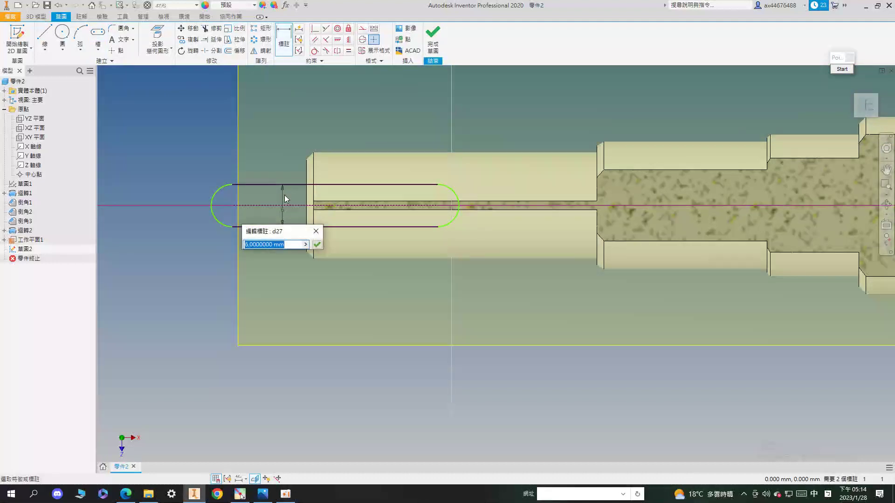
{"action": "type", "text": "5"}
{"action": "key", "text": "Return"}
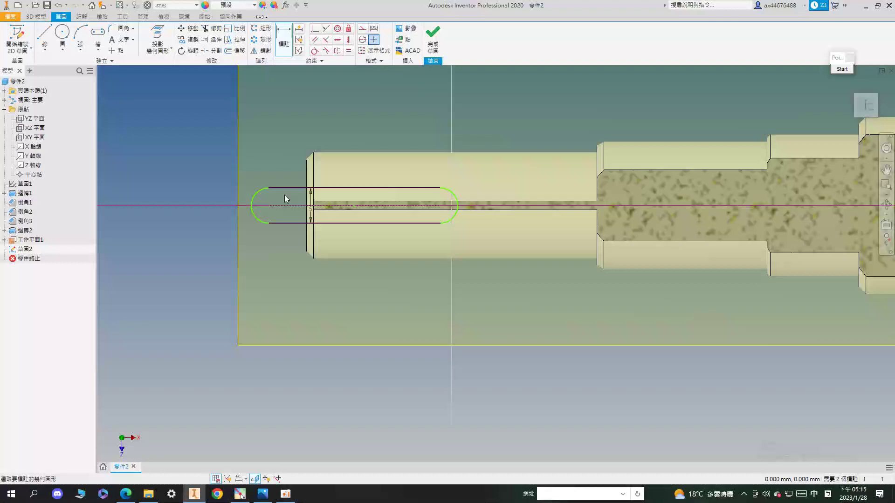
Step: Set the distance from the shaft's end face to the slot's inner arc centre to 33 mm and stretch the slot's outer end past the face
{"action": "left_click", "coordinate": [439, 214]}
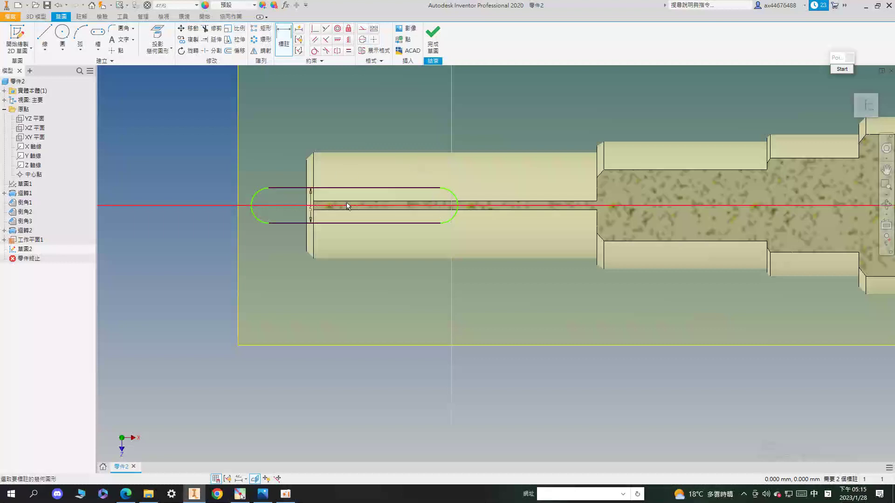
{"action": "left_click", "coordinate": [306, 201]}
{"action": "left_click", "coordinate": [385, 112]}
{"action": "type", "text": "33"}
{"action": "key", "text": "Return"}
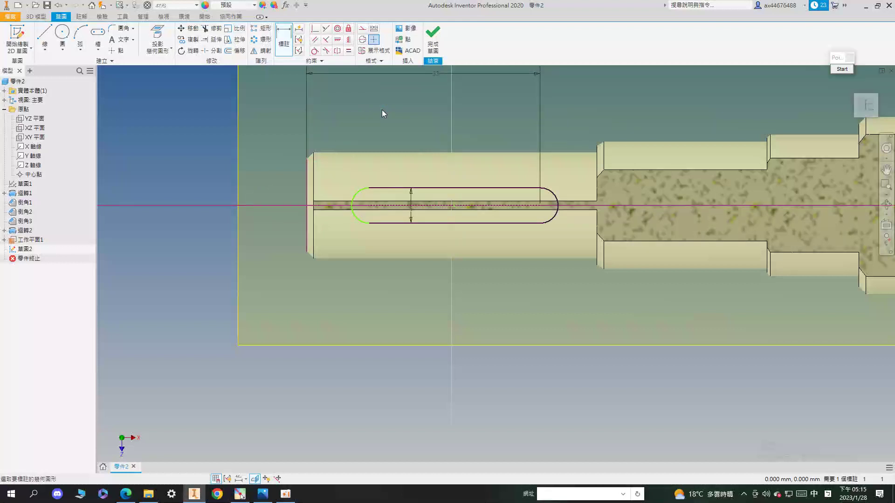
{"action": "key", "text": "Escape"}
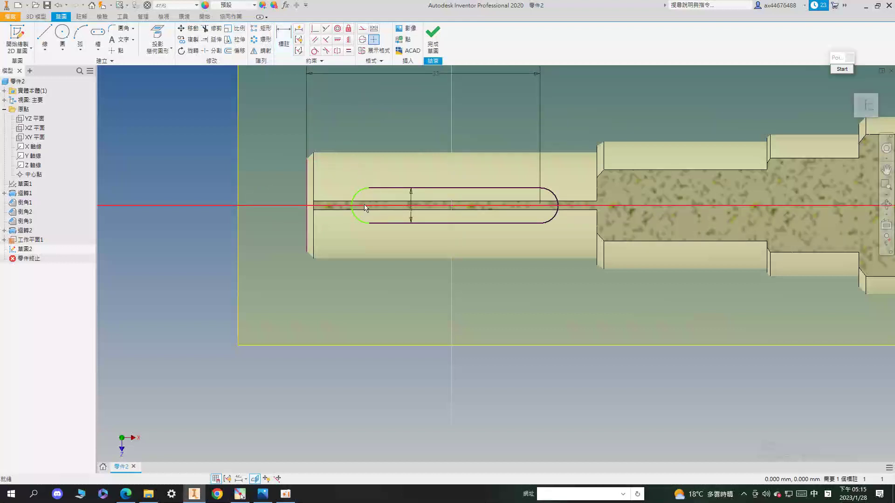
{"action": "left_click_drag", "start_coordinate": [369, 208], "coordinate": [208, 146]}
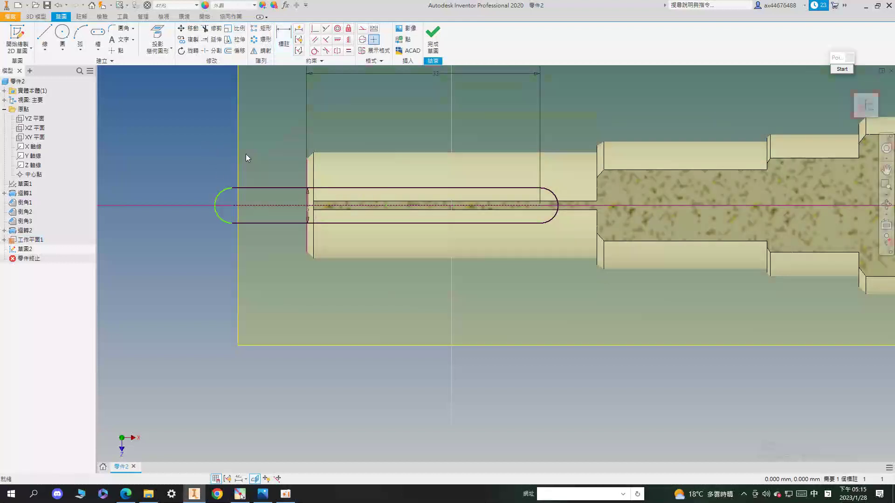
Step: Cut the keyway by extruding the whole slot profile 3 mm down into the shaft
{"action": "key", "text": "e"}
{"action": "left_click", "coordinate": [371, 321]}
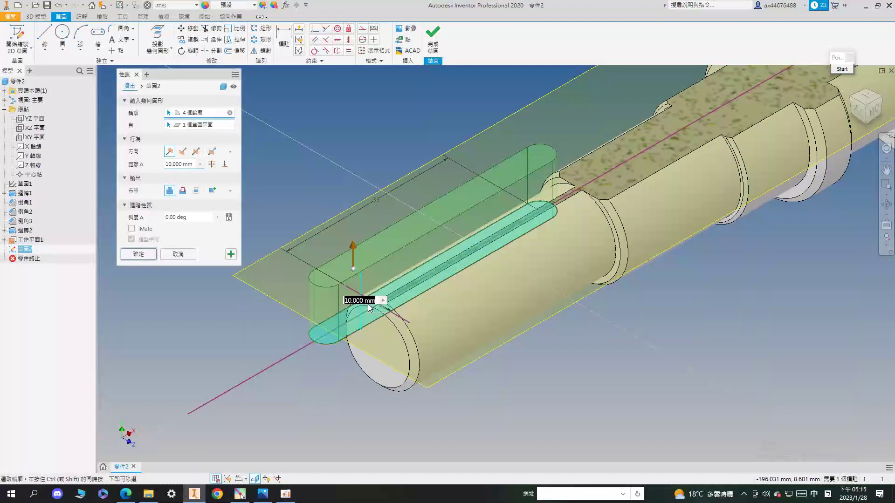
{"action": "left_click", "coordinate": [182, 190]}
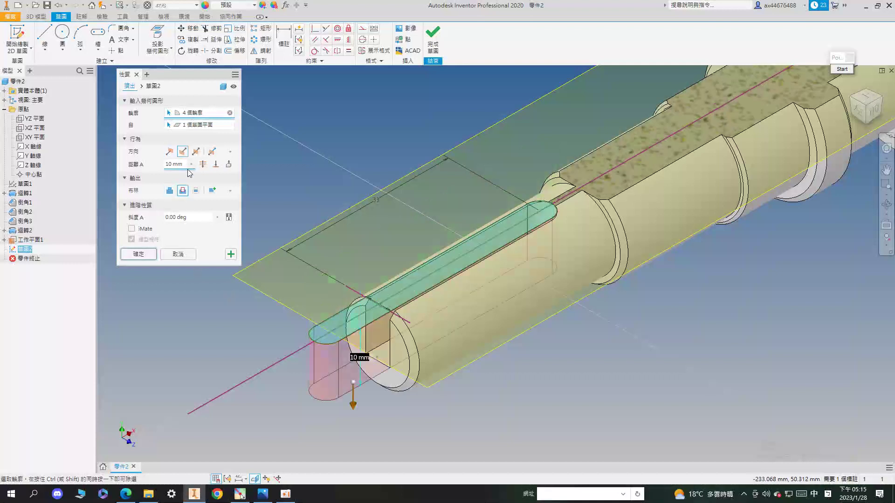
{"action": "key", "text": "BackSpace"}
{"action": "key", "text": "BackSpace"}
{"action": "type", "text": "3"}
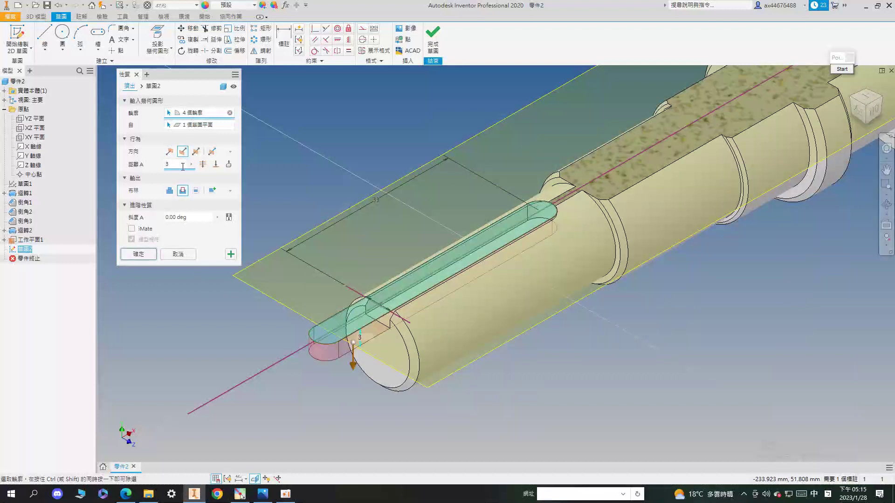
{"action": "key", "text": "Return"}
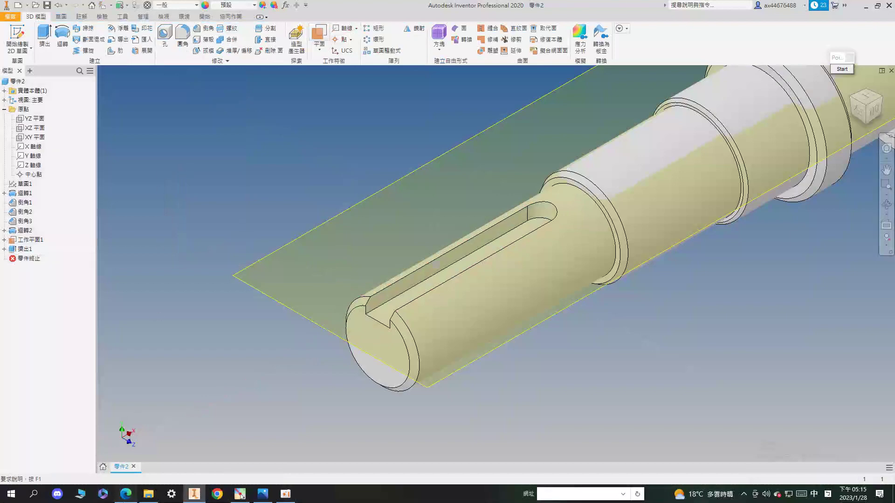
Step: In the key table PDF, trace the 5×5 key to its t1 depth of 3.0, mark t1 on the section figure, and return to the exam drawing
{"action": "left_click", "coordinate": [126, 494]}
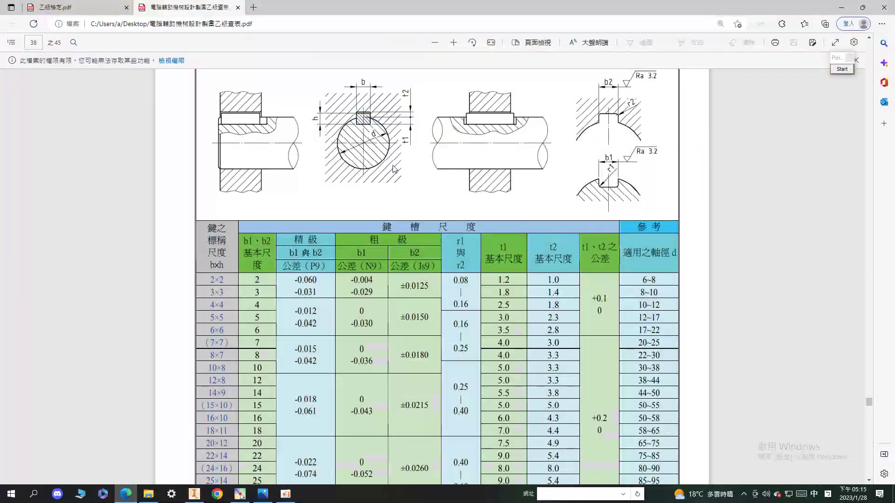
{"action": "scroll", "coordinate": [408, 175], "scroll_direction": "up", "scroll_amount": 2}
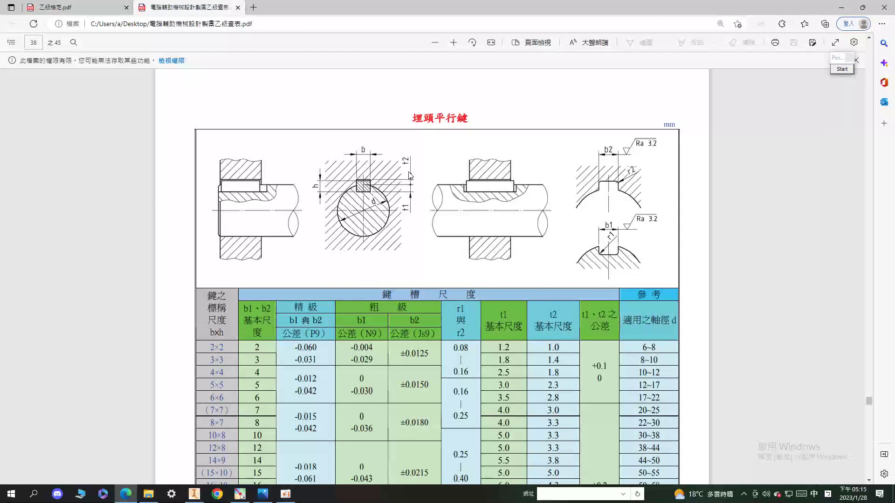
{"action": "left_click", "coordinate": [841, 69]}
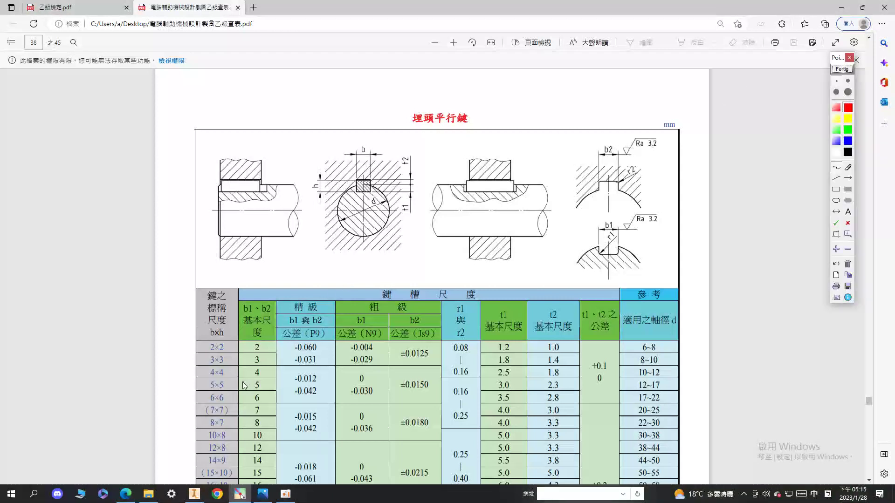
{"action": "mouse_move", "coordinate": [212, 391]}
{"action": "left_mouse_down"}
{"action": "mouse_move", "coordinate": [237, 386]}
{"action": "mouse_move", "coordinate": [200, 391]}
{"action": "mouse_move", "coordinate": [463, 387]}
{"action": "mouse_move", "coordinate": [491, 395]}
{"action": "mouse_move", "coordinate": [512, 380]}
{"action": "mouse_move", "coordinate": [495, 391]}
{"action": "left_mouse_up"}
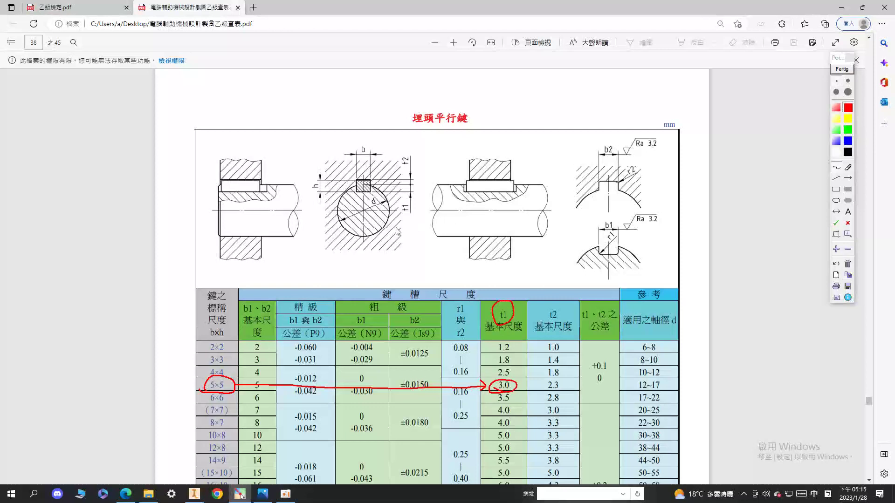
{"action": "left_click_drag", "start_coordinate": [361, 187], "coordinate": [417, 185]}
{"action": "left_click_drag", "start_coordinate": [363, 195], "coordinate": [425, 194]}
{"action": "left_click_drag", "start_coordinate": [356, 190], "coordinate": [431, 190]}
{"action": "mouse_move", "coordinate": [400, 225]}
{"action": "left_mouse_down"}
{"action": "mouse_move", "coordinate": [409, 224]}
{"action": "mouse_move", "coordinate": [400, 239]}
{"action": "left_mouse_up"}
{"action": "left_click", "coordinate": [841, 70]}
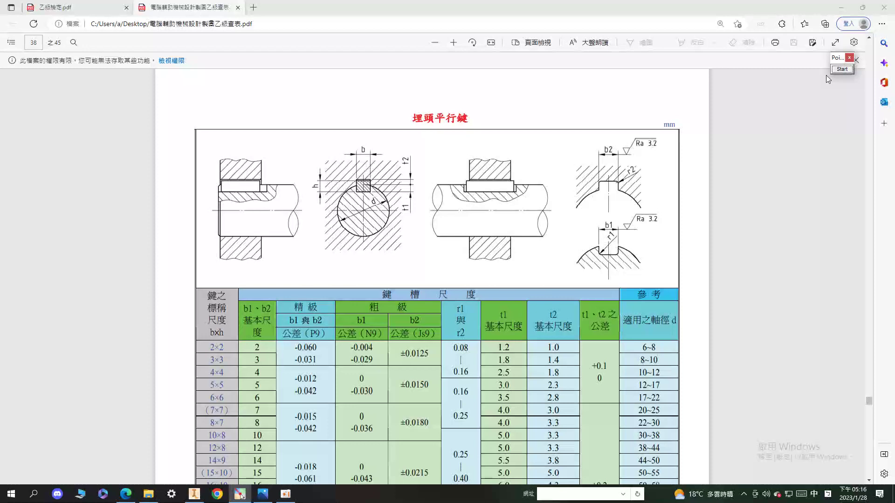
{"action": "key", "text": "ctrl+shift+Tab"}
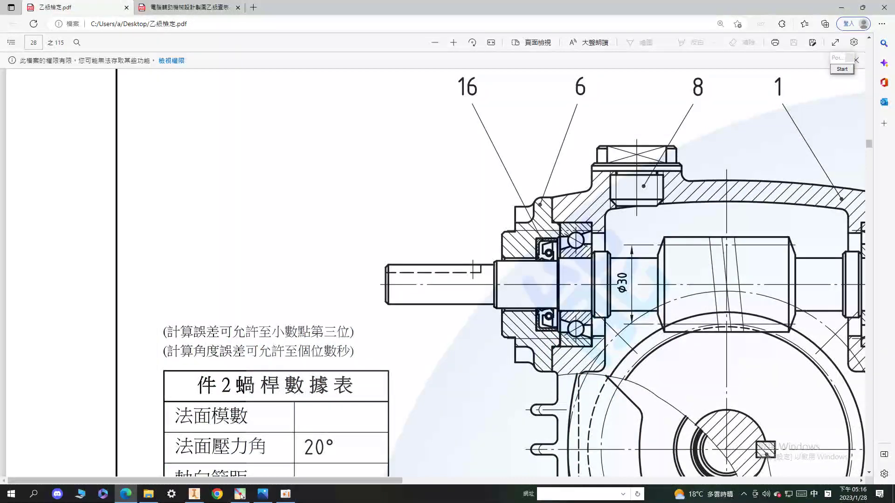
Step: Return to the shaft model in Inventor, hide the keyway's work plane, and start a new part file
{"action": "left_click", "coordinate": [194, 494]}
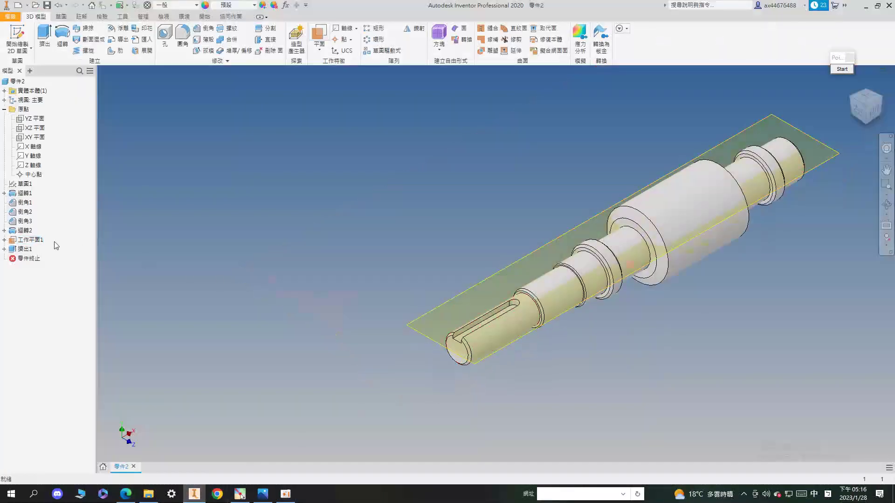
{"action": "right_click", "coordinate": [37, 240]}
{"action": "left_click", "coordinate": [70, 325]}
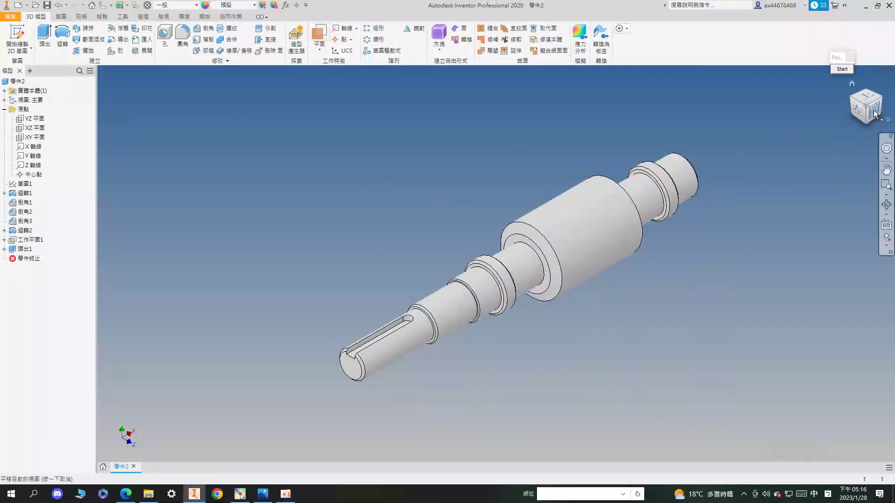
{"action": "left_click", "coordinate": [857, 111]}
{"action": "left_click", "coordinate": [27, 6]}
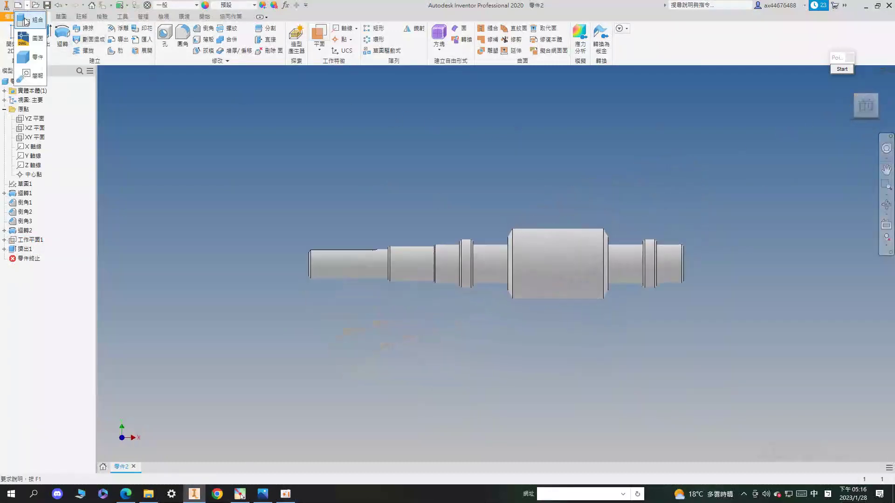
{"action": "left_click", "coordinate": [34, 58]}
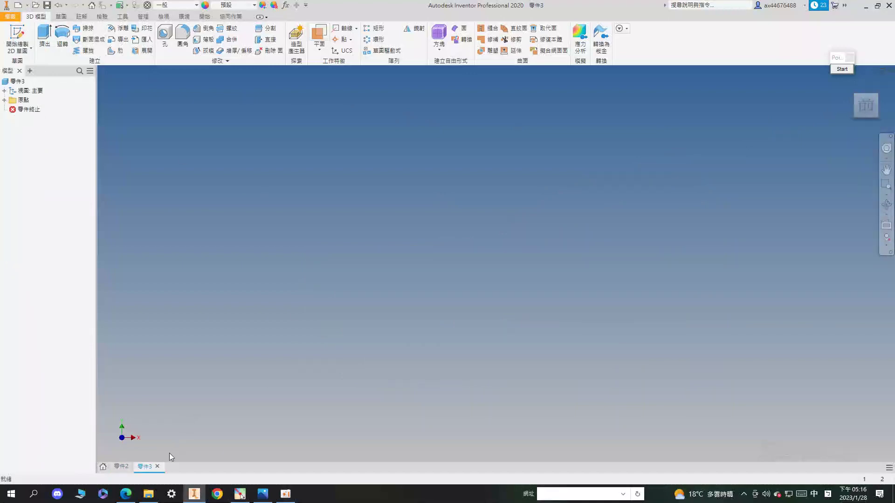
Step: In the exam drawing PDF, view the whole assembly sheet and trace the worm wheel, part 3, in the side view
{"action": "left_click", "coordinate": [126, 493]}
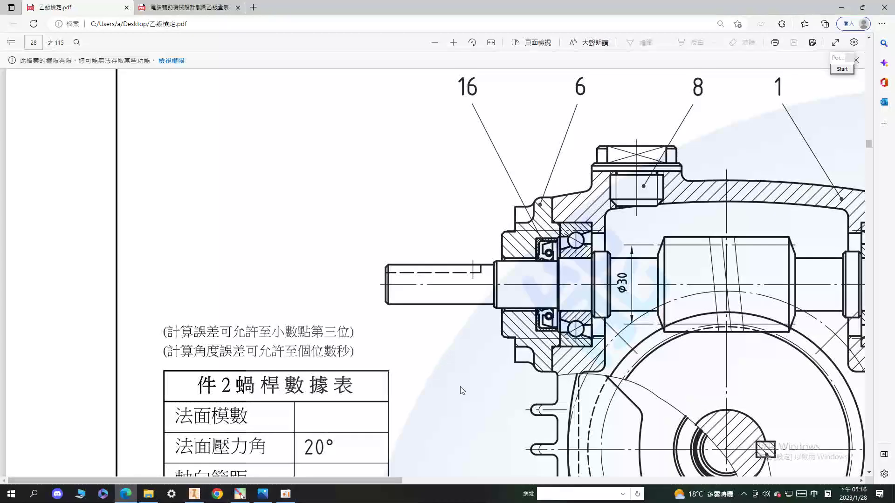
{"action": "left_click", "coordinate": [493, 42]}
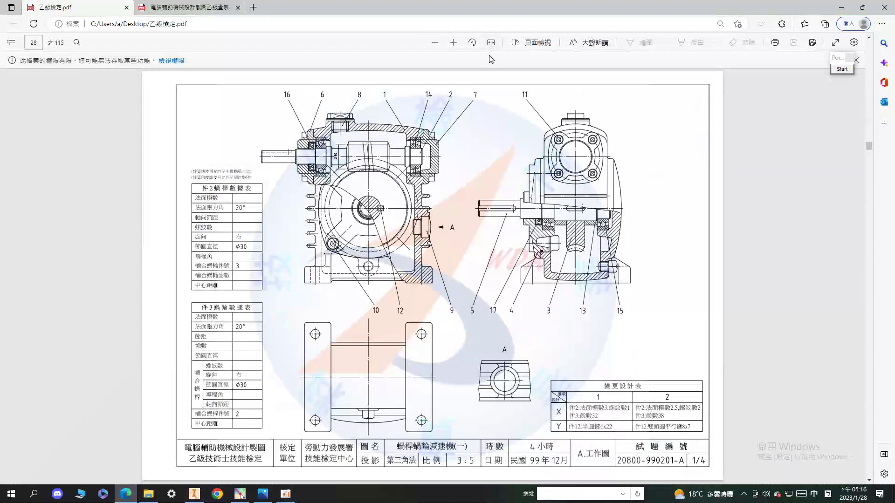
{"action": "left_click", "coordinate": [453, 43]}
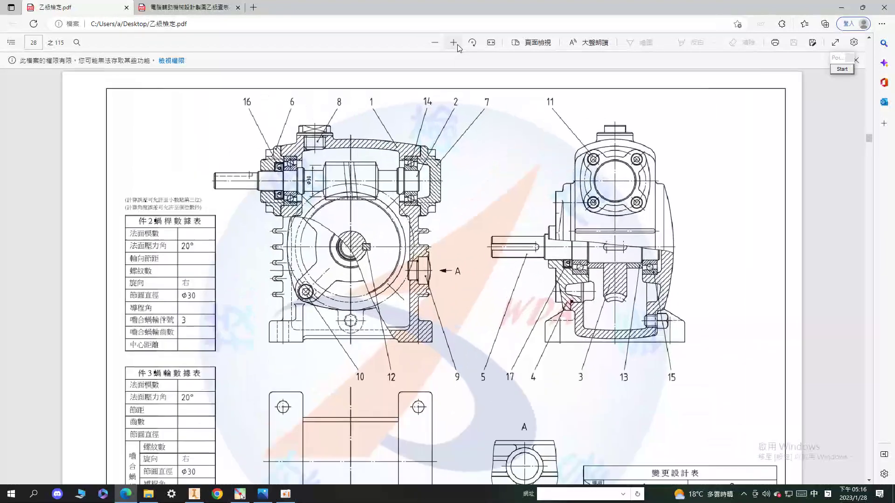
{"action": "left_click", "coordinate": [841, 69]}
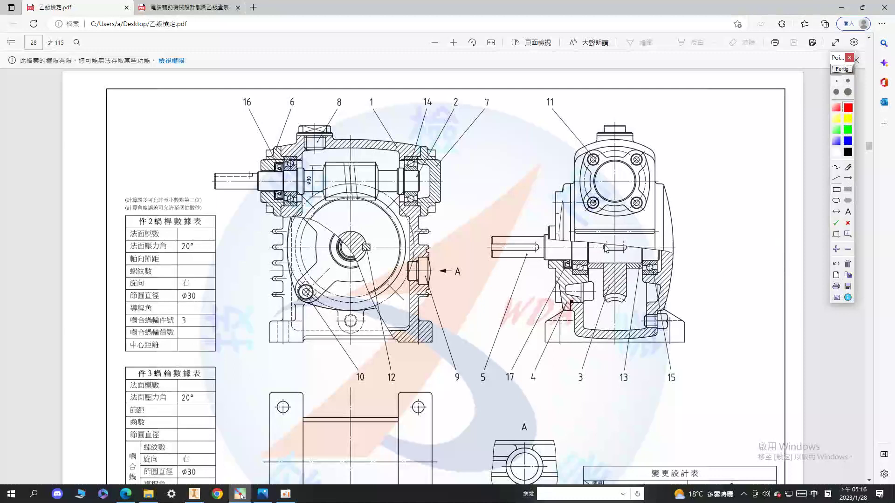
{"action": "left_click_drag", "start_coordinate": [628, 308], "coordinate": [602, 244]}
{"action": "left_click", "coordinate": [842, 69]}
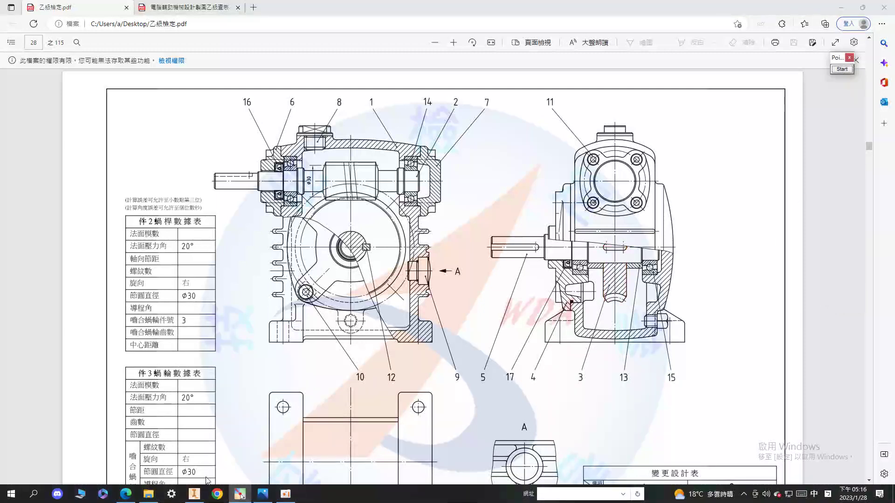
Step: Switch to Inventor, create a new assembly, and save it as 組合1 in the 設計乙練習 folder
{"action": "left_click", "coordinate": [196, 494]}
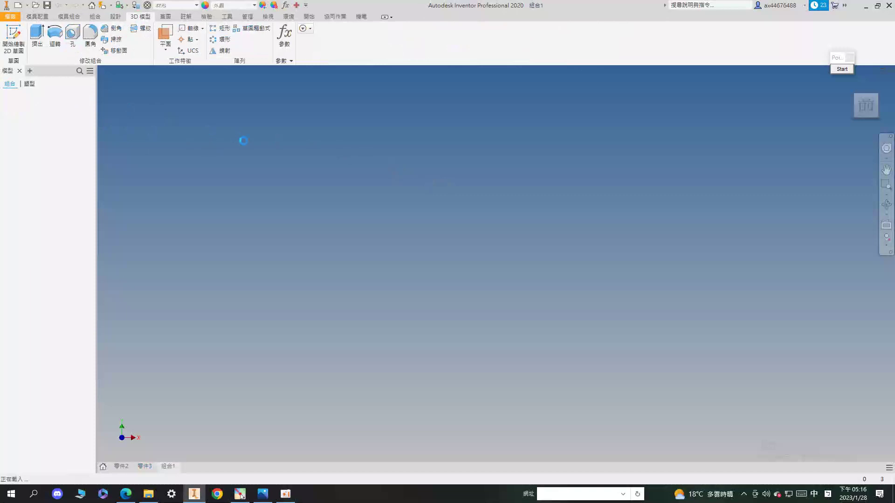
{"action": "key", "text": "ctrl+s"}
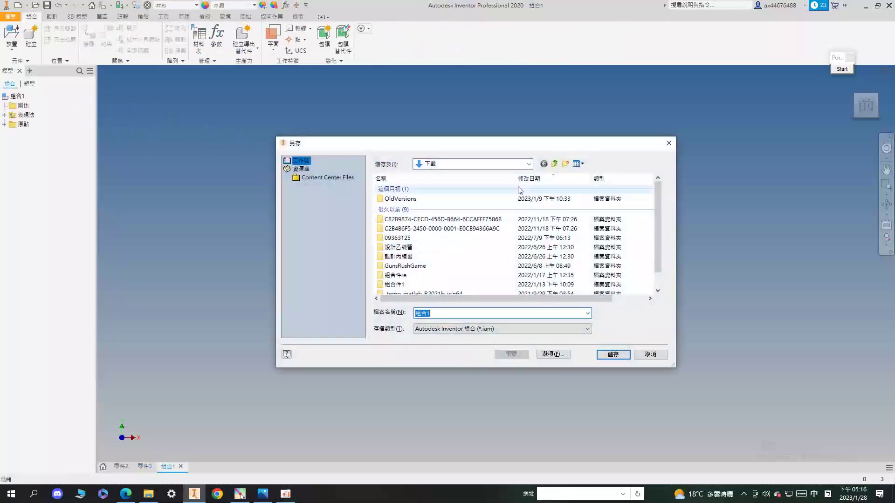
{"action": "double_click", "coordinate": [410, 247]}
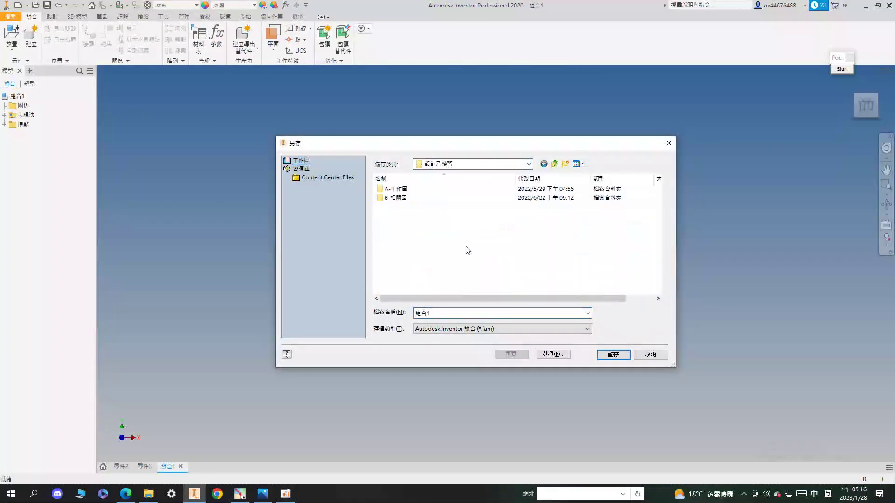
{"action": "left_click", "coordinate": [613, 354]}
Step: Open the worm gear component generator (蝸輪元件產生器) in the new assembly
{"action": "left_click", "coordinate": [52, 16]}
{"action": "left_click", "coordinate": [31, 16]}
{"action": "left_click", "coordinate": [51, 17]}
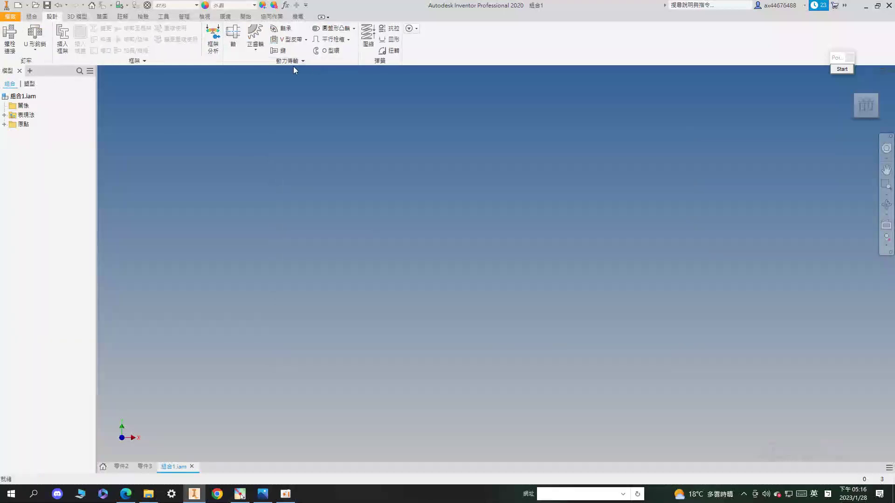
{"action": "left_click", "coordinate": [254, 43]}
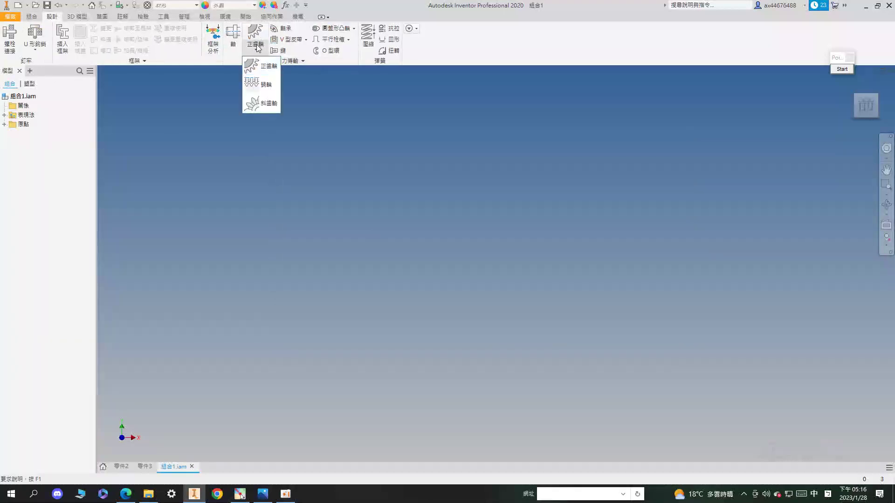
{"action": "left_click", "coordinate": [259, 86]}
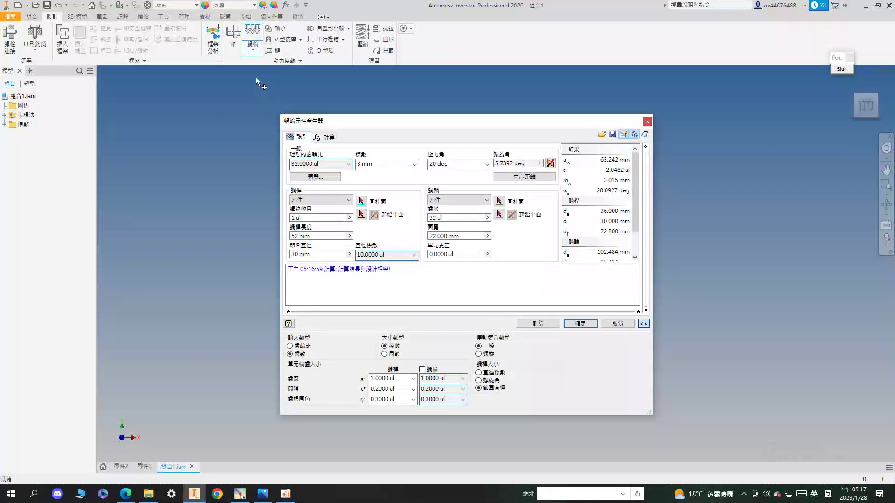
Step: Compare the generator's module and worm thread count with the design-change table (變更設計表) in the exam drawing
{"action": "left_click", "coordinate": [125, 494]}
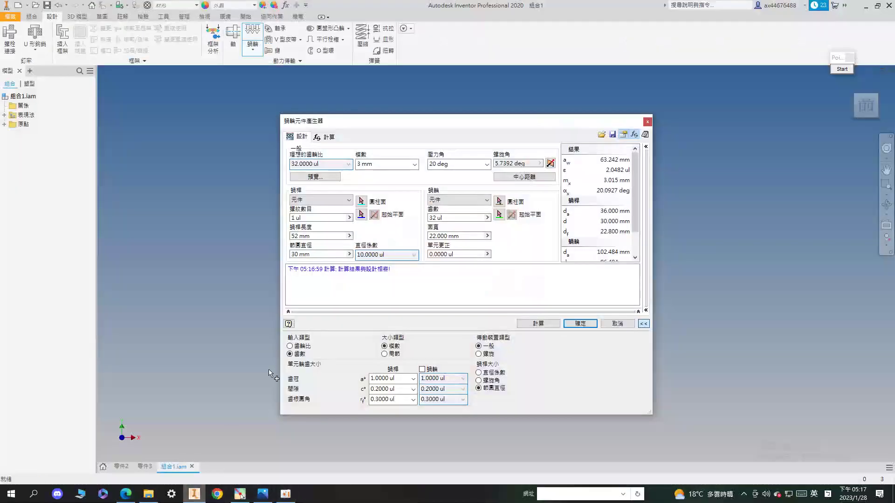
{"action": "left_click", "coordinate": [194, 494]}
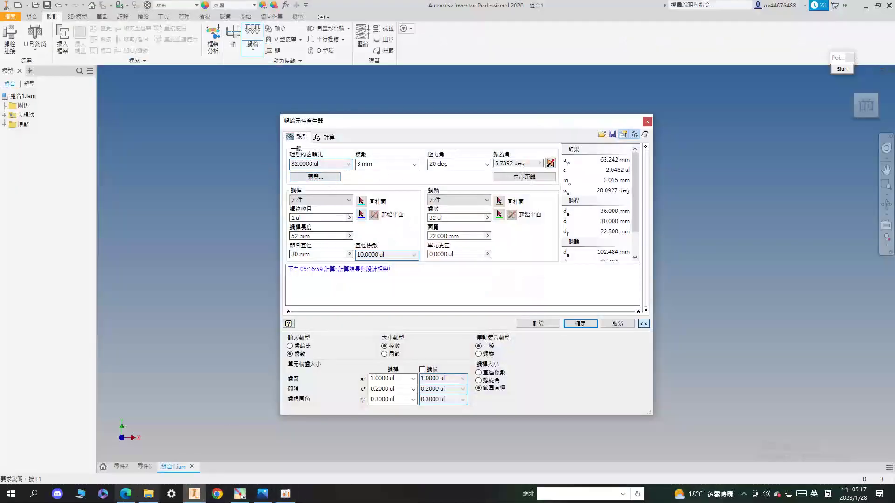
{"action": "left_click", "coordinate": [126, 494]}
{"action": "left_click", "coordinate": [194, 494]}
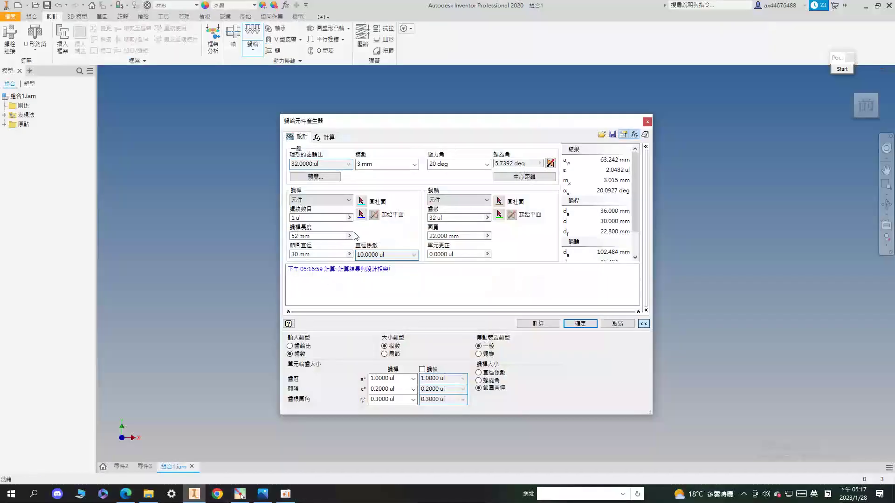
{"action": "left_click", "coordinate": [125, 494]}
{"action": "scroll", "coordinate": [497, 298], "scroll_direction": "down", "scroll_amount": 5}
{"action": "scroll", "coordinate": [497, 298], "scroll_direction": "up", "scroll_amount": 1}
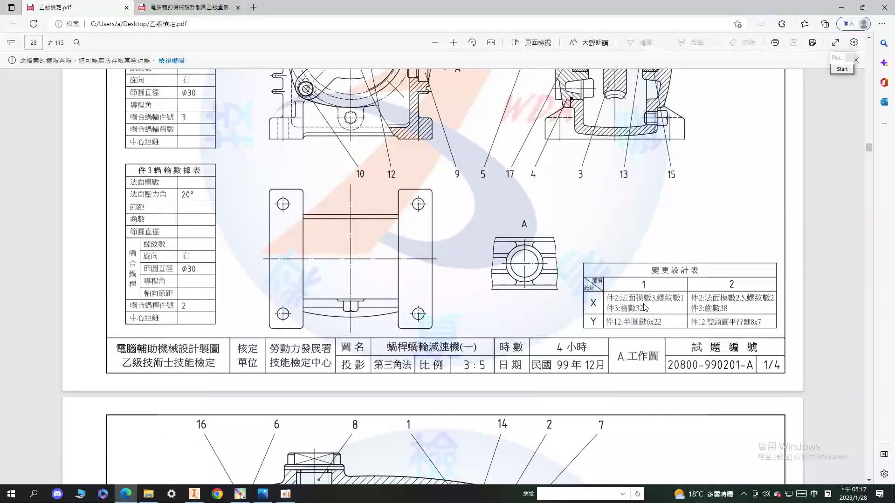
{"action": "left_click", "coordinate": [195, 494]}
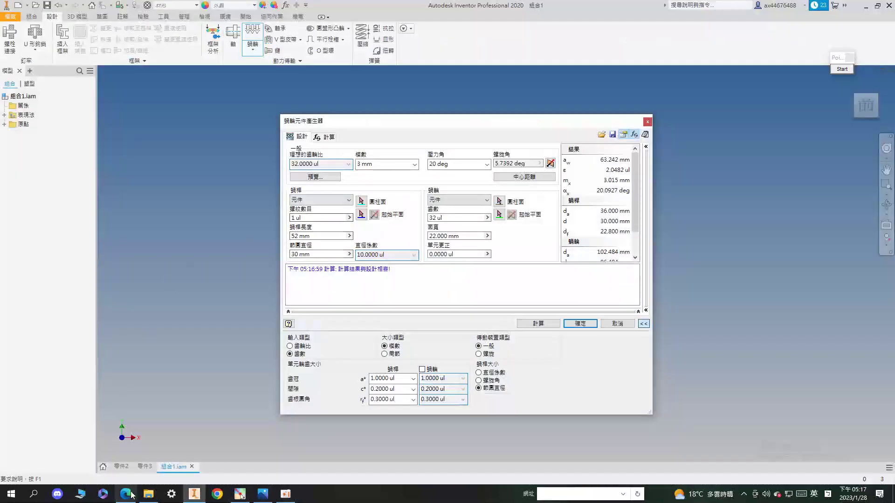
{"action": "key", "text": "alt+Tab"}
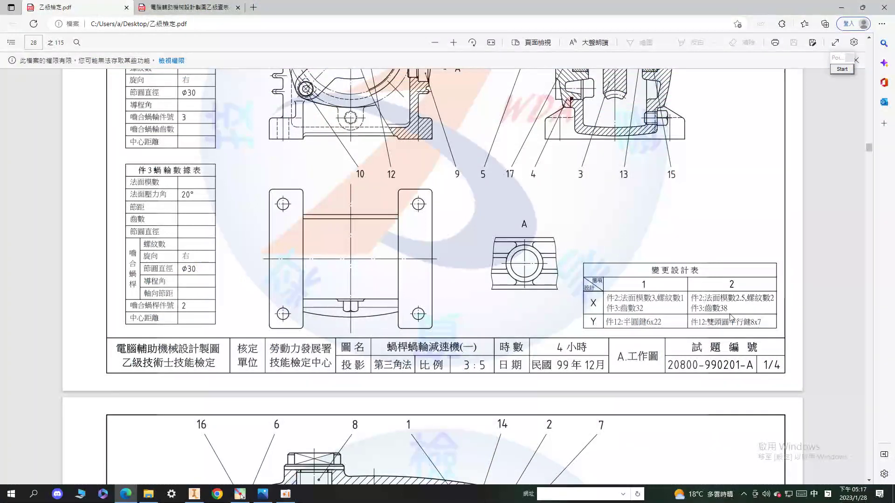
{"action": "left_click", "coordinate": [194, 494]}
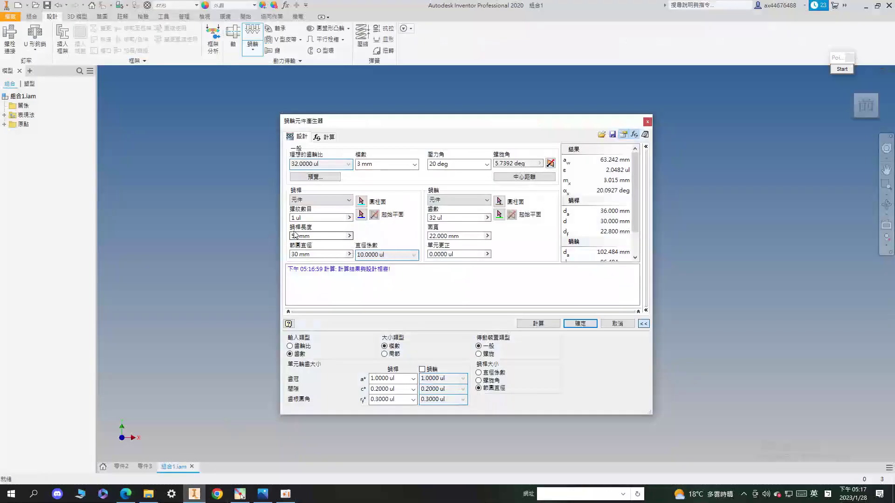
Step: On page 29 of the exam drawing, mark the worm's threaded length with an arrow and write 52 above it
{"action": "left_click", "coordinate": [132, 496]}
{"action": "scroll", "coordinate": [362, 304], "scroll_direction": "up", "scroll_amount": 5}
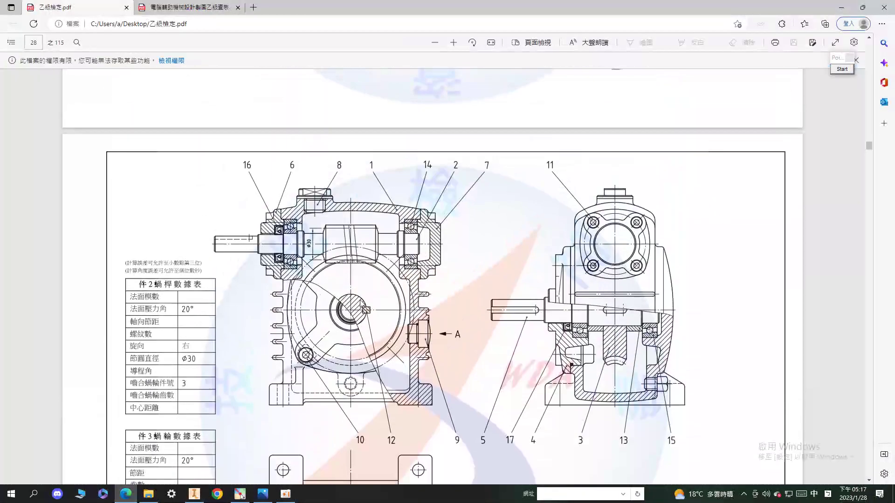
{"action": "scroll", "coordinate": [335, 234], "scroll_direction": "down", "scroll_amount": 3}
{"action": "scroll", "coordinate": [337, 172], "scroll_direction": "up", "scroll_amount": 2}
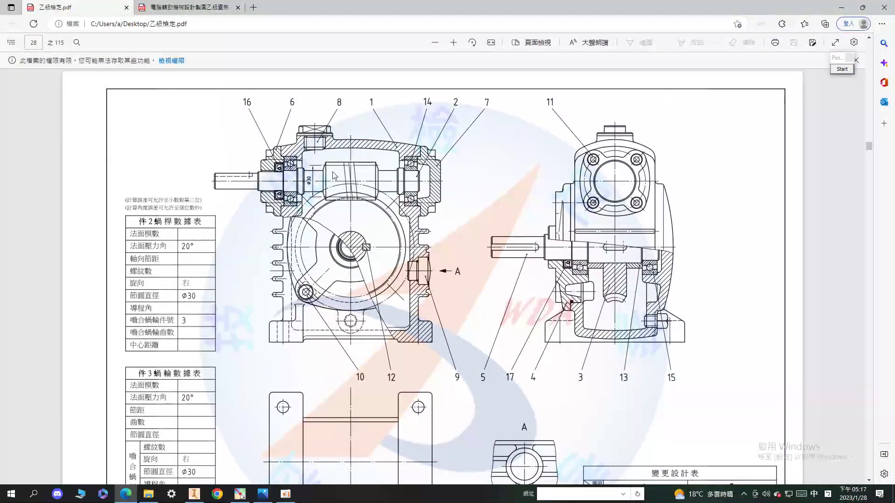
{"action": "scroll", "coordinate": [341, 182], "scroll_direction": "down", "scroll_amount": 9}
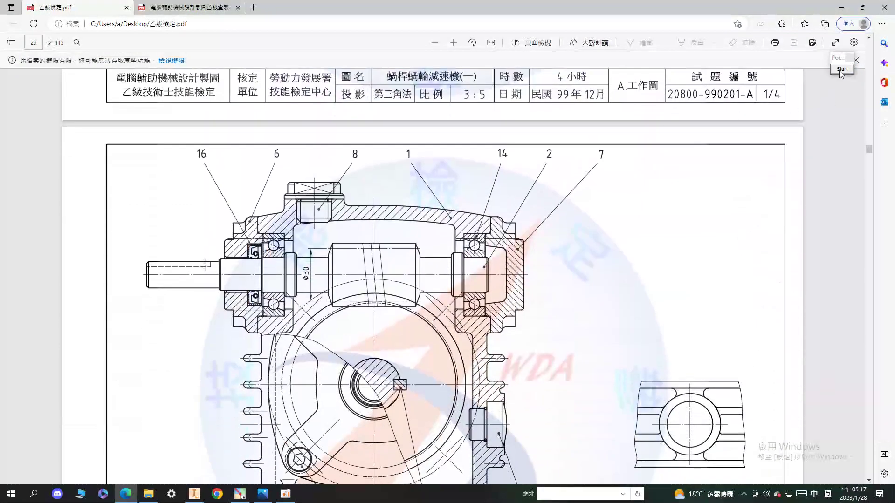
{"action": "left_click", "coordinate": [841, 70]}
{"action": "left_click", "coordinate": [848, 141]}
{"action": "left_click", "coordinate": [835, 178]}
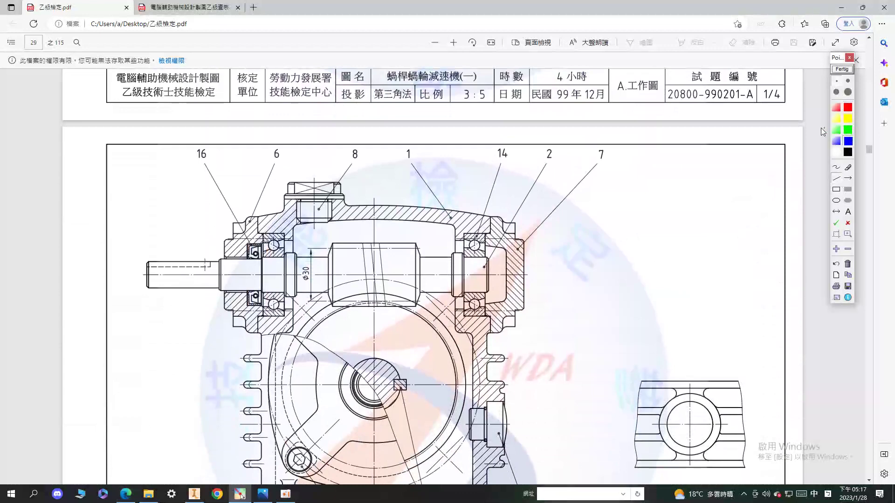
{"action": "mouse_move", "coordinate": [330, 268]}
{"action": "left_mouse_down"}
{"action": "mouse_move", "coordinate": [419, 268]}
{"action": "mouse_move", "coordinate": [331, 271]}
{"action": "left_mouse_up"}
{"action": "left_click", "coordinate": [836, 167]}
{"action": "mouse_move", "coordinate": [416, 261]}
{"action": "left_mouse_down"}
{"action": "mouse_move", "coordinate": [421, 271]}
{"action": "mouse_move", "coordinate": [406, 272]}
{"action": "left_mouse_up"}
{"action": "mouse_move", "coordinate": [380, 235]}
{"action": "left_mouse_down"}
{"action": "mouse_move", "coordinate": [368, 253]}
{"action": "mouse_move", "coordinate": [403, 252]}
{"action": "left_mouse_up"}
Step: Circle the worm's Ø30 pitch diameter on the drawing, trace its pitch line, clear the markings, and return to the generator
{"action": "mouse_move", "coordinate": [307, 267]}
{"action": "left_mouse_down"}
{"action": "mouse_move", "coordinate": [300, 285]}
{"action": "mouse_move", "coordinate": [313, 264]}
{"action": "mouse_move", "coordinate": [288, 283]}
{"action": "left_mouse_up"}
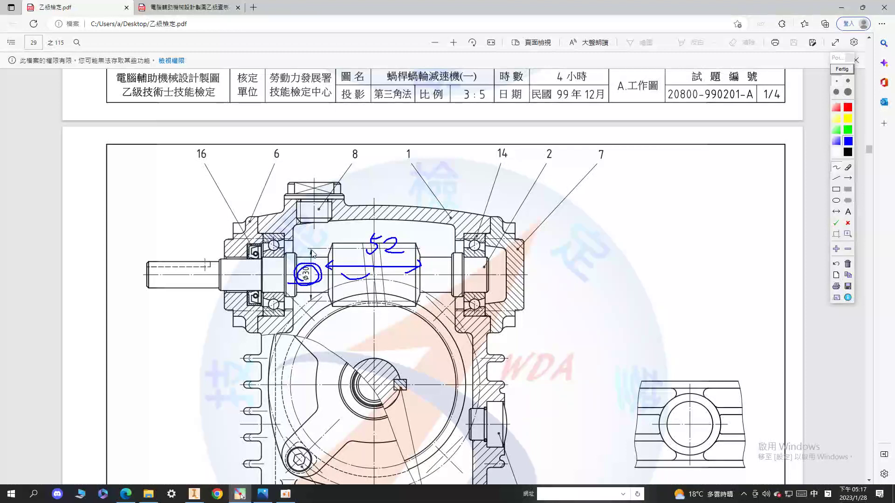
{"action": "left_click_drag", "start_coordinate": [322, 250], "coordinate": [442, 253]}
{"action": "left_click", "coordinate": [841, 69]}
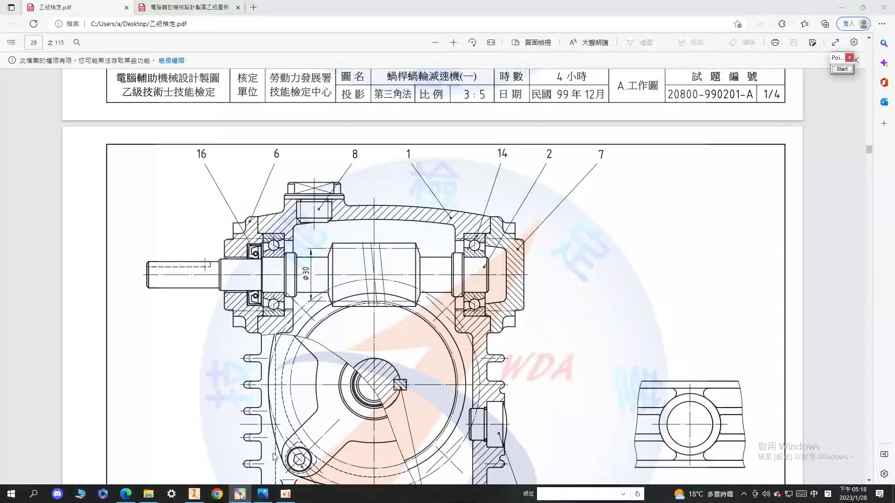
{"action": "left_click", "coordinate": [194, 494]}
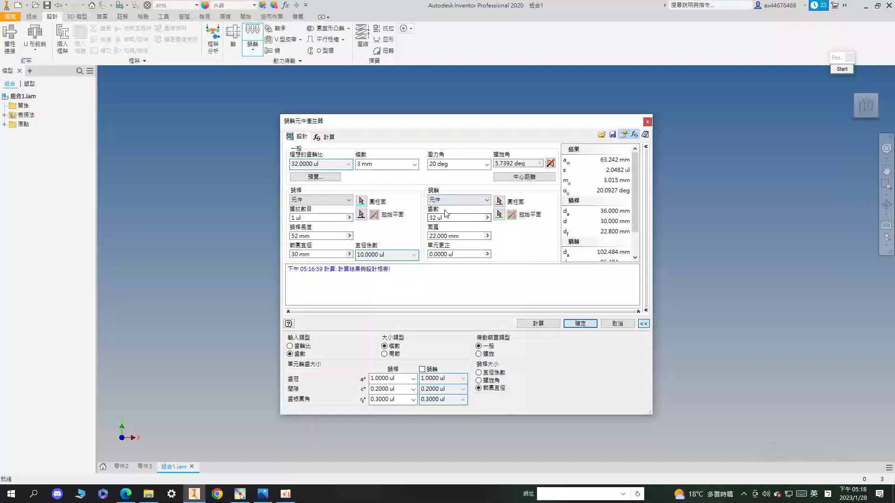
Step: Check the worm wheel's tooth count in the generator against the design-change table in the exam drawing
{"action": "left_click", "coordinate": [126, 493]}
{"action": "scroll", "coordinate": [540, 333], "scroll_direction": "up", "scroll_amount": 1}
{"action": "scroll", "coordinate": [540, 334], "scroll_direction": "up", "scroll_amount": 5}
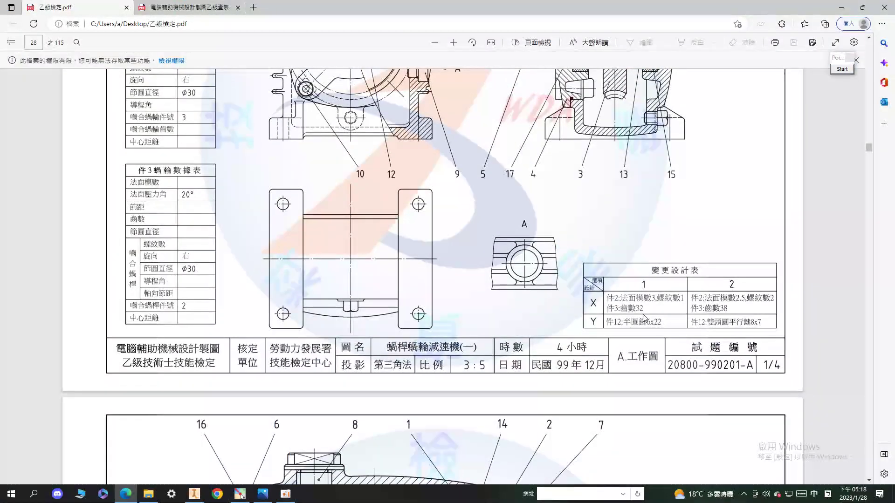
{"action": "left_click", "coordinate": [195, 494]}
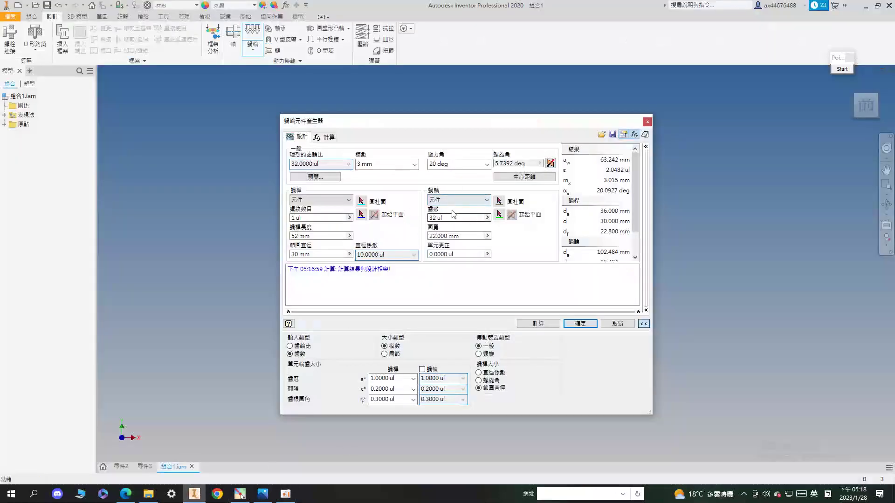
Step: On page 30 of the exam drawing, mark the worm wheel's face width with an arrow and write 22 below it
{"action": "left_click", "coordinate": [127, 493]}
{"action": "scroll", "coordinate": [450, 320], "scroll_direction": "down", "scroll_amount": 15}
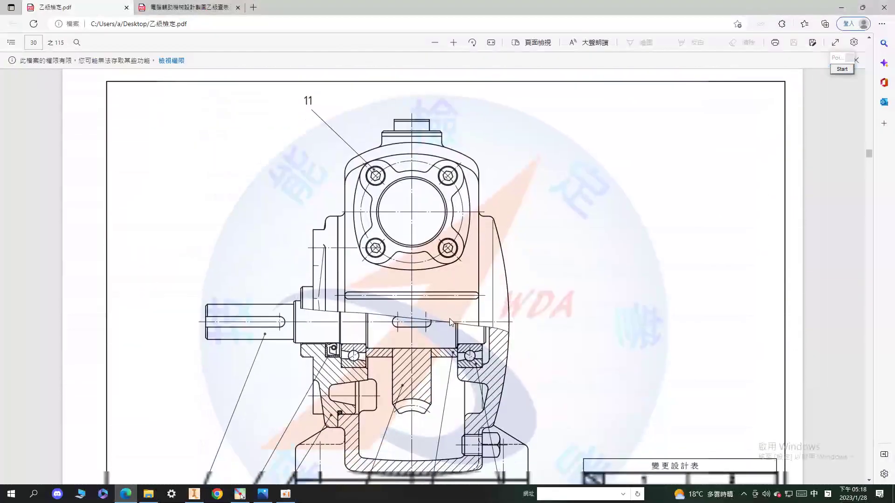
{"action": "scroll", "coordinate": [450, 321], "scroll_direction": "down", "scroll_amount": 8}
{"action": "scroll", "coordinate": [450, 321], "scroll_direction": "up", "scroll_amount": 8}
{"action": "scroll", "coordinate": [450, 322], "scroll_direction": "down", "scroll_amount": 2}
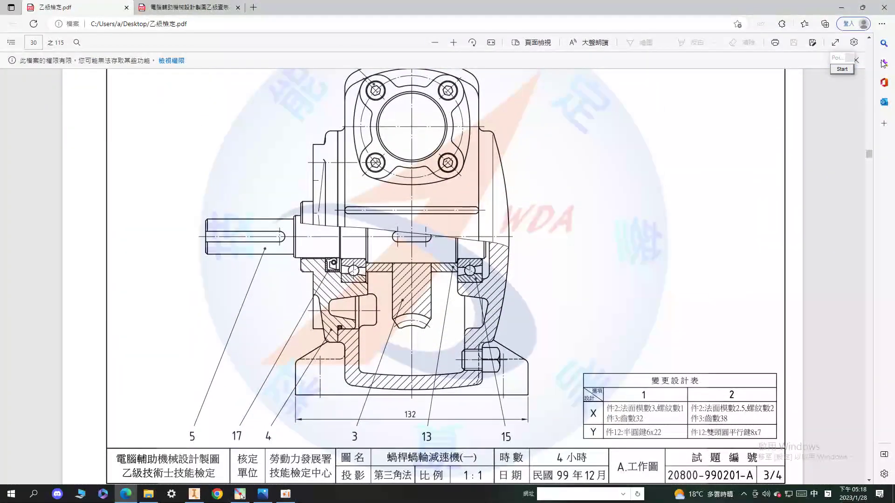
{"action": "left_click", "coordinate": [841, 69]}
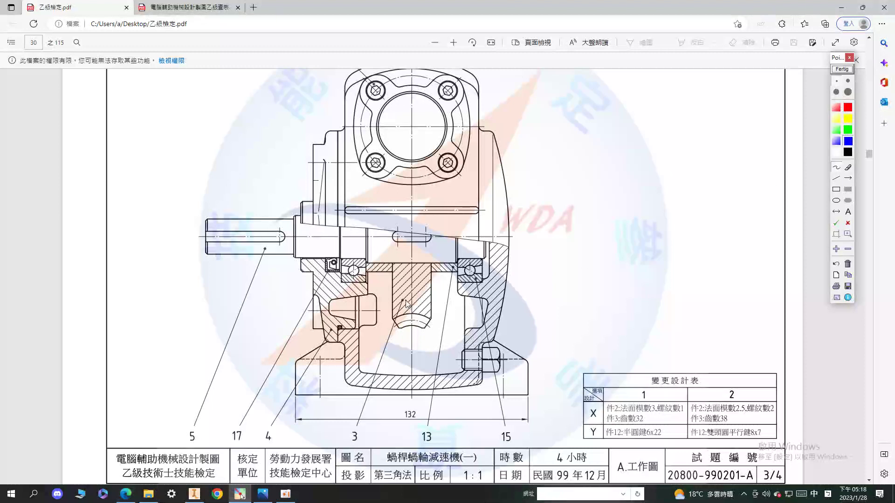
{"action": "mouse_move", "coordinate": [395, 286]}
{"action": "left_mouse_down"}
{"action": "mouse_move", "coordinate": [430, 285]}
{"action": "mouse_move", "coordinate": [393, 289]}
{"action": "mouse_move", "coordinate": [406, 305]}
{"action": "mouse_move", "coordinate": [419, 298]}
{"action": "mouse_move", "coordinate": [434, 307]}
{"action": "left_mouse_up"}
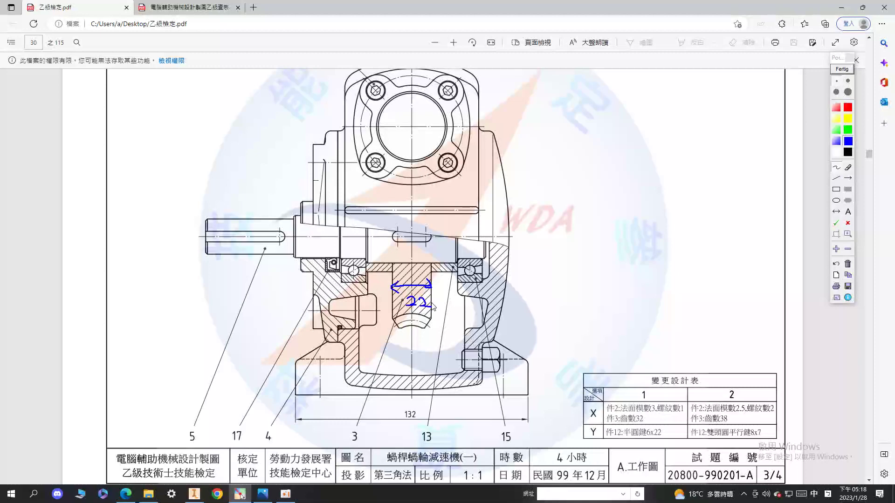
Step: Clear the drawing markings, calculate the worm gear set in the generator, accept the file names, and place the gear set in the assembly
{"action": "left_click", "coordinate": [844, 69]}
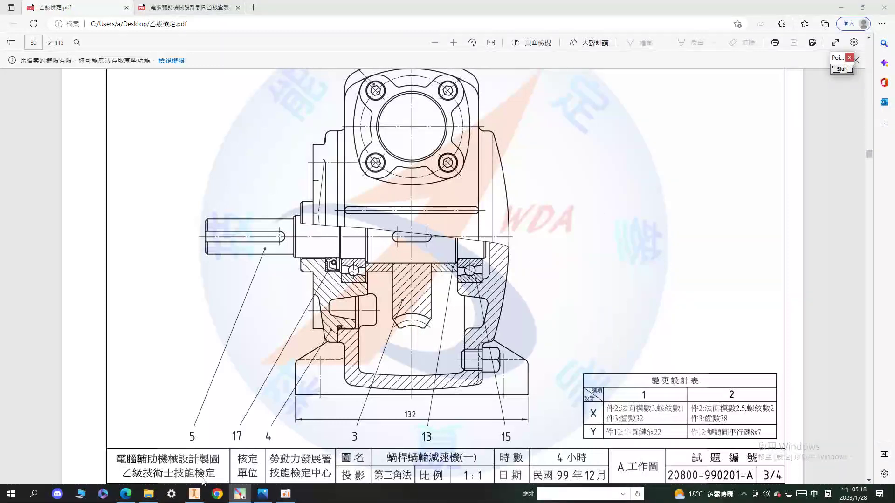
{"action": "left_click", "coordinate": [194, 494]}
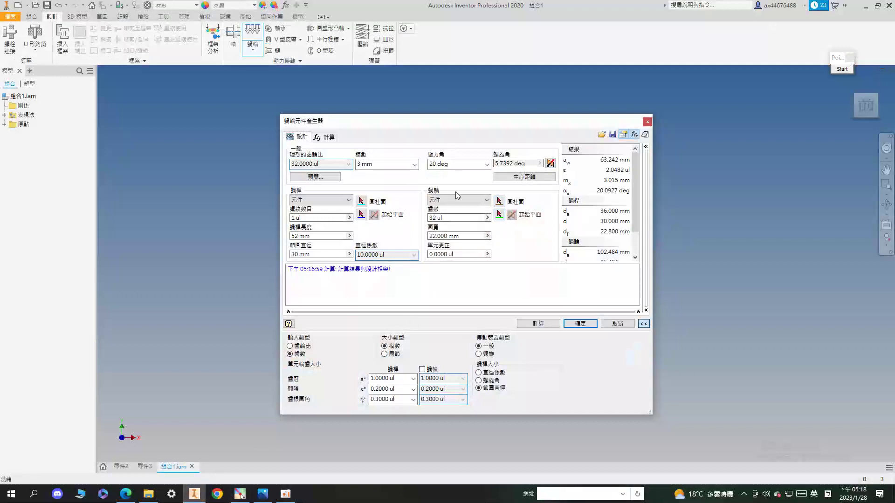
{"action": "left_click", "coordinate": [539, 323]}
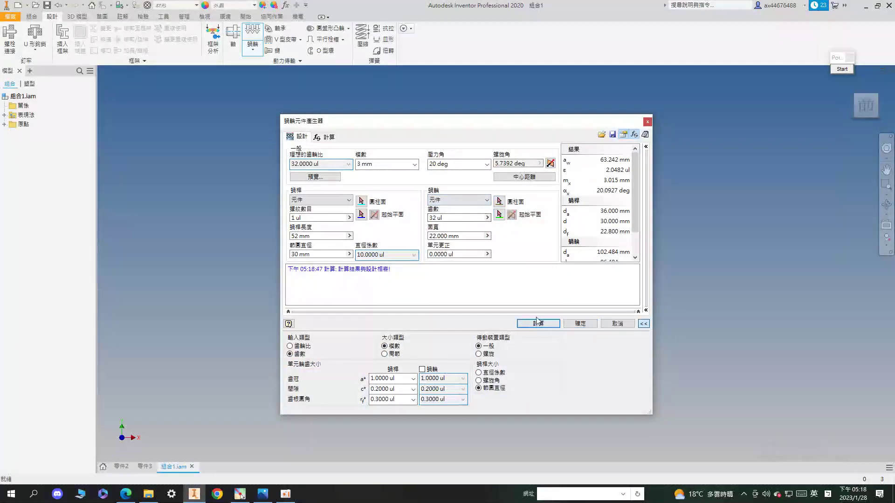
{"action": "left_click", "coordinate": [580, 328]}
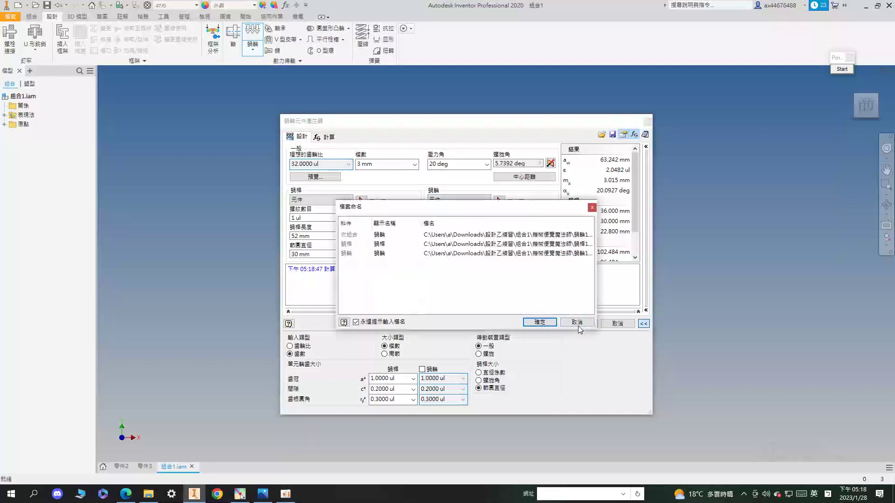
{"action": "left_click", "coordinate": [544, 325]}
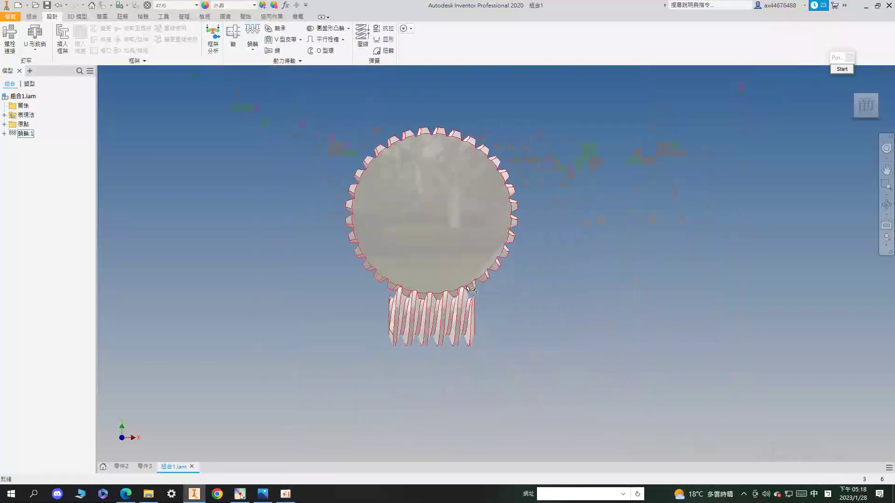
{"action": "left_click", "coordinate": [514, 272]}
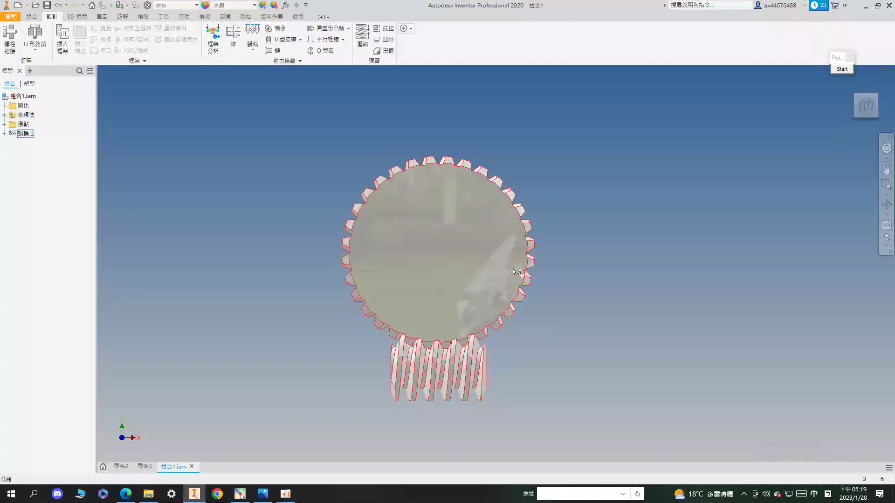
Step: Open the worm wheel component from the generated gear set in its own part window
{"action": "left_click", "coordinate": [4, 133]}
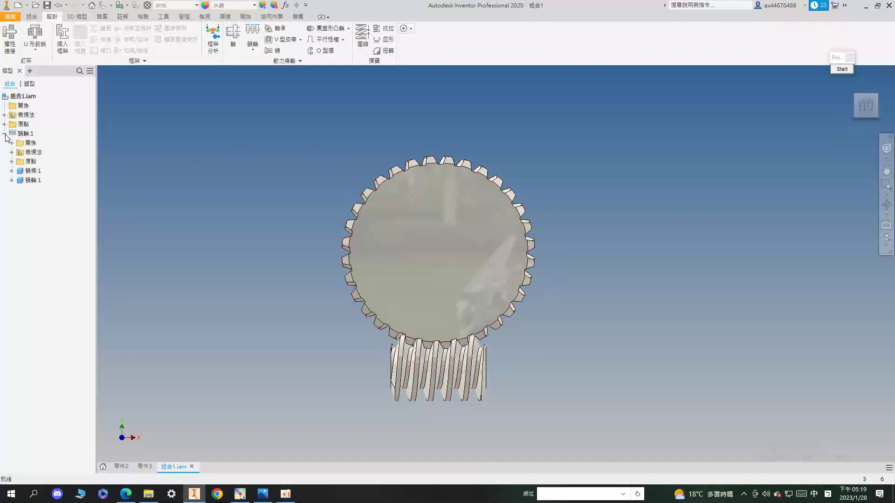
{"action": "right_click", "coordinate": [31, 183]}
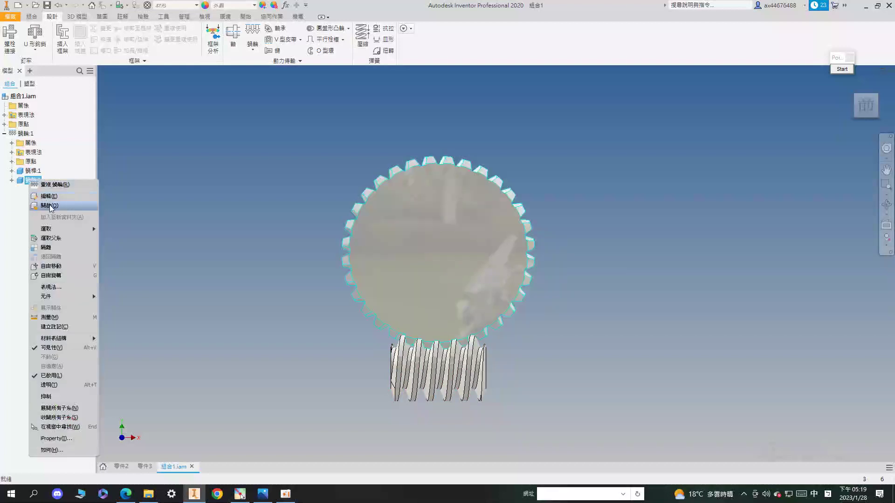
{"action": "left_click", "coordinate": [50, 206]}
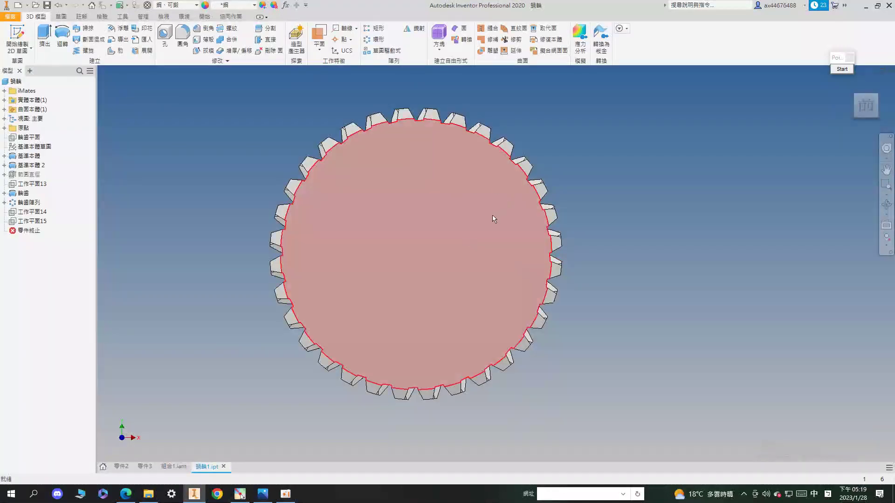
Step: Glance at the exam drawing, return to the worm wheel part, and suppress its circular tooth pattern
{"action": "mouse_move", "coordinate": [507, 230]}
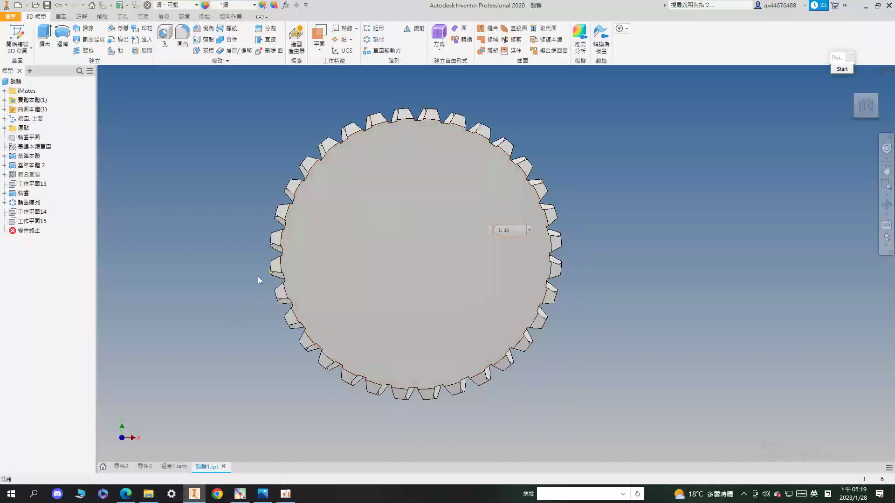
{"action": "left_click", "coordinate": [131, 493]}
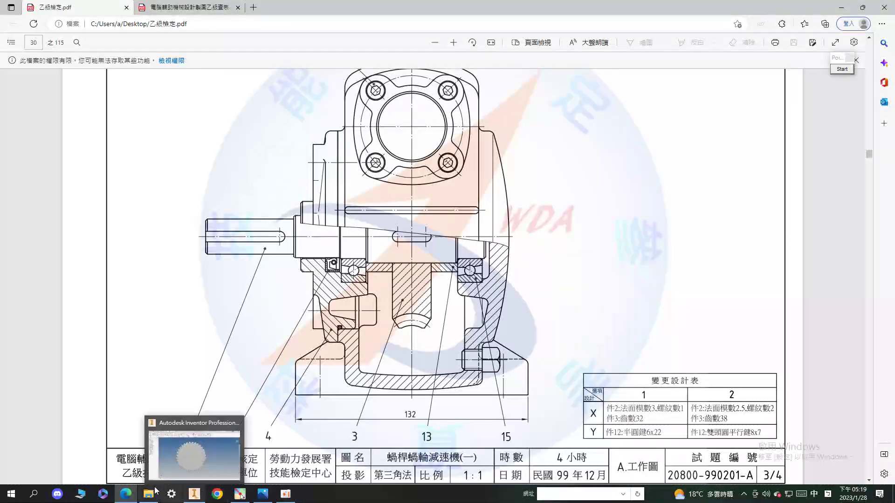
{"action": "left_click", "coordinate": [194, 494]}
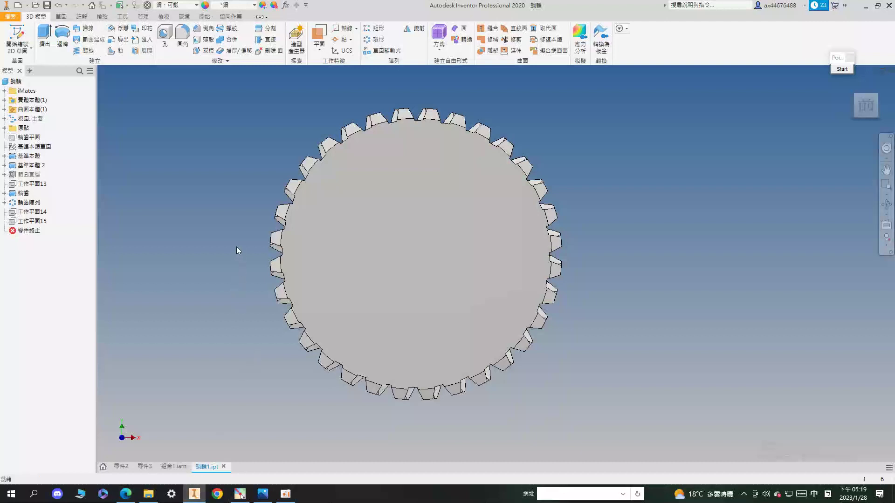
{"action": "right_click", "coordinate": [35, 207]}
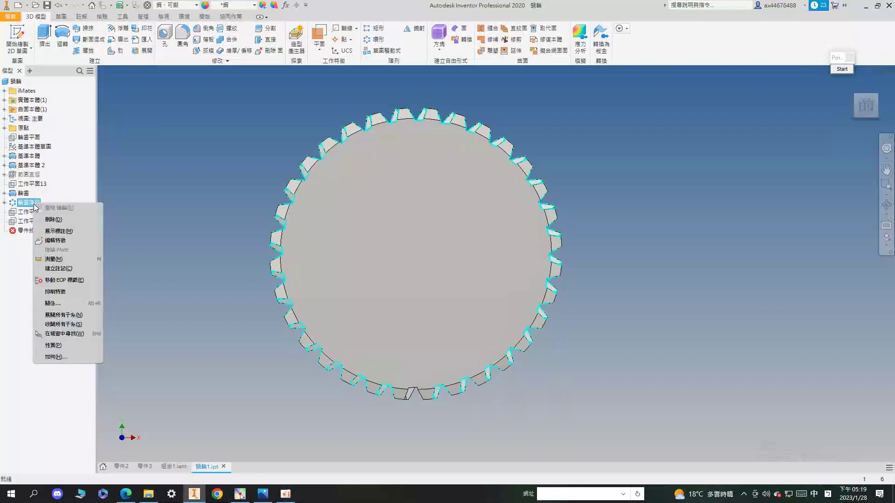
{"action": "left_click", "coordinate": [58, 292]}
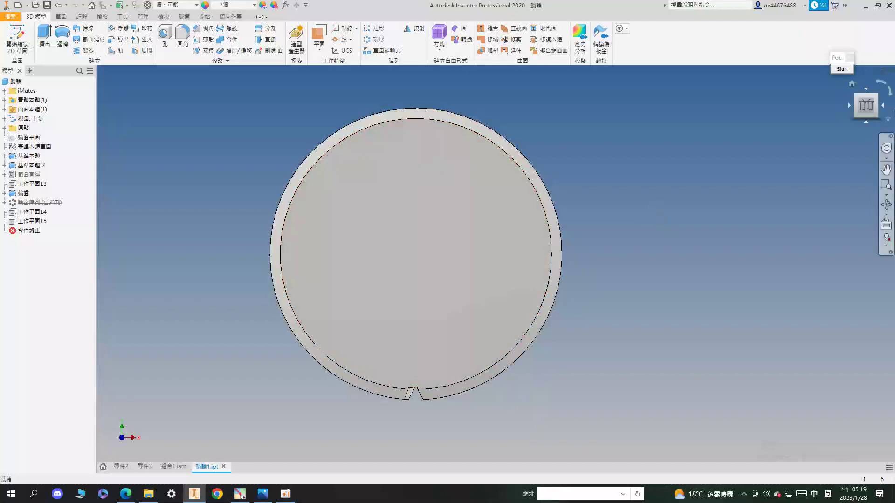
Step: Mirror the remaining tooth cut of the worm wheel about the XZ origin plane
{"action": "left_click", "coordinate": [862, 108]}
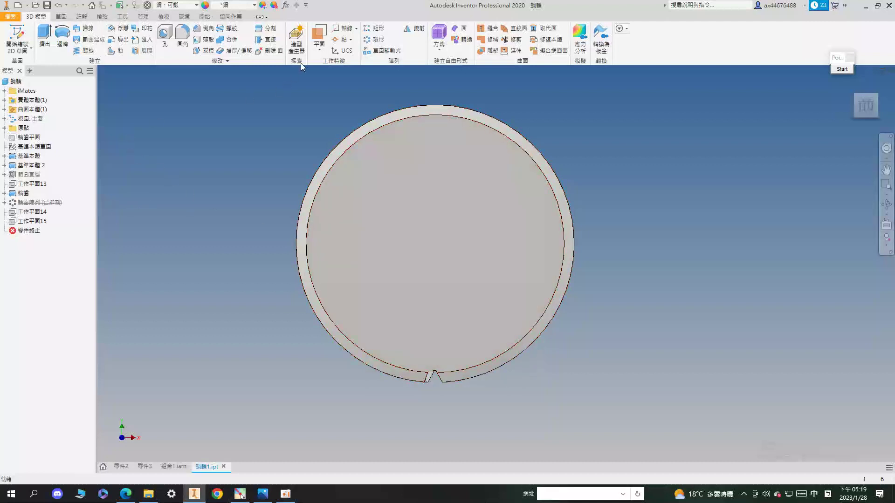
{"action": "left_click", "coordinate": [414, 29]}
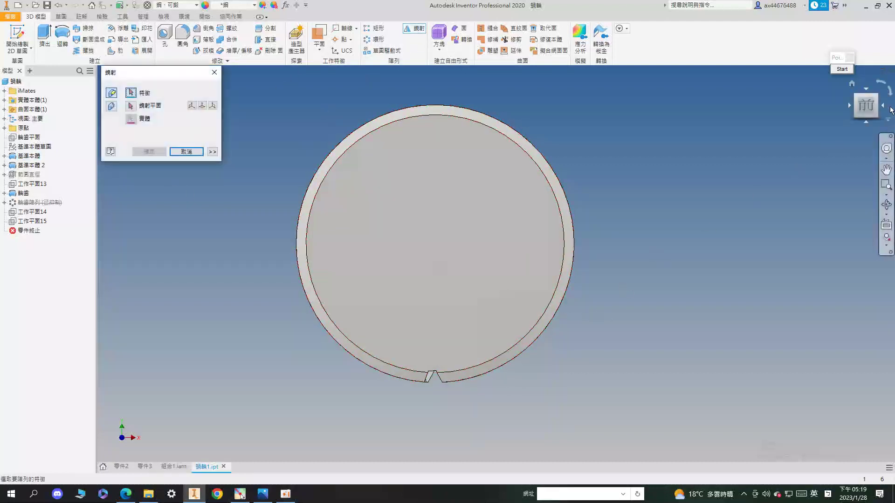
{"action": "scroll", "coordinate": [423, 380], "scroll_direction": "up", "scroll_amount": 5}
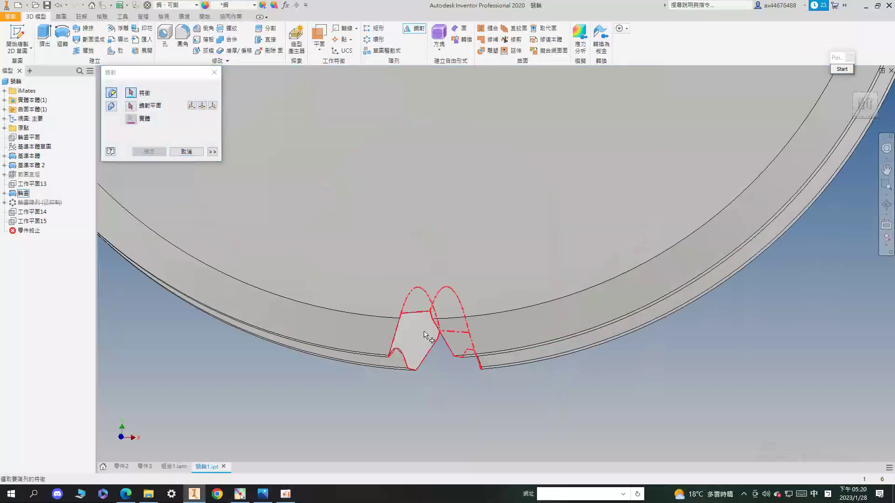
{"action": "scroll", "coordinate": [422, 339], "scroll_direction": "down", "scroll_amount": 5}
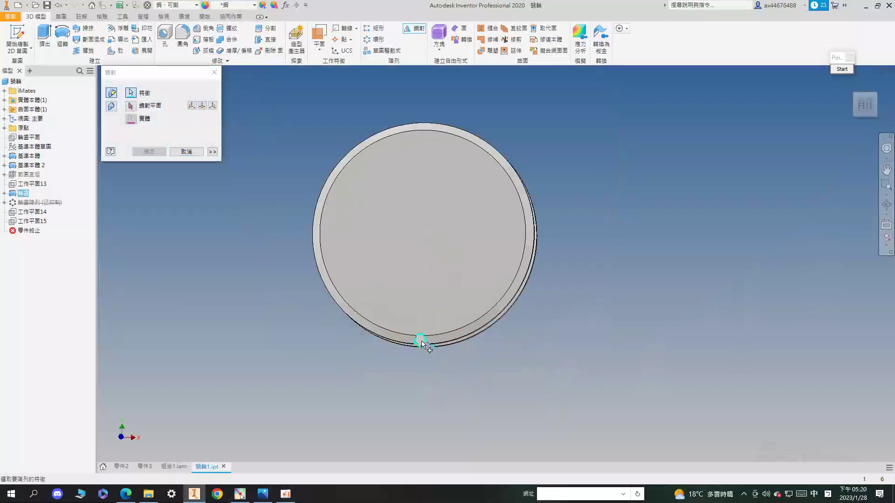
{"action": "left_click", "coordinate": [875, 103]}
{"action": "left_click", "coordinate": [132, 107]}
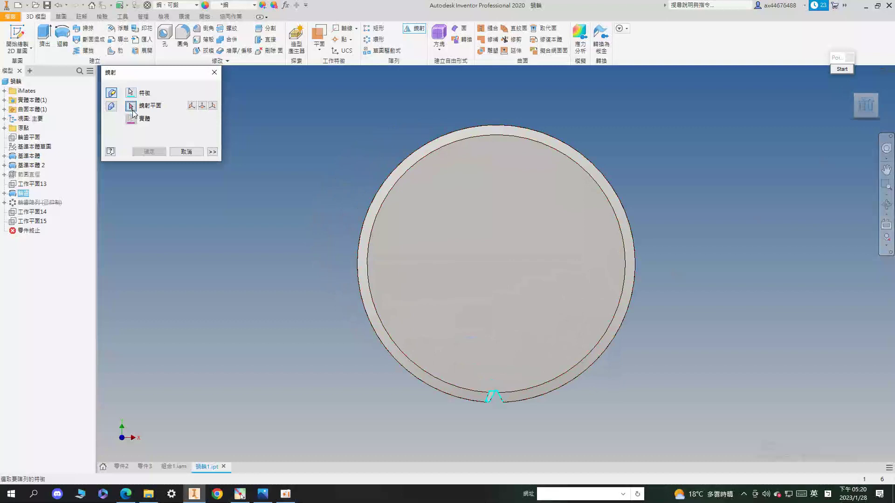
{"action": "left_click", "coordinate": [4, 127]}
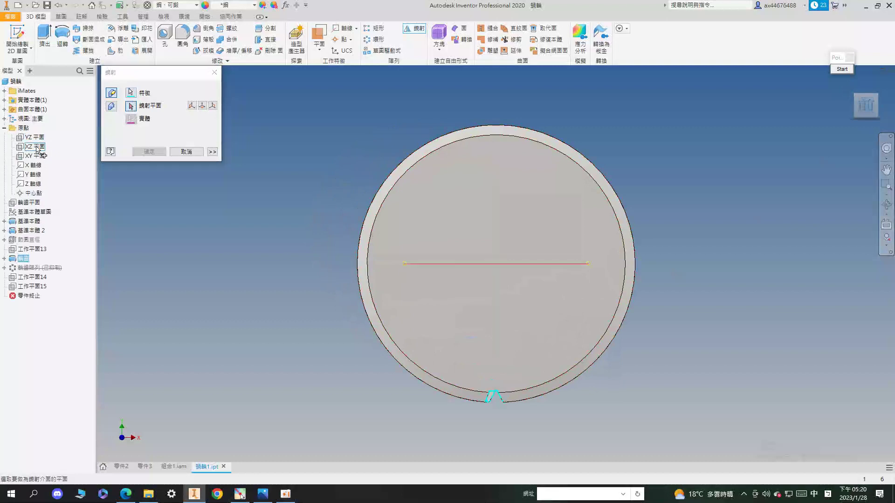
{"action": "left_click", "coordinate": [37, 149]}
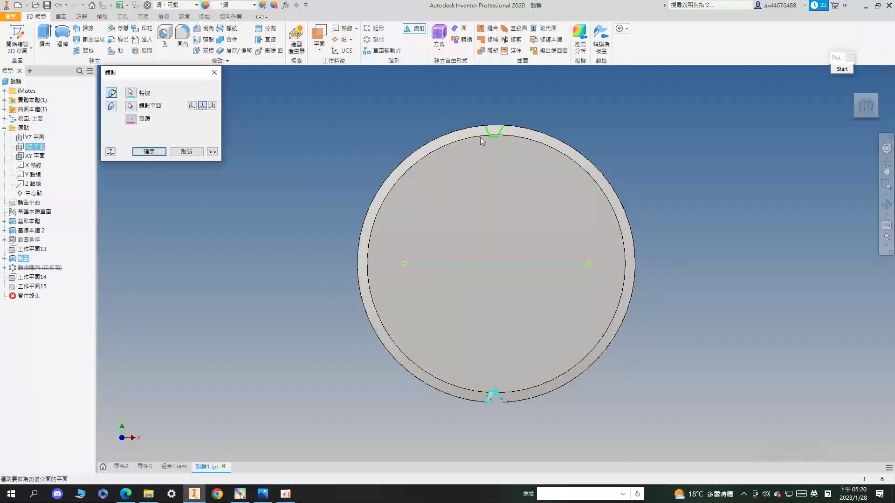
{"action": "left_click", "coordinate": [148, 151]}
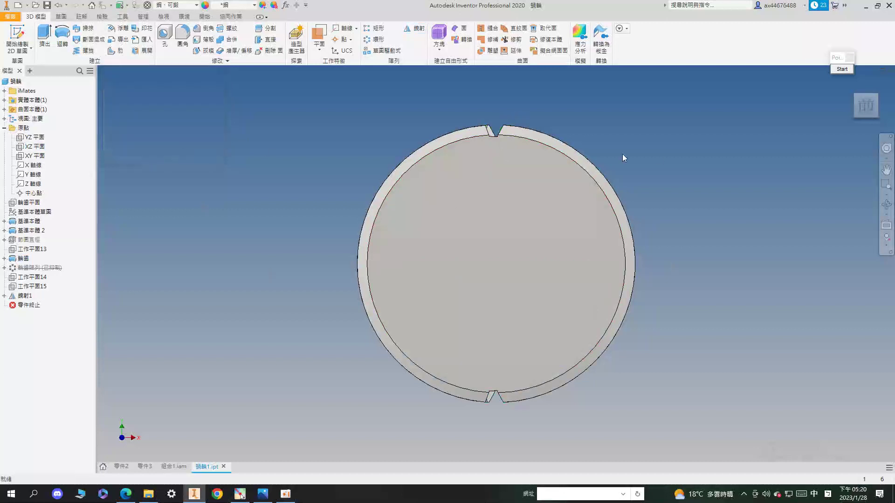
Step: Start a sketch on the worm wheel's YZ origin plane
{"action": "right_click", "coordinate": [32, 156]}
{"action": "left_click", "coordinate": [140, 131]}
{"action": "right_click", "coordinate": [33, 138]}
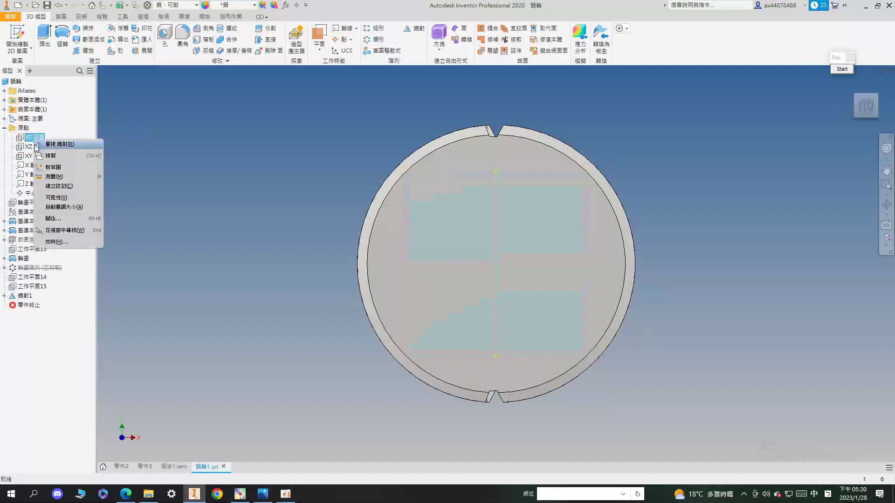
{"action": "left_click", "coordinate": [70, 167]}
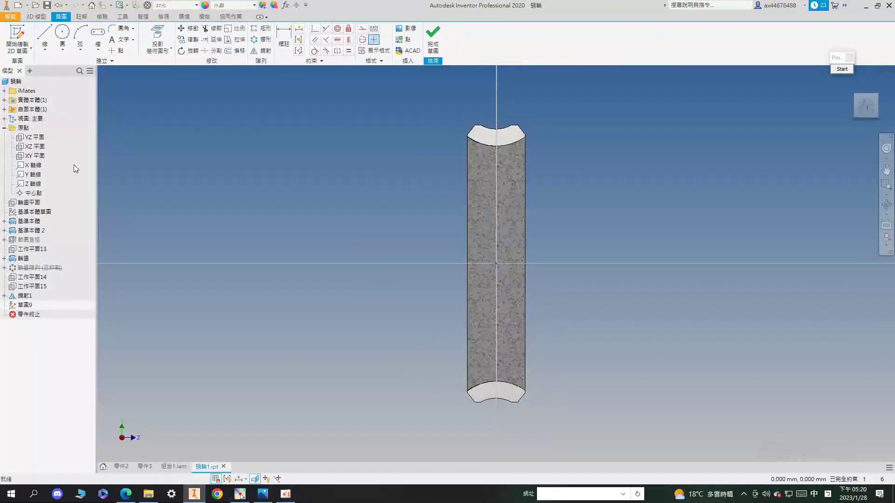
{"action": "scroll", "coordinate": [484, 247], "scroll_direction": "up", "scroll_amount": 3}
{"action": "scroll", "coordinate": [529, 357], "scroll_direction": "down", "scroll_amount": 2}
{"action": "mouse_move", "coordinate": [588, 313]}
{"action": "middle_mouse_down"}
{"action": "mouse_move", "coordinate": [499, 216]}
{"action": "mouse_move", "coordinate": [496, 245]}
{"action": "middle_mouse_up"}
Step: On page 30 of the exam drawing, outline the shaft and key area above the worm wheel in red, and clear the markings
{"action": "left_click", "coordinate": [124, 500]}
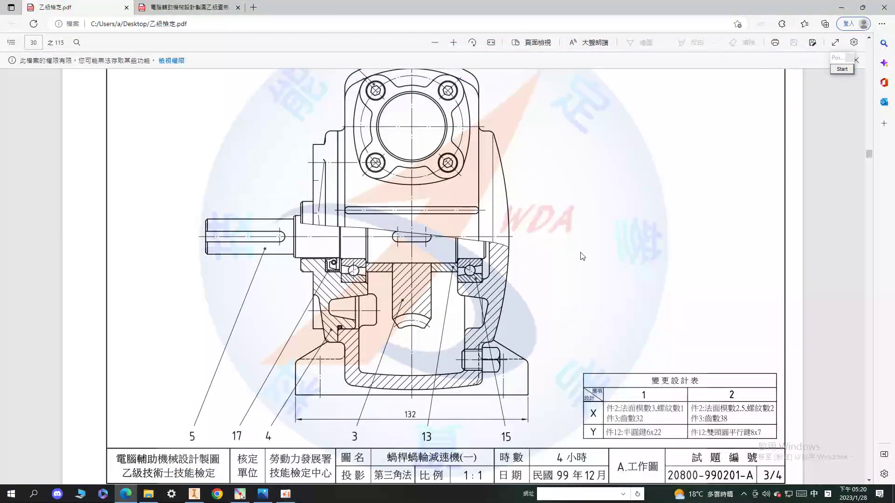
{"action": "left_click", "coordinate": [842, 70]}
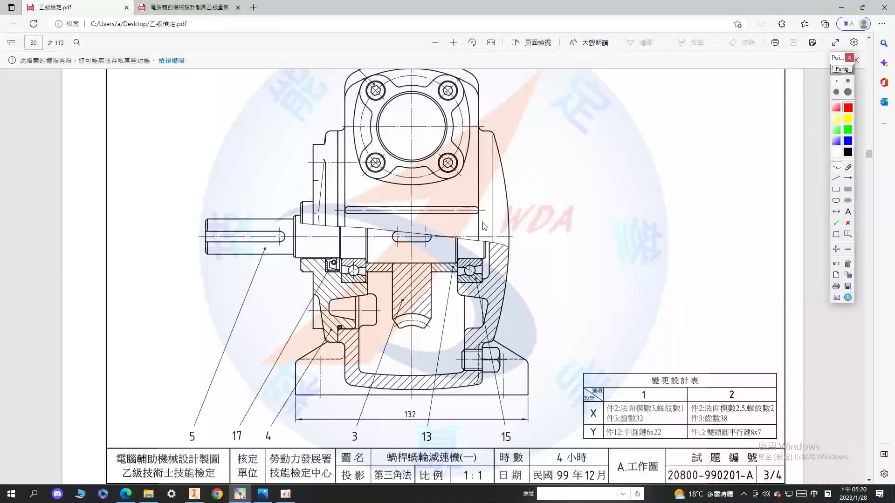
{"action": "mouse_move", "coordinate": [391, 236]}
{"action": "left_mouse_down"}
{"action": "mouse_move", "coordinate": [391, 252]}
{"action": "mouse_move", "coordinate": [431, 263]}
{"action": "mouse_move", "coordinate": [432, 243]}
{"action": "mouse_move", "coordinate": [400, 237]}
{"action": "left_mouse_up"}
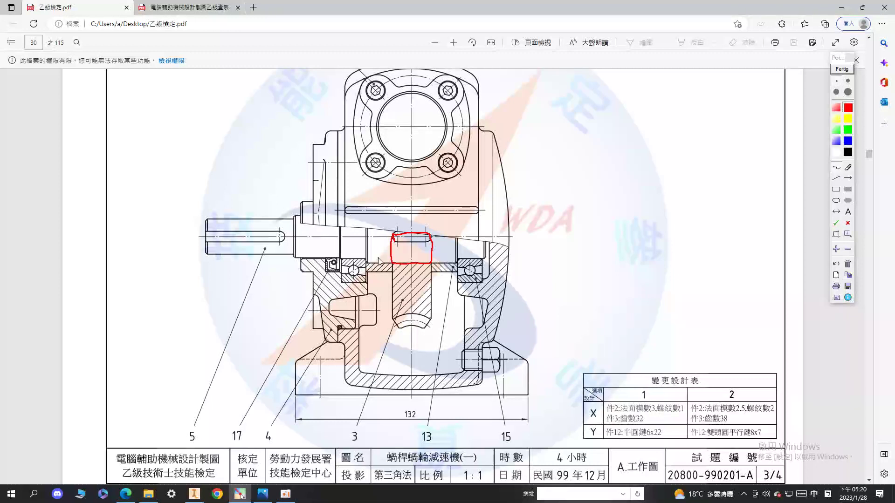
{"action": "mouse_move", "coordinate": [382, 259]}
{"action": "left_mouse_down"}
{"action": "mouse_move", "coordinate": [381, 232]}
{"action": "mouse_move", "coordinate": [385, 255]}
{"action": "left_mouse_up"}
{"action": "left_click", "coordinate": [841, 69]}
Step: On page 29, circle the design-change table's title and key 12, underline both row Y key options, and clear the markings
{"action": "scroll", "coordinate": [512, 176], "scroll_direction": "up", "scroll_amount": 10}
{"action": "scroll", "coordinate": [511, 176], "scroll_direction": "down", "scroll_amount": 1}
{"action": "scroll", "coordinate": [592, 119], "scroll_direction": "down", "scroll_amount": 2}
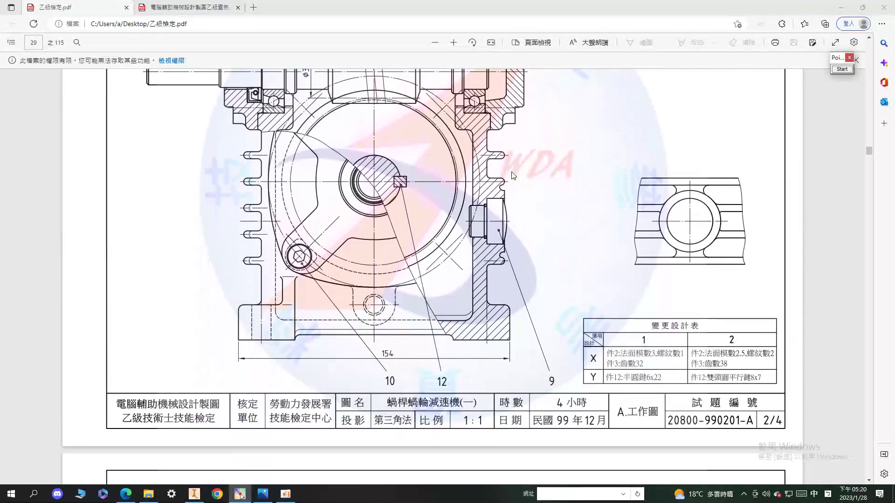
{"action": "left_click", "coordinate": [839, 70]}
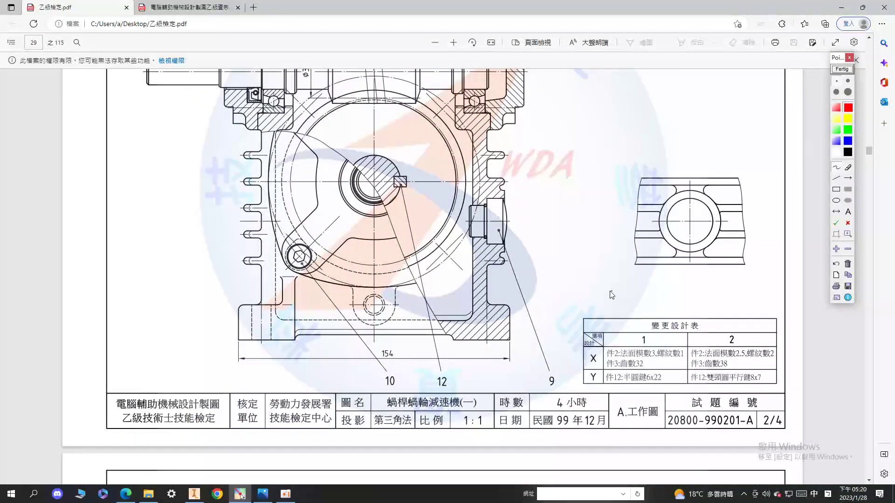
{"action": "mouse_move", "coordinate": [681, 340]}
{"action": "left_mouse_down"}
{"action": "mouse_move", "coordinate": [645, 321]}
{"action": "mouse_move", "coordinate": [684, 339]}
{"action": "left_mouse_up"}
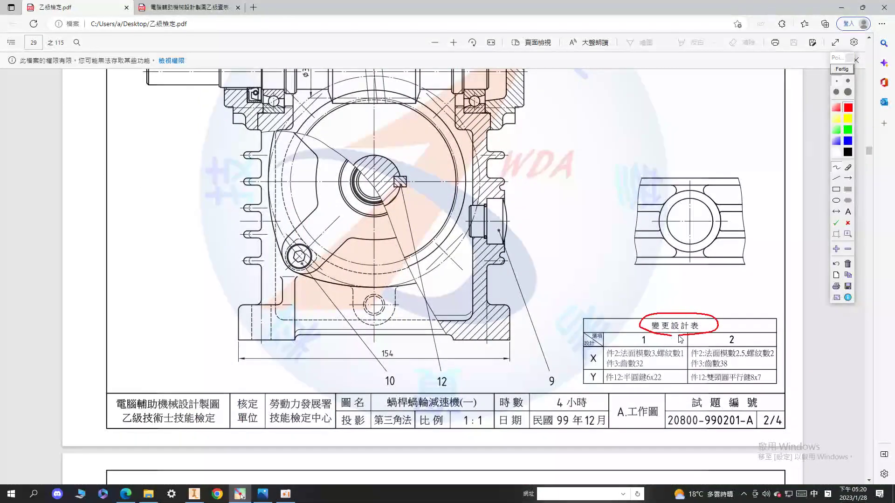
{"action": "left_click_drag", "start_coordinate": [403, 179], "coordinate": [386, 196]}
{"action": "left_click_drag", "start_coordinate": [629, 382], "coordinate": [790, 387]}
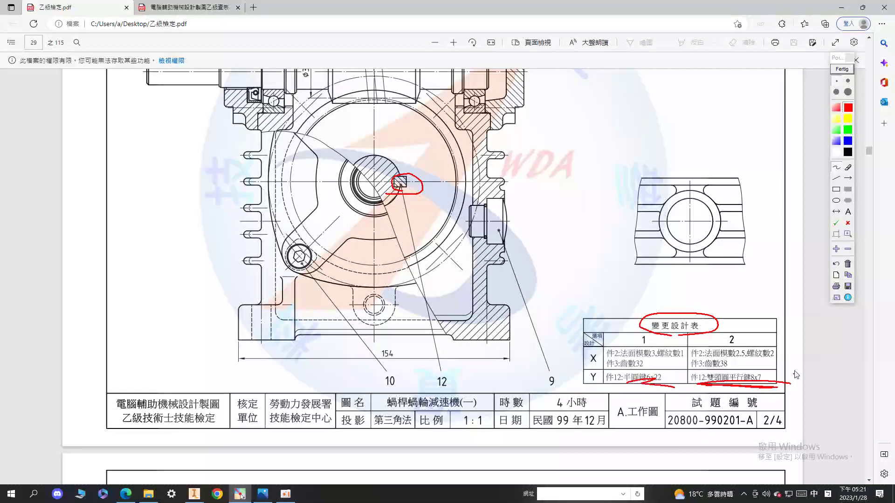
{"action": "mouse_move", "coordinate": [617, 387]}
{"action": "left_mouse_down"}
{"action": "mouse_move", "coordinate": [673, 375]}
{"action": "mouse_move", "coordinate": [609, 378]}
{"action": "left_mouse_up"}
{"action": "left_click", "coordinate": [841, 69]}
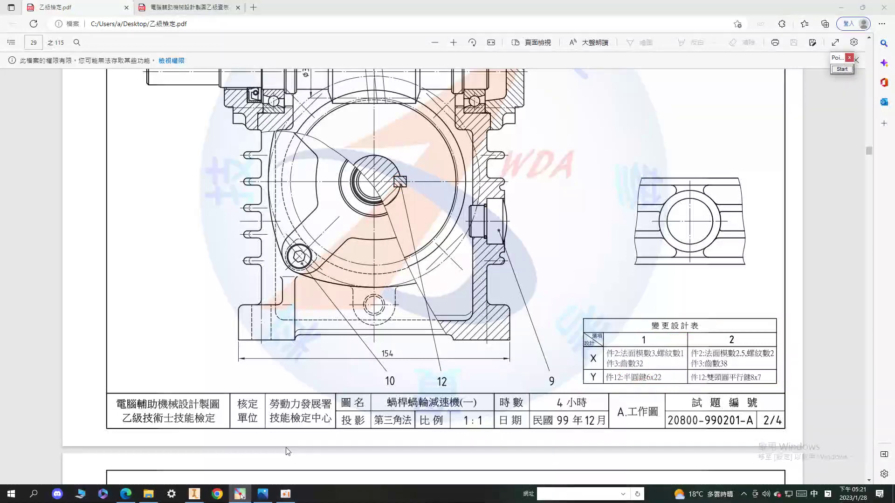
Step: Return to Inventor, undo the empty sketch on the worm wheel's YZ plane, and restore the home view
{"action": "left_click", "coordinate": [194, 494]}
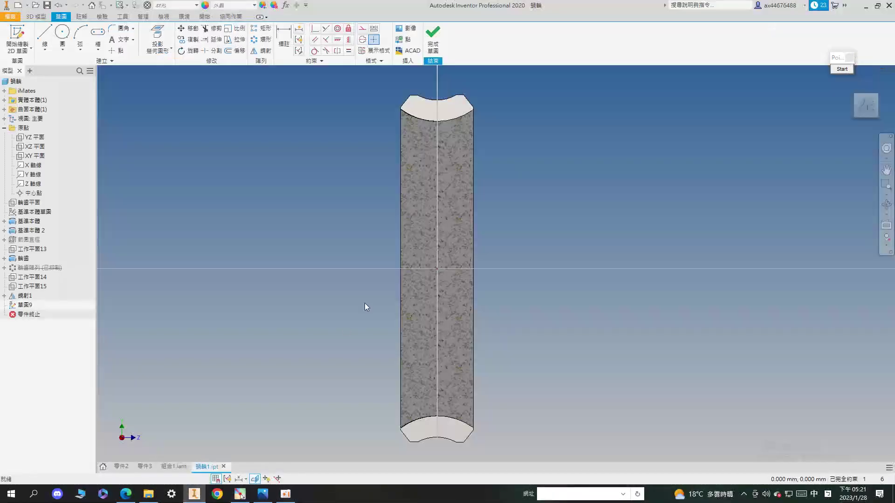
{"action": "left_click", "coordinate": [58, 5]}
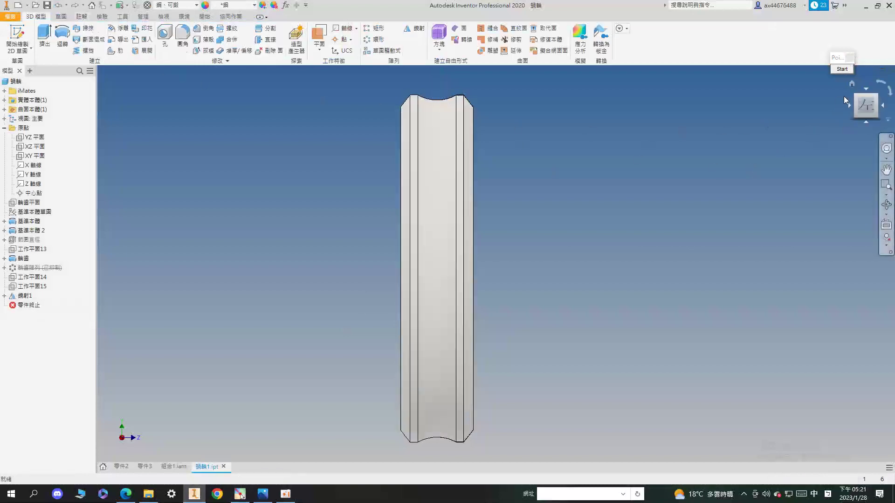
{"action": "left_click", "coordinate": [851, 83]}
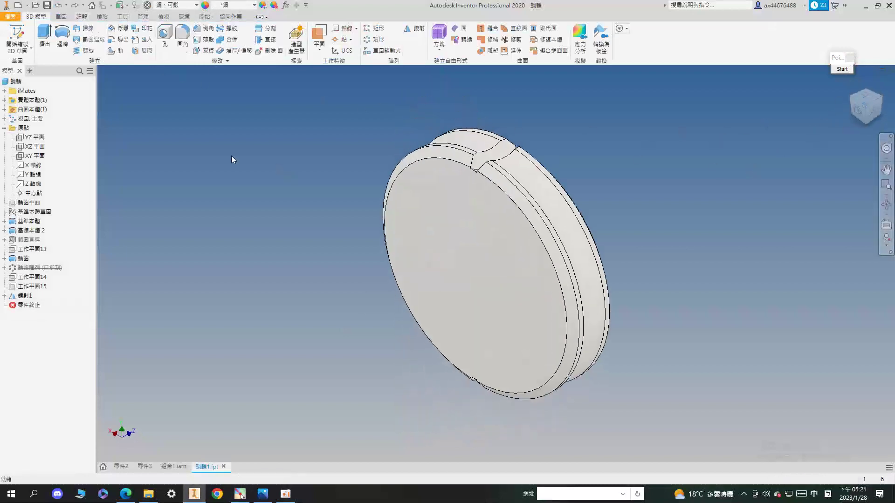
Step: Start a sketch on the XY origin plane and draw a circle centred on the origin with a diameter of 30 mm
{"action": "right_click", "coordinate": [35, 155]}
{"action": "left_click", "coordinate": [52, 187]}
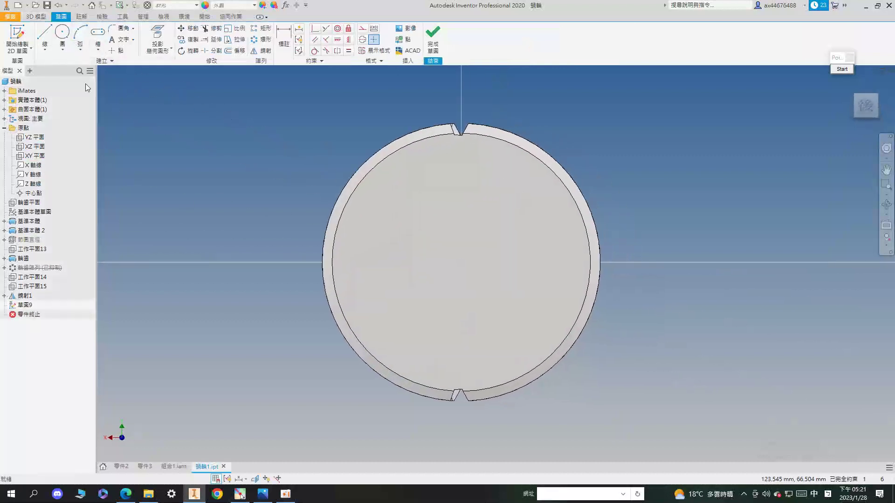
{"action": "left_click", "coordinate": [62, 32]}
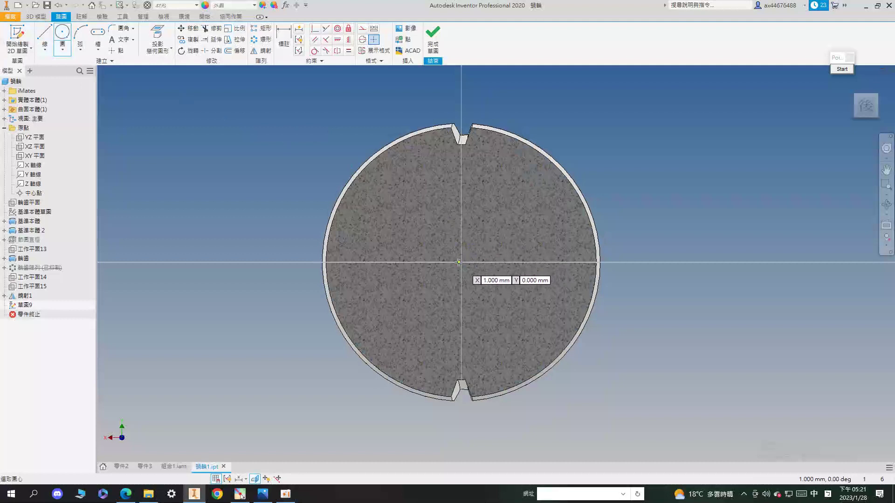
{"action": "left_click", "coordinate": [461, 263]}
{"action": "left_click", "coordinate": [494, 245]}
{"action": "left_click", "coordinate": [283, 42]}
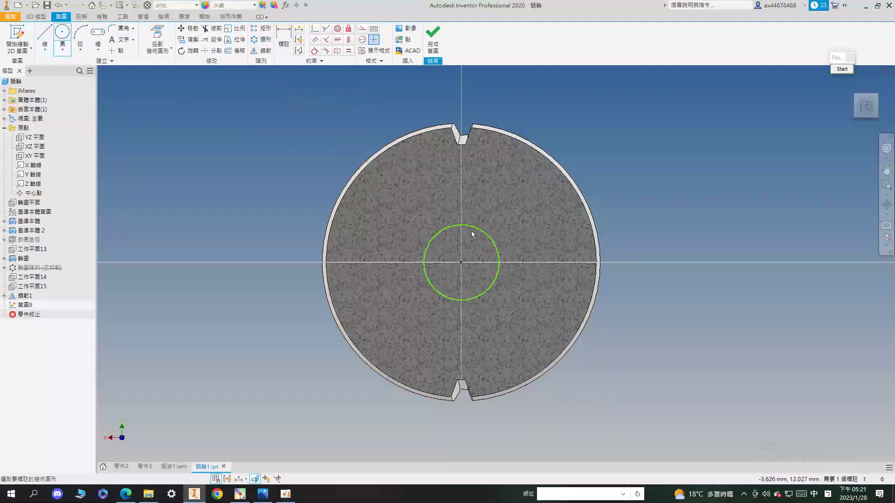
{"action": "left_click", "coordinate": [486, 236]}
{"action": "left_click", "coordinate": [472, 242]}
{"action": "type", "text": "30"}
{"action": "key", "text": "Return"}
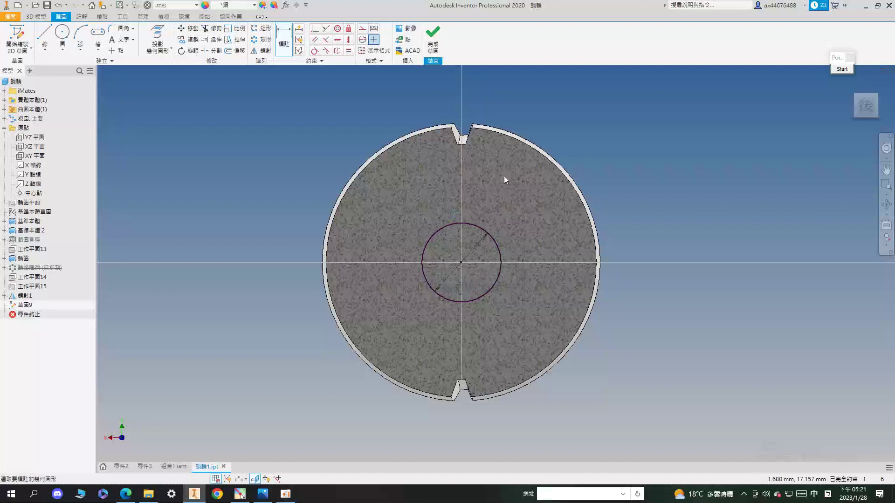
Step: Project the origin X and Y axes into the sketch as reference lines
{"action": "left_click", "coordinate": [171, 49]}
{"action": "left_click", "coordinate": [177, 66]}
{"action": "left_click", "coordinate": [30, 176]}
{"action": "key", "text": "Escape"}
{"action": "middle_click_drag", "start_coordinate": [343, 201], "coordinate": [300, 195]}
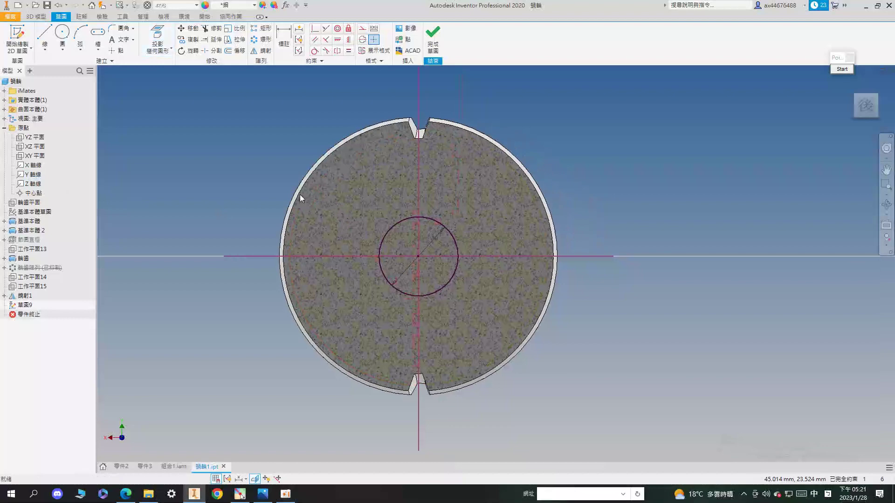
{"action": "scroll", "coordinate": [182, 220], "scroll_direction": "down", "scroll_amount": 3}
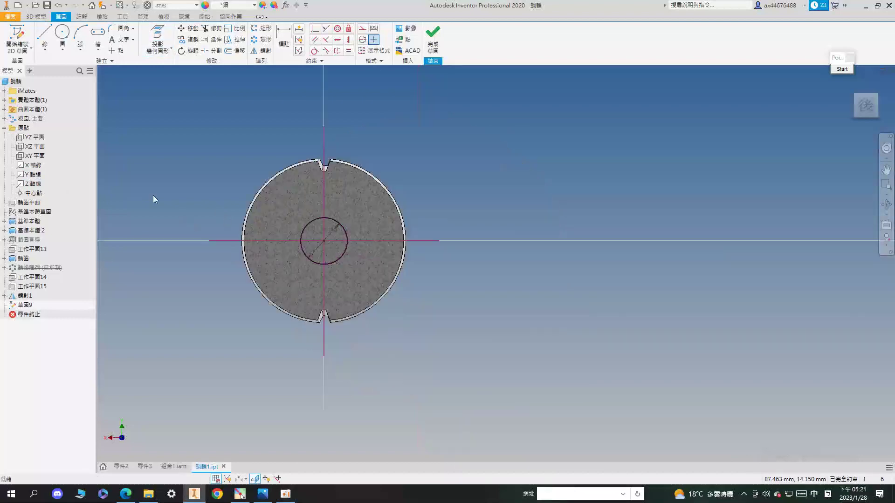
{"action": "scroll", "coordinate": [275, 200], "scroll_direction": "up", "scroll_amount": 4}
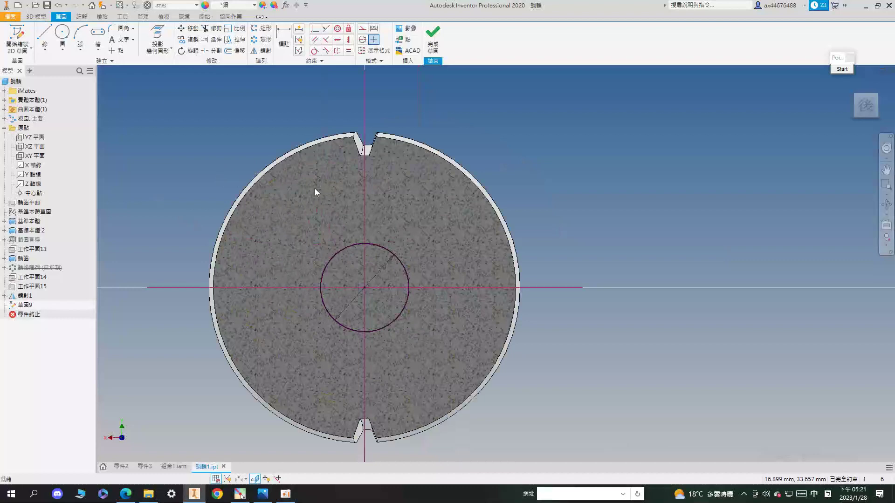
Step: Draw a two-point rectangle straddling the top of the 30 mm circle for the keyway
{"action": "left_click", "coordinate": [98, 48]}
{"action": "left_click", "coordinate": [117, 70]}
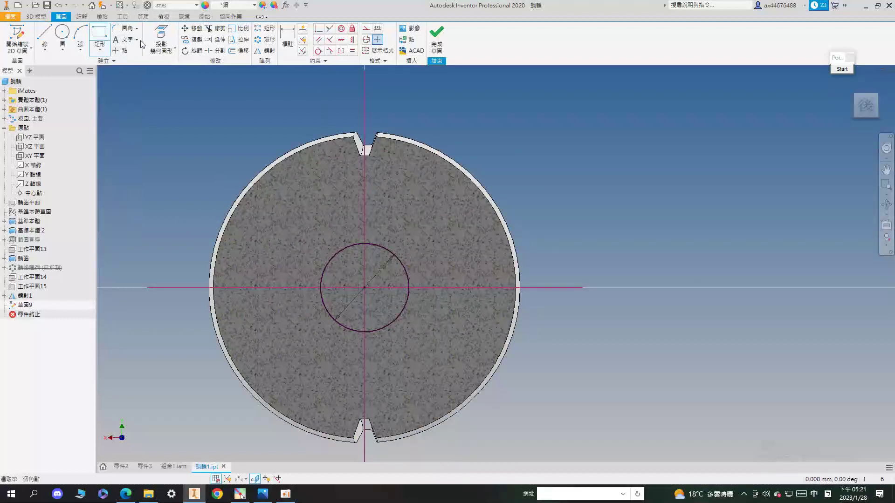
{"action": "scroll", "coordinate": [335, 244], "scroll_direction": "up", "scroll_amount": 3}
{"action": "left_click", "coordinate": [368, 236]}
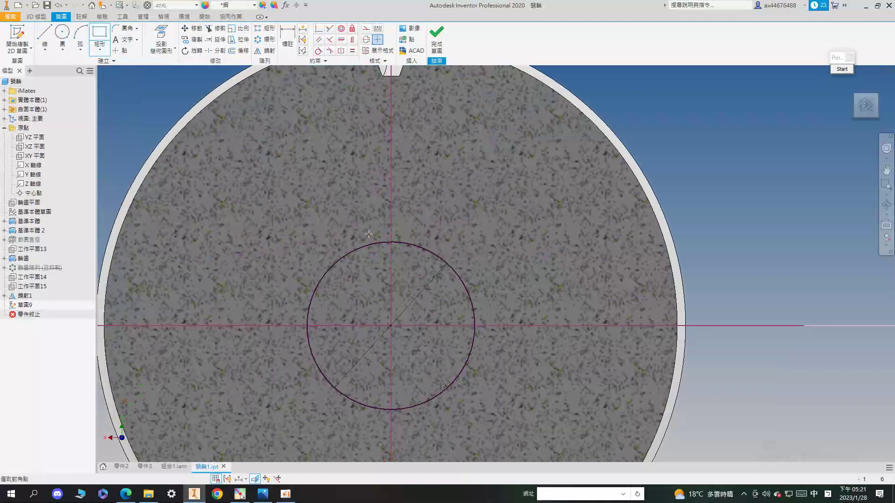
{"action": "left_click", "coordinate": [413, 264]}
Step: Make the keyway rectangle's two vertical sides symmetric about the projected vertical axis
{"action": "left_click", "coordinate": [341, 50]}
{"action": "left_click", "coordinate": [416, 255]}
{"action": "left_click", "coordinate": [368, 251]}
{"action": "left_click", "coordinate": [390, 280]}
{"action": "scroll", "coordinate": [350, 281], "scroll_direction": "down", "scroll_amount": 5}
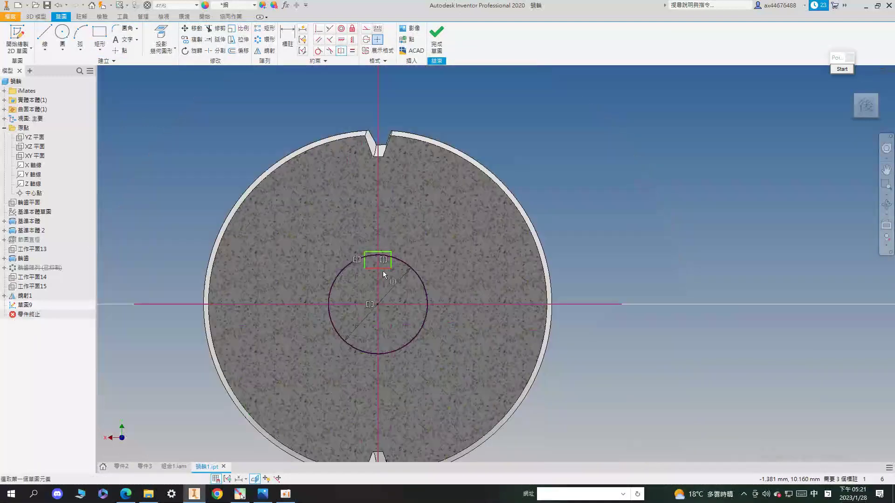
{"action": "scroll", "coordinate": [393, 228], "scroll_direction": "up", "scroll_amount": 6}
Step: Switch to Edge, check the key option on page 29 of the exam drawing, and select the 6x22 entry in the lookup PDF's Woodruff key table
{"action": "left_click", "coordinate": [125, 494]}
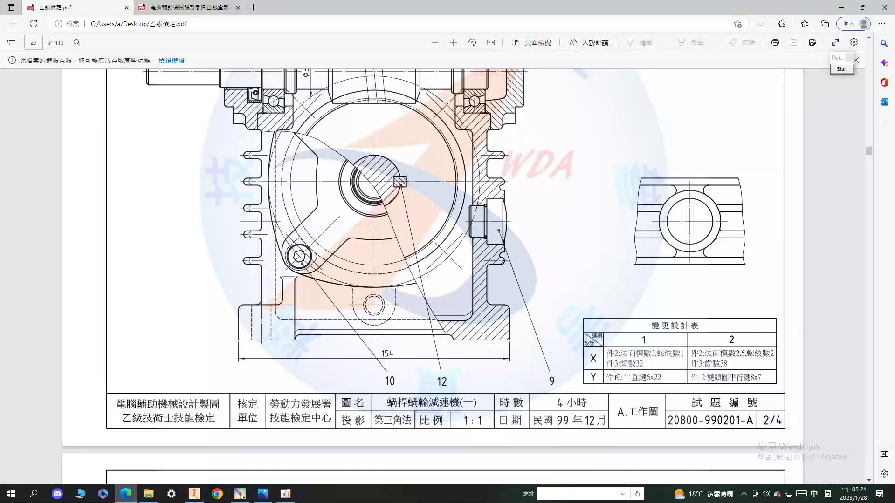
{"action": "left_click", "coordinate": [212, 6]}
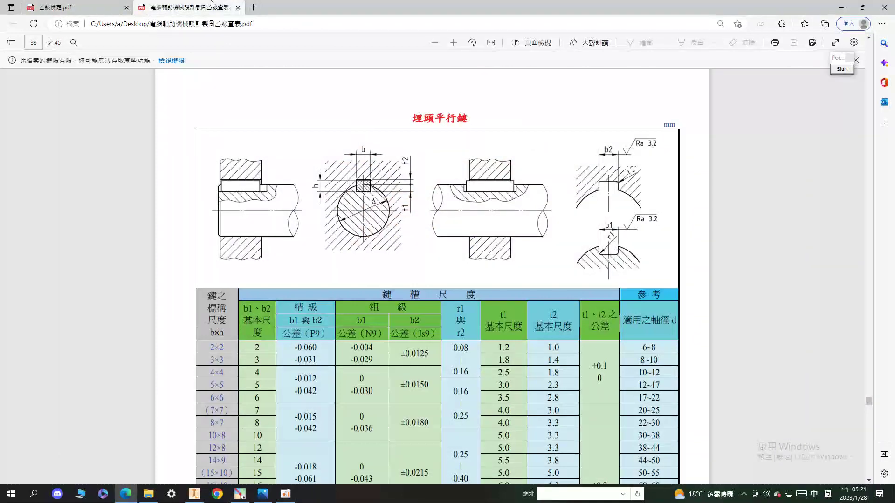
{"action": "scroll", "coordinate": [454, 176], "scroll_direction": "up", "scroll_amount": 10}
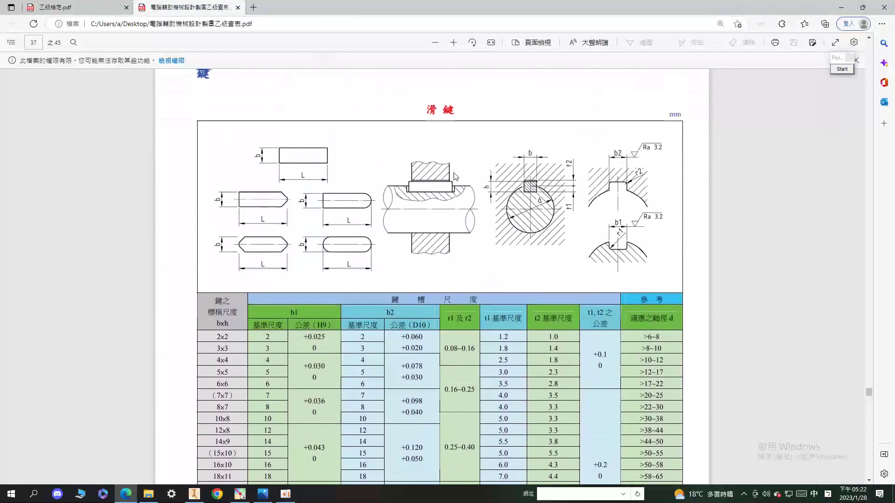
{"action": "scroll", "coordinate": [454, 177], "scroll_direction": "up", "scroll_amount": 10}
{"action": "scroll", "coordinate": [470, 211], "scroll_direction": "down", "scroll_amount": 20}
{"action": "scroll", "coordinate": [495, 180], "scroll_direction": "down", "scroll_amount": 5}
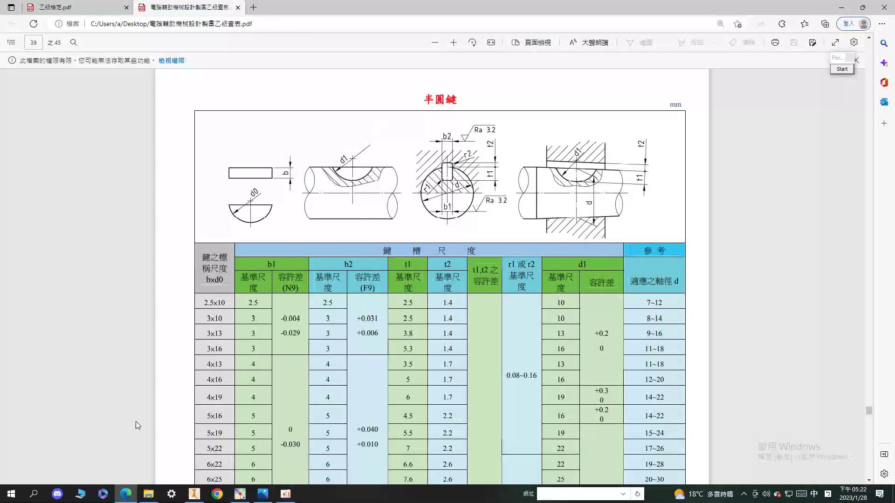
{"action": "left_click_drag", "start_coordinate": [205, 460], "coordinate": [225, 465]}
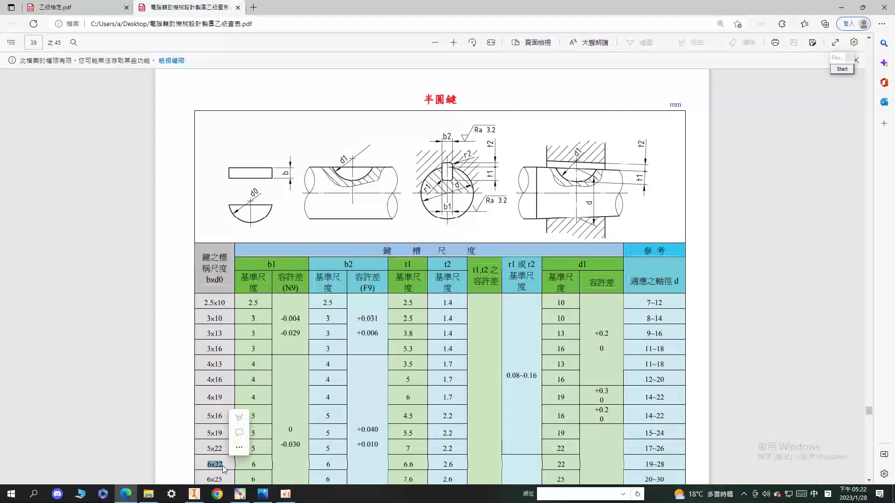
Step: Enlarge the Woodruff key diagram, outline the shaft and key slot in red, circle t2, and clear the markings
{"action": "left_click", "coordinate": [130, 495]}
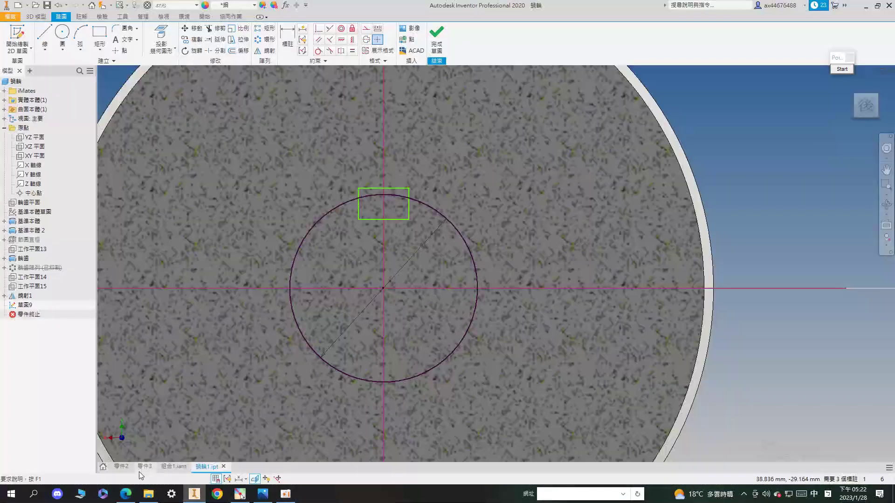
{"action": "left_click", "coordinate": [132, 495]}
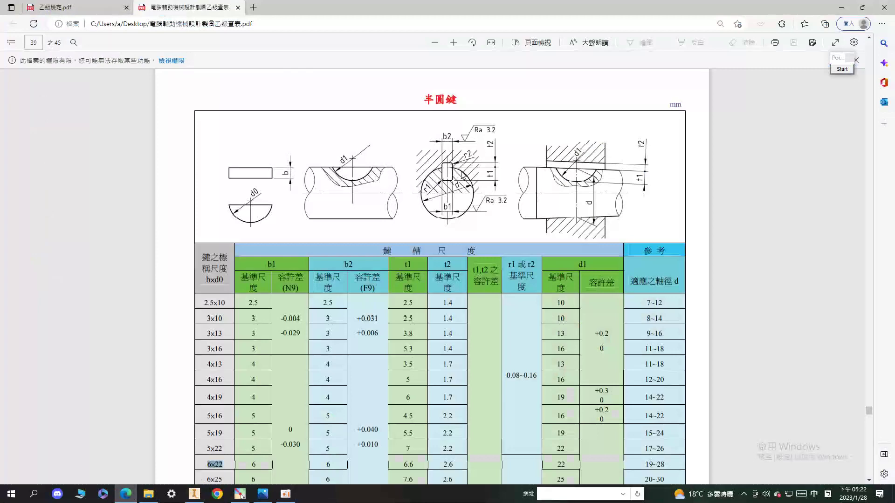
{"action": "left_click", "coordinate": [453, 42]}
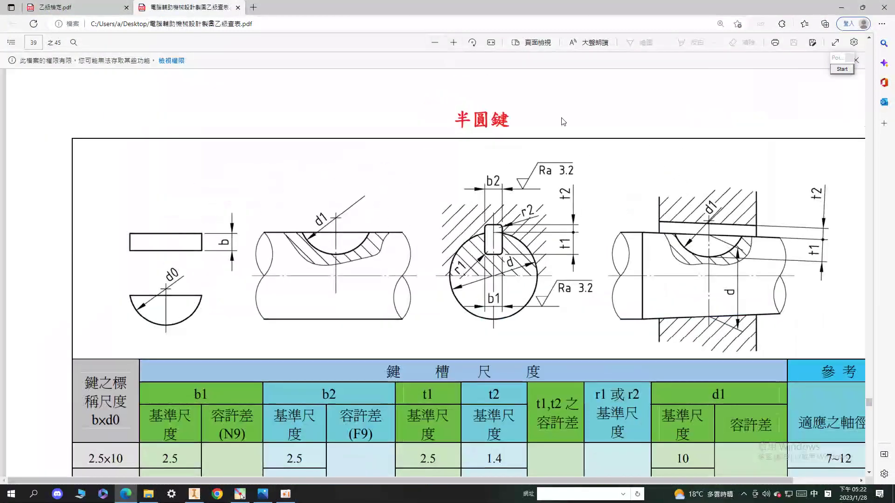
{"action": "left_click", "coordinate": [842, 70]}
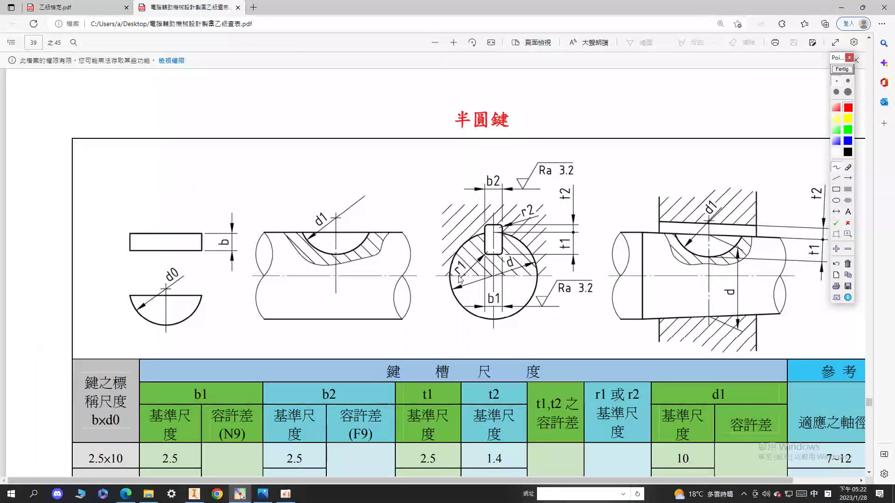
{"action": "mouse_move", "coordinate": [485, 234]}
{"action": "left_mouse_down"}
{"action": "mouse_move", "coordinate": [466, 250]}
{"action": "mouse_move", "coordinate": [452, 283]}
{"action": "mouse_move", "coordinate": [479, 318]}
{"action": "mouse_move", "coordinate": [535, 286]}
{"action": "mouse_move", "coordinate": [520, 240]}
{"action": "mouse_move", "coordinate": [497, 235]}
{"action": "mouse_move", "coordinate": [504, 228]}
{"action": "mouse_move", "coordinate": [486, 255]}
{"action": "mouse_move", "coordinate": [484, 230]}
{"action": "left_mouse_up"}
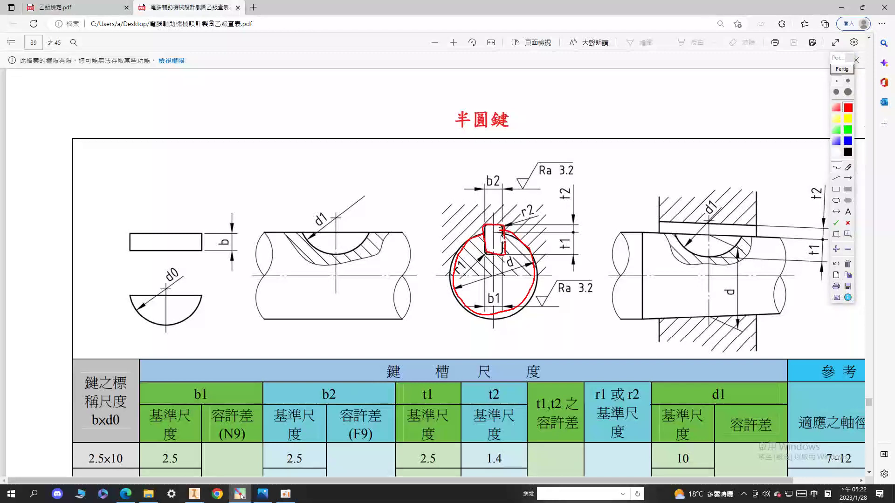
{"action": "mouse_move", "coordinate": [500, 235]}
{"action": "left_mouse_down"}
{"action": "mouse_move", "coordinate": [544, 231]}
{"action": "mouse_move", "coordinate": [585, 188]}
{"action": "mouse_move", "coordinate": [555, 206]}
{"action": "left_mouse_up"}
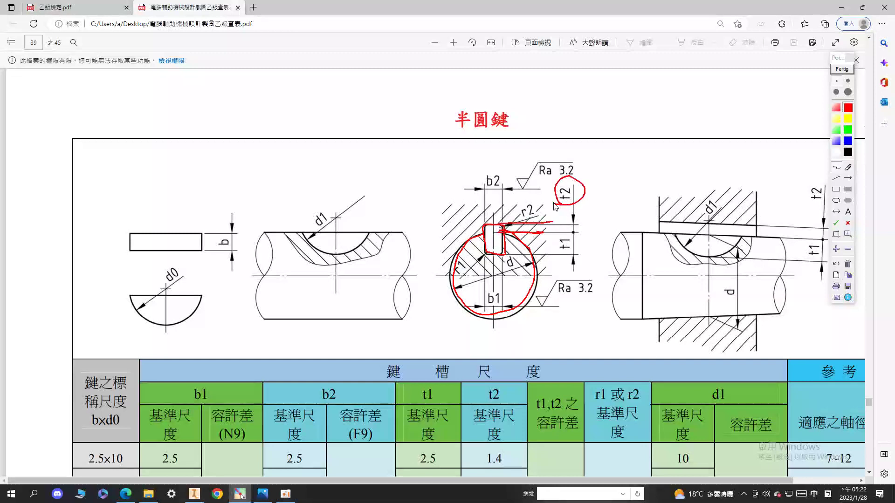
{"action": "left_click", "coordinate": [841, 68]}
Step: Return to Inventor, mark the keyway depth above the top of the circle in red, and clear the markings
{"action": "key", "text": "alt+Tab"}
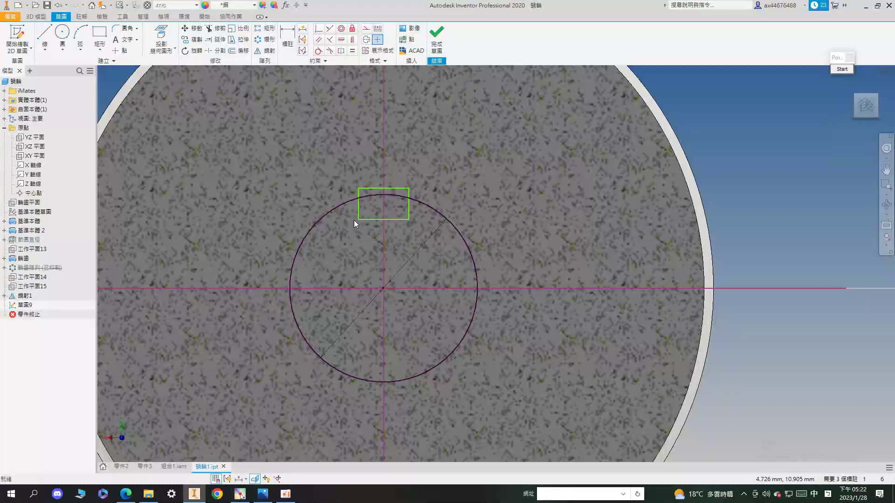
{"action": "left_click", "coordinate": [841, 69]}
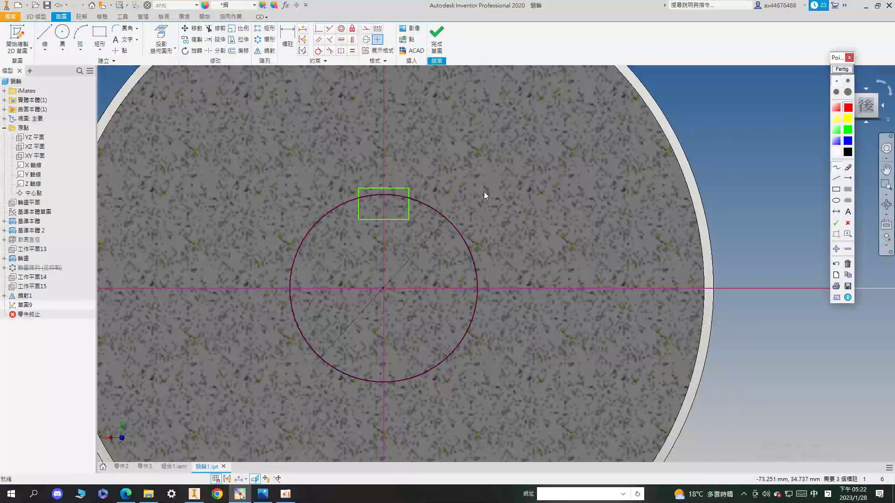
{"action": "left_click_drag", "start_coordinate": [384, 193], "coordinate": [391, 192]}
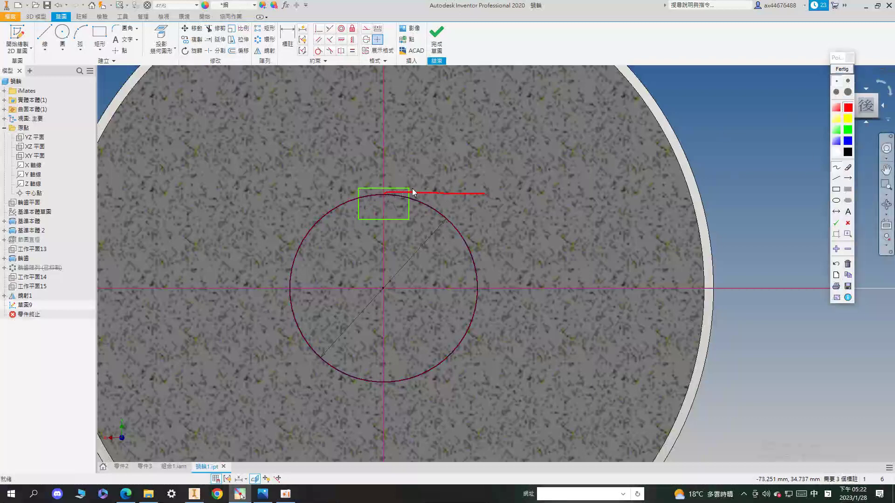
{"action": "left_click_drag", "start_coordinate": [473, 193], "coordinate": [478, 203]}
{"action": "left_click", "coordinate": [842, 69]}
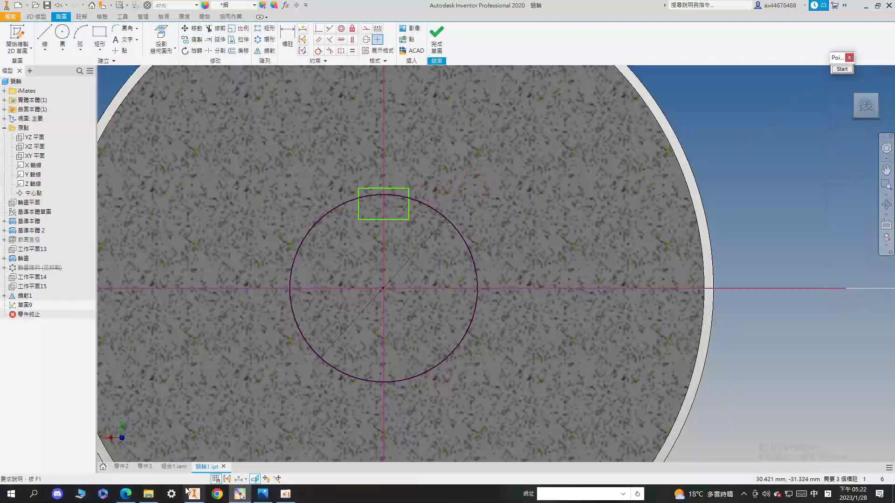
Step: Go back to the Woodruff key table in Edge, zoom out, and select the t2 value in the 6x22 row
{"action": "left_click", "coordinate": [154, 496]}
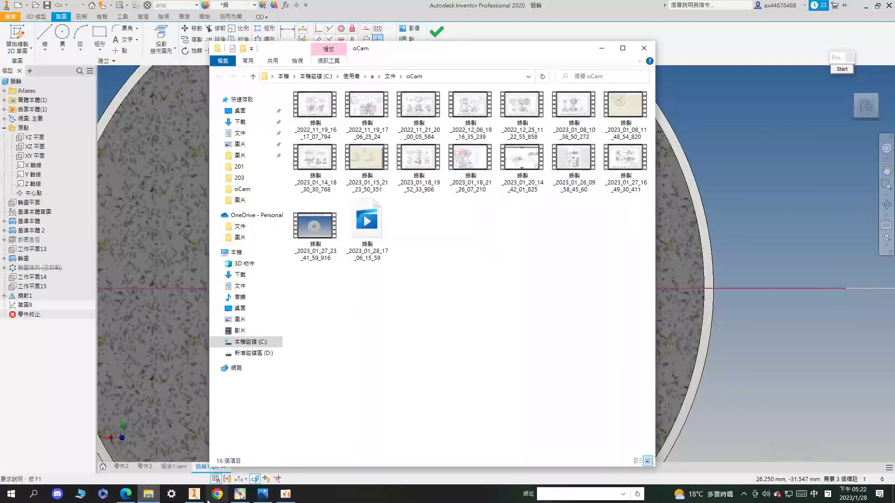
{"action": "left_click", "coordinate": [194, 494]}
{"action": "left_click", "coordinate": [123, 495]}
{"action": "scroll", "coordinate": [371, 301], "scroll_direction": "down", "scroll_amount": 5}
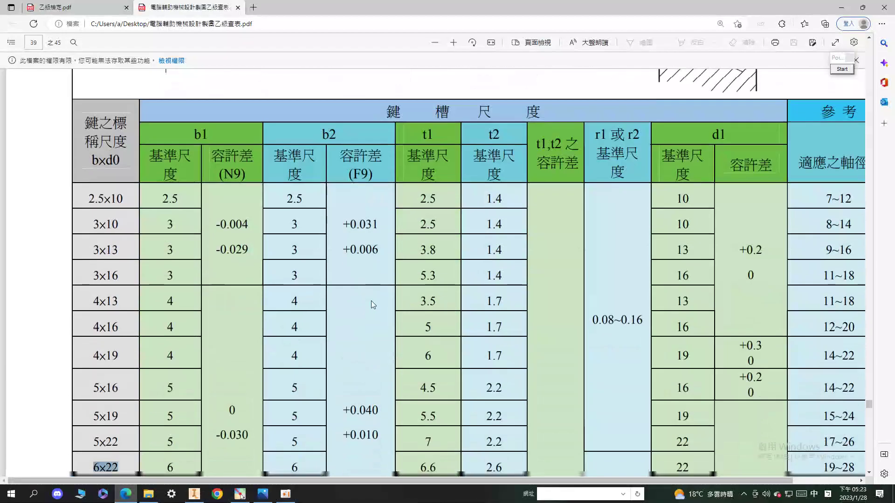
{"action": "scroll", "coordinate": [371, 300], "scroll_direction": "up", "scroll_amount": 3, "text": "ctrl"}
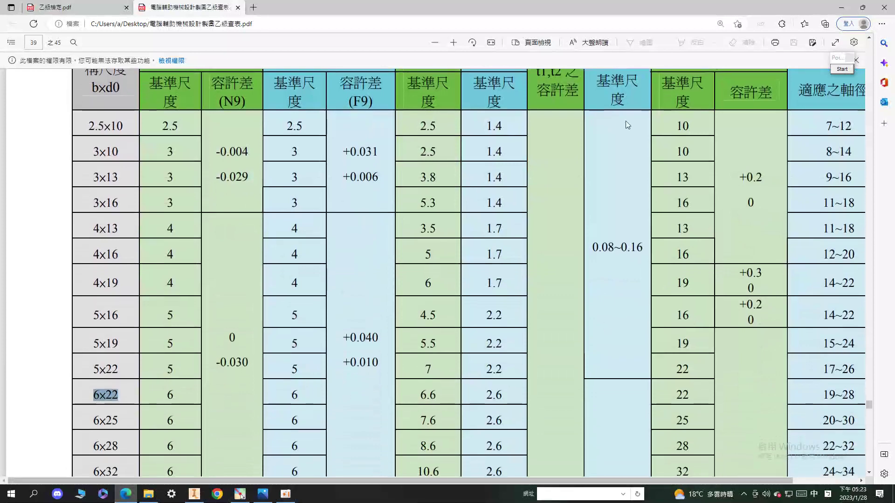
{"action": "left_click", "coordinate": [434, 43]}
{"action": "left_click", "coordinate": [435, 42]}
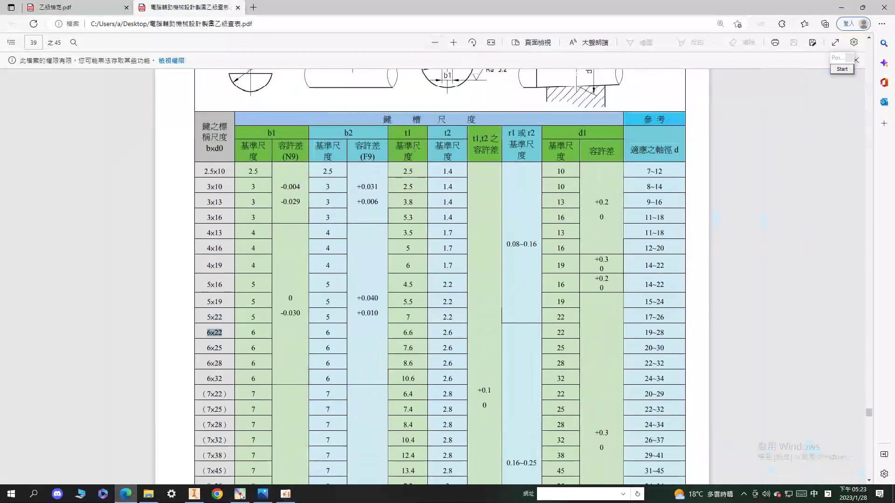
{"action": "left_click_drag", "start_coordinate": [443, 333], "coordinate": [456, 334]}
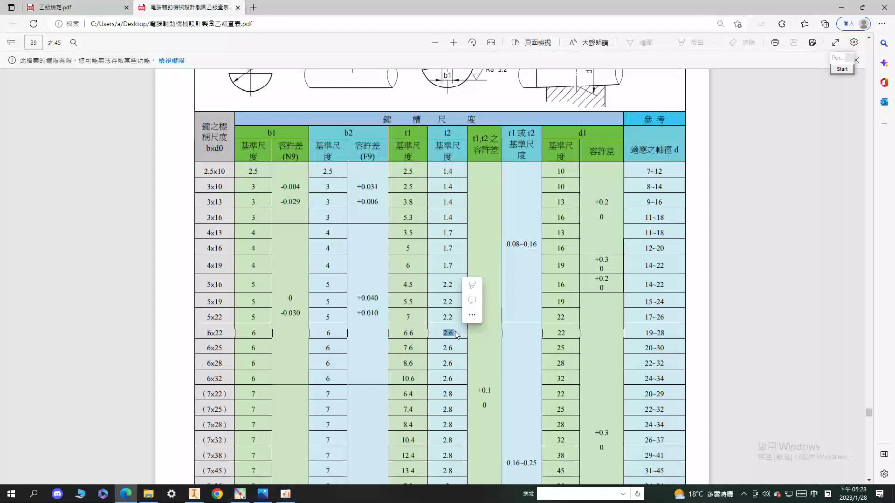
Step: Circle the 6 of the 6x22 key size in red, label it b, and clear the markings
{"action": "left_click", "coordinate": [842, 69]}
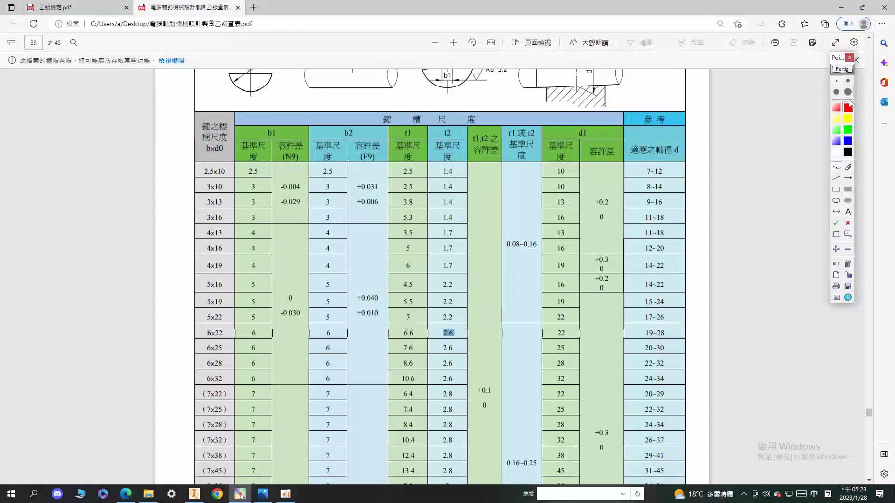
{"action": "mouse_move", "coordinate": [206, 338]}
{"action": "left_mouse_down"}
{"action": "mouse_move", "coordinate": [215, 335]}
{"action": "mouse_move", "coordinate": [176, 327]}
{"action": "left_mouse_up"}
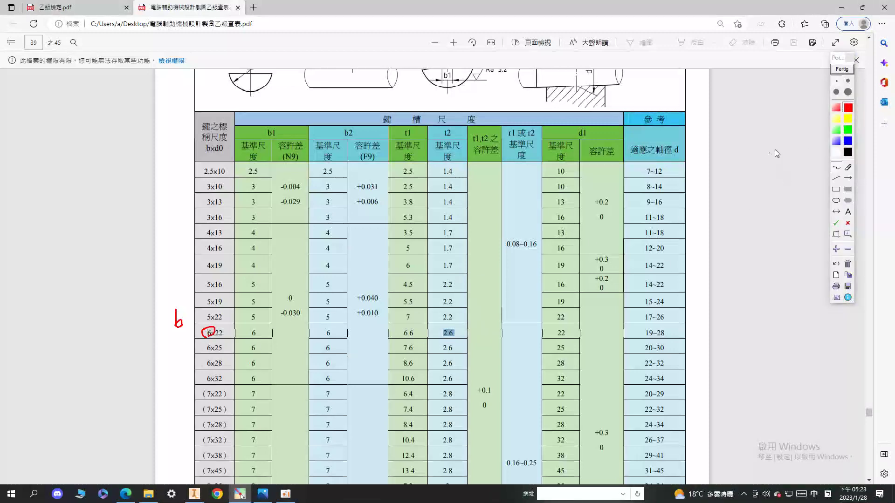
{"action": "left_click", "coordinate": [841, 69]}
Step: Return to Inventor and dimension the keyway rectangle's width as 6 mm
{"action": "left_click", "coordinate": [195, 493]}
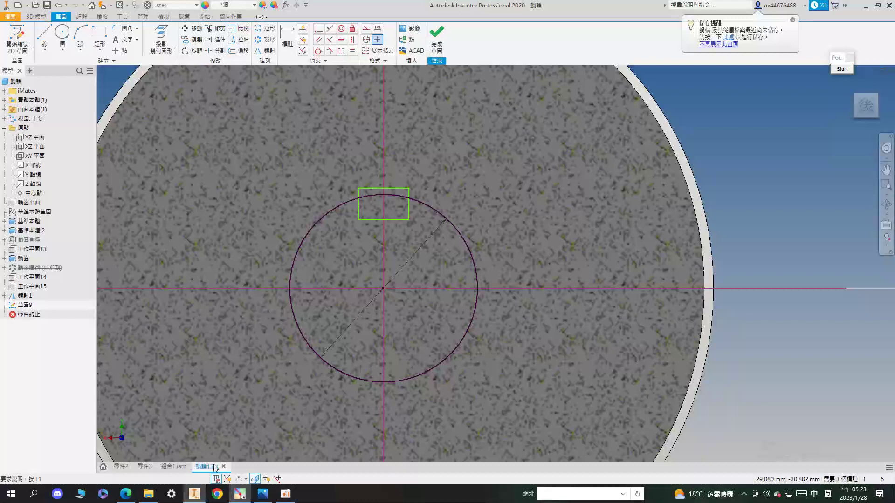
{"action": "left_click", "coordinate": [293, 41]}
{"action": "left_click", "coordinate": [400, 188]}
{"action": "left_click", "coordinate": [410, 157]}
{"action": "type", "text": "6"}
{"action": "key", "text": "Return"}
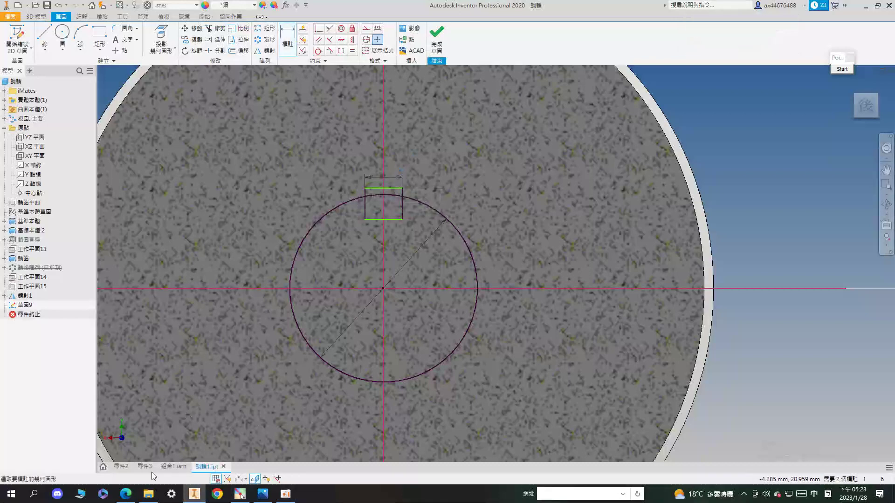
Step: Check the 6x22 row's t2 value in the Edge key table, then return to Inventor and place a point at the bore circle's top
{"action": "left_click", "coordinate": [125, 493]}
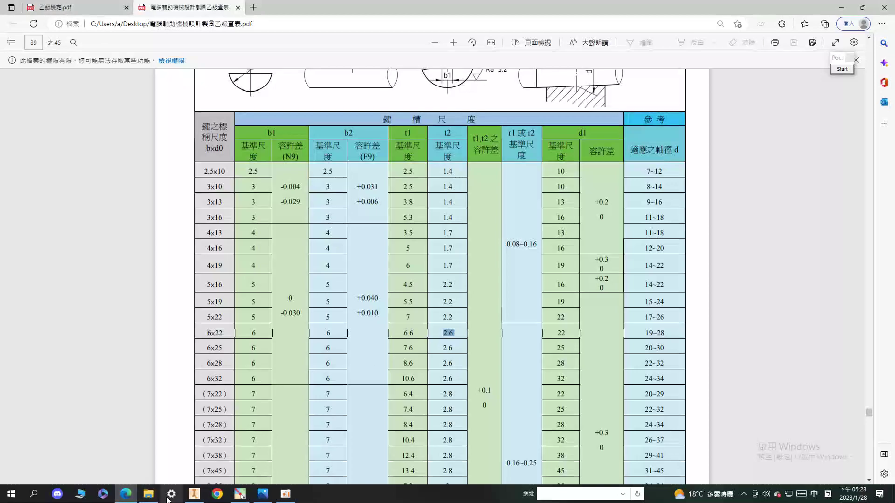
{"action": "left_click", "coordinate": [194, 494]}
{"action": "left_click", "coordinate": [120, 50]}
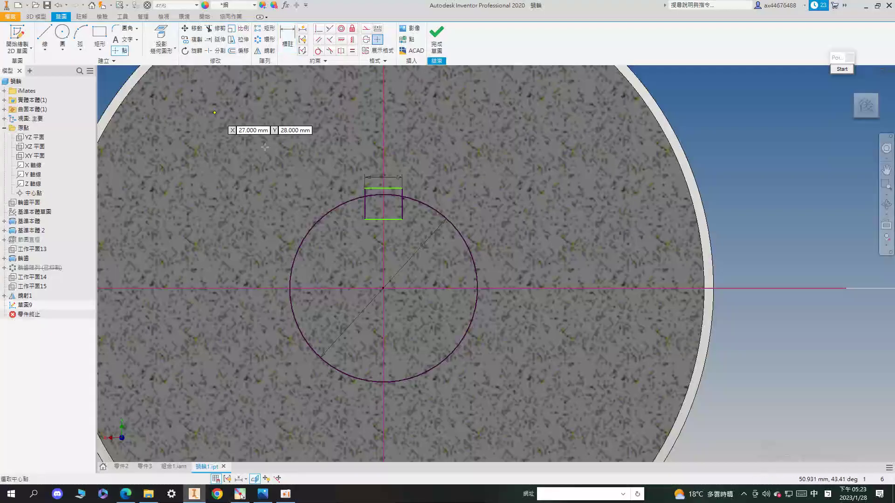
{"action": "scroll", "coordinate": [397, 208], "scroll_direction": "down", "scroll_amount": 3}
{"action": "left_click", "coordinate": [371, 182]}
Step: Dimension the keyway rectangle's upper edge 2.6 mm above the point at the top of the circle
{"action": "key", "text": "d"}
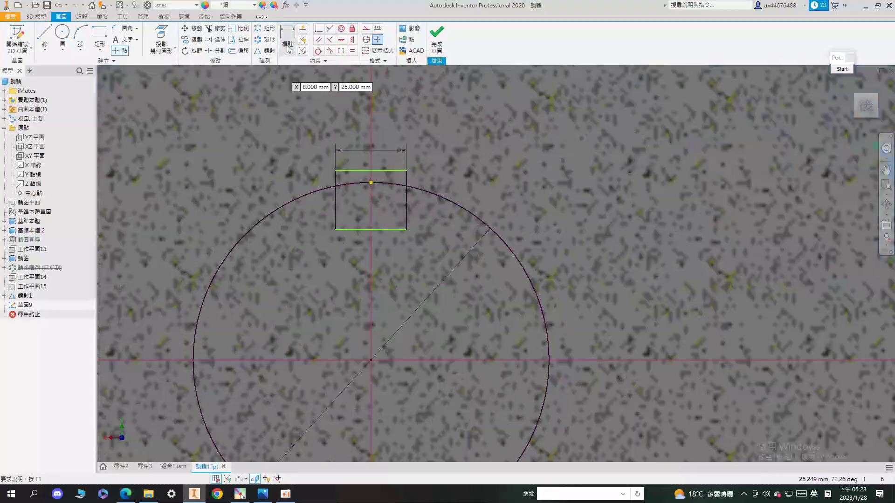
{"action": "left_click", "coordinate": [370, 182]}
{"action": "left_click", "coordinate": [396, 170]}
{"action": "left_click", "coordinate": [442, 158]}
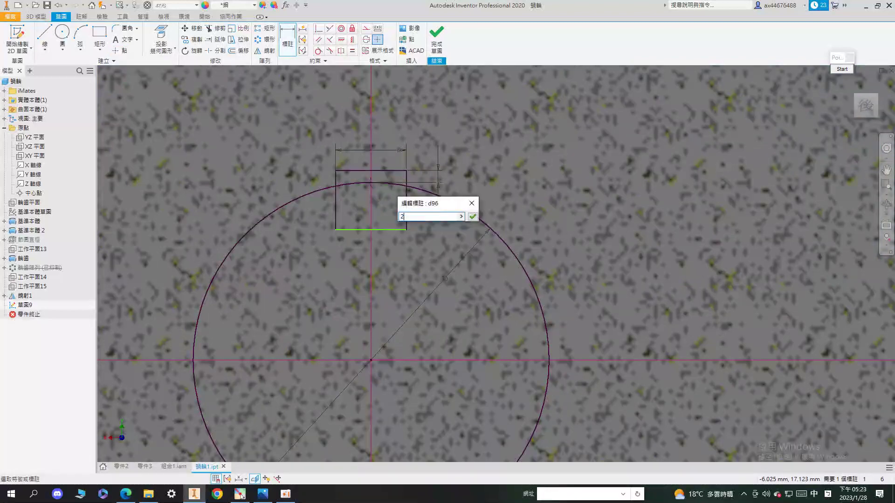
{"action": "key", "text": "Return"}
Step: Extrude the bore and keyway profiles as a symmetric cut through the whole worm wheel
{"action": "key", "text": "e"}
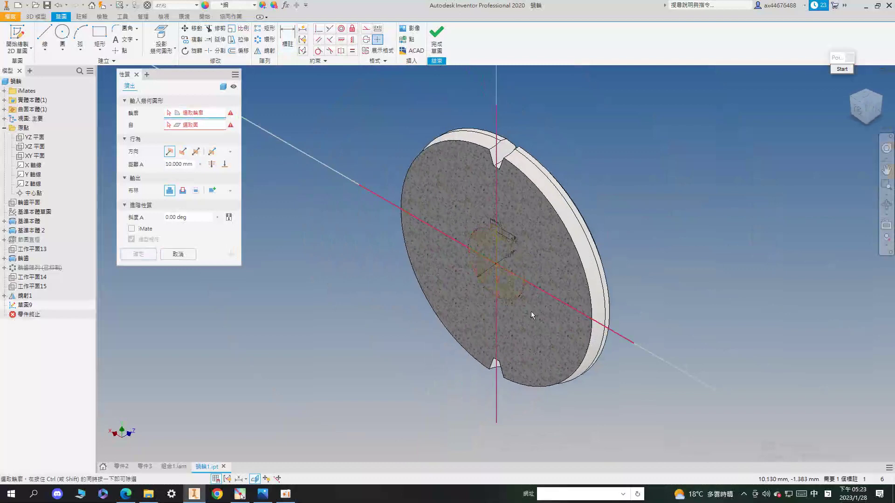
{"action": "scroll", "coordinate": [530, 311], "scroll_direction": "down", "scroll_amount": 5}
{"action": "left_click", "coordinate": [593, 298]}
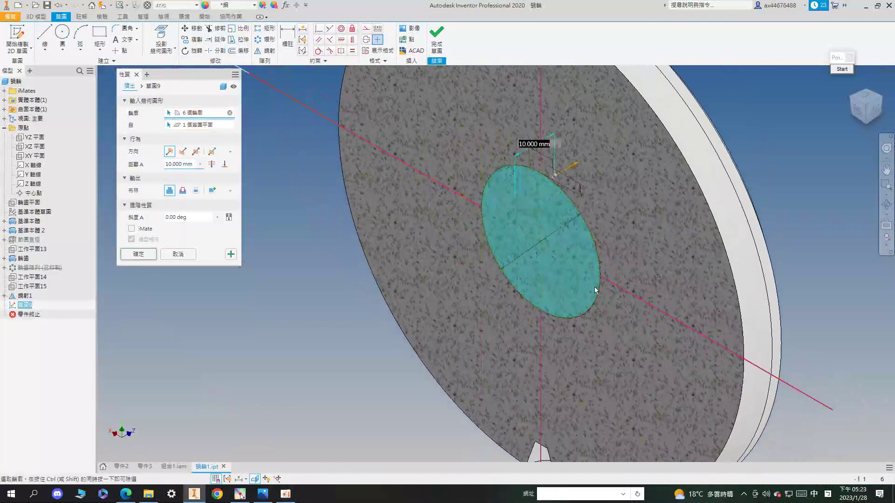
{"action": "left_click", "coordinate": [182, 190]}
{"action": "left_click", "coordinate": [195, 151]}
{"action": "left_click", "coordinate": [212, 164]}
{"action": "left_click", "coordinate": [143, 259]}
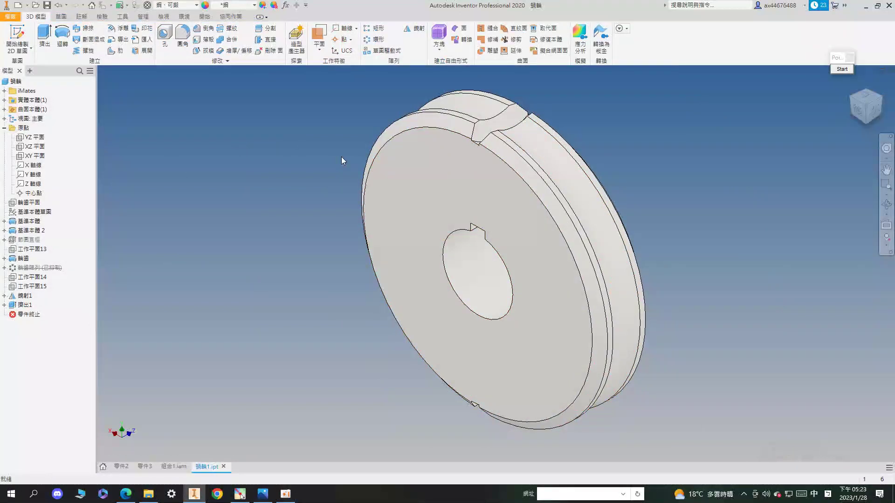
Step: Create a new part file and switch to the exam drawing in Edge, showing the side section view on page 30
{"action": "left_click", "coordinate": [27, 5]}
{"action": "left_click", "coordinate": [35, 57]}
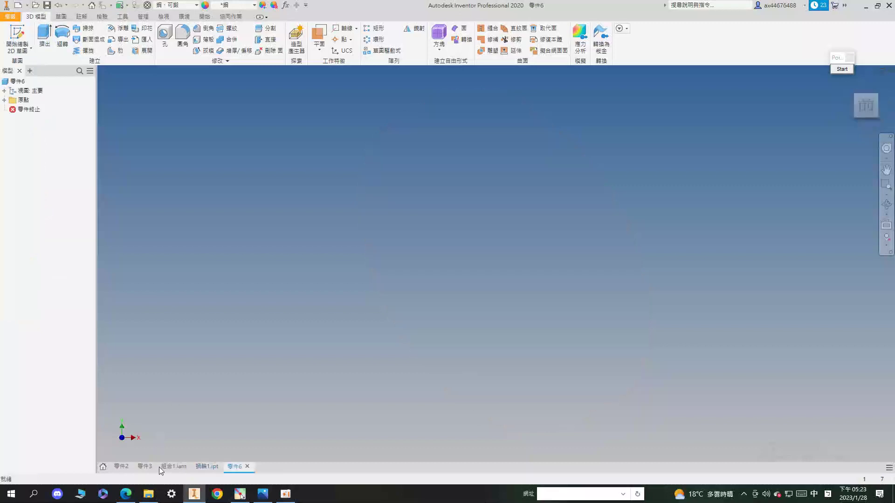
{"action": "left_click", "coordinate": [126, 494]}
{"action": "left_click", "coordinate": [70, 7]}
{"action": "scroll", "coordinate": [463, 242], "scroll_direction": "down", "scroll_amount": 12}
{"action": "scroll", "coordinate": [279, 154], "scroll_direction": "up", "scroll_amount": 3}
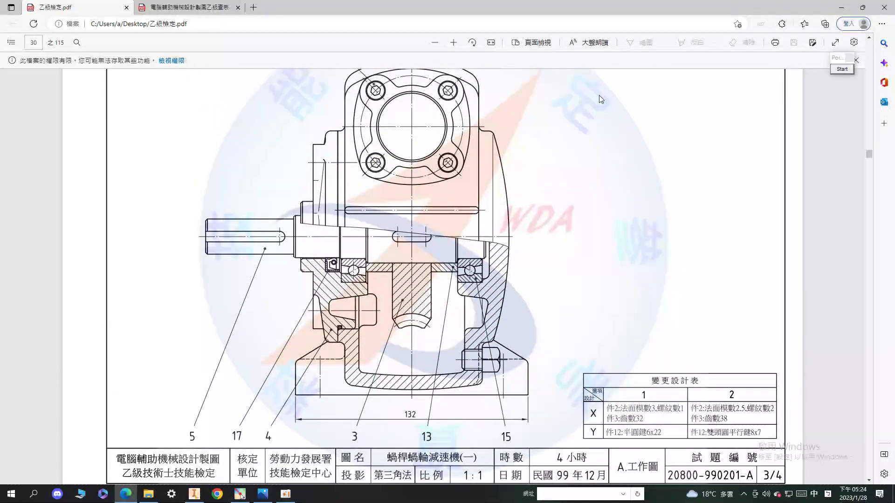
Step: Outline the hatched section of part 4 in red in the side view and clear the markings
{"action": "left_click", "coordinate": [840, 70]}
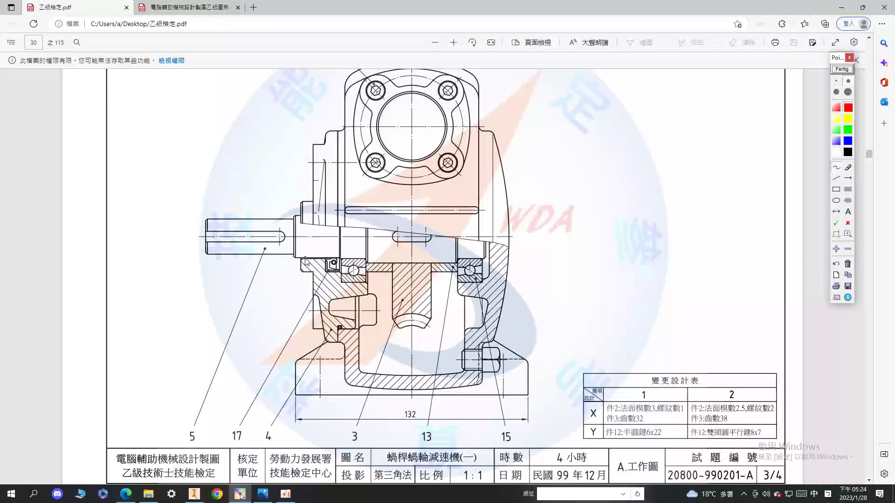
{"action": "mouse_move", "coordinate": [301, 271]}
{"action": "left_mouse_down"}
{"action": "mouse_move", "coordinate": [311, 279]}
{"action": "mouse_move", "coordinate": [314, 327]}
{"action": "mouse_move", "coordinate": [337, 341]}
{"action": "mouse_move", "coordinate": [356, 322]}
{"action": "mouse_move", "coordinate": [369, 279]}
{"action": "mouse_move", "coordinate": [345, 282]}
{"action": "mouse_move", "coordinate": [322, 257]}
{"action": "mouse_move", "coordinate": [301, 262]}
{"action": "left_mouse_up"}
{"action": "mouse_move", "coordinate": [346, 316]}
{"action": "left_mouse_down"}
{"action": "mouse_move", "coordinate": [358, 298]}
{"action": "mouse_move", "coordinate": [332, 299]}
{"action": "mouse_move", "coordinate": [331, 317]}
{"action": "mouse_move", "coordinate": [357, 319]}
{"action": "left_mouse_up"}
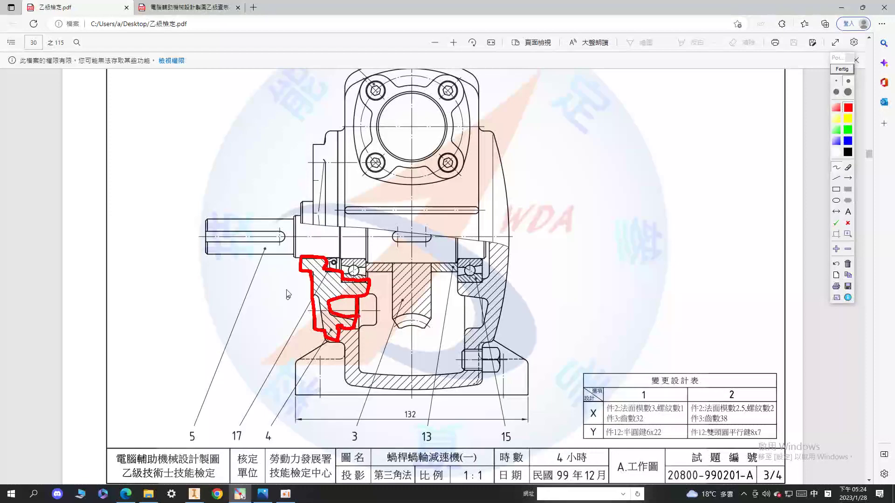
{"action": "left_click", "coordinate": [842, 68]}
Step: Mark the outline of the round cover in the front view on page 29 and clear the markings
{"action": "scroll", "coordinate": [718, 118], "scroll_direction": "up", "scroll_amount": 10}
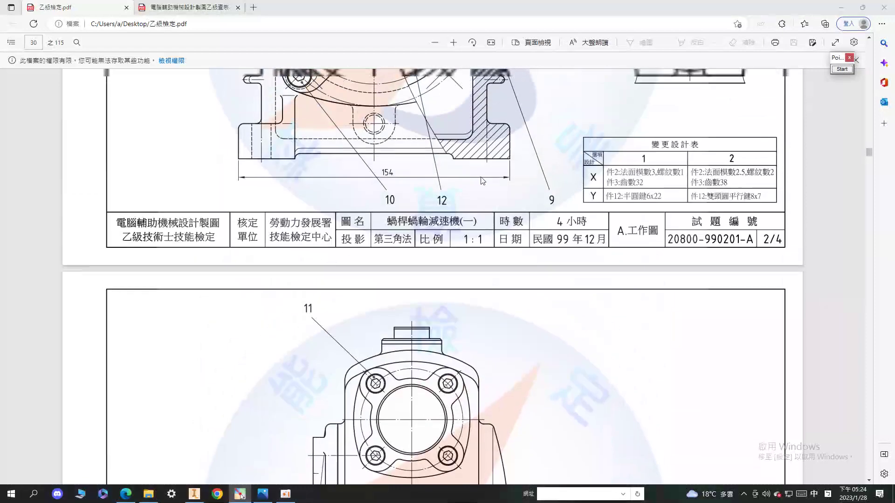
{"action": "left_click", "coordinate": [842, 70]}
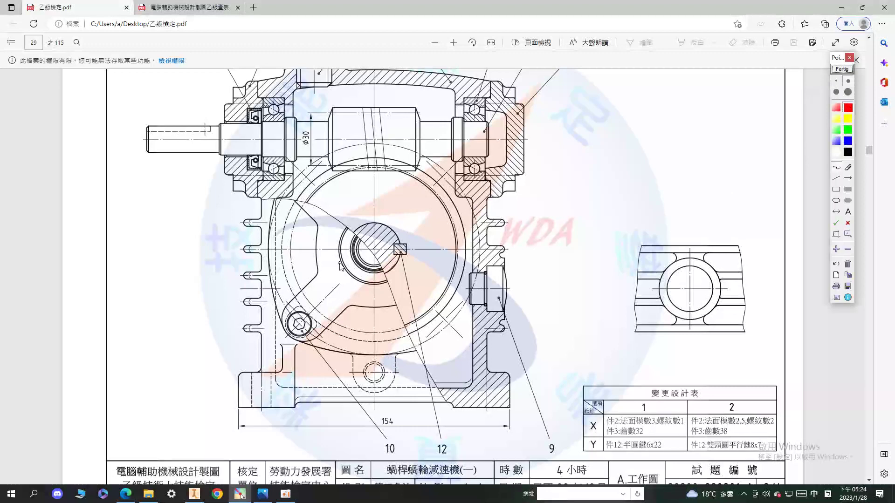
{"action": "mouse_move", "coordinate": [271, 207]}
{"action": "left_mouse_down"}
{"action": "mouse_move", "coordinate": [266, 282]}
{"action": "mouse_move", "coordinate": [276, 313]}
{"action": "mouse_move", "coordinate": [300, 347]}
{"action": "mouse_move", "coordinate": [358, 353]}
{"action": "mouse_move", "coordinate": [446, 342]}
{"action": "mouse_move", "coordinate": [479, 293]}
{"action": "mouse_move", "coordinate": [477, 214]}
{"action": "left_mouse_up"}
{"action": "left_click", "coordinate": [842, 69]}
Step: Return to the side view on page 30 and mark the thickness of the cover's flange in red
{"action": "scroll", "coordinate": [320, 241], "scroll_direction": "down", "scroll_amount": 10}
{"action": "scroll", "coordinate": [320, 241], "scroll_direction": "up", "scroll_amount": 5}
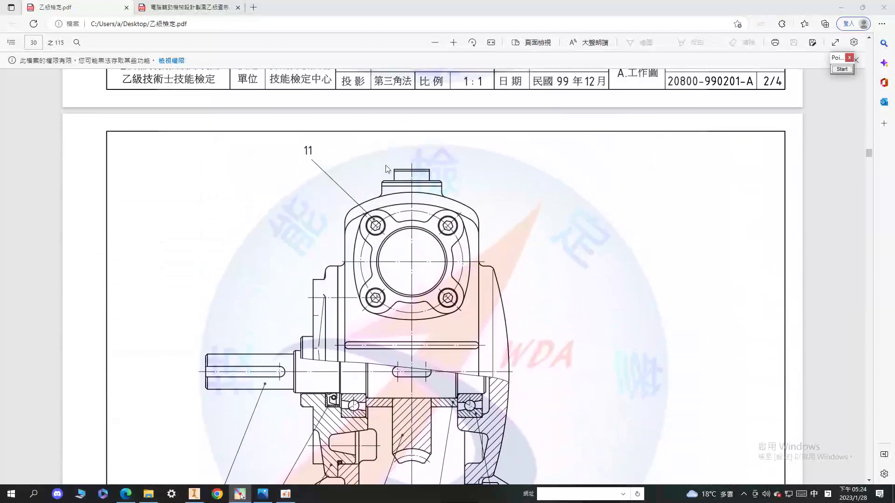
{"action": "scroll", "coordinate": [320, 241], "scroll_direction": "down", "scroll_amount": 5}
{"action": "left_click", "coordinate": [453, 42]}
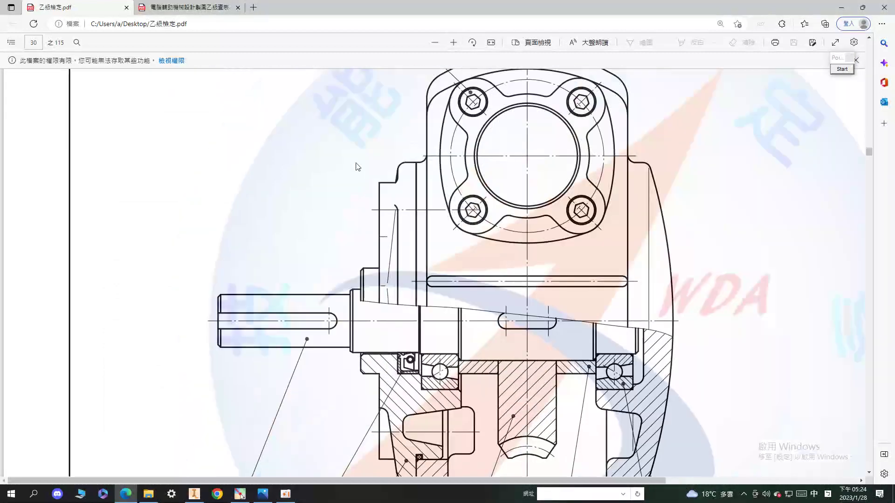
{"action": "left_click", "coordinate": [841, 70]}
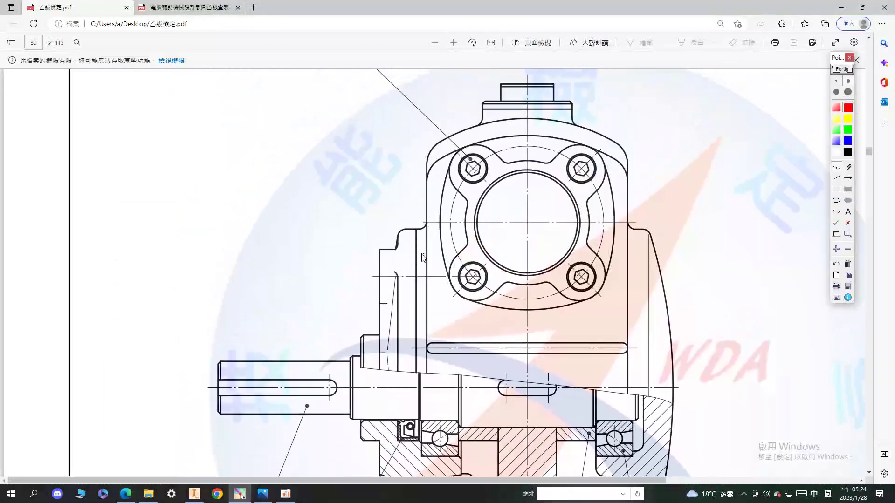
{"action": "left_click_drag", "start_coordinate": [418, 234], "coordinate": [417, 205]}
{"action": "mouse_move", "coordinate": [397, 239]}
{"action": "left_mouse_down"}
{"action": "mouse_move", "coordinate": [400, 202]}
{"action": "mouse_move", "coordinate": [402, 213]}
{"action": "mouse_move", "coordinate": [416, 217]}
{"action": "left_mouse_up"}
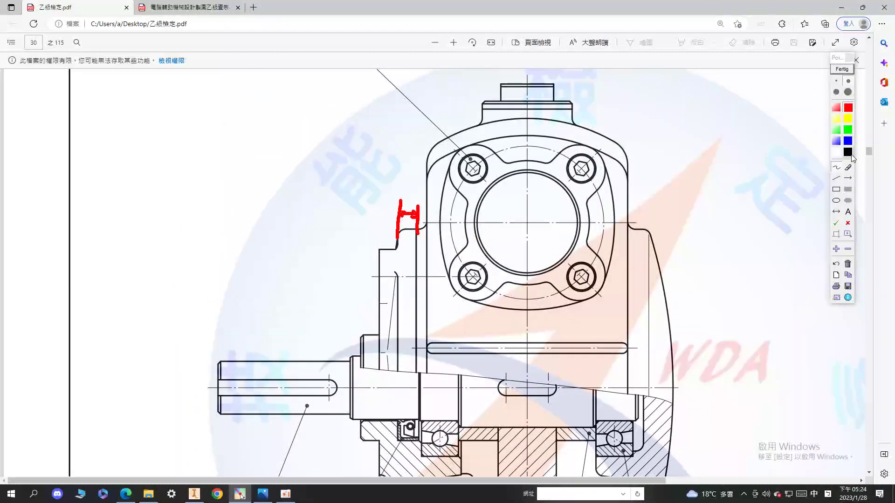
Step: Trace the flange's contact face against the housing in blue and clear all markings
{"action": "left_click", "coordinate": [847, 140]}
{"action": "left_click_drag", "start_coordinate": [417, 232], "coordinate": [415, 347]}
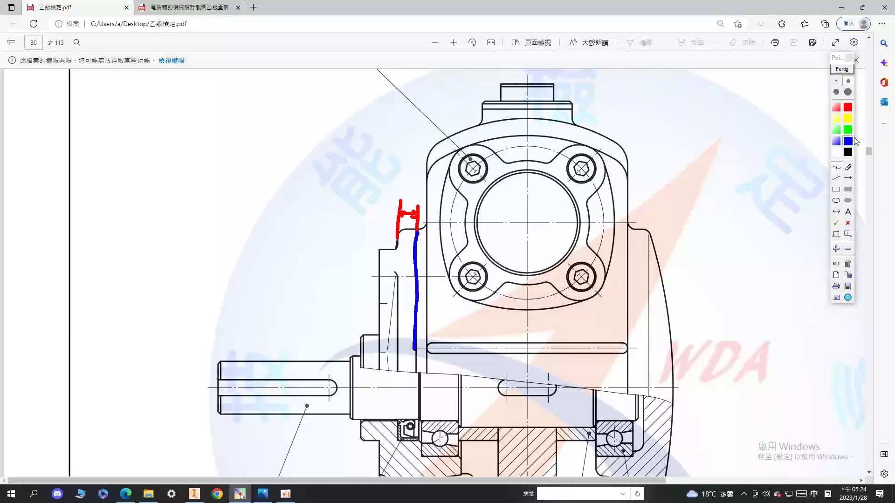
{"action": "left_click", "coordinate": [841, 69]}
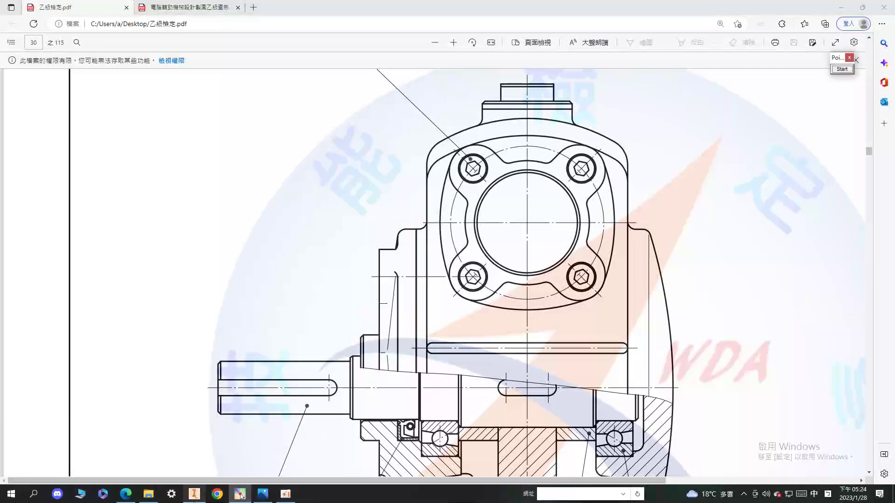
Step: Return to Inventor, start a sketch on the XY plane of the new part, and project the origin axes and center point
{"action": "key", "text": "alt+Tab"}
{"action": "left_click", "coordinate": [22, 52]}
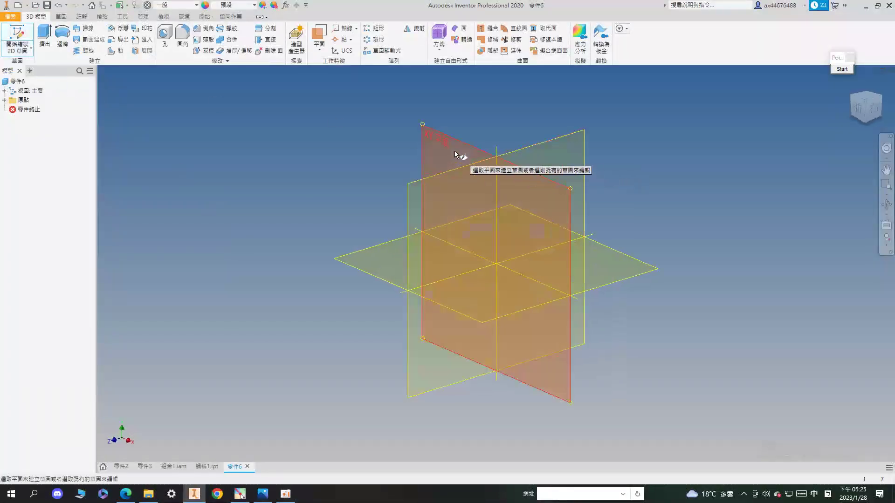
{"action": "left_click", "coordinate": [451, 149]}
{"action": "left_click", "coordinate": [161, 38]}
{"action": "left_click", "coordinate": [5, 100]}
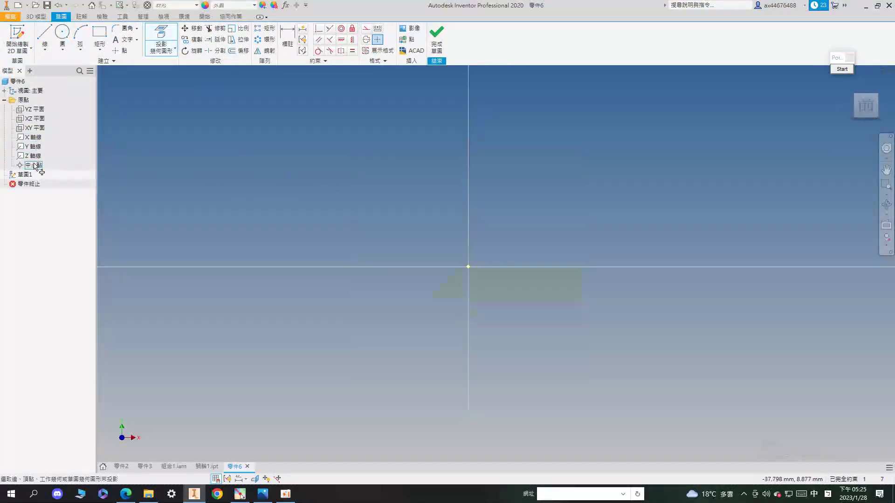
{"action": "key", "text": "Escape"}
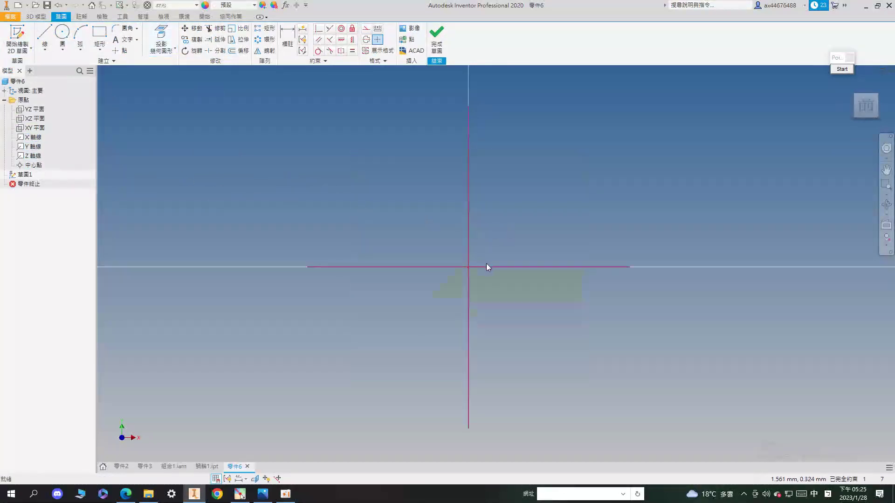
Step: Make the projected vertical axis a construction line and draw a diagonal center-point slot about 7.2 mm wide centered on the origin
{"action": "left_click", "coordinate": [468, 203], "text": "ctrl"}
{"action": "left_click", "coordinate": [366, 29]}
{"action": "left_click", "coordinate": [99, 49]}
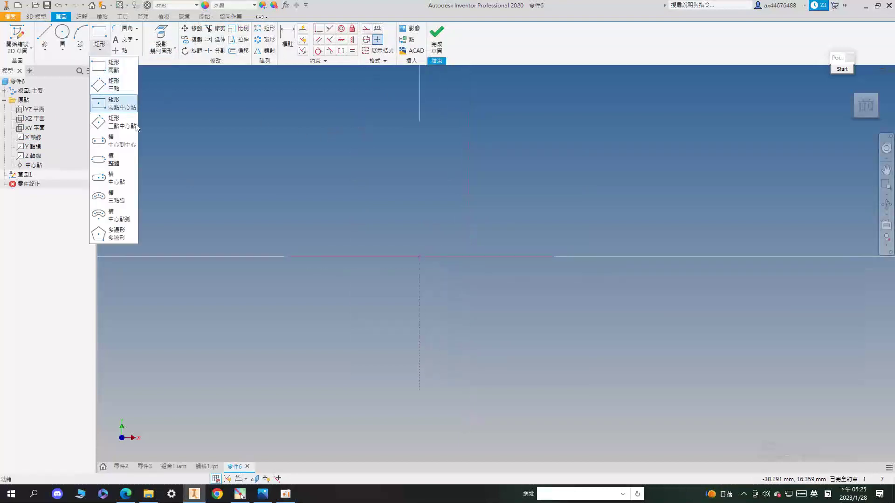
{"action": "left_click", "coordinate": [112, 180]}
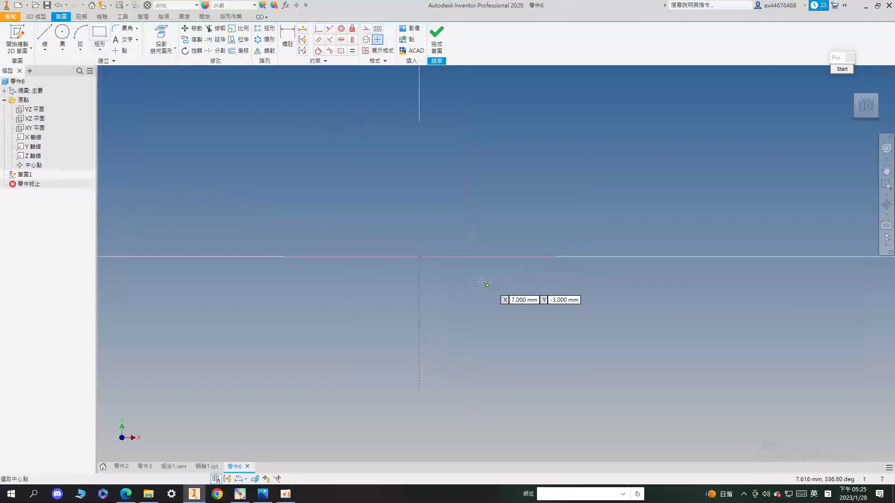
{"action": "left_click", "coordinate": [419, 257]}
{"action": "left_click", "coordinate": [495, 324]}
{"action": "left_click", "coordinate": [400, 192]}
Step: Dimension the angle between the slot's centerline and the vertical axis as 45 degrees
{"action": "key", "text": "d"}
{"action": "left_click", "coordinate": [377, 215]}
{"action": "left_click", "coordinate": [420, 172]}
{"action": "left_click", "coordinate": [391, 149]}
{"action": "type", "text": "45"}
{"action": "key", "text": "Return"}
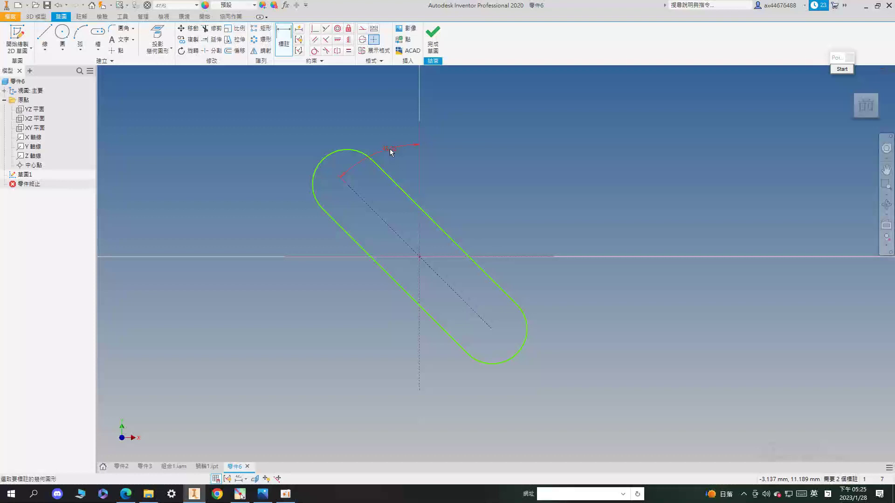
Step: Dimension the slot's width between its two straight edges as 25 mm
{"action": "left_click", "coordinate": [365, 255]}
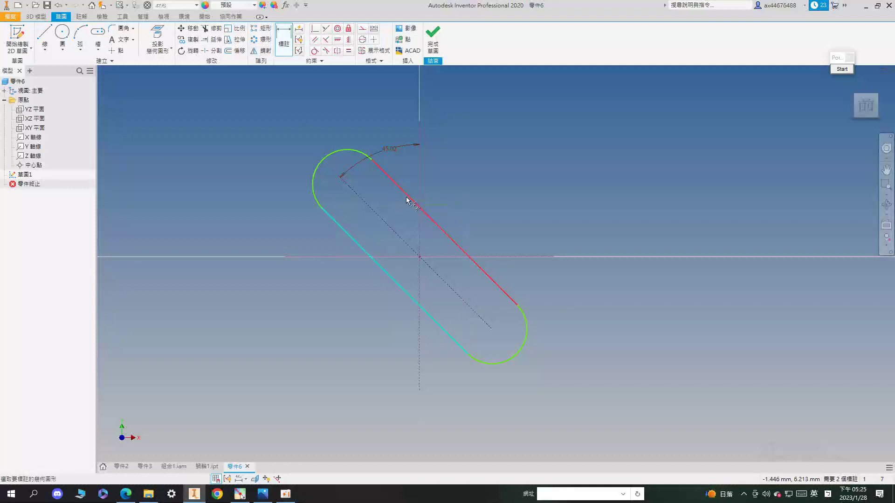
{"action": "left_click", "coordinate": [407, 198]}
{"action": "left_click", "coordinate": [394, 216]}
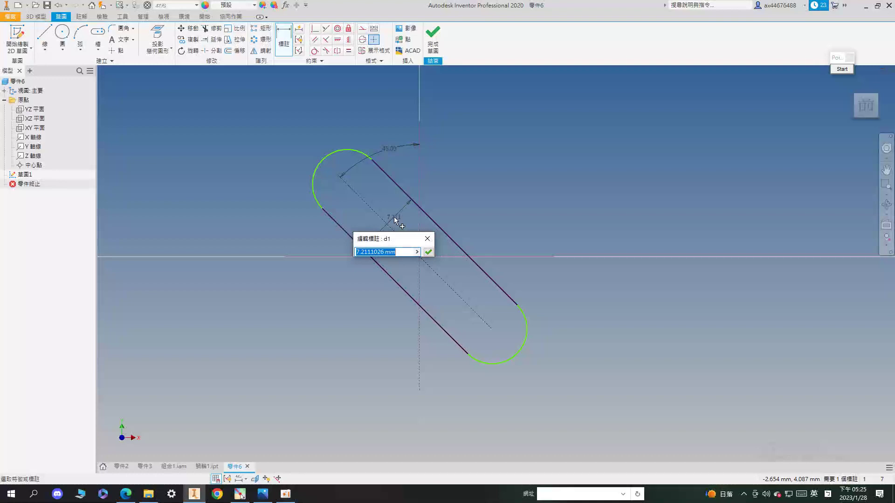
{"action": "type", "text": "25"}
{"action": "key", "text": "Return"}
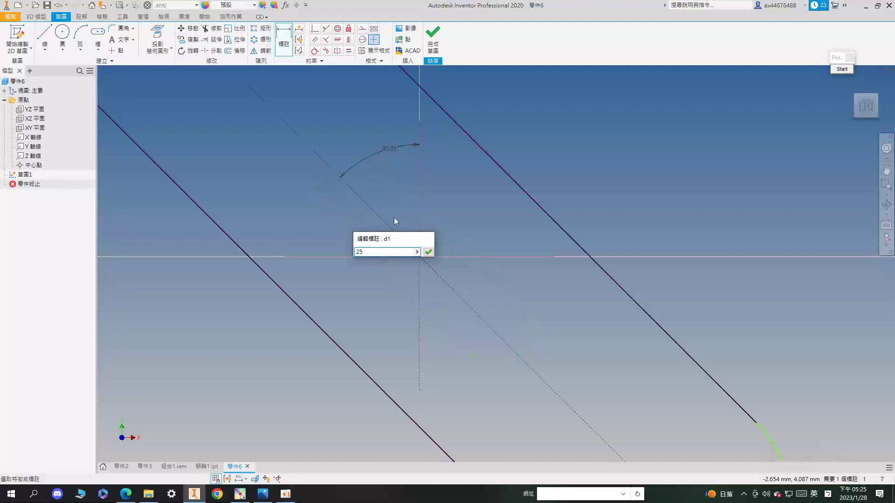
Step: Add an aligned dimension for the slot's center-to-center length and set it to 56.5*2
{"action": "scroll", "coordinate": [392, 154], "scroll_direction": "up", "scroll_amount": 3}
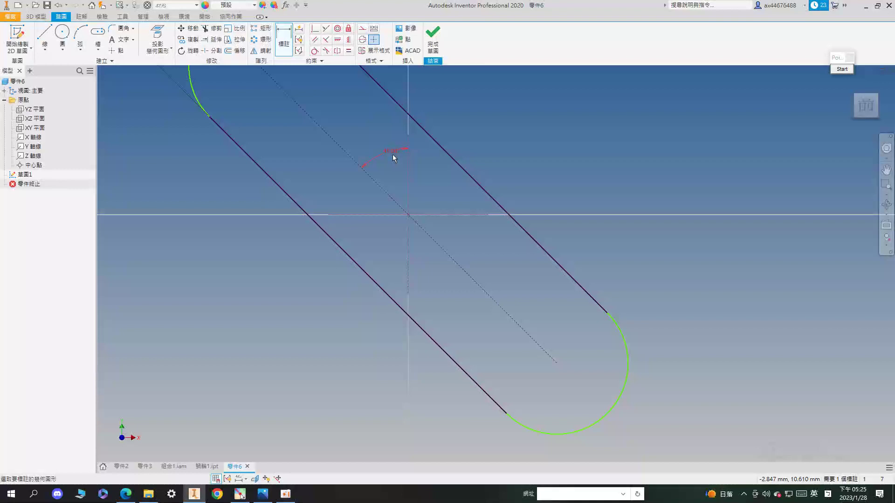
{"action": "scroll", "coordinate": [393, 155], "scroll_direction": "down", "scroll_amount": 5}
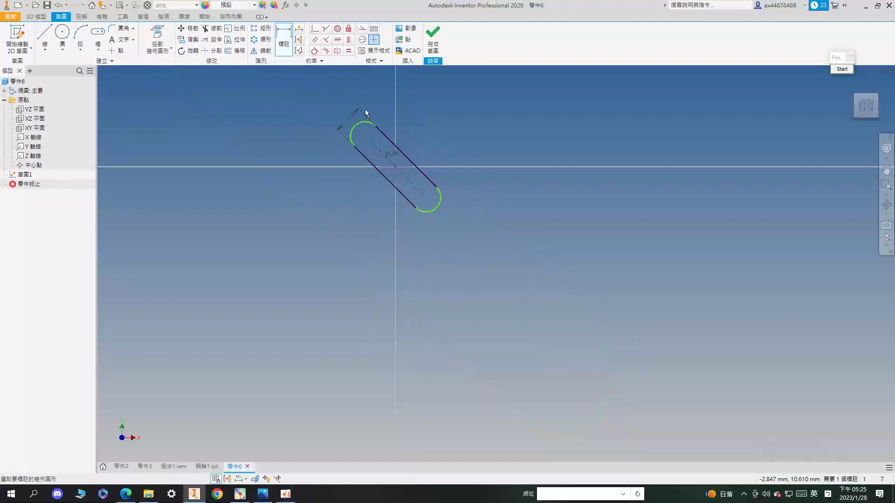
{"action": "left_click", "coordinate": [394, 146]}
{"action": "right_click", "coordinate": [417, 137]}
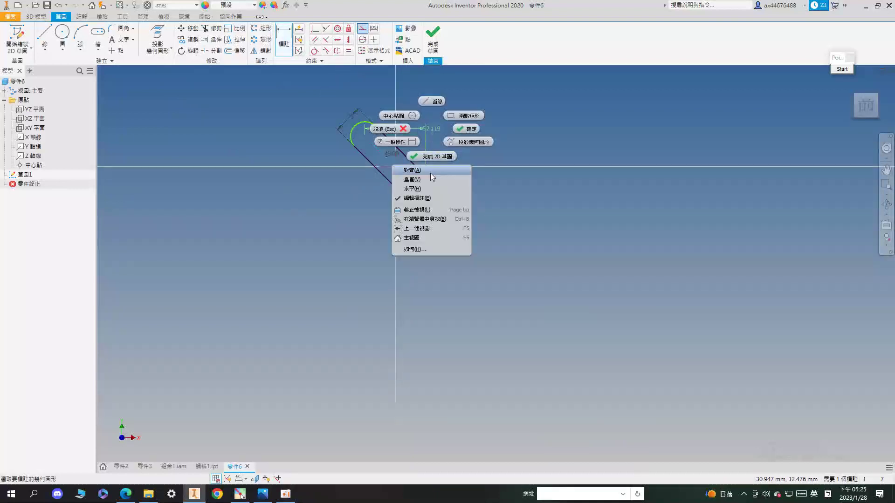
{"action": "left_click", "coordinate": [429, 171]}
{"action": "left_click", "coordinate": [436, 149]}
{"action": "type", "text": "56.5*2"}
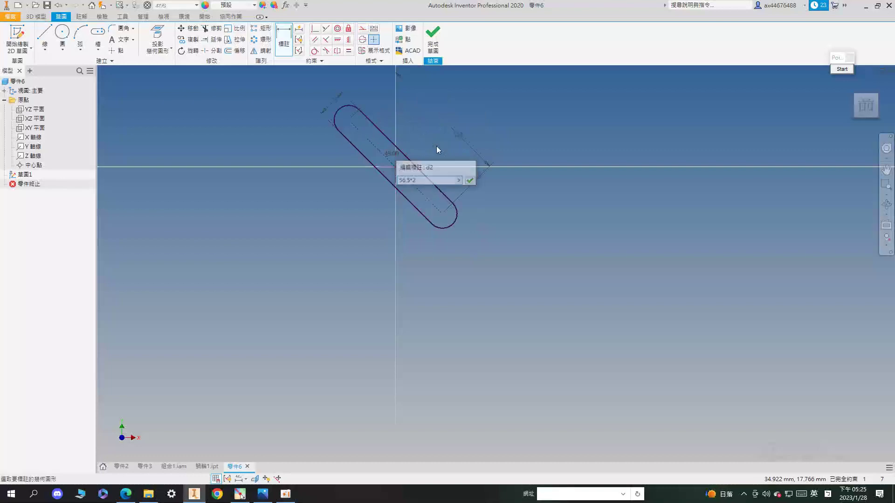
{"action": "key", "text": "Return"}
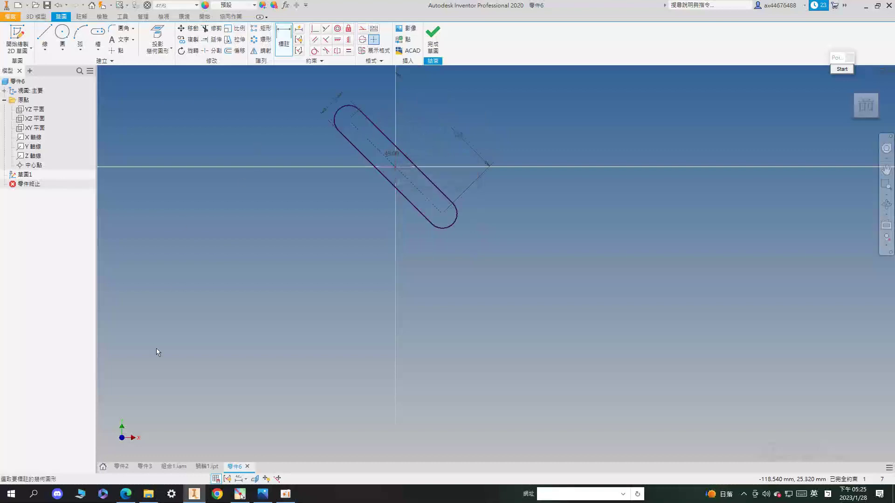
Step: Switch to the exam PDF and mark the cover's corner bolt boss in red and blue on the page 29 view
{"action": "left_click", "coordinate": [126, 494]}
{"action": "scroll", "coordinate": [339, 239], "scroll_direction": "up", "scroll_amount": 15}
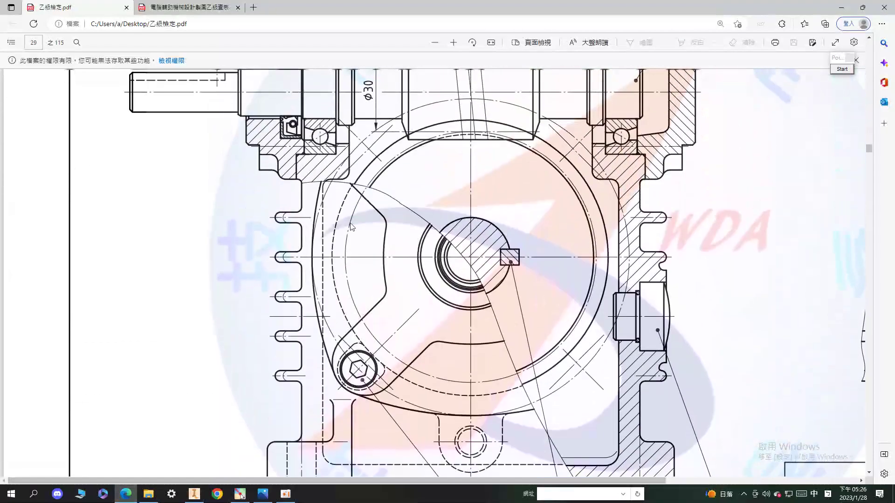
{"action": "left_click", "coordinate": [842, 69]}
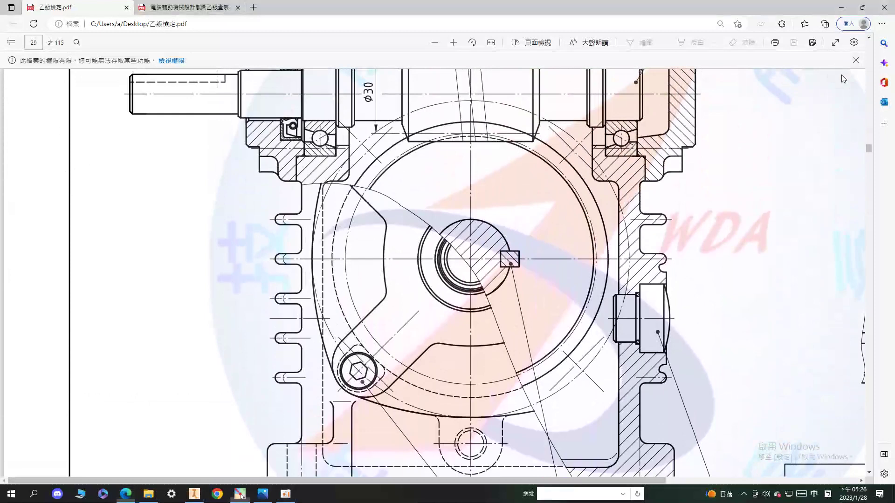
{"action": "left_click", "coordinate": [365, 365]}
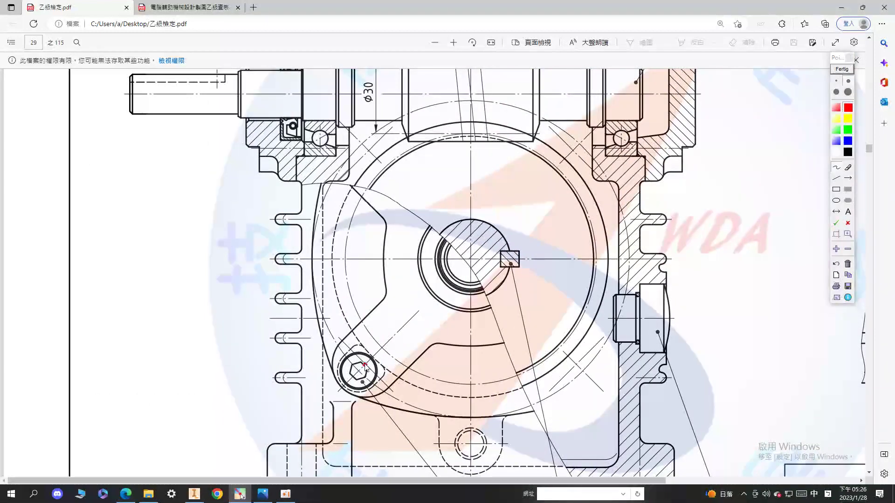
{"action": "left_click_drag", "start_coordinate": [340, 340], "coordinate": [394, 391]}
{"action": "left_click", "coordinate": [847, 140]}
{"action": "mouse_move", "coordinate": [328, 331]}
{"action": "left_mouse_down"}
{"action": "mouse_move", "coordinate": [355, 370]}
{"action": "mouse_move", "coordinate": [411, 404]}
{"action": "left_mouse_up"}
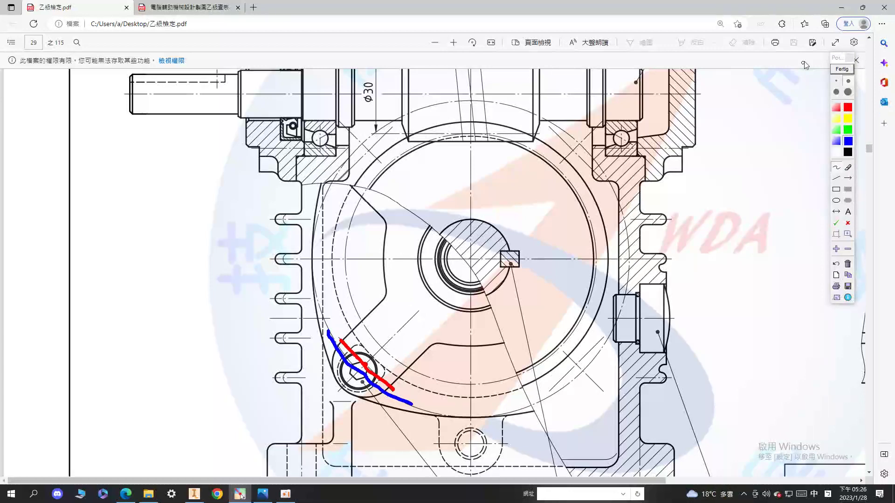
{"action": "left_click", "coordinate": [841, 69]}
Step: Return to Inventor and circular-pattern the slot's arcs and straight edges about the origin with 2 instances over 90 degrees
{"action": "left_click", "coordinate": [194, 494]}
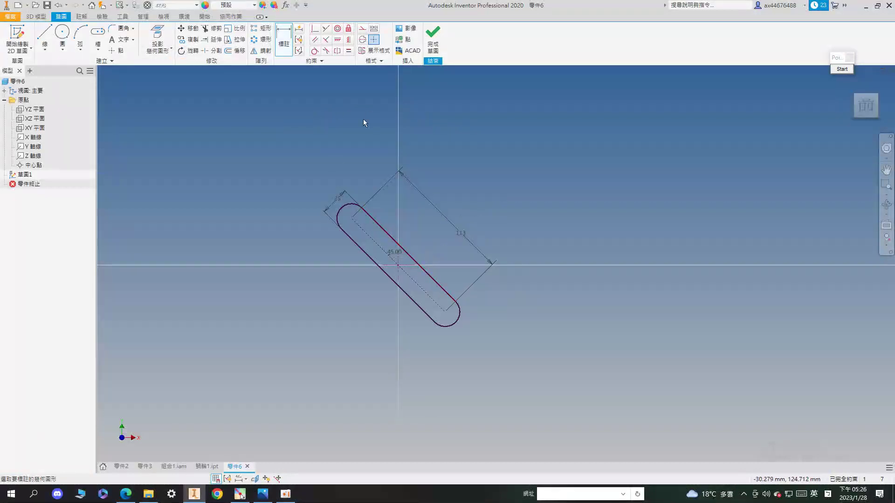
{"action": "scroll", "coordinate": [416, 256], "scroll_direction": "up", "scroll_amount": 3}
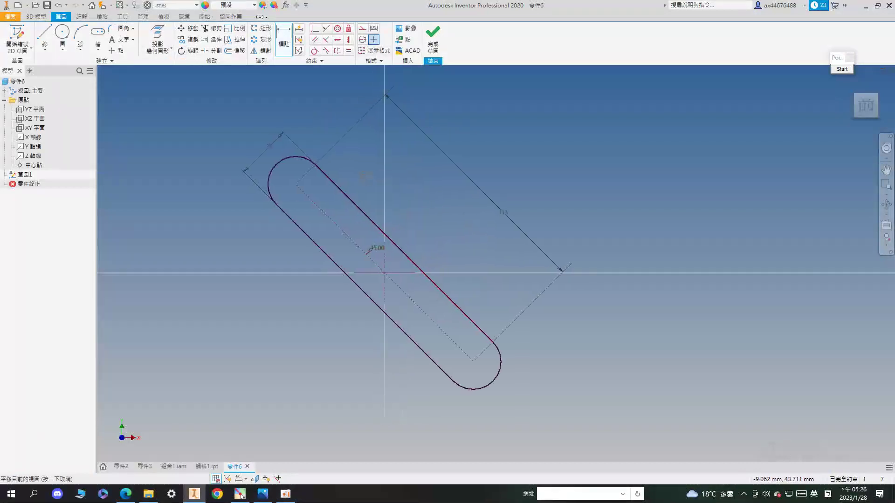
{"action": "left_click", "coordinate": [265, 40]}
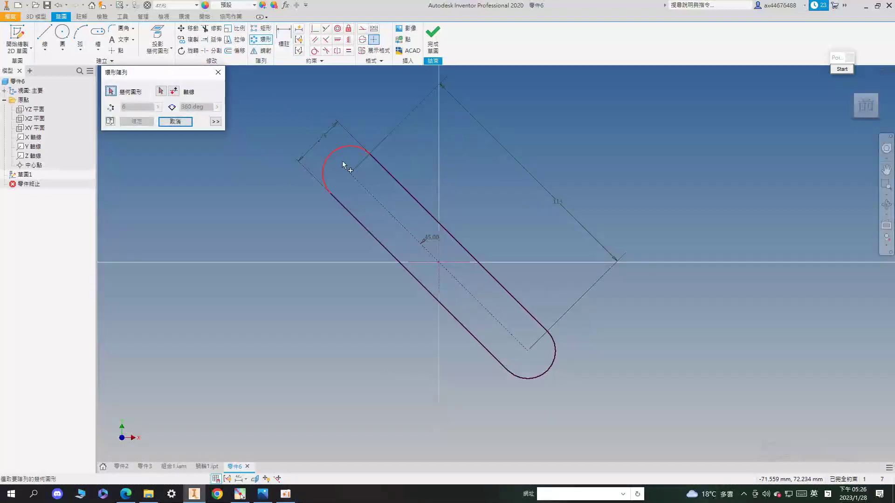
{"action": "left_click", "coordinate": [344, 146]}
{"action": "left_click", "coordinate": [373, 236]}
{"action": "left_click", "coordinate": [425, 210]}
{"action": "left_click", "coordinate": [554, 361]}
{"action": "scroll", "coordinate": [386, 212], "scroll_direction": "up", "scroll_amount": 2}
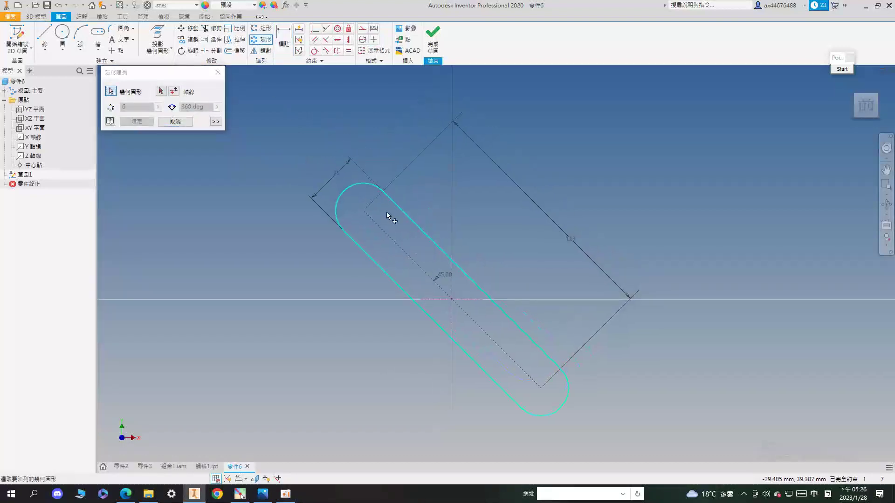
{"action": "left_click", "coordinate": [177, 95]}
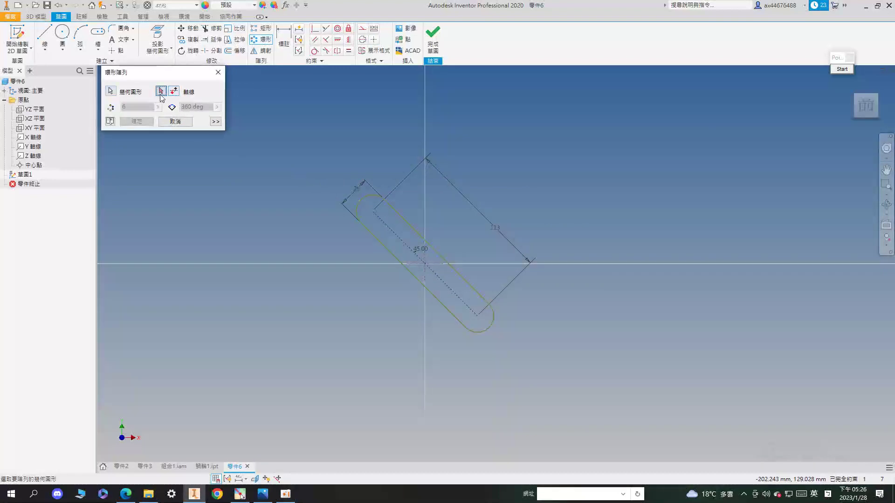
{"action": "left_click", "coordinate": [424, 264]}
{"action": "scroll", "coordinate": [432, 265], "scroll_direction": "down", "scroll_amount": 2}
{"action": "double_click", "coordinate": [137, 108]}
{"action": "type", "text": "2"}
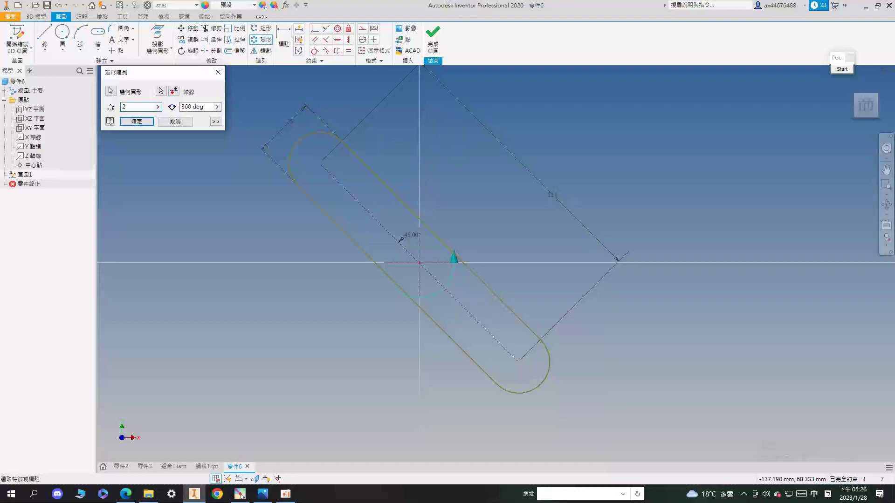
{"action": "double_click", "coordinate": [205, 107]}
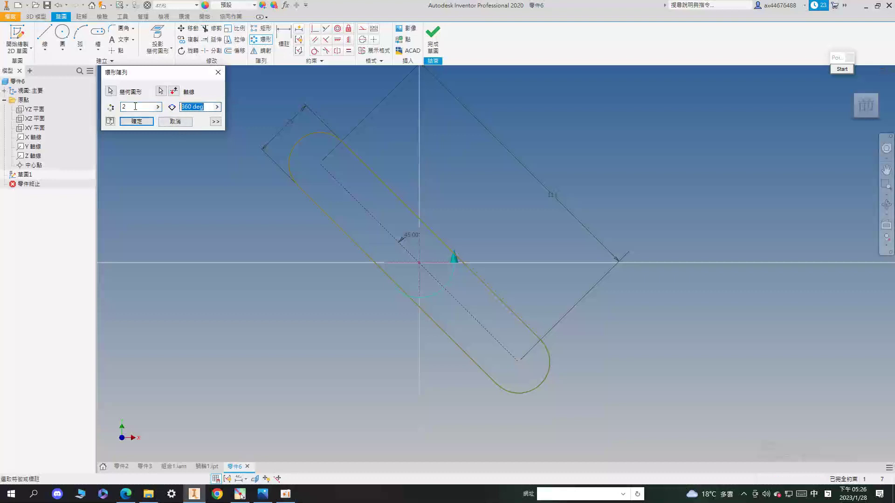
{"action": "type", "text": "90"}
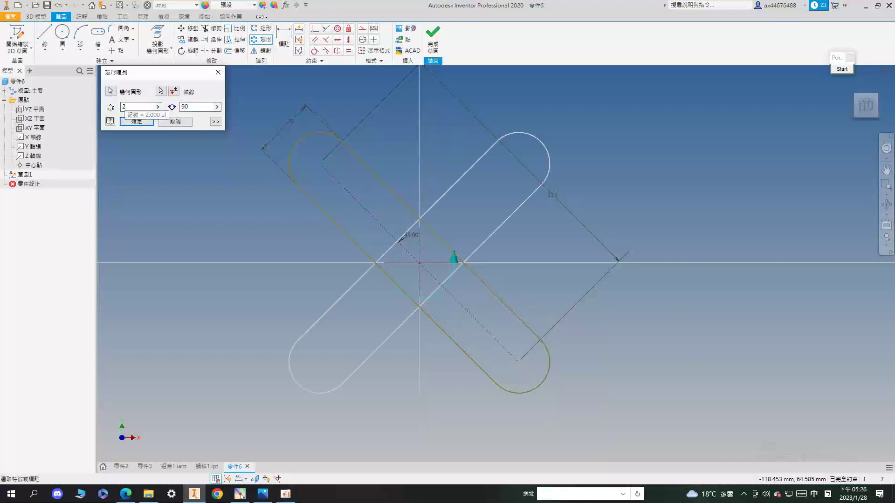
{"action": "left_click", "coordinate": [136, 121]}
Step: Place a sketch point on the vertical axis above the slots and dimension it 60 mm from the origin
{"action": "scroll", "coordinate": [465, 213], "scroll_direction": "down", "scroll_amount": 2}
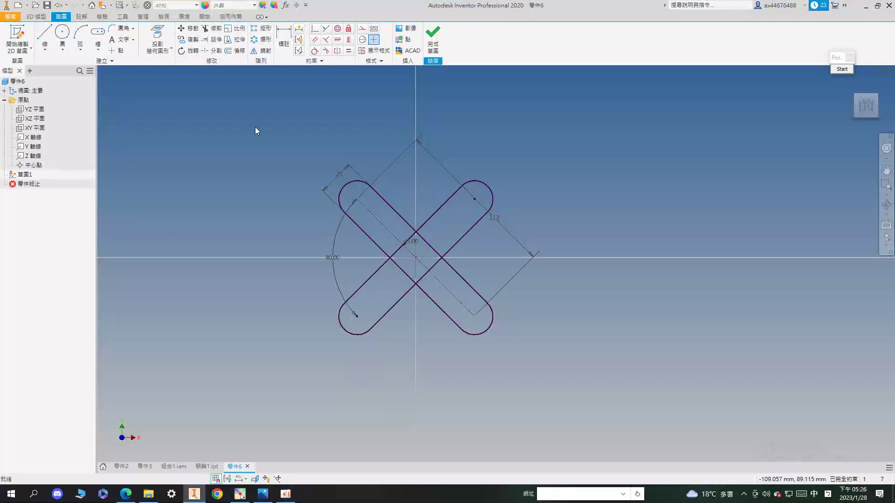
{"action": "left_click", "coordinate": [116, 50]}
{"action": "left_click", "coordinate": [414, 182]}
{"action": "left_click", "coordinate": [283, 39]}
{"action": "left_click", "coordinate": [421, 253]}
{"action": "left_click", "coordinate": [415, 179]}
{"action": "left_click", "coordinate": [564, 232]}
{"action": "type", "text": "60"}
{"action": "key", "text": "Return"}
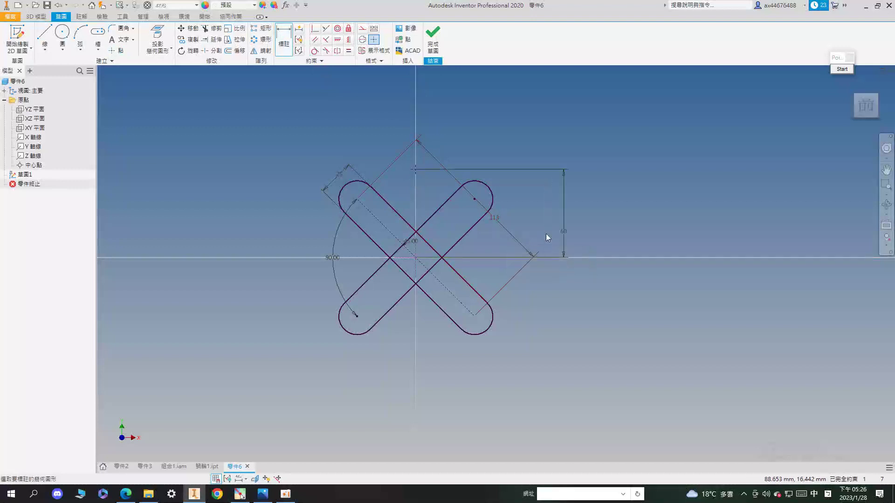
Step: Draw a three-point arc between the two upper slot ends through the 60 mm point and make it tangent to the upper-right end
{"action": "scroll", "coordinate": [440, 182], "scroll_direction": "up", "scroll_amount": 3}
{"action": "left_click", "coordinate": [79, 35]}
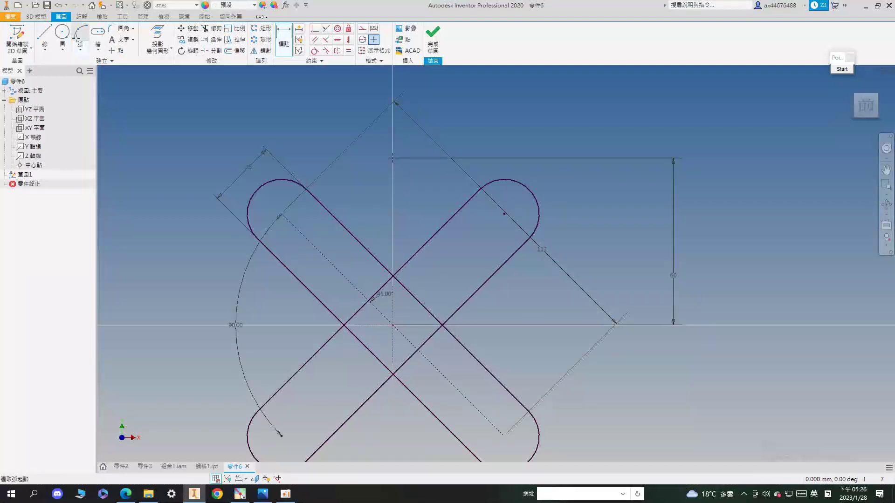
{"action": "left_click", "coordinate": [282, 180]}
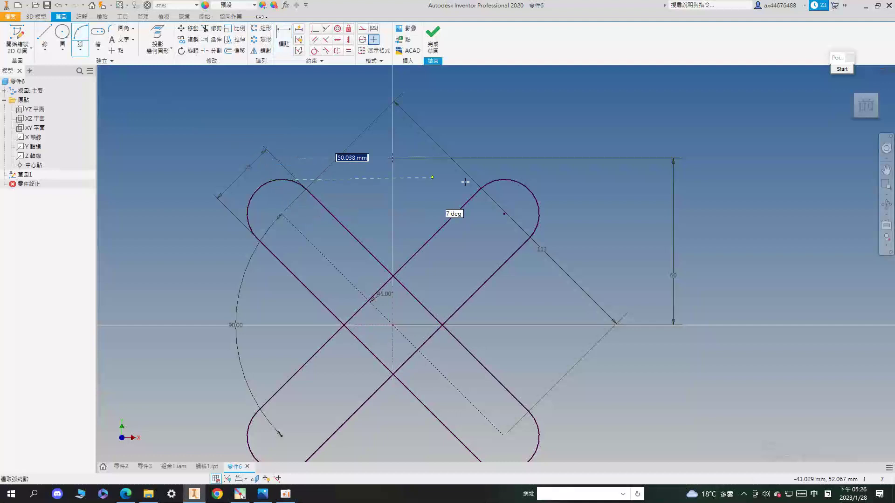
{"action": "left_click", "coordinate": [516, 180]}
{"action": "left_click", "coordinate": [393, 159]}
{"action": "left_click", "coordinate": [315, 51]}
{"action": "left_click", "coordinate": [483, 185]}
{"action": "left_click", "coordinate": [392, 157]}
Step: Circular-pattern the upper arc about the origin with 4 instances over 360 degrees
{"action": "scroll", "coordinate": [373, 159], "scroll_direction": "down", "scroll_amount": 3}
{"action": "left_click", "coordinate": [263, 39]}
{"action": "left_click", "coordinate": [372, 162]}
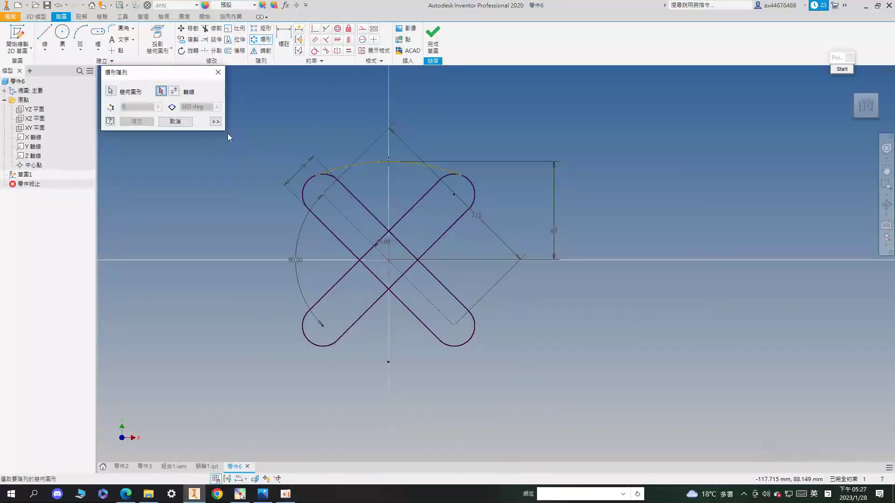
{"action": "left_click", "coordinate": [389, 261]}
{"action": "double_click", "coordinate": [138, 106]}
{"action": "type", "text": "4"}
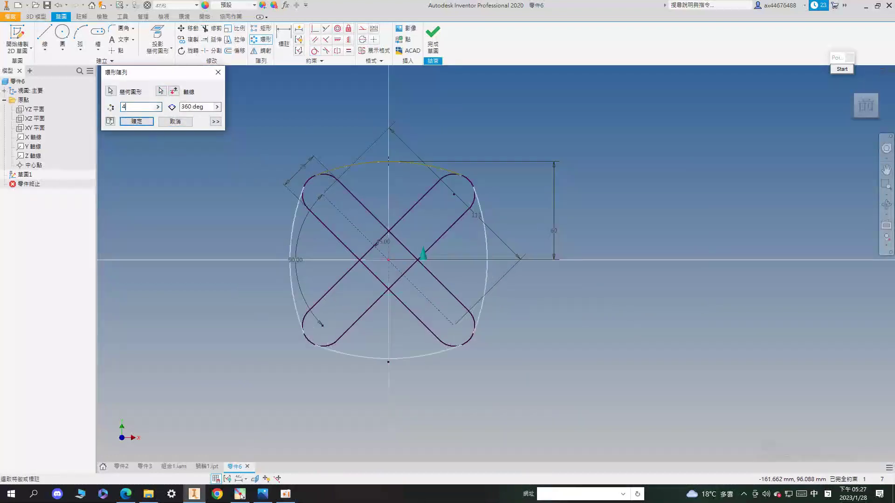
{"action": "key", "text": "Return"}
Step: Extrude all the enclosed regions of the cover outline by 7 mm
{"action": "key", "text": "e"}
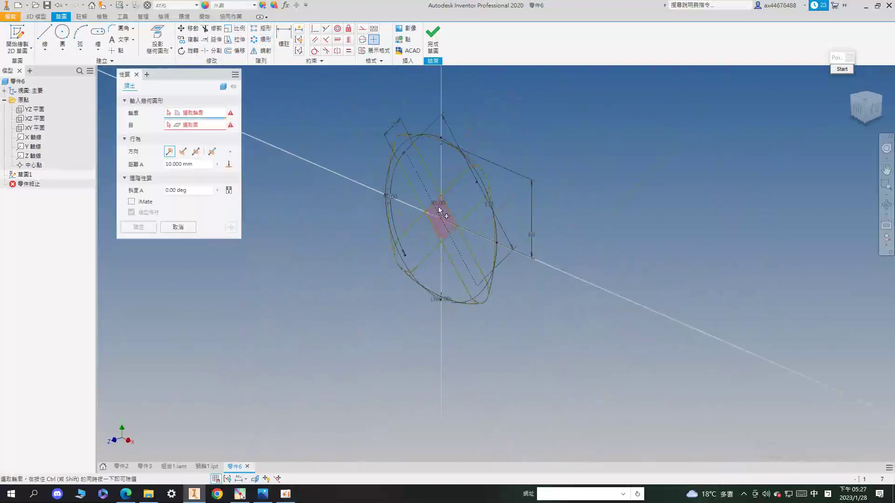
{"action": "left_click", "coordinate": [862, 110]}
{"action": "scroll", "coordinate": [447, 182], "scroll_direction": "up", "scroll_amount": 5}
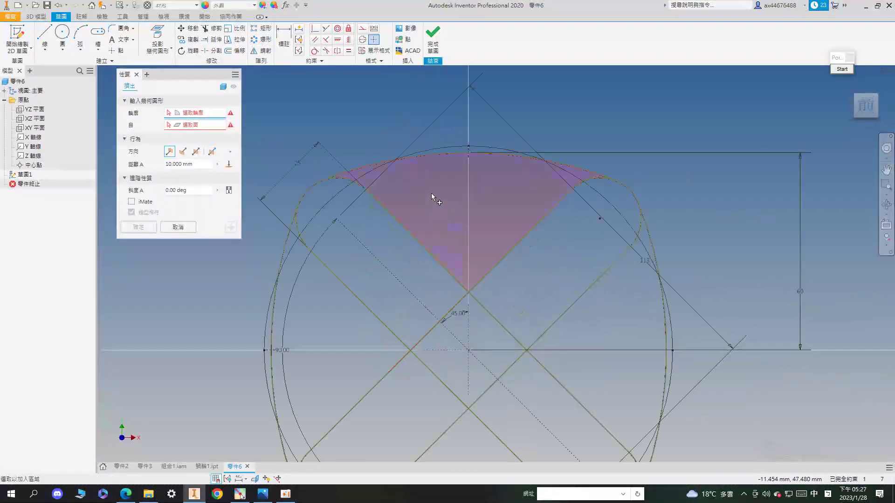
{"action": "left_click", "coordinate": [431, 193]}
{"action": "left_click", "coordinate": [563, 250]}
{"action": "left_click", "coordinate": [345, 344]}
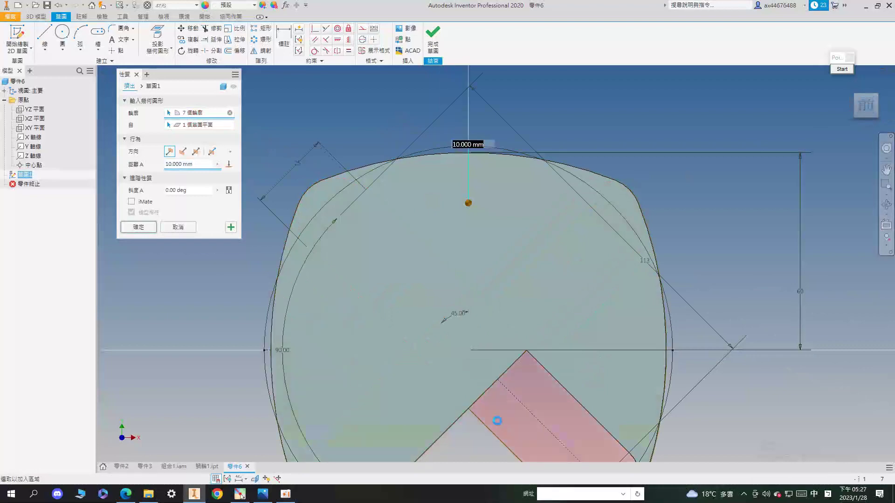
{"action": "left_click", "coordinate": [502, 435]}
{"action": "scroll", "coordinate": [539, 411], "scroll_direction": "down", "scroll_amount": 3}
{"action": "left_click", "coordinate": [479, 289]}
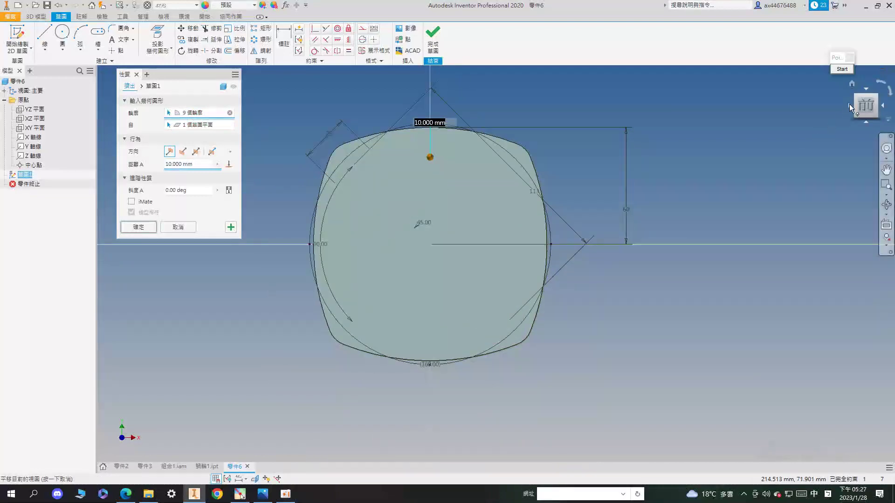
{"action": "left_click", "coordinate": [857, 100]}
{"action": "type", "text": "7"}
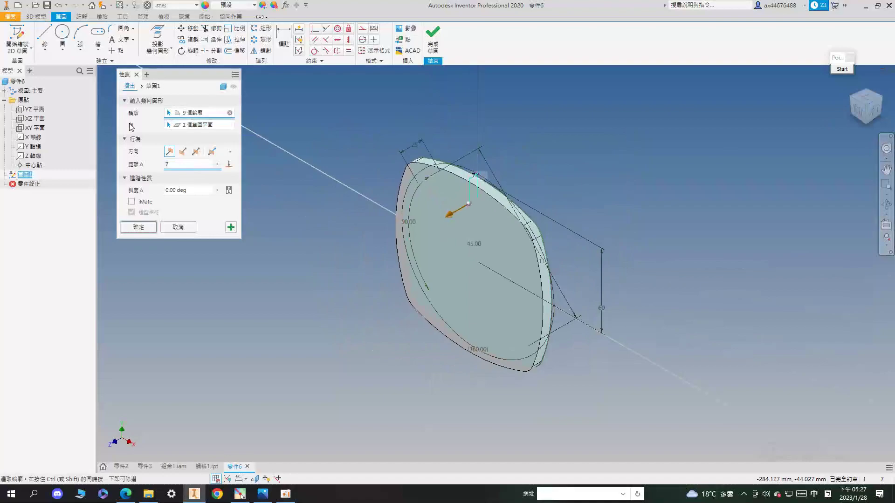
{"action": "key", "text": "Return"}
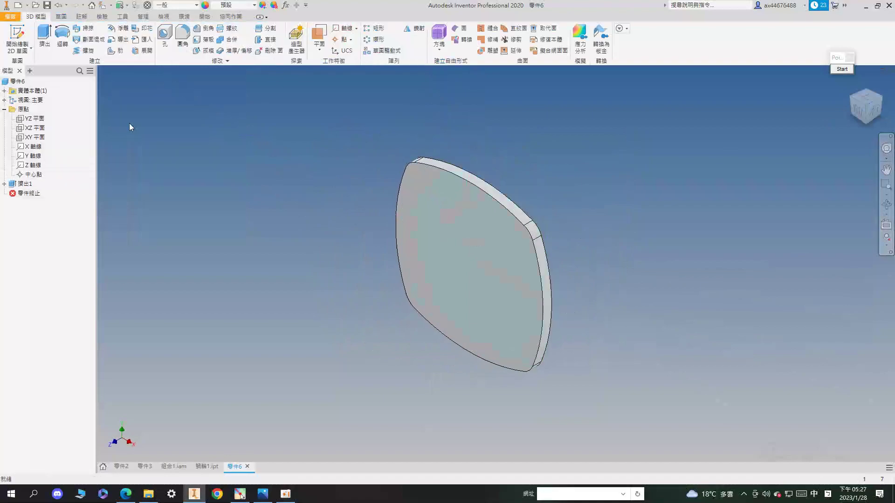
Step: Switch to the exam PDF and trace the cover's raised four-armed outline in red around the page 29 view
{"action": "left_click", "coordinate": [126, 494]}
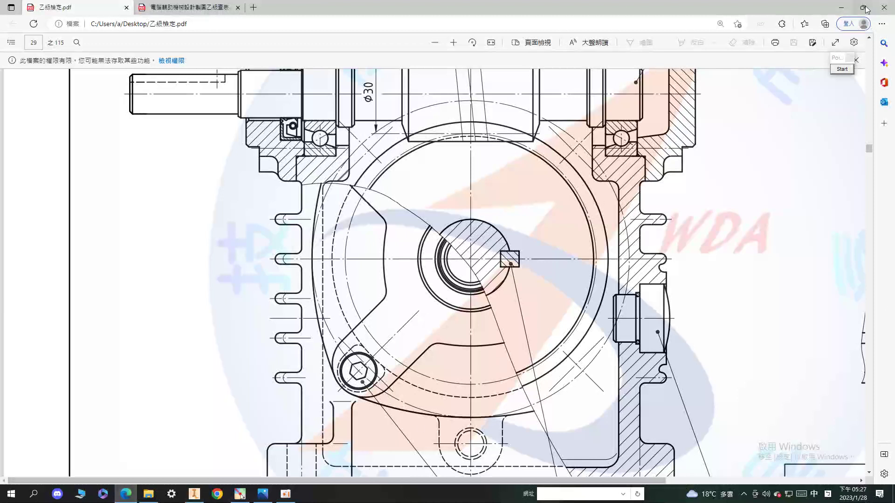
{"action": "left_click", "coordinate": [842, 69]}
{"action": "left_click", "coordinate": [848, 107]}
{"action": "left_click", "coordinate": [352, 186]}
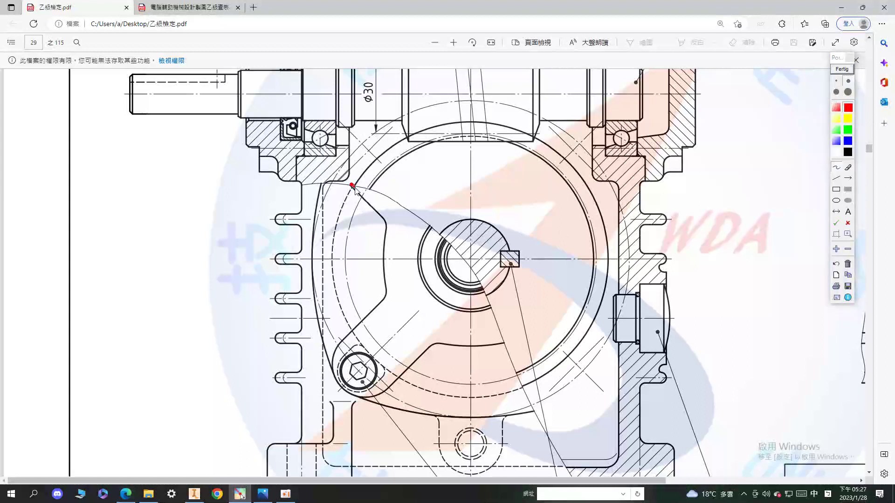
{"action": "mouse_move", "coordinate": [385, 243]}
{"action": "left_mouse_down"}
{"action": "mouse_move", "coordinate": [384, 299]}
{"action": "mouse_move", "coordinate": [337, 349]}
{"action": "left_mouse_up"}
{"action": "mouse_move", "coordinate": [351, 397]}
{"action": "left_mouse_down"}
{"action": "mouse_move", "coordinate": [393, 385]}
{"action": "mouse_move", "coordinate": [431, 353]}
{"action": "left_mouse_up"}
{"action": "mouse_move", "coordinate": [516, 341]}
{"action": "left_mouse_down"}
{"action": "mouse_move", "coordinate": [540, 375]}
{"action": "mouse_move", "coordinate": [576, 384]}
{"action": "mouse_move", "coordinate": [598, 352]}
{"action": "left_mouse_up"}
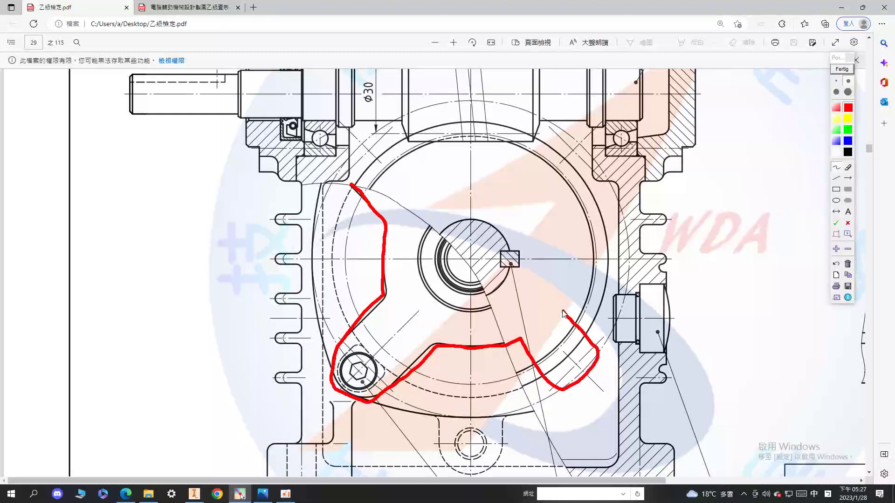
{"action": "left_click_drag", "start_coordinate": [566, 300], "coordinate": [559, 226]}
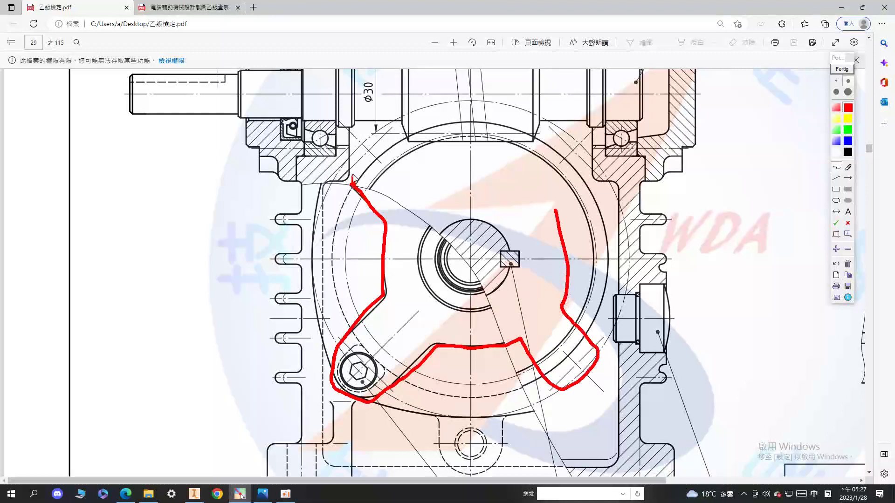
{"action": "mouse_move", "coordinate": [359, 194]}
{"action": "left_mouse_down"}
{"action": "mouse_move", "coordinate": [379, 143]}
{"action": "mouse_move", "coordinate": [411, 170]}
{"action": "mouse_move", "coordinate": [512, 188]}
{"action": "left_mouse_up"}
{"action": "mouse_move", "coordinate": [573, 144]}
{"action": "left_mouse_down"}
{"action": "mouse_move", "coordinate": [568, 209]}
{"action": "mouse_move", "coordinate": [548, 214]}
{"action": "left_mouse_up"}
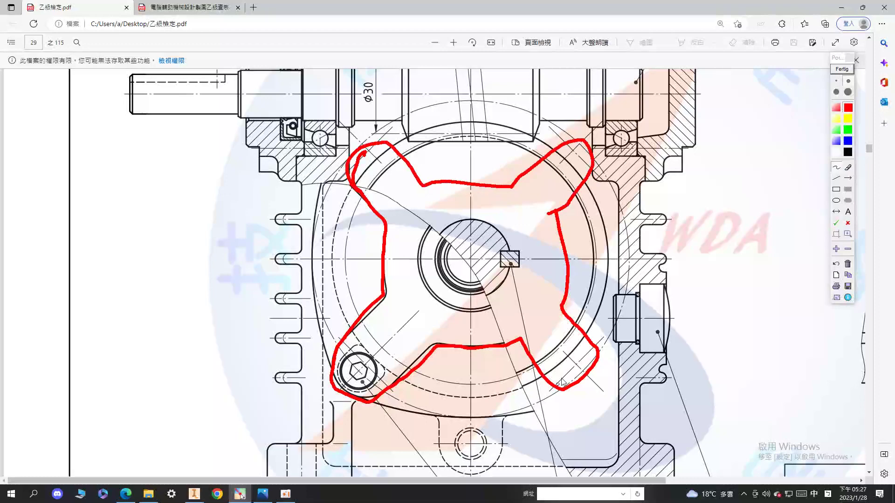
{"action": "left_click", "coordinate": [842, 69]}
Step: Mark the cover base plate's thickness in the page 30 view with a red arrow labelled 7
{"action": "scroll", "coordinate": [460, 223], "scroll_direction": "down", "scroll_amount": 15}
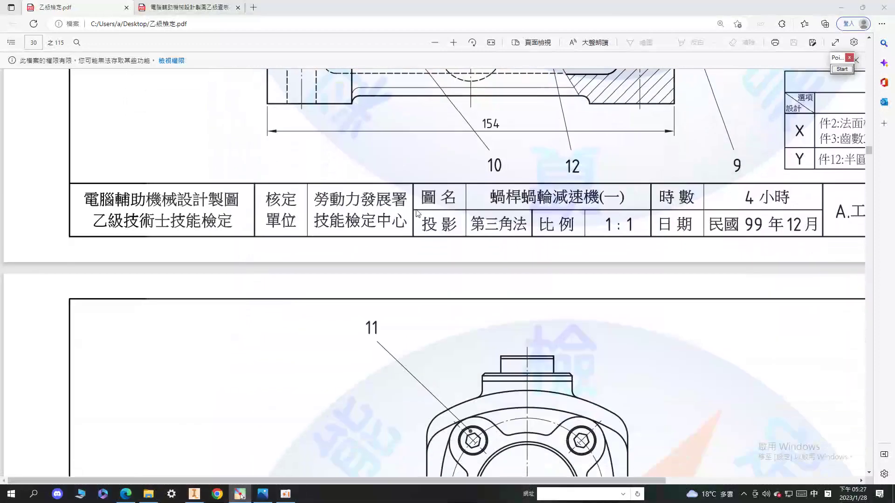
{"action": "scroll", "coordinate": [417, 221], "scroll_direction": "down", "scroll_amount": 3}
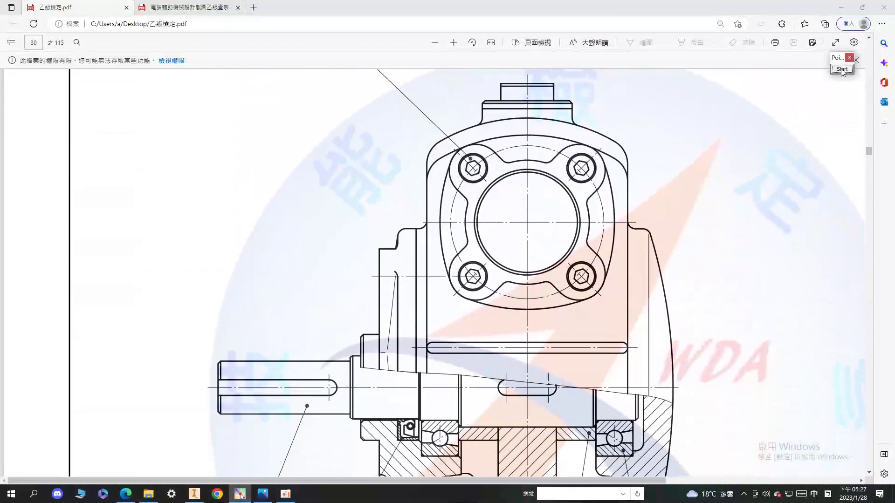
{"action": "left_click", "coordinate": [841, 70]}
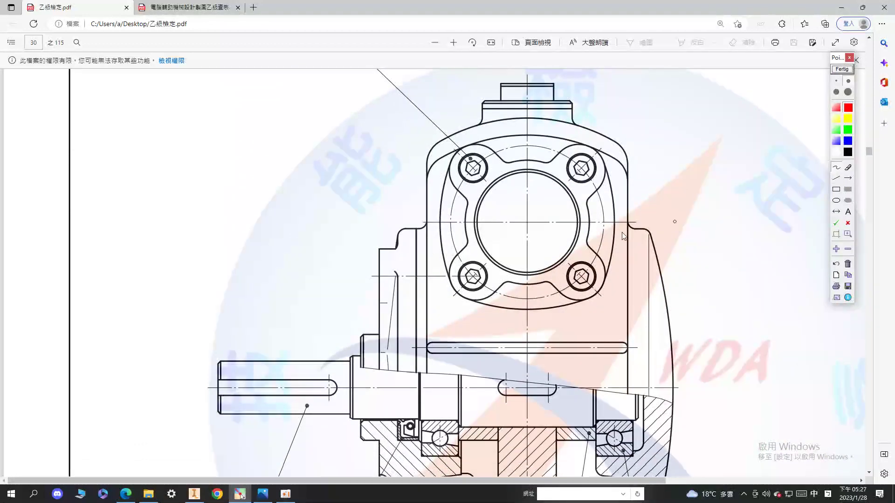
{"action": "left_click", "coordinate": [417, 234]}
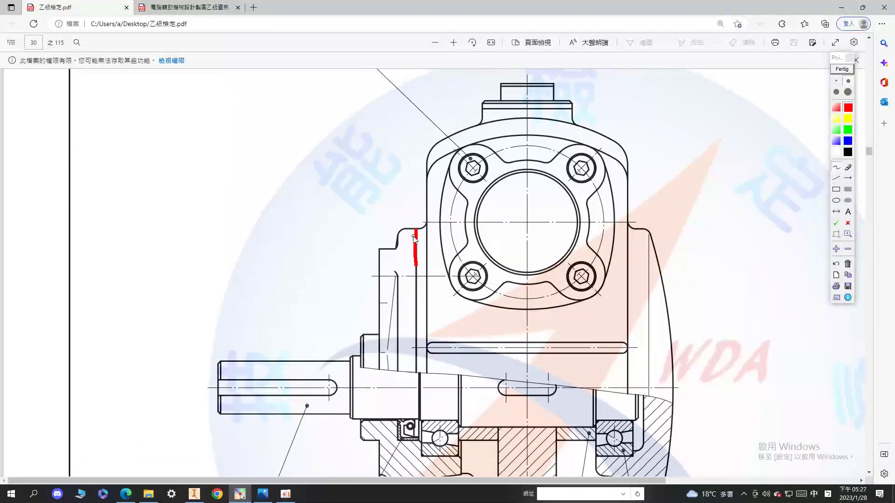
{"action": "left_click_drag", "start_coordinate": [408, 192], "coordinate": [403, 219]}
{"action": "left_click", "coordinate": [839, 169]}
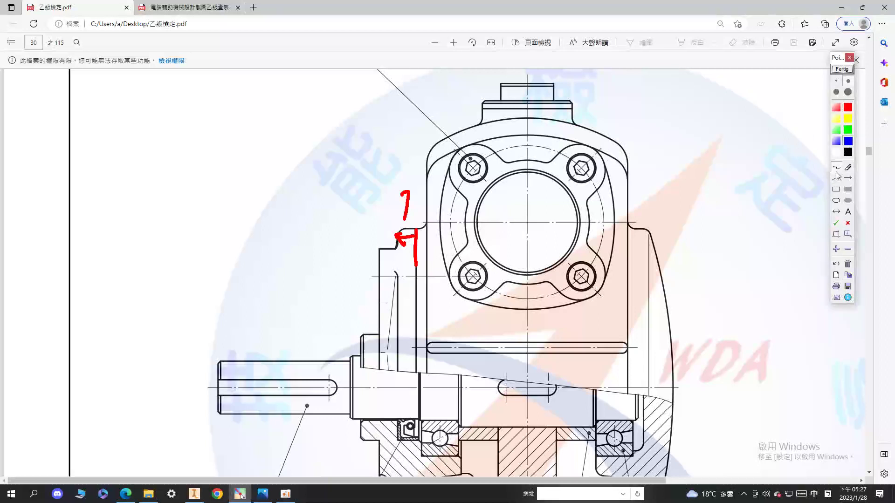
Step: Mark the raised section's thickness beside the base plate with a blue line and arrow labelled 7, and finish annotating
{"action": "left_click_drag", "start_coordinate": [395, 244], "coordinate": [397, 301]}
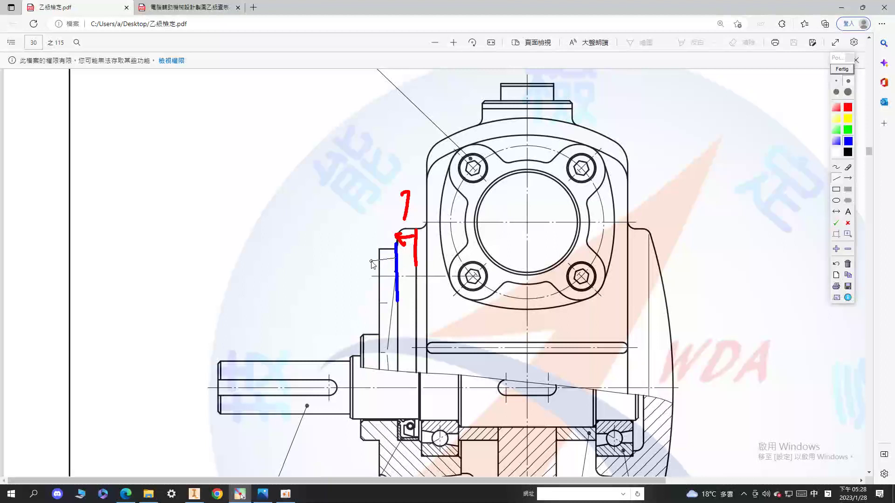
{"action": "left_click", "coordinate": [836, 167]}
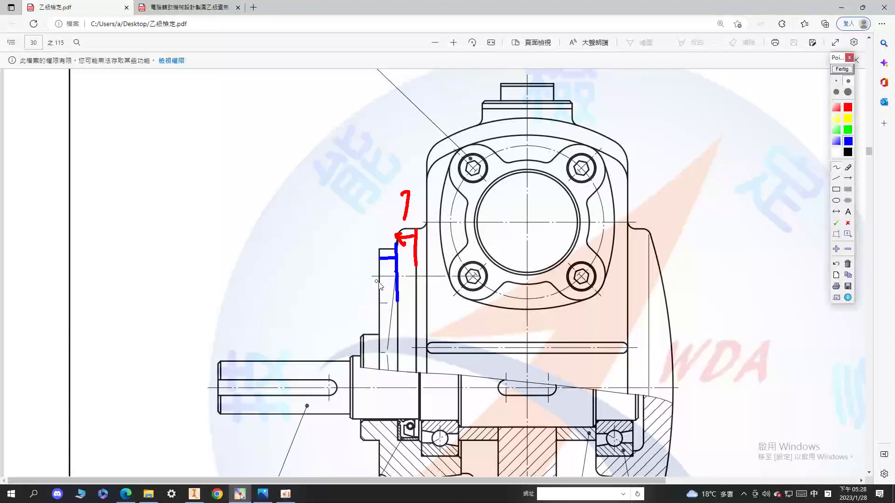
{"action": "left_click_drag", "start_coordinate": [383, 260], "coordinate": [380, 265]}
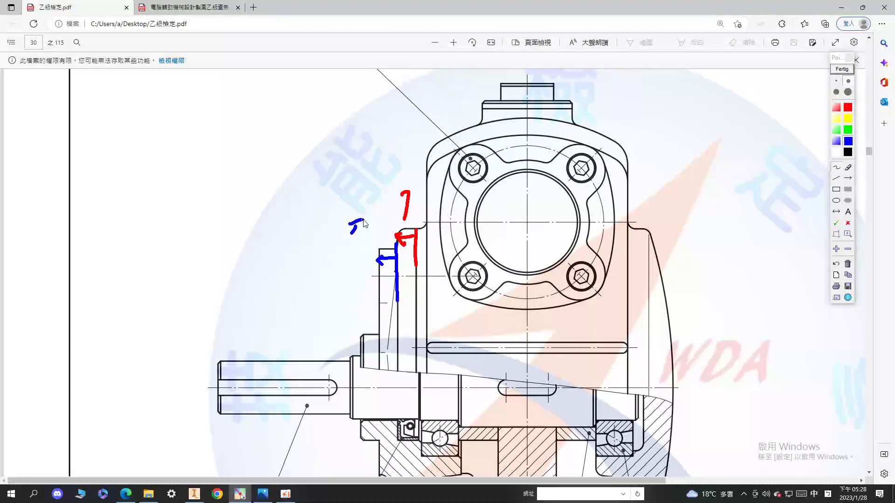
{"action": "left_click", "coordinate": [841, 81]}
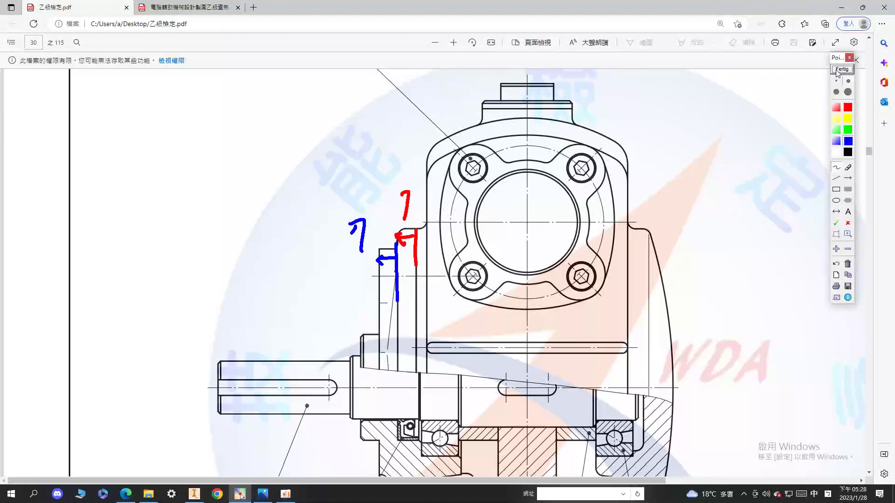
{"action": "left_click", "coordinate": [838, 70]}
Step: Switch to Inventor, start a sketch on the plate's front face and draw two crossing centre-to-centre slots between the diagonally opposite corner centres
{"action": "left_click", "coordinate": [195, 494]}
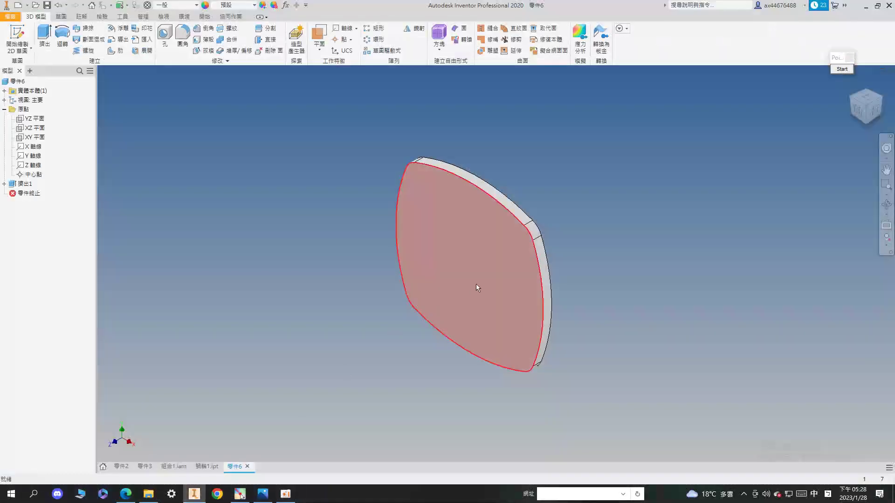
{"action": "left_click", "coordinate": [478, 317]}
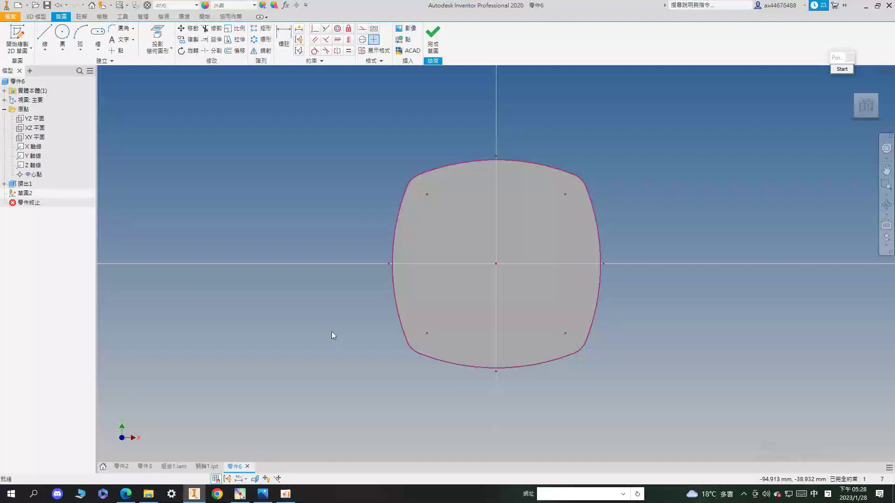
{"action": "left_click", "coordinate": [98, 47]}
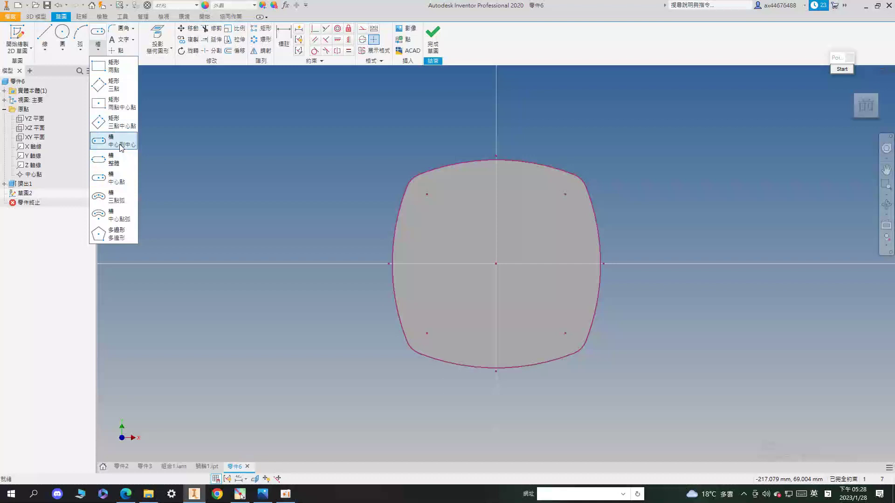
{"action": "left_click", "coordinate": [120, 148]}
{"action": "left_click", "coordinate": [426, 194]}
{"action": "left_click", "coordinate": [565, 333]}
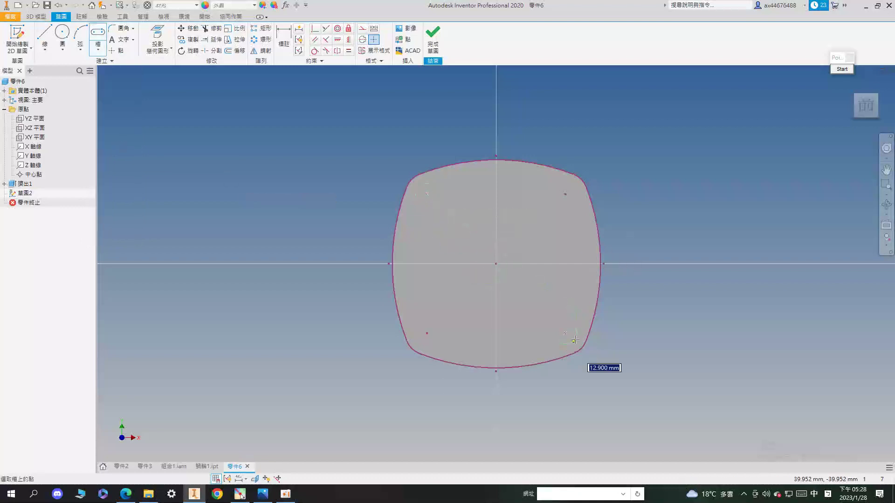
{"action": "left_click", "coordinate": [600, 366]}
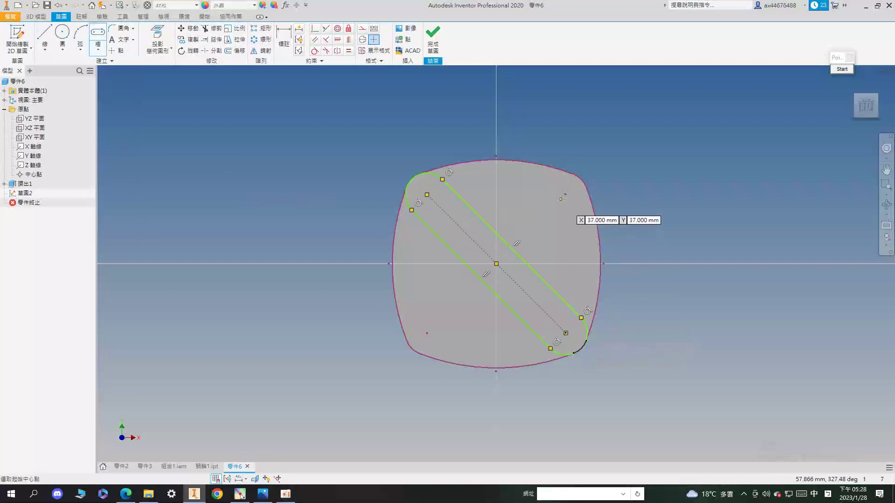
{"action": "left_click", "coordinate": [427, 333]}
{"action": "left_click", "coordinate": [426, 355]}
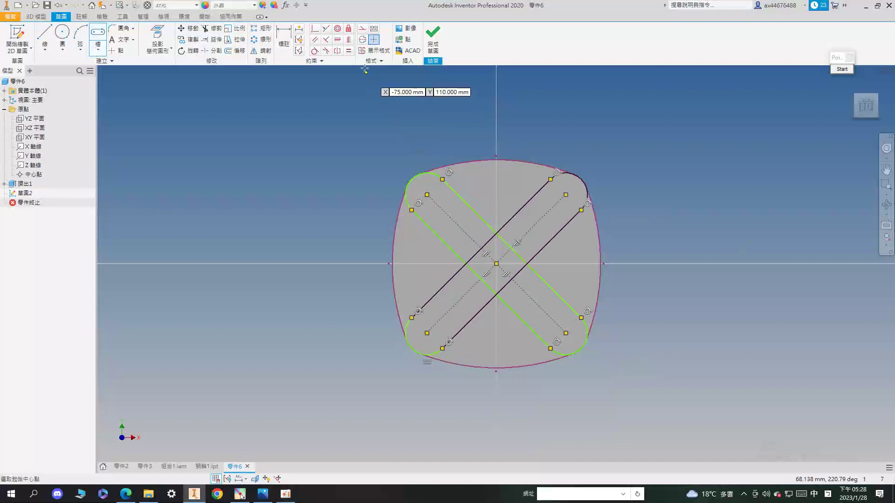
Step: Make the lower-left slot end arc tangent to the plate's left outline arc
{"action": "left_click", "coordinate": [314, 51]}
{"action": "left_click", "coordinate": [409, 336]}
{"action": "left_click", "coordinate": [402, 327]}
{"action": "scroll", "coordinate": [391, 317], "scroll_direction": "down", "scroll_amount": 2}
{"action": "scroll", "coordinate": [376, 305], "scroll_direction": "up", "scroll_amount": 3}
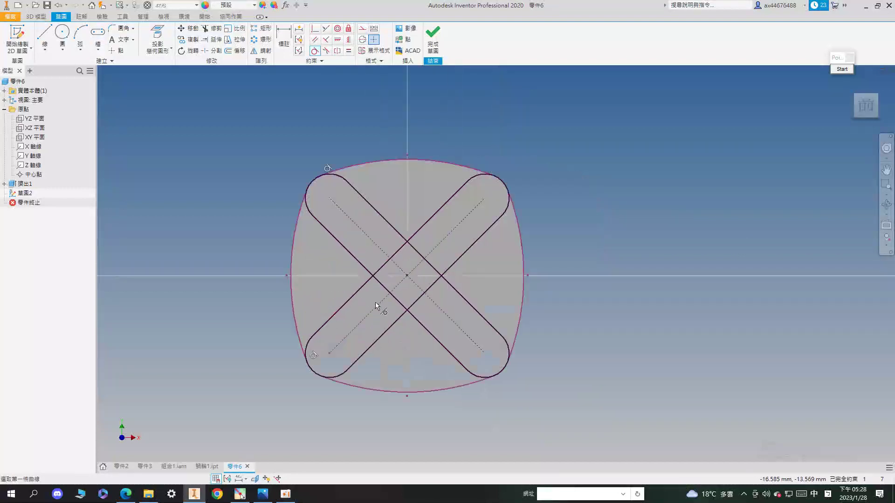
{"action": "middle_click_drag", "start_coordinate": [376, 305], "coordinate": [388, 299]}
{"action": "key", "text": "Escape"}
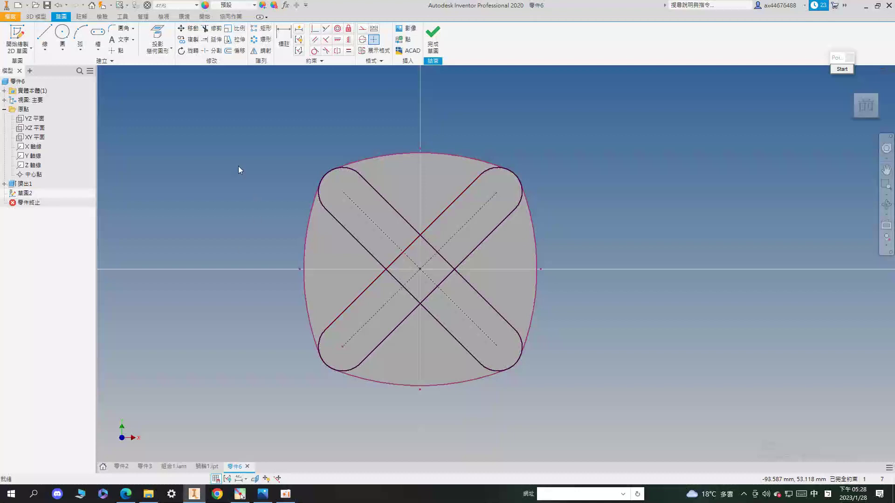
Step: Place a sketch point above the origin, project the centre axes, and dimension the point 33 mm from the horizontal axis
{"action": "left_click", "coordinate": [116, 52]}
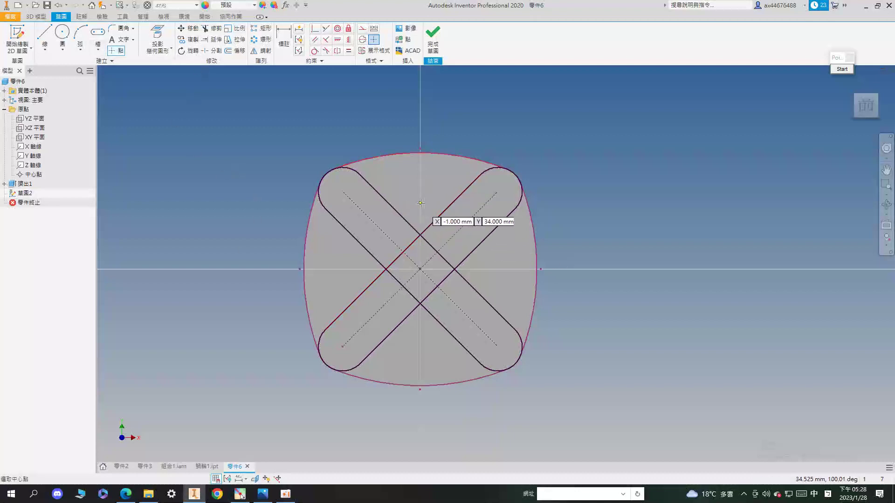
{"action": "left_click", "coordinate": [157, 45]}
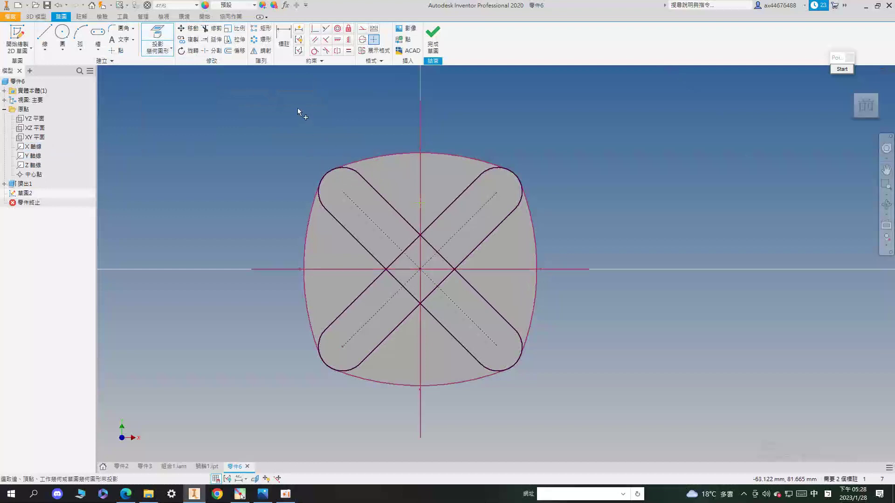
{"action": "key", "text": "d"}
{"action": "left_click", "coordinate": [421, 205]}
{"action": "left_click", "coordinate": [490, 269]}
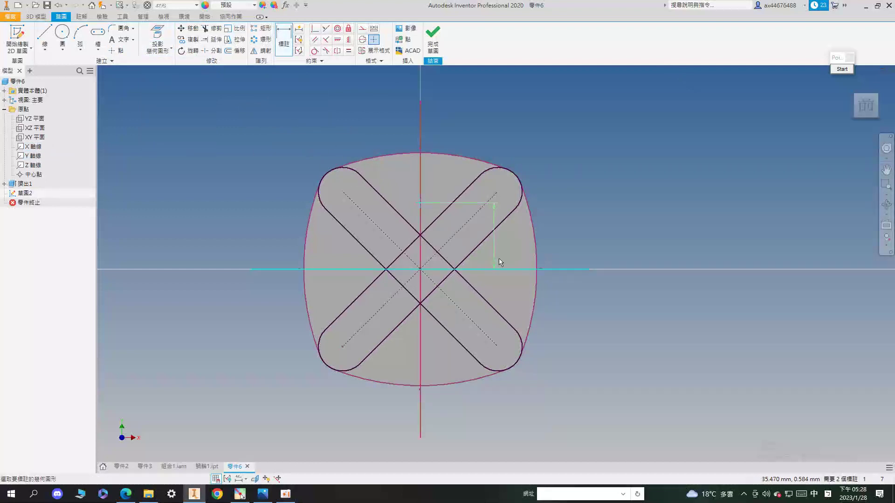
{"action": "left_click", "coordinate": [506, 253]}
{"action": "type", "text": "33"}
{"action": "key", "text": "Return"}
Step: Constrain the 33 mm point vertically in line with the origin
{"action": "left_click", "coordinate": [348, 39]}
{"action": "left_click", "coordinate": [420, 269]}
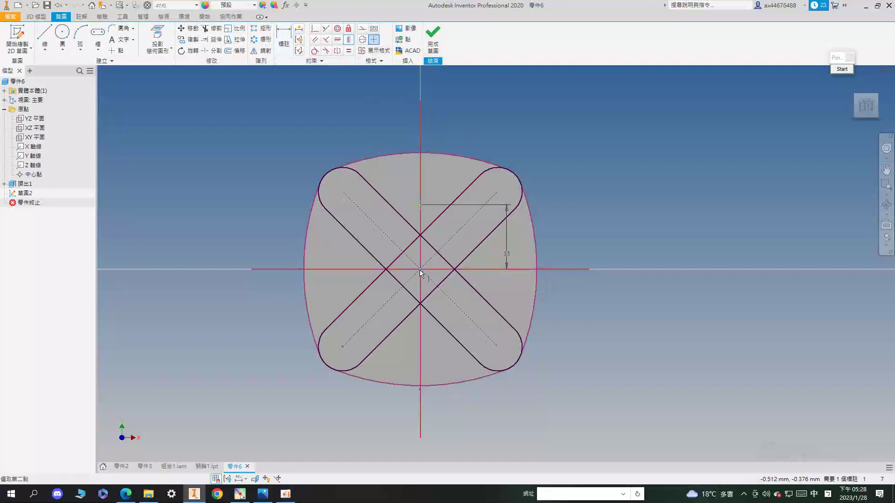
{"action": "left_click", "coordinate": [420, 205]}
Step: Try a three-point arc between the inner edges of the two upper slot arms through the 33 mm point, and undo it
{"action": "left_click", "coordinate": [80, 36]}
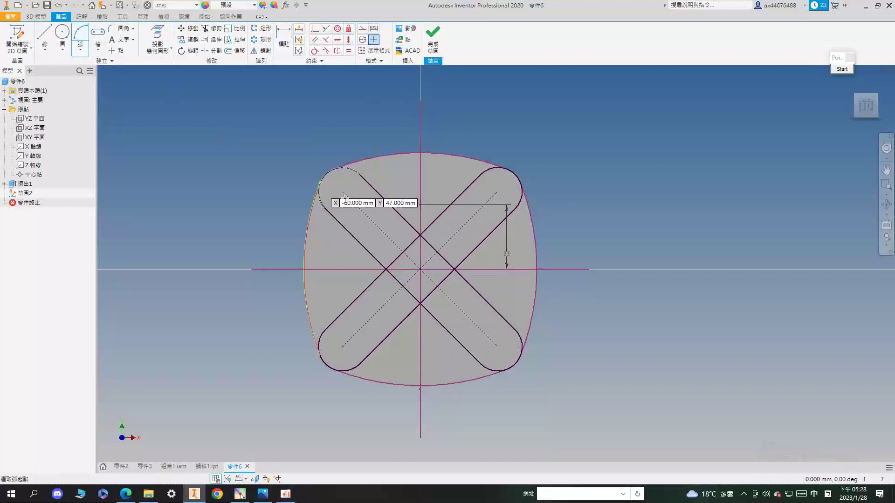
{"action": "scroll", "coordinate": [409, 213], "scroll_direction": "down", "scroll_amount": 3}
{"action": "left_click", "coordinate": [380, 203]}
{"action": "left_click", "coordinate": [482, 204]}
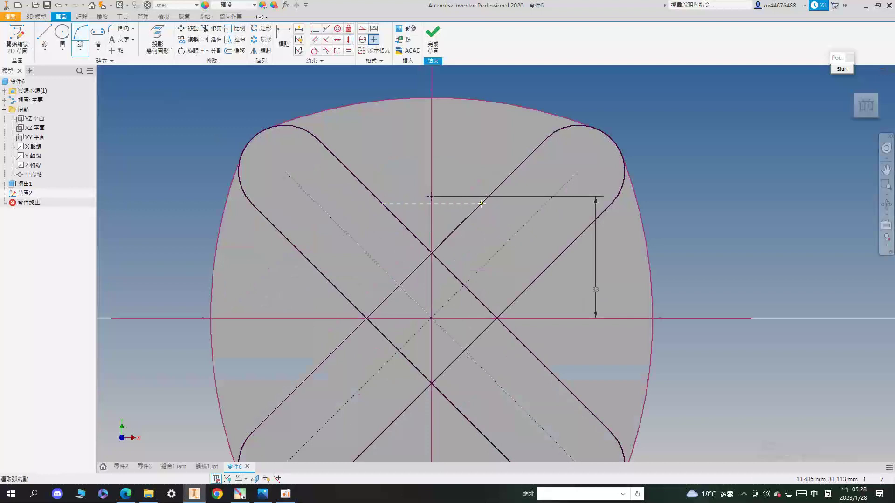
{"action": "left_click", "coordinate": [431, 196]}
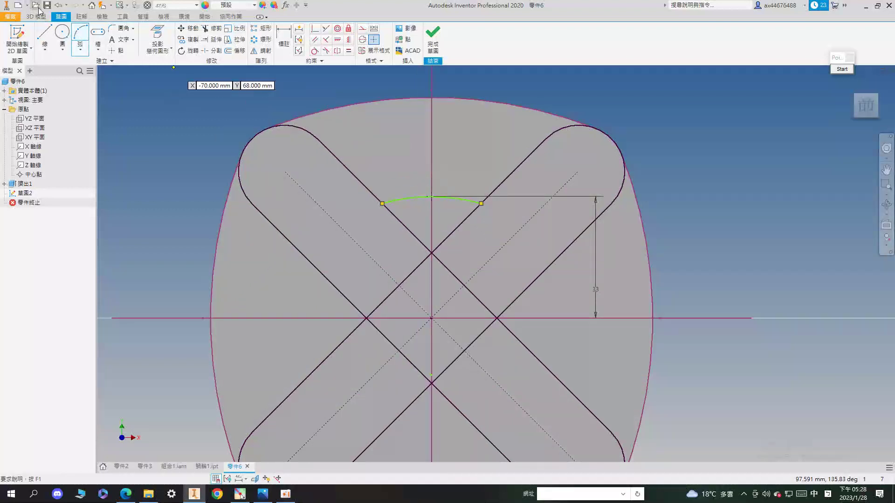
{"action": "left_click", "coordinate": [58, 8]}
Step: Draw a three-point arc starting on the inner edge of the upper-left slot arm
{"action": "left_click", "coordinate": [382, 203]}
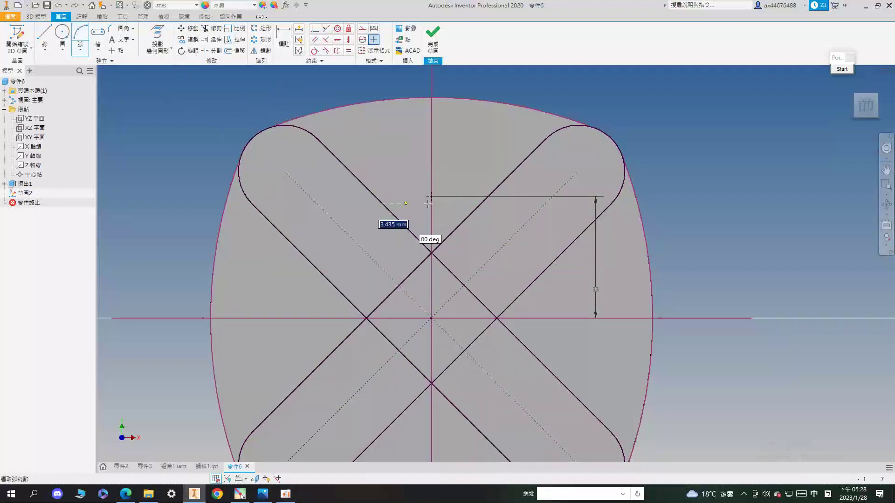
Step: Sketch a three-point arc between the two slots' inner edges above the centre and make its endpoints symmetric about the vertical axis
{"action": "left_click", "coordinate": [481, 204]}
{"action": "left_click", "coordinate": [430, 196]}
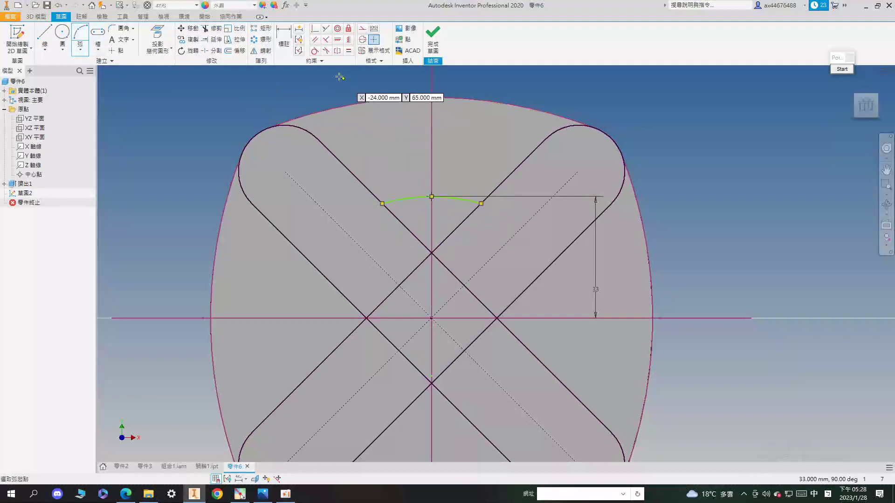
{"action": "key", "text": "Escape"}
{"action": "left_click", "coordinate": [337, 51]}
{"action": "left_click", "coordinate": [388, 213]}
{"action": "left_click", "coordinate": [483, 207]}
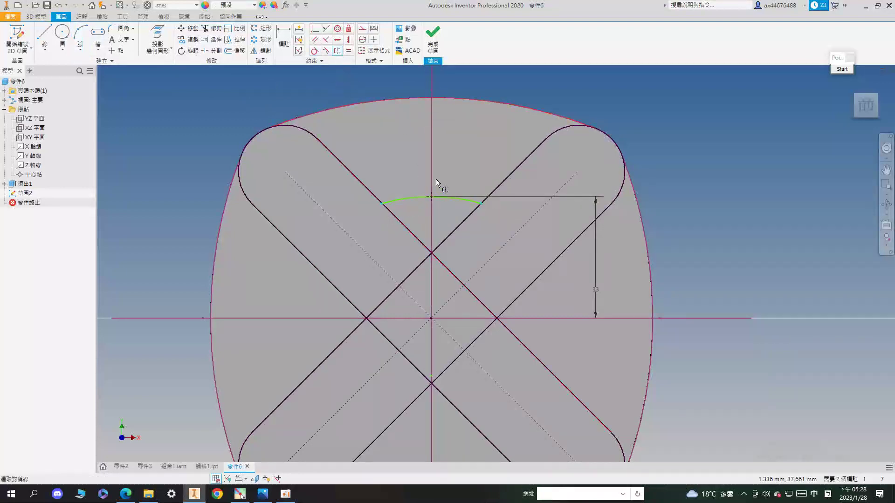
Step: Dimension the arc's endpoint height above the horizontal axis as 32 mm
{"action": "left_click", "coordinate": [284, 40]}
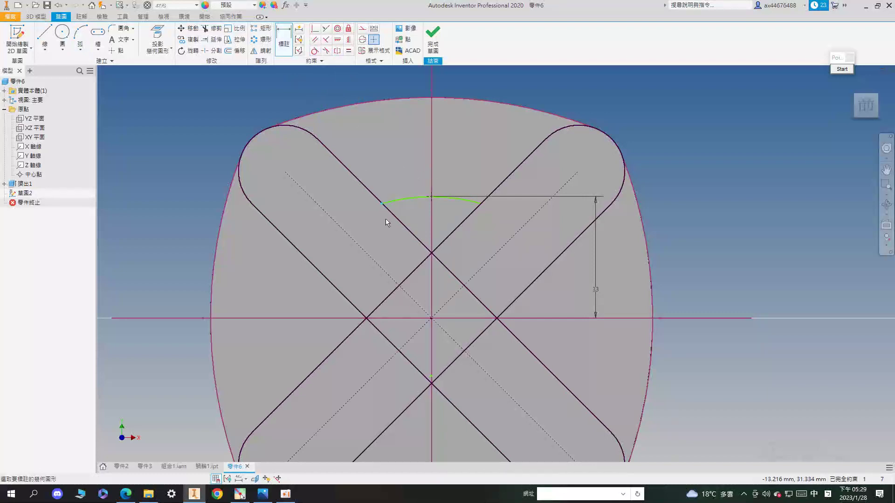
{"action": "left_click", "coordinate": [398, 317]}
{"action": "left_click", "coordinate": [362, 280]}
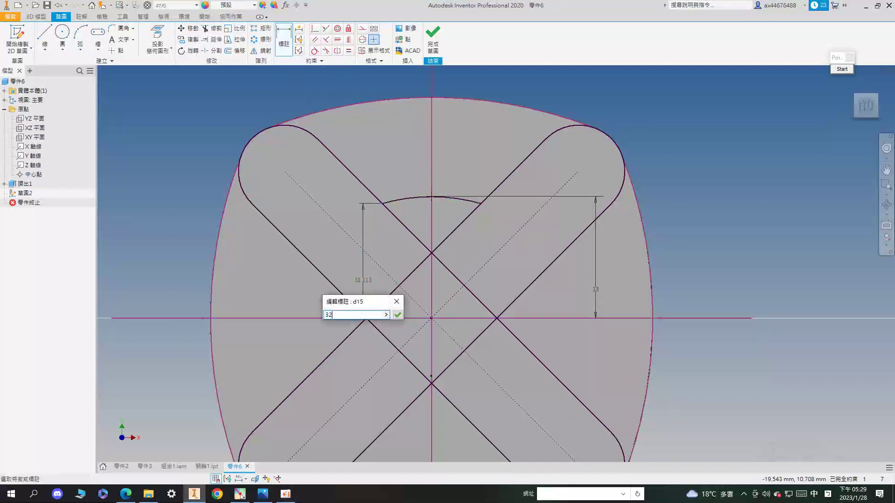
{"action": "key", "text": "Return"}
Step: Create a circular pattern of the arc around the sketch centre, giving four arcs over the full circle
{"action": "left_click", "coordinate": [264, 39]}
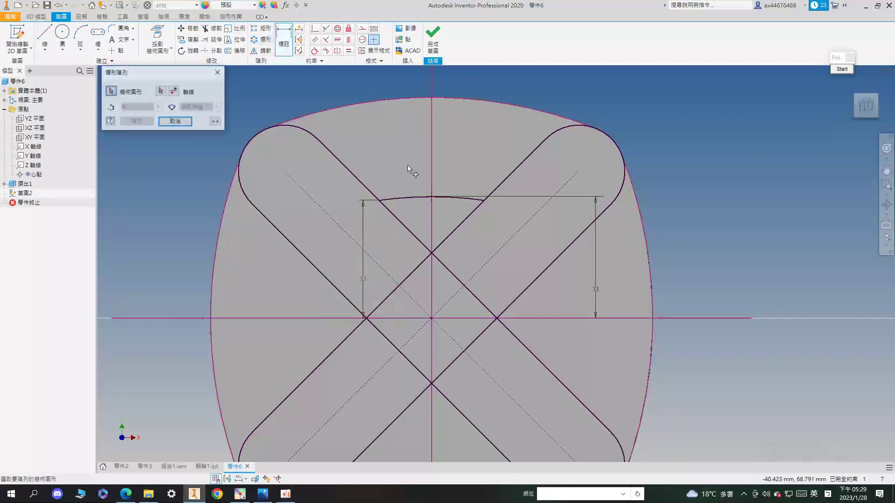
{"action": "left_click", "coordinate": [459, 196]}
{"action": "left_click", "coordinate": [160, 91]}
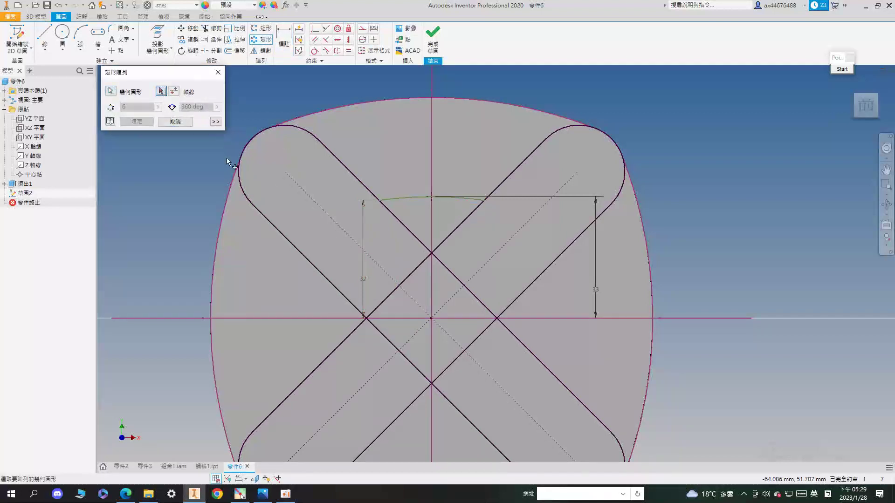
{"action": "left_click", "coordinate": [431, 318]}
{"action": "left_click", "coordinate": [136, 121]}
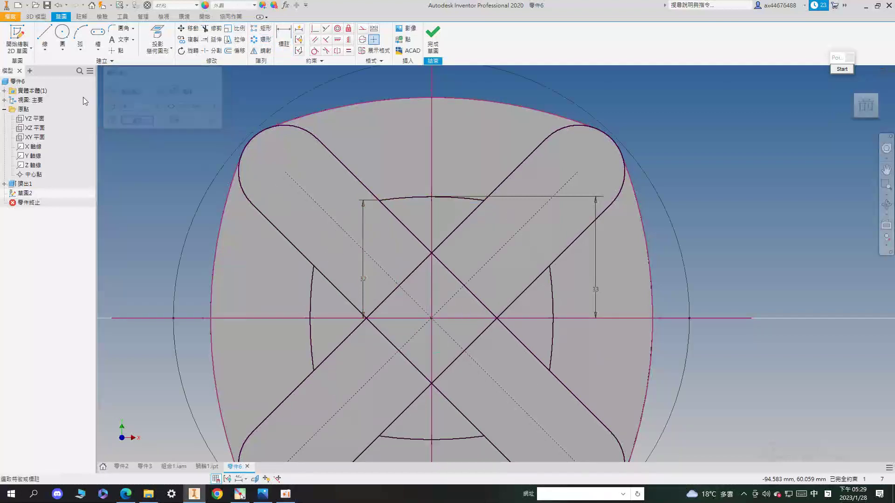
Step: Extrude both crossing slots and the four arc-bounded regions between them 7 mm outward, joined to the plate
{"action": "key", "text": "e"}
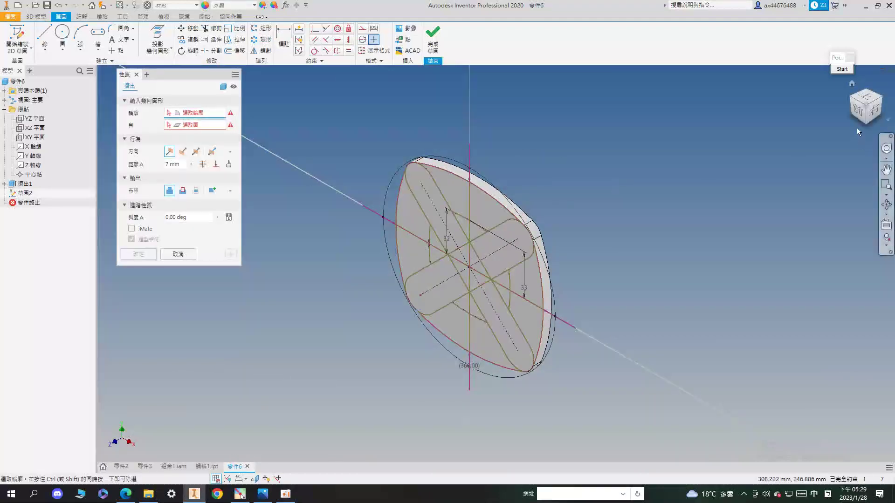
{"action": "left_click", "coordinate": [854, 114]}
{"action": "left_click", "coordinate": [466, 192]}
{"action": "left_click", "coordinate": [559, 303]}
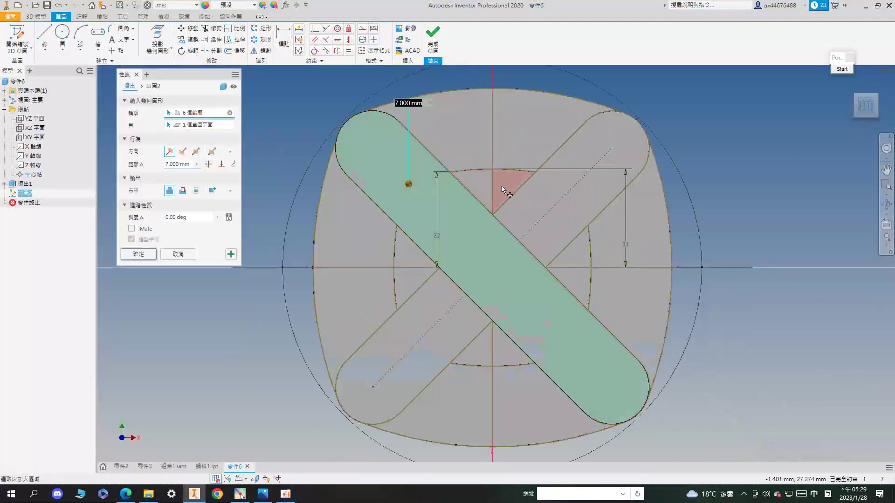
{"action": "left_click", "coordinate": [561, 203]}
{"action": "left_click", "coordinate": [571, 275]}
{"action": "left_click", "coordinate": [505, 352]}
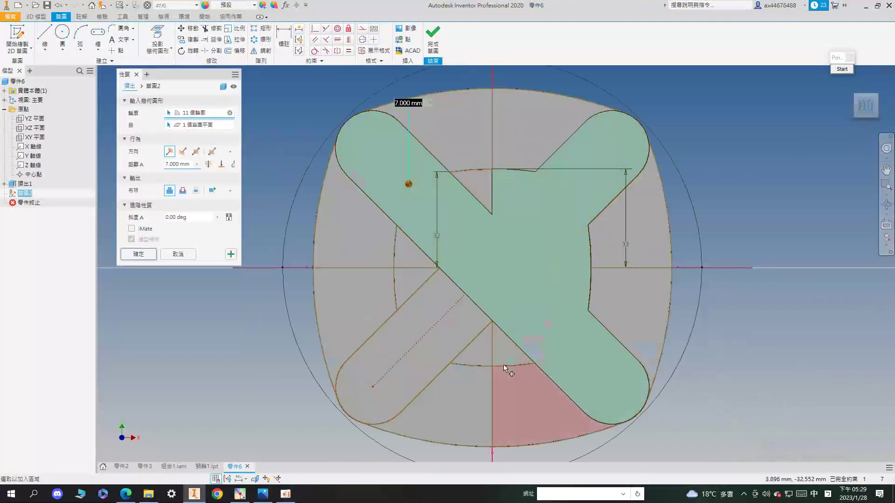
{"action": "left_click", "coordinate": [512, 386]}
{"action": "left_click", "coordinate": [484, 348]}
{"action": "left_click", "coordinate": [448, 313]}
{"action": "left_click", "coordinate": [413, 280]}
{"action": "left_click", "coordinate": [413, 252]}
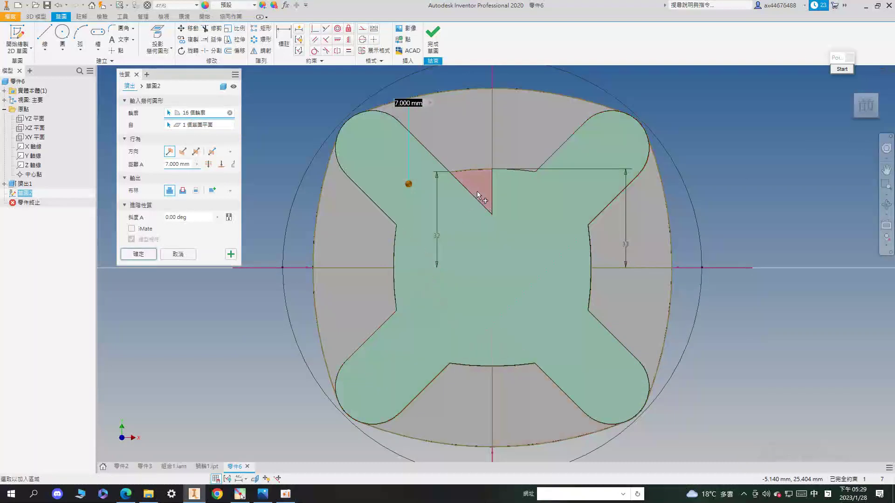
{"action": "left_click", "coordinate": [477, 191]}
{"action": "scroll", "coordinate": [508, 268], "scroll_direction": "down", "scroll_amount": 3}
{"action": "left_click", "coordinate": [873, 102]}
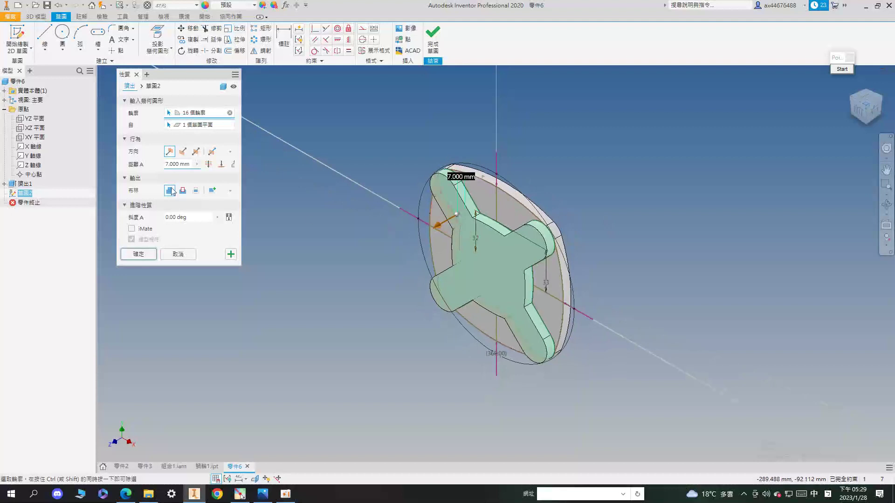
{"action": "left_click", "coordinate": [138, 254]}
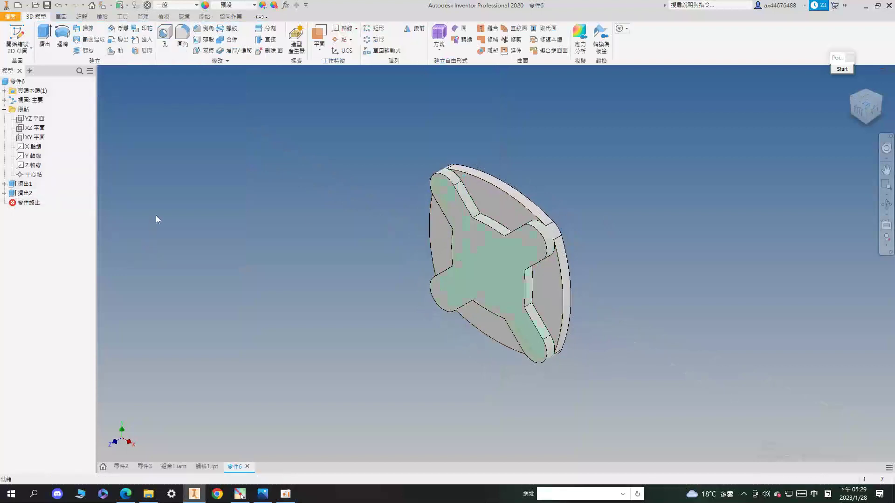
Step: Switch to the PDF assembly drawing in Edge and mark the boss around the shaft with a blue rectangle
{"action": "left_click", "coordinate": [125, 493]}
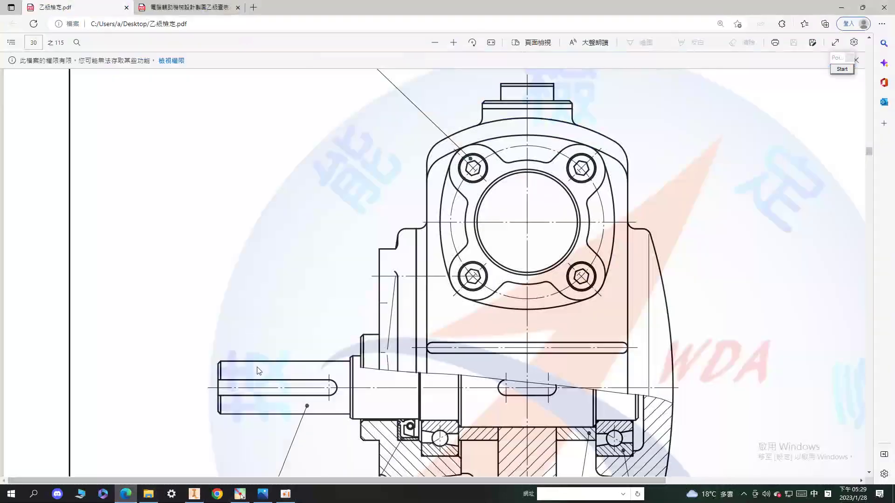
{"action": "scroll", "coordinate": [335, 321], "scroll_direction": "down", "scroll_amount": 2}
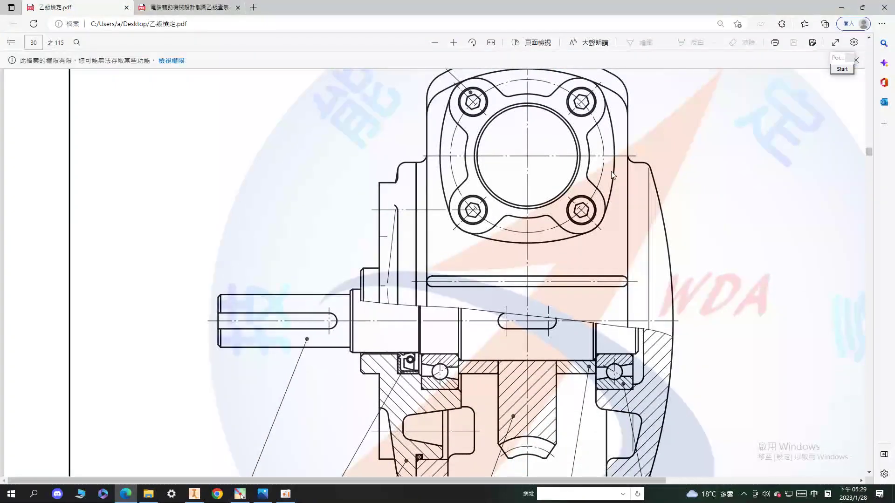
{"action": "left_click", "coordinate": [838, 70]}
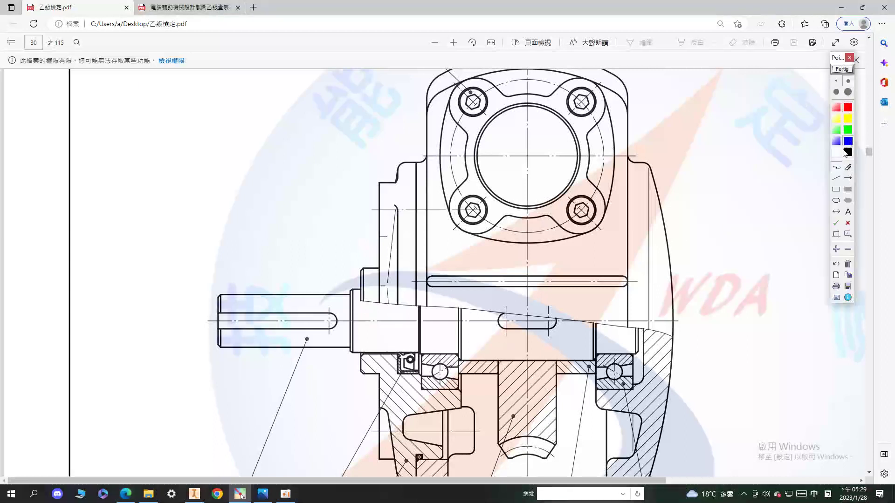
{"action": "mouse_move", "coordinate": [363, 372]}
{"action": "left_mouse_down"}
{"action": "mouse_move", "coordinate": [386, 282]}
{"action": "mouse_move", "coordinate": [381, 270]}
{"action": "left_mouse_up"}
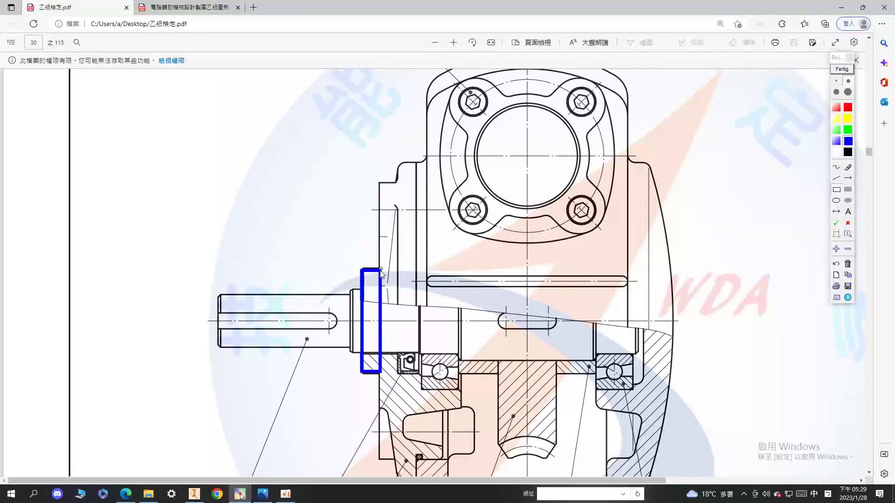
{"action": "left_click", "coordinate": [841, 70]}
Step: Return to Inventor and sketch a circle about 29 mm in diameter at the centre of the cross's front face
{"action": "left_click", "coordinate": [193, 493]}
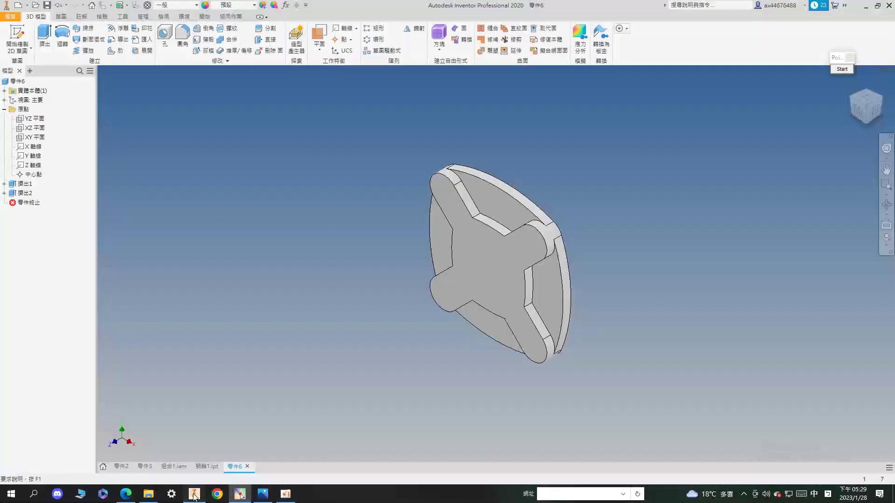
{"action": "right_click", "coordinate": [476, 225]}
{"action": "left_click", "coordinate": [468, 250]}
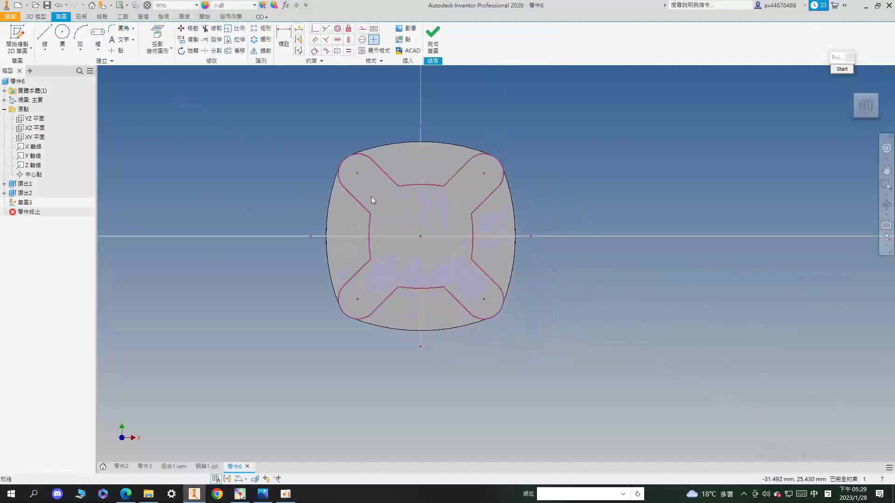
{"action": "left_click", "coordinate": [64, 45]}
{"action": "left_click", "coordinate": [420, 236]}
{"action": "left_click", "coordinate": [427, 215]}
Step: Set the centre circle's diameter to 40 mm and extrude it 7 mm outward as a boss joined to the cross
{"action": "key", "text": "d"}
{"action": "left_click", "coordinate": [443, 234]}
{"action": "left_click", "coordinate": [432, 232]}
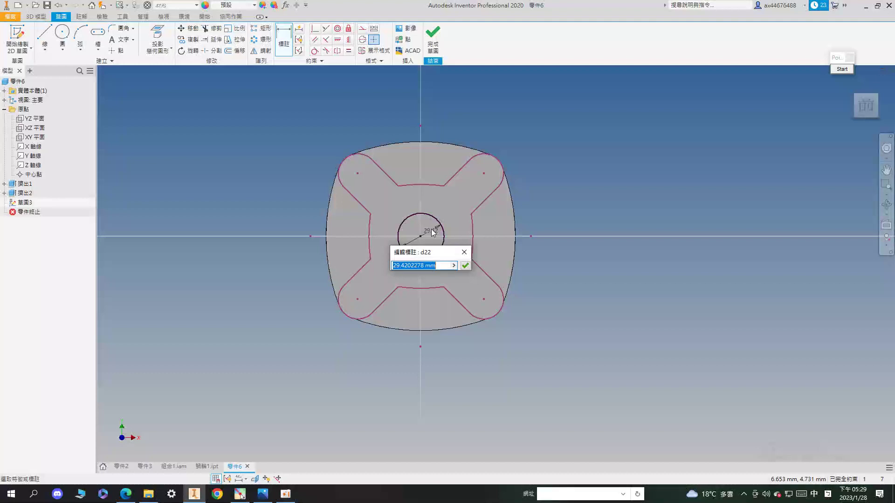
{"action": "type", "text": "40"}
{"action": "key", "text": "Return"}
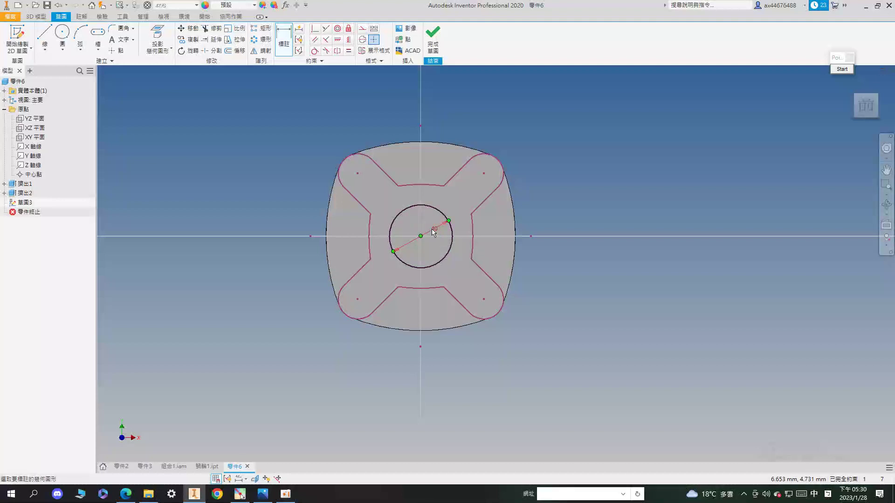
{"action": "key", "text": "e"}
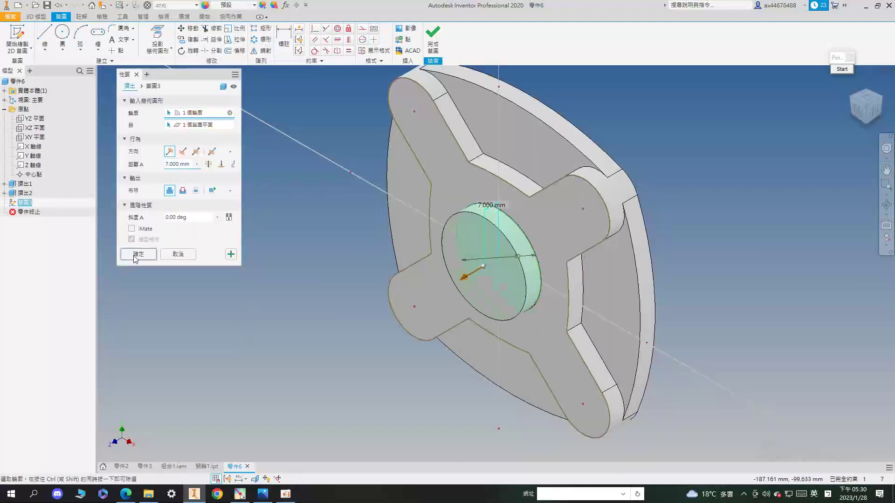
{"action": "key", "text": "Return"}
Step: Switch to the PDF drawing in Edge and trace the end cover's stepped outer profile in red
{"action": "left_click", "coordinate": [126, 494]}
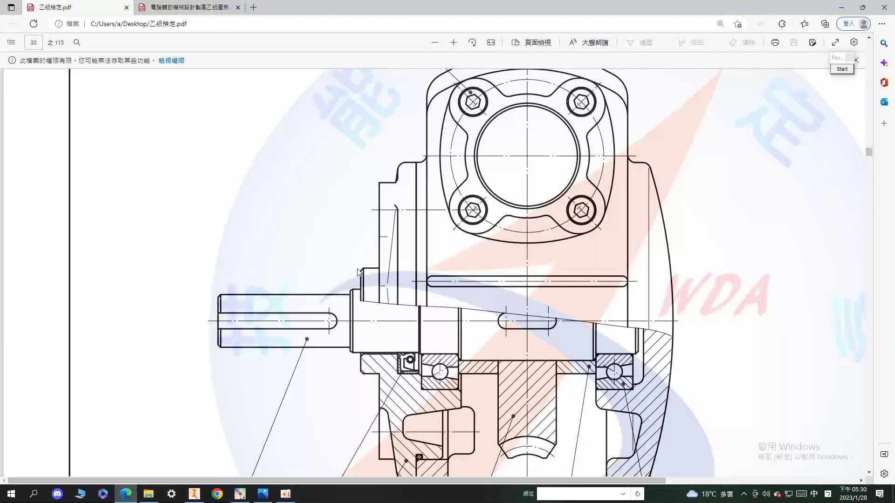
{"action": "scroll", "coordinate": [445, 226], "scroll_direction": "down", "scroll_amount": 1}
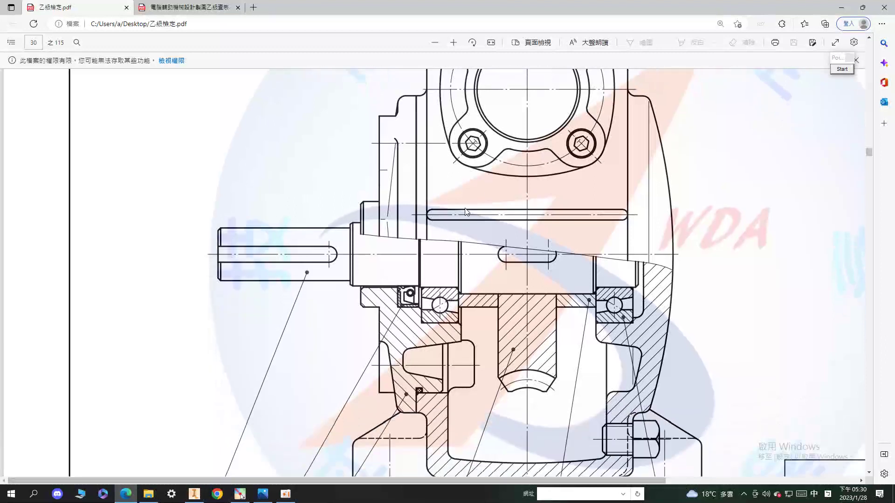
{"action": "left_click", "coordinate": [841, 69]}
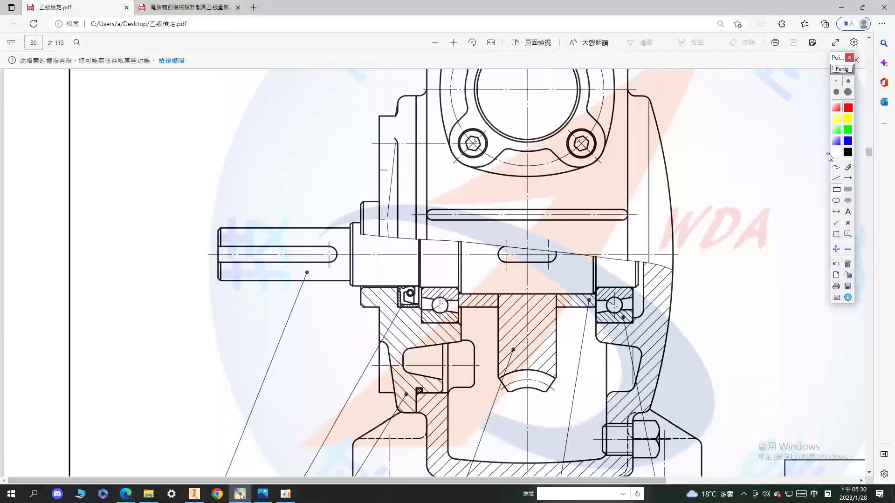
{"action": "left_click", "coordinate": [836, 167]}
{"action": "mouse_move", "coordinate": [415, 97]}
{"action": "left_mouse_down"}
{"action": "mouse_move", "coordinate": [386, 118]}
{"action": "mouse_move", "coordinate": [376, 154]}
{"action": "mouse_move", "coordinate": [381, 198]}
{"action": "mouse_move", "coordinate": [361, 205]}
{"action": "mouse_move", "coordinate": [361, 308]}
{"action": "mouse_move", "coordinate": [382, 319]}
{"action": "mouse_move", "coordinate": [375, 363]}
{"action": "mouse_move", "coordinate": [397, 400]}
{"action": "left_mouse_up"}
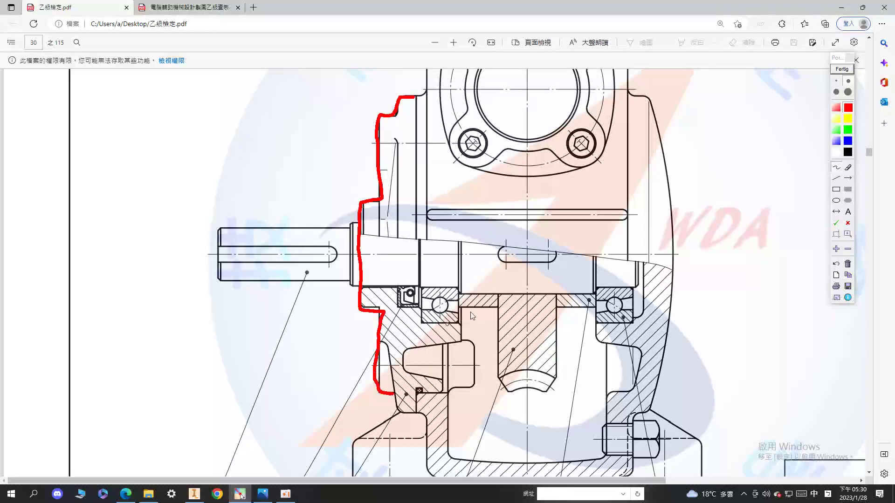
{"action": "left_click", "coordinate": [841, 68]}
Step: Trace the cover's sloped recess contour in blue in both the sectioned half and the outside view
{"action": "left_click", "coordinate": [840, 76]}
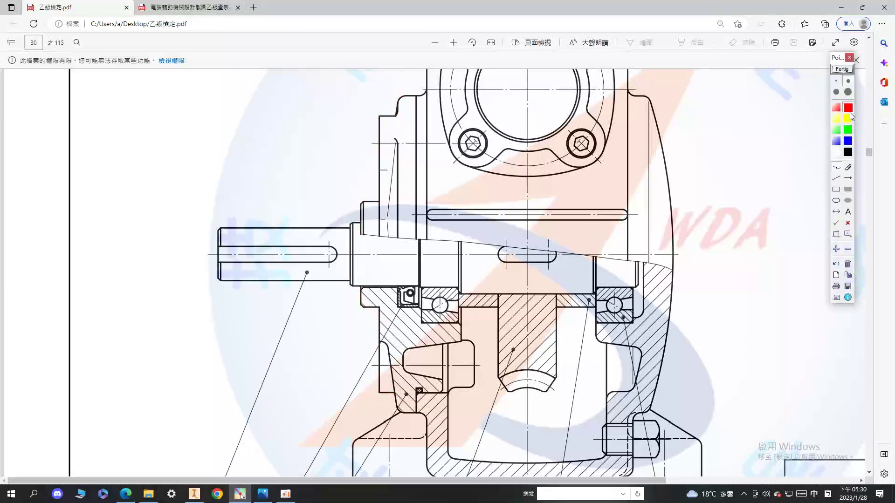
{"action": "left_click", "coordinate": [848, 141]}
{"action": "left_click", "coordinate": [378, 342]}
{"action": "mouse_move", "coordinate": [378, 344]}
{"action": "left_mouse_down"}
{"action": "mouse_move", "coordinate": [390, 355]}
{"action": "mouse_move", "coordinate": [407, 417]}
{"action": "left_mouse_up"}
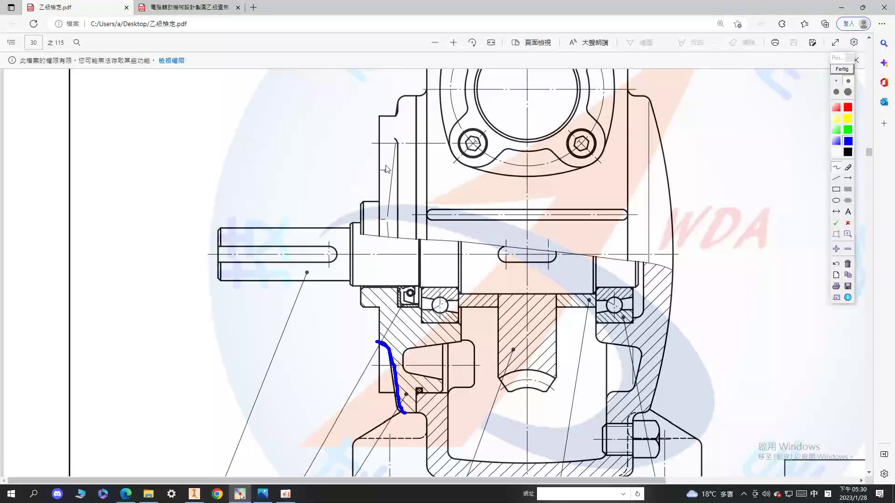
{"action": "left_click_drag", "start_coordinate": [379, 222], "coordinate": [400, 137]}
{"action": "left_click", "coordinate": [841, 70]}
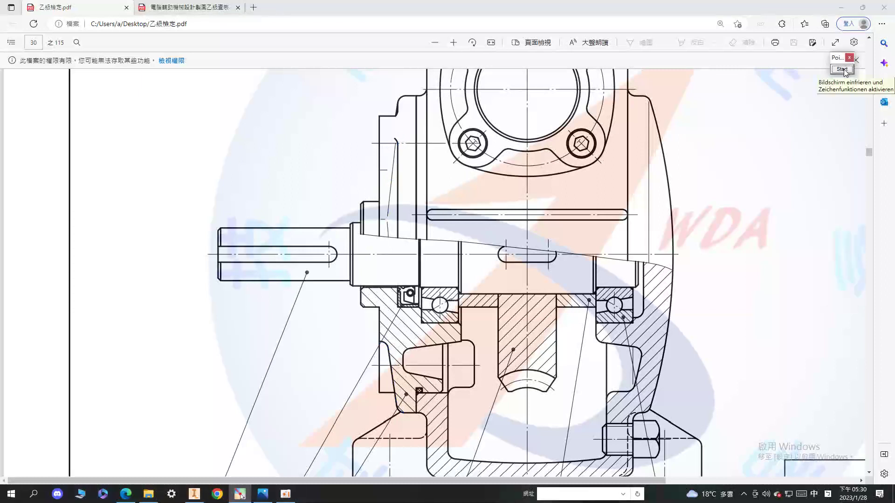
Step: Mark the recess slope's angle on the cover's outside view in blue with a vertical line, a sloped line and an angle arrow
{"action": "left_click", "coordinate": [842, 69]}
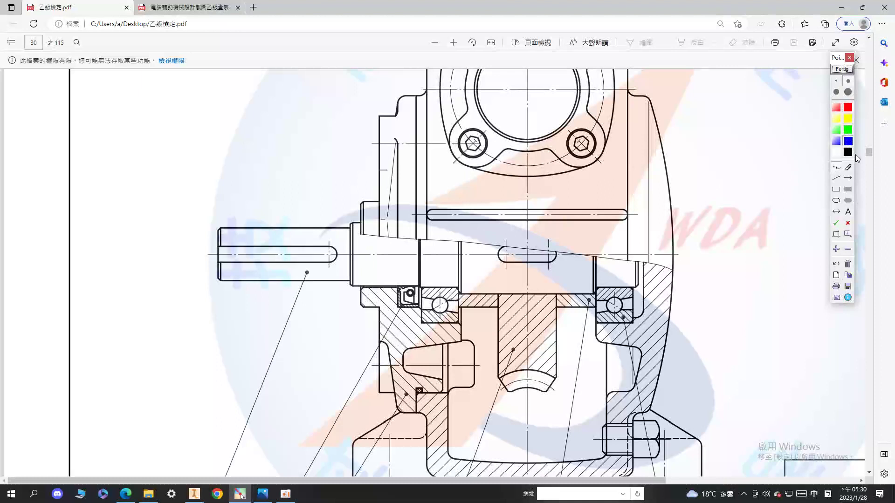
{"action": "left_click", "coordinate": [846, 81]}
{"action": "left_click", "coordinate": [836, 178]}
{"action": "left_click_drag", "start_coordinate": [389, 220], "coordinate": [387, 78]}
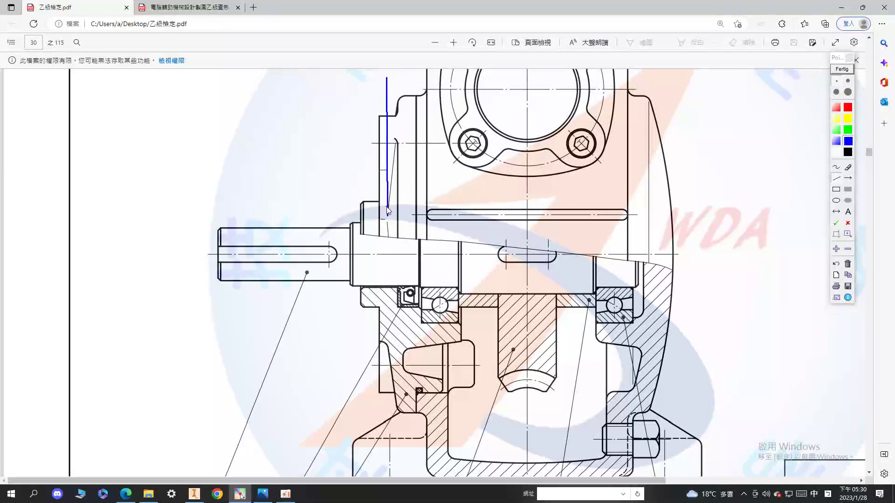
{"action": "left_click_drag", "start_coordinate": [388, 216], "coordinate": [403, 77]}
{"action": "left_click", "coordinate": [835, 167]}
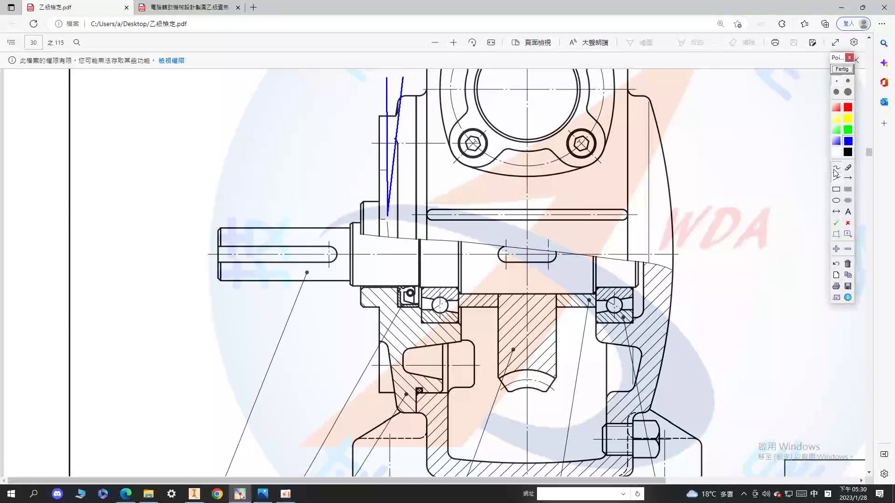
{"action": "left_click_drag", "start_coordinate": [386, 88], "coordinate": [402, 86]}
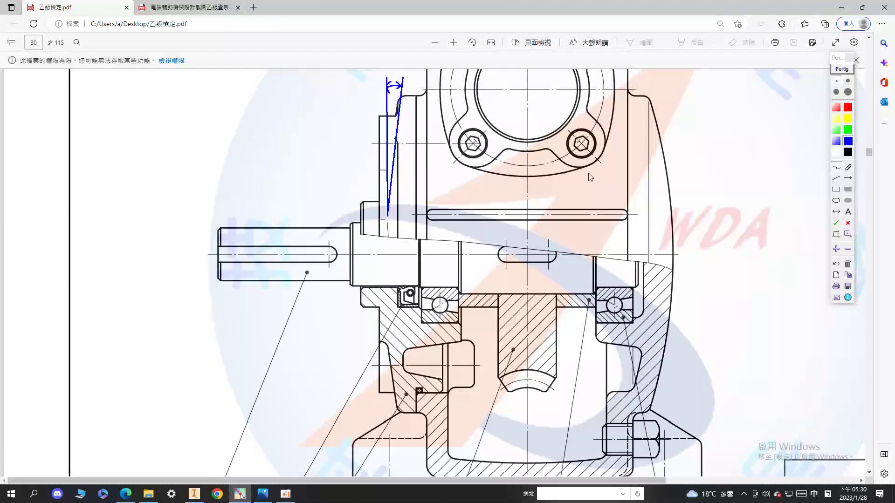
Step: Mark the recess's raised height near the shaft in blue with two short extension lines and a double-headed arrow
{"action": "left_click", "coordinate": [836, 178]}
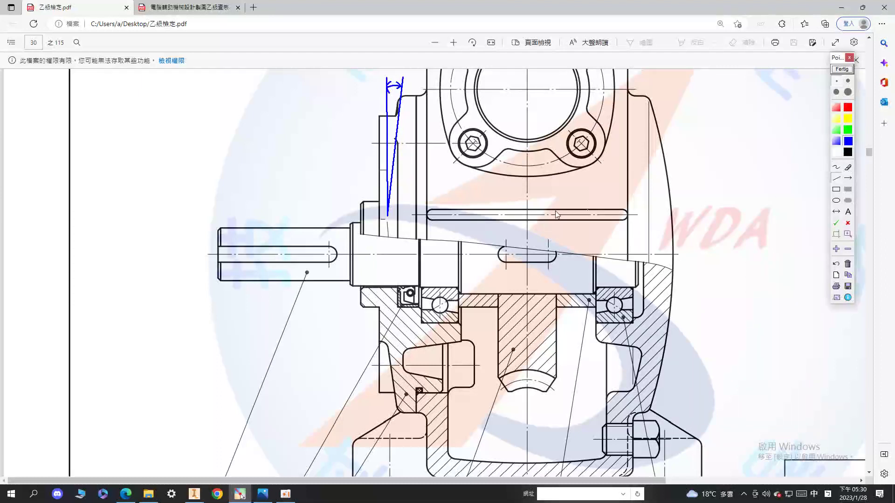
{"action": "left_click", "coordinate": [385, 222]}
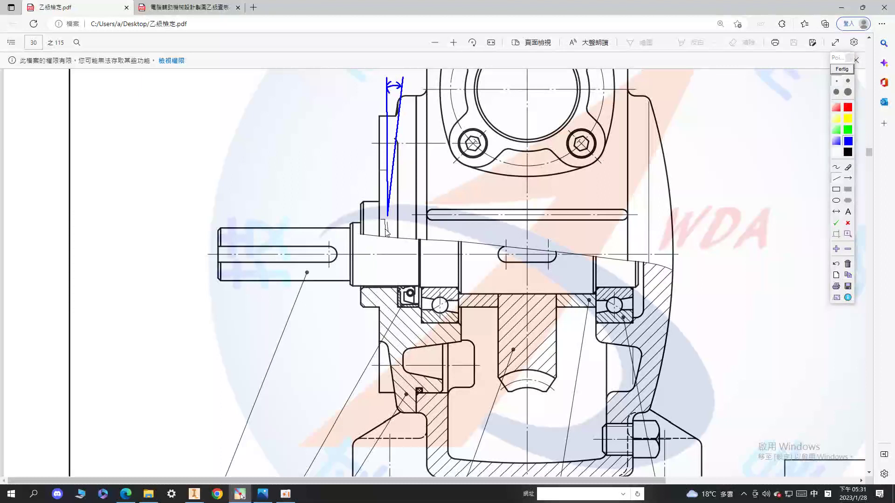
{"action": "left_click", "coordinate": [384, 229]}
{"action": "left_click", "coordinate": [398, 232]}
{"action": "left_click", "coordinate": [836, 167]}
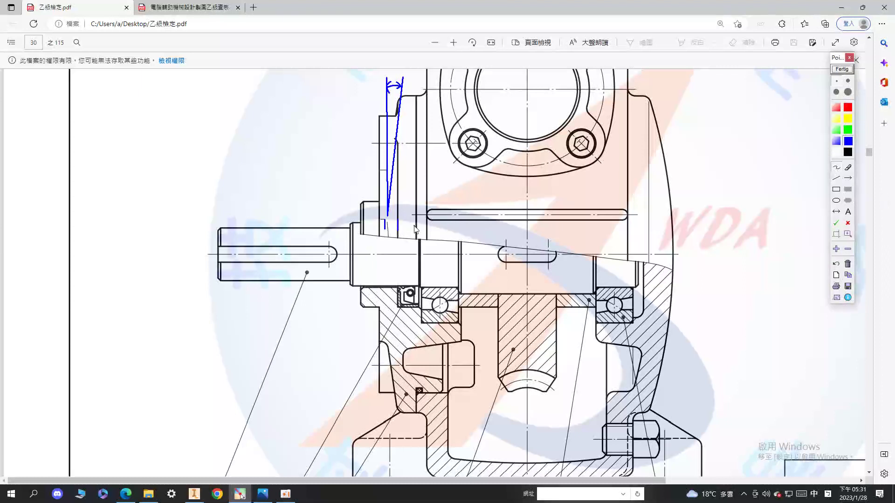
{"action": "left_click_drag", "start_coordinate": [386, 226], "coordinate": [390, 222]}
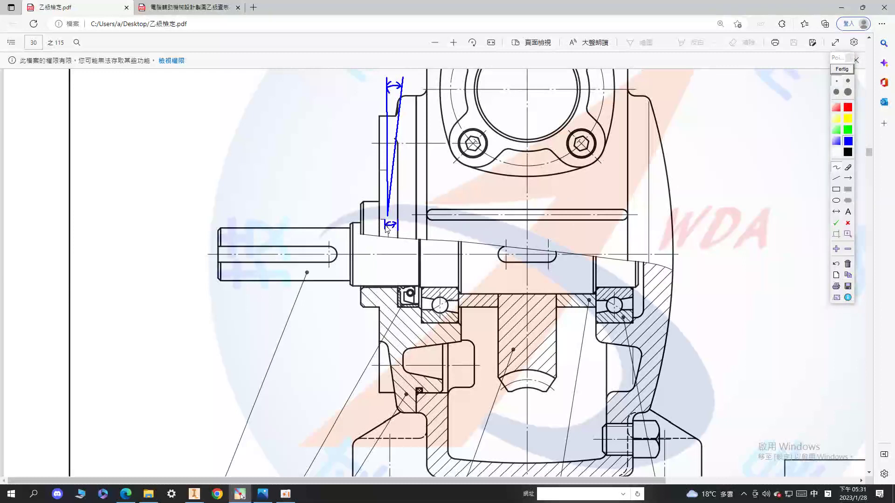
Step: Circle the height marking, annotate it 4.5 and the slope angle 6.5°, and close the screen annotation
{"action": "mouse_move", "coordinate": [389, 232]}
{"action": "left_mouse_down"}
{"action": "mouse_move", "coordinate": [378, 223]}
{"action": "mouse_move", "coordinate": [402, 222]}
{"action": "mouse_move", "coordinate": [390, 236]}
{"action": "mouse_move", "coordinate": [377, 223]}
{"action": "left_mouse_up"}
{"action": "mouse_move", "coordinate": [325, 199]}
{"action": "left_mouse_down"}
{"action": "mouse_move", "coordinate": [327, 211]}
{"action": "mouse_move", "coordinate": [347, 208]}
{"action": "mouse_move", "coordinate": [343, 216]}
{"action": "mouse_move", "coordinate": [352, 199]}
{"action": "left_mouse_up"}
{"action": "left_click", "coordinate": [335, 213]}
{"action": "mouse_move", "coordinate": [339, 92]}
{"action": "left_mouse_down"}
{"action": "mouse_move", "coordinate": [329, 108]}
{"action": "mouse_move", "coordinate": [353, 109]}
{"action": "mouse_move", "coordinate": [343, 115]}
{"action": "mouse_move", "coordinate": [357, 99]}
{"action": "mouse_move", "coordinate": [366, 103]}
{"action": "left_mouse_up"}
{"action": "left_click", "coordinate": [342, 112]}
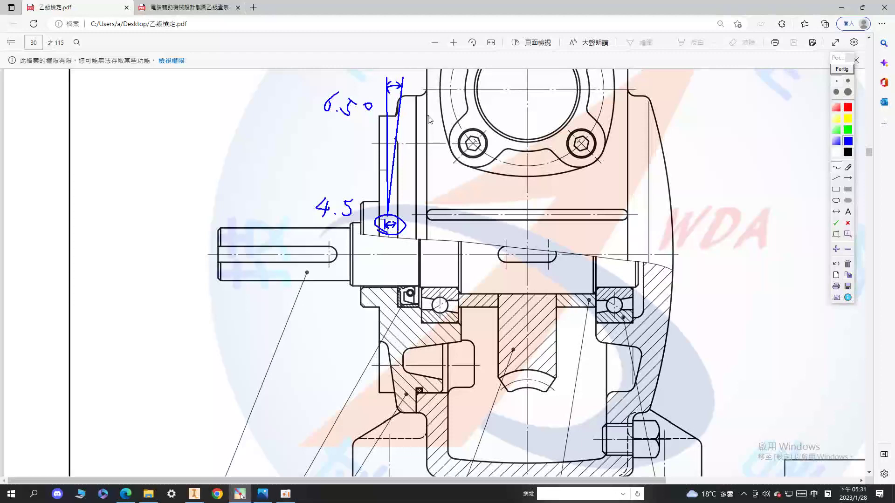
{"action": "left_click", "coordinate": [841, 69]}
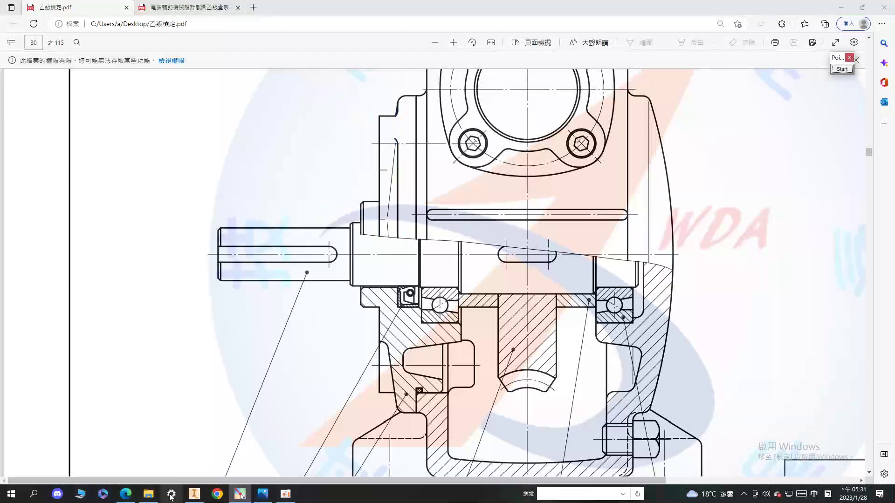
Step: Switch to Inventor, start a sketch on the base plate's front face beside the cross, and project the plate's outer edges
{"action": "left_click", "coordinate": [195, 494]}
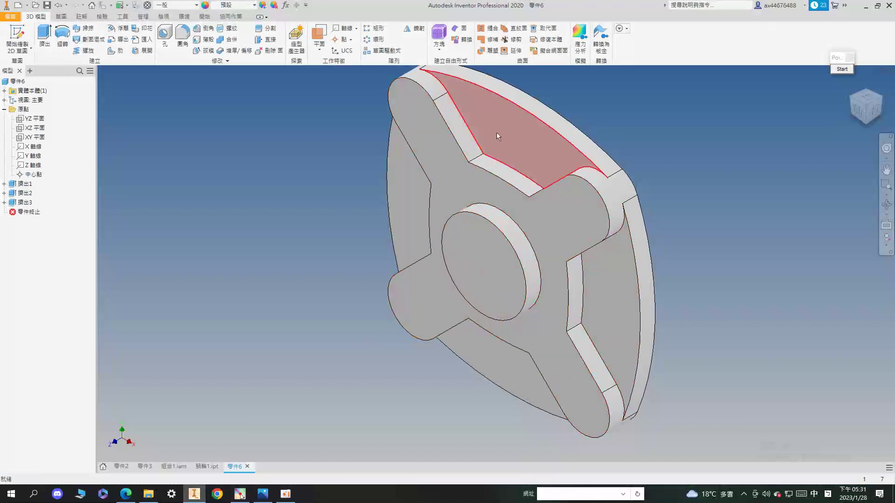
{"action": "right_click", "coordinate": [612, 292]}
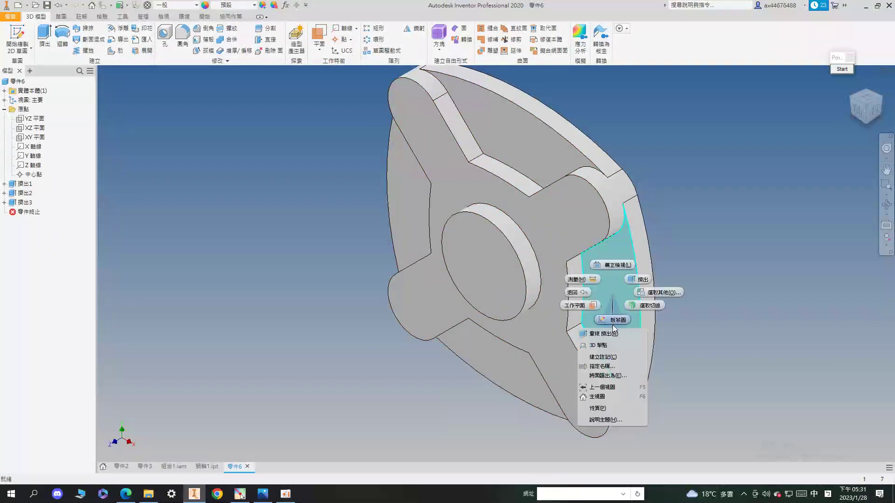
{"action": "left_click", "coordinate": [612, 321]}
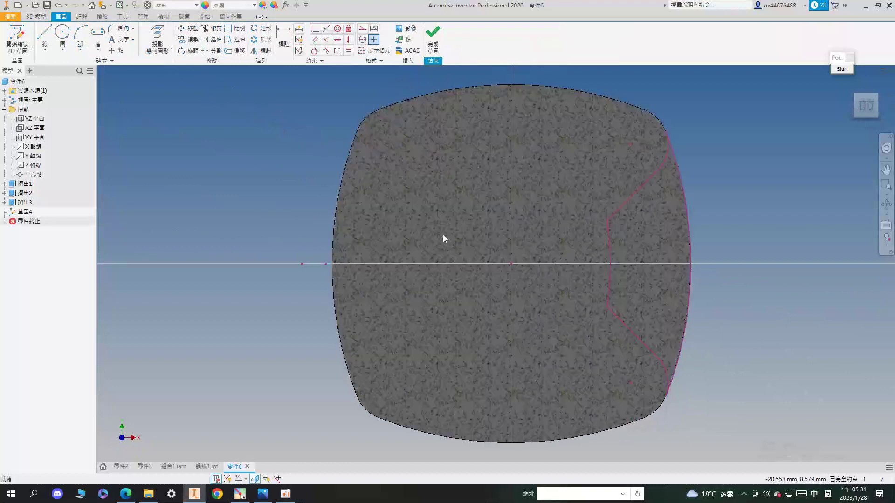
{"action": "left_click", "coordinate": [171, 48]}
{"action": "left_click", "coordinate": [170, 68]}
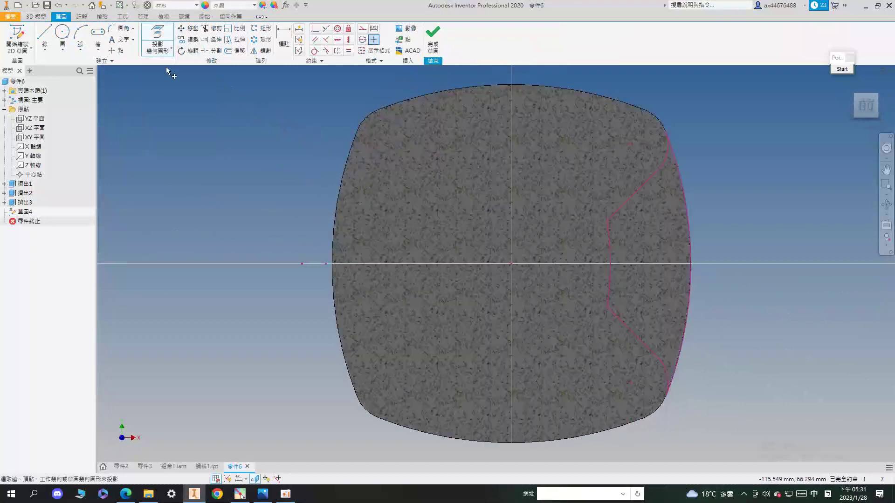
{"action": "left_click", "coordinate": [517, 124]}
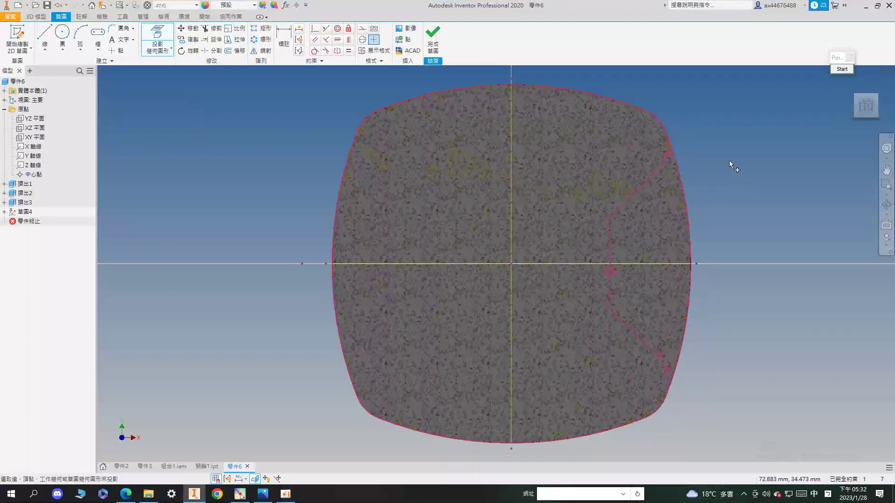
{"action": "key", "text": "Escape"}
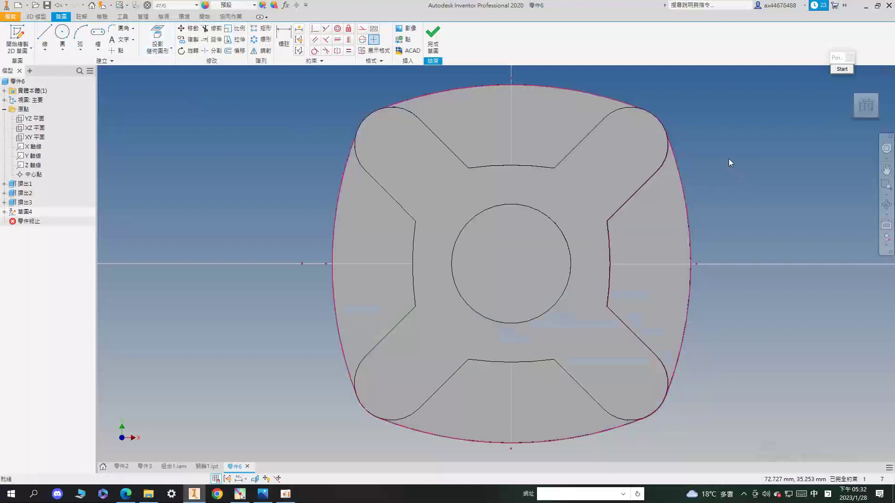
Step: Extrude both regions of the projected outline 4.5 mm outward with a taper of -90+6.5 degrees, joined to the body
{"action": "key", "text": "e"}
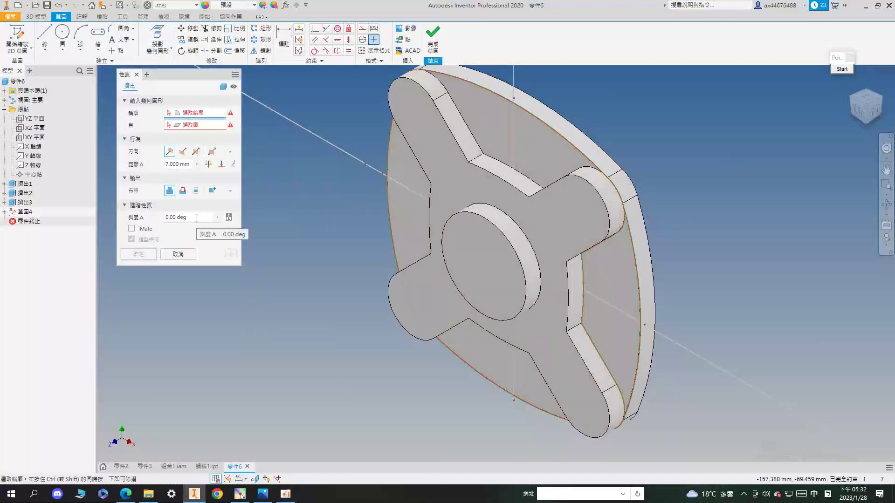
{"action": "left_click", "coordinate": [195, 217]}
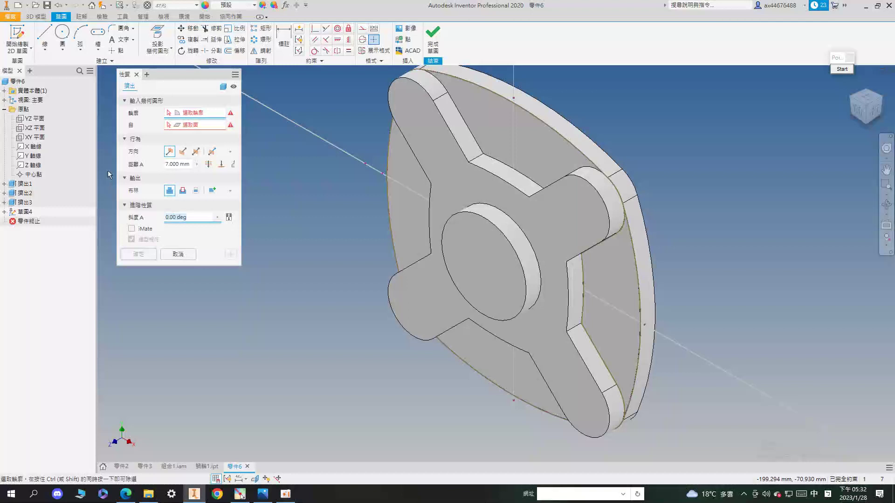
{"action": "key", "text": "BackSpace"}
{"action": "type", "text": "-90+6.5"}
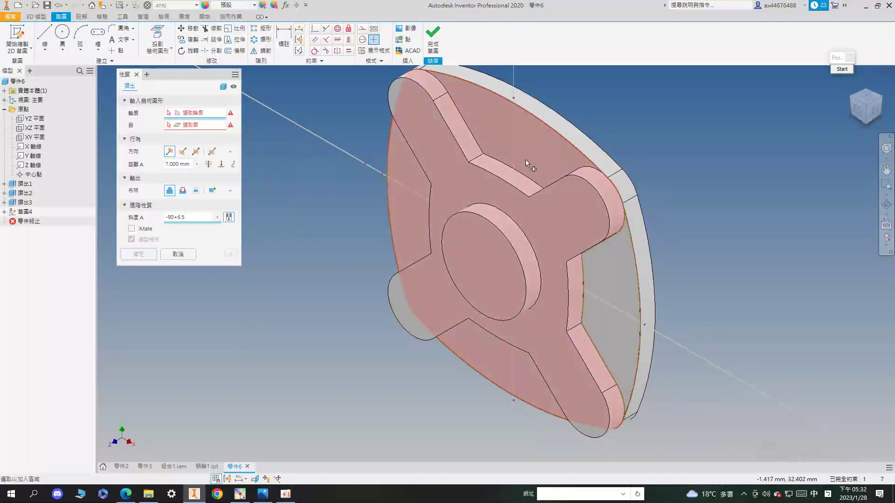
{"action": "left_click", "coordinate": [622, 228]}
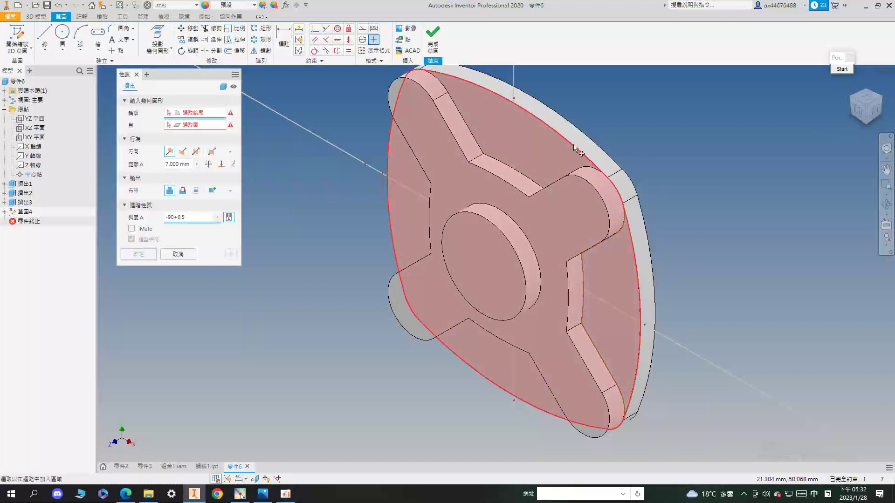
{"action": "left_click", "coordinate": [572, 147]}
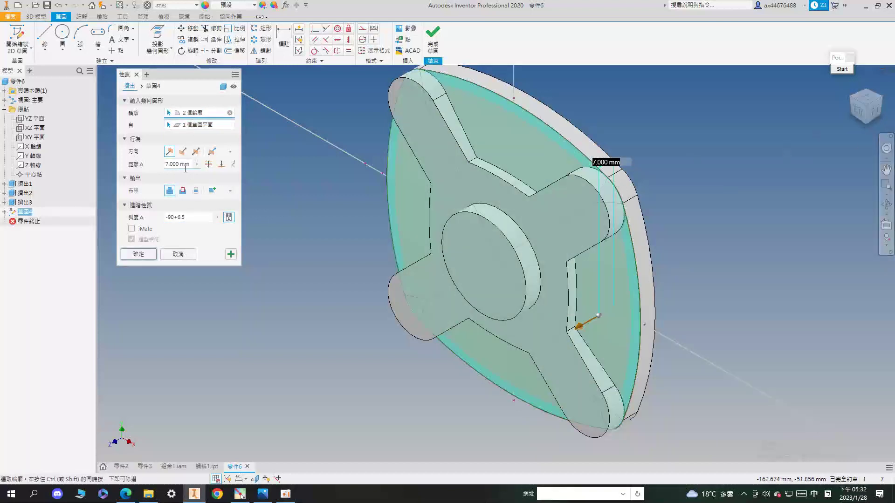
{"action": "type", "text": "4.5"}
{"action": "left_click", "coordinate": [860, 117]}
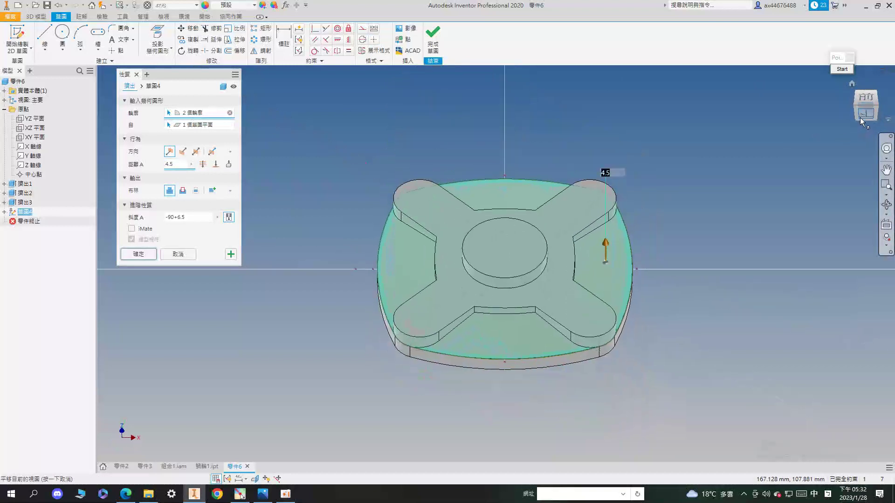
{"action": "left_click", "coordinate": [860, 117]}
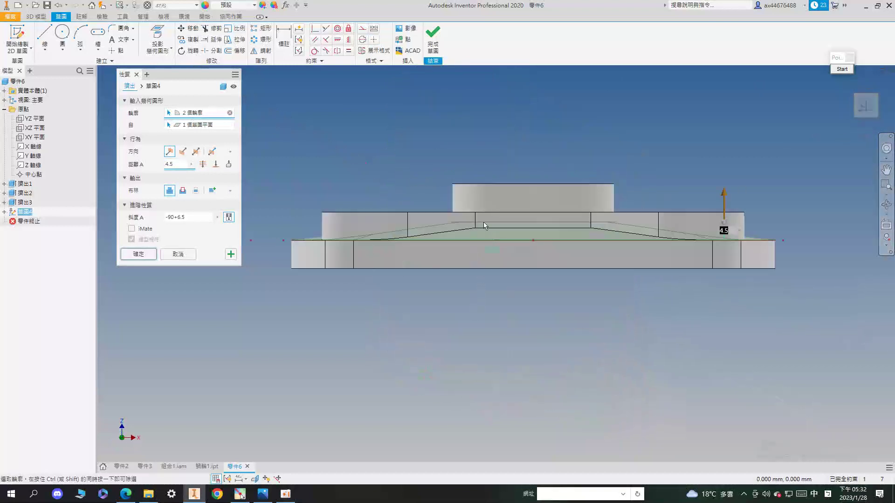
{"action": "left_click", "coordinate": [138, 254]}
Step: Inspect the sloped recess from the right side, trace its profile in red, and return to the isometric view
{"action": "middle_click_drag", "start_coordinate": [756, 146], "coordinate": [532, 226], "text": "shift"}
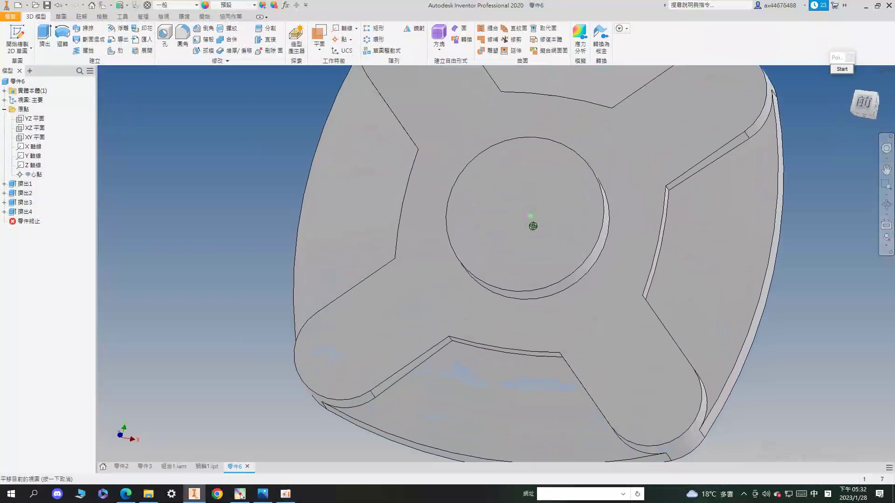
{"action": "left_click", "coordinate": [876, 106]}
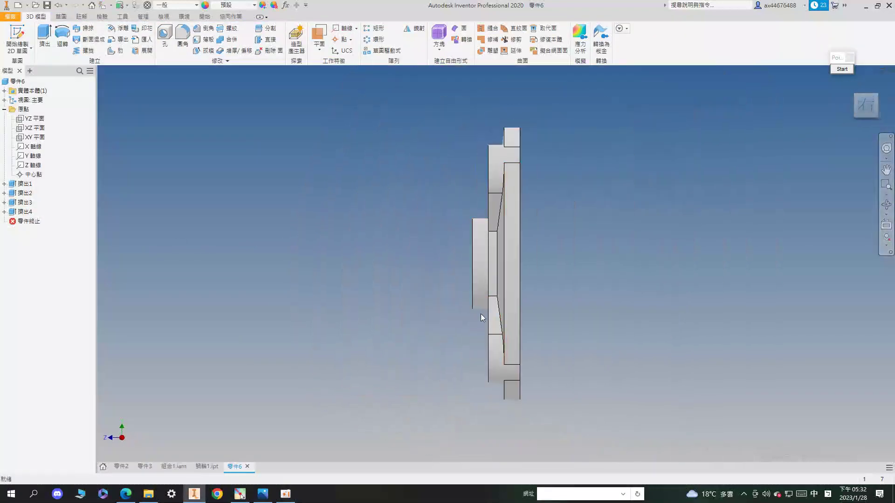
{"action": "scroll", "coordinate": [494, 289], "scroll_direction": "up", "scroll_amount": 3}
{"action": "scroll", "coordinate": [536, 186], "scroll_direction": "up", "scroll_amount": 1}
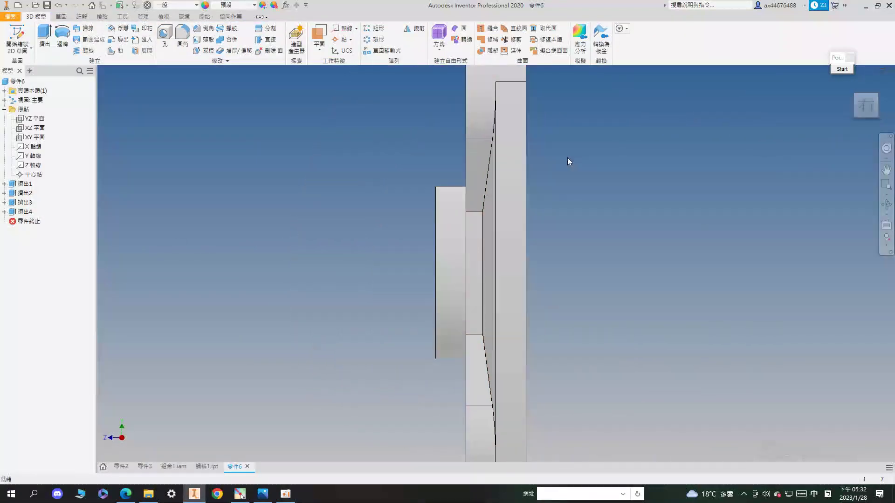
{"action": "left_click", "coordinate": [842, 69]}
{"action": "left_click_drag", "start_coordinate": [466, 212], "coordinate": [480, 210]}
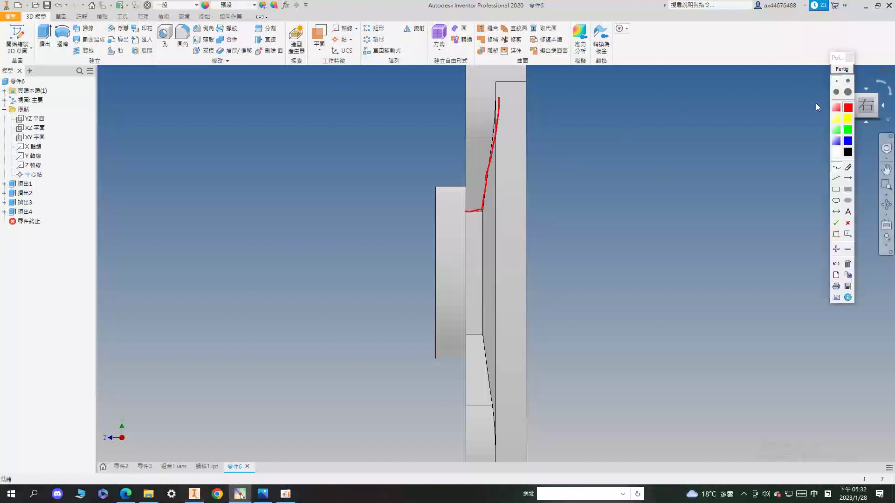
{"action": "left_click", "coordinate": [850, 70]}
{"action": "left_click", "coordinate": [851, 100]}
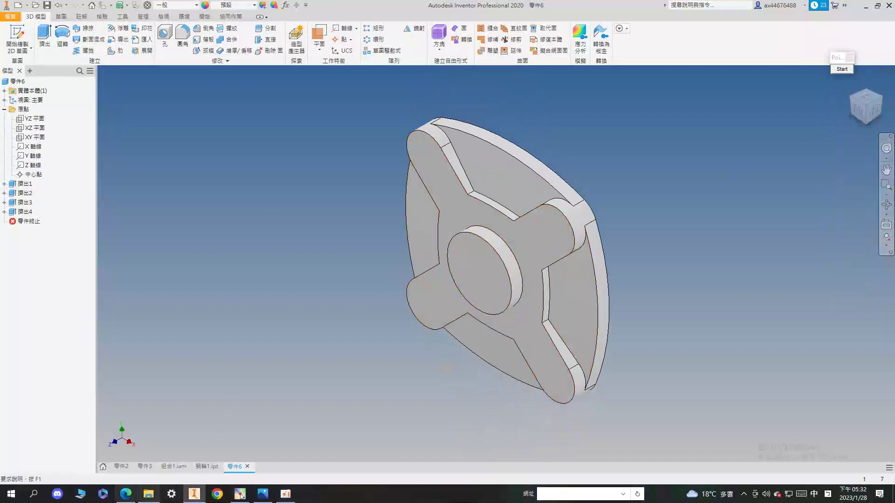
Step: Switch to the PDF drawing in Edge and outline the cover's inner stepped cylinders in red with two rectangles and a centre axis line
{"action": "left_click", "coordinate": [126, 494]}
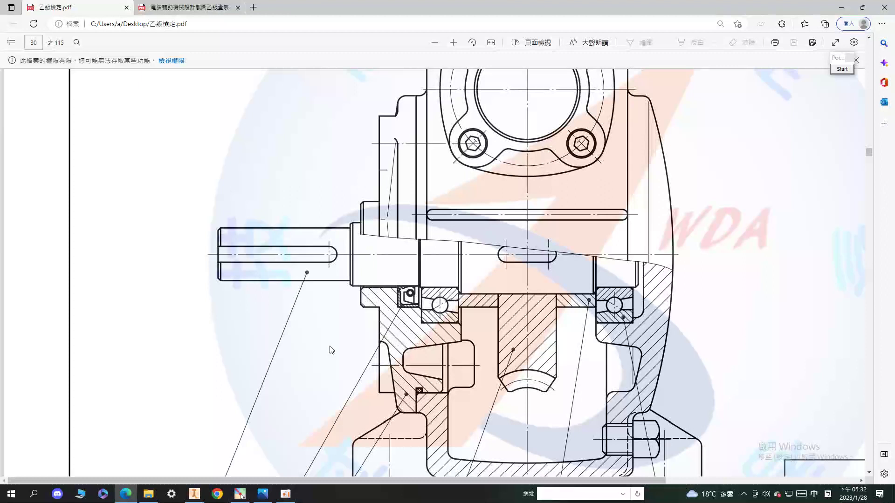
{"action": "left_click", "coordinate": [841, 69]}
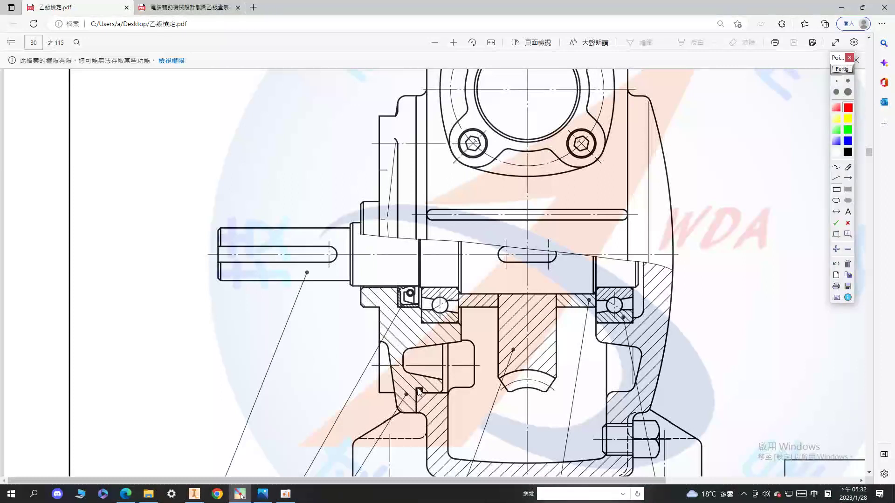
{"action": "mouse_move", "coordinate": [418, 392]}
{"action": "left_mouse_down"}
{"action": "mouse_move", "coordinate": [419, 247]}
{"action": "mouse_move", "coordinate": [422, 262]}
{"action": "mouse_move", "coordinate": [422, 254]}
{"action": "left_mouse_up"}
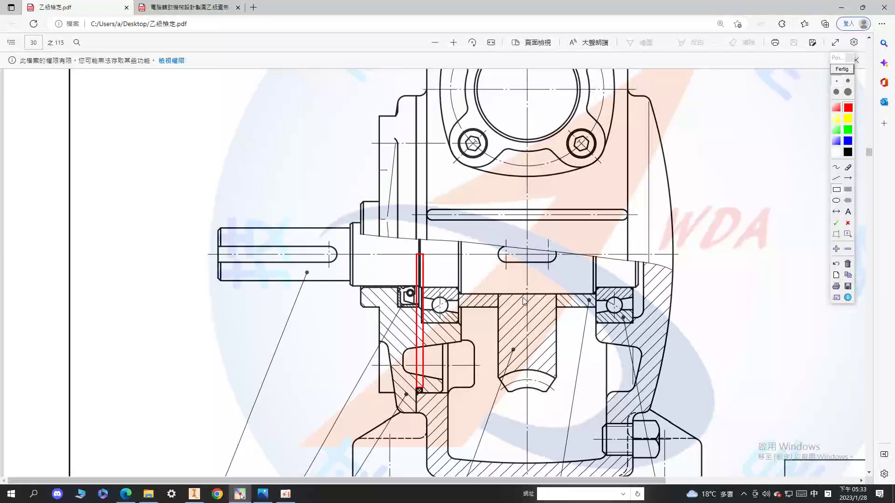
{"action": "left_click_drag", "start_coordinate": [450, 341], "coordinate": [462, 255]}
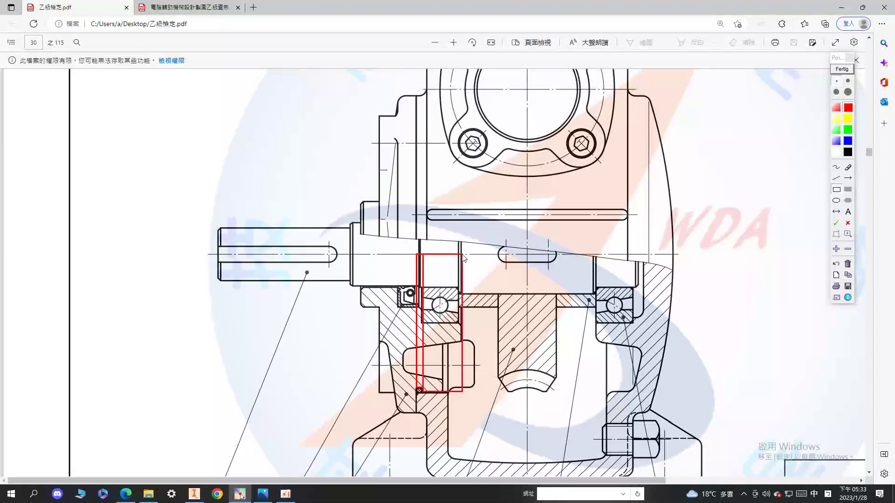
{"action": "left_click", "coordinate": [837, 178]}
{"action": "left_click_drag", "start_coordinate": [375, 254], "coordinate": [569, 256]}
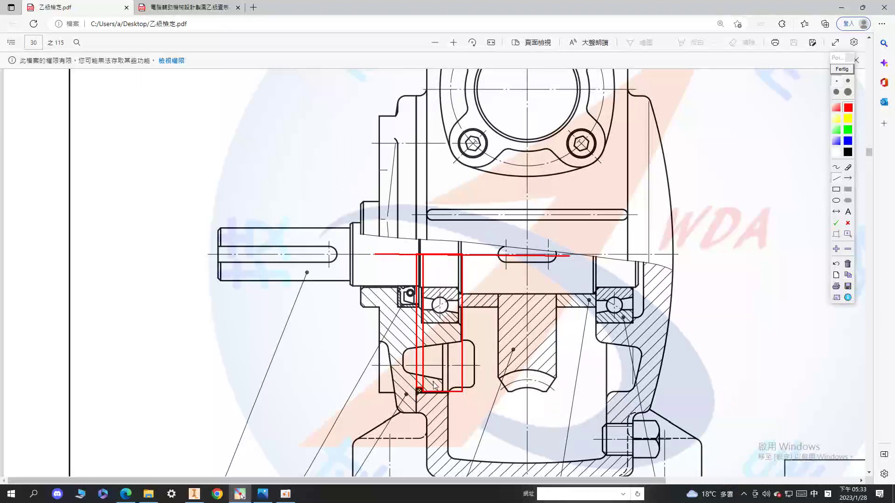
Step: Mark the edge beside the O-ring groove in red on the assembly drawing, and clear the annotations
{"action": "left_click", "coordinate": [848, 141]}
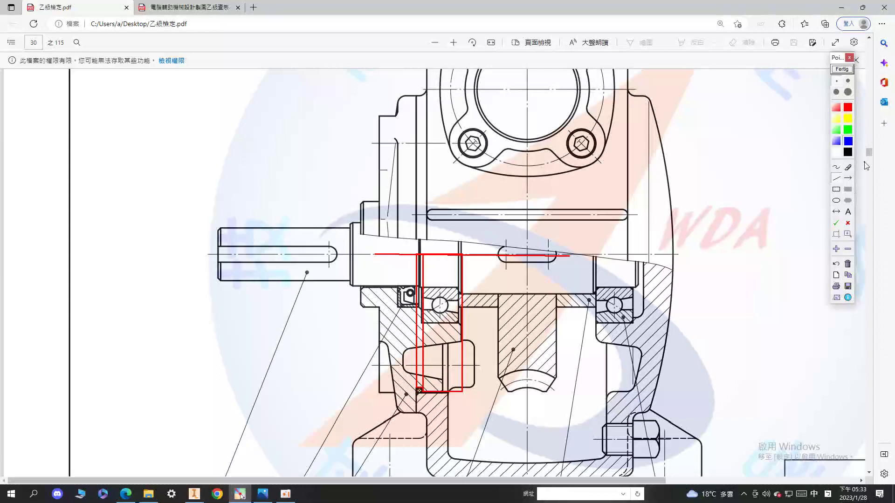
{"action": "left_click", "coordinate": [836, 178]}
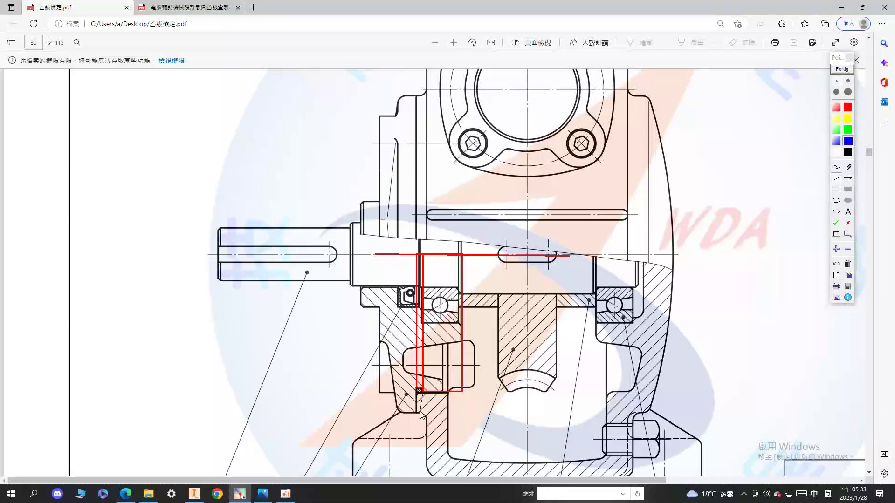
{"action": "mouse_move", "coordinate": [424, 417]}
{"action": "left_mouse_down"}
{"action": "mouse_move", "coordinate": [422, 397]}
{"action": "mouse_move", "coordinate": [417, 414]}
{"action": "mouse_move", "coordinate": [408, 407]}
{"action": "mouse_move", "coordinate": [427, 410]}
{"action": "mouse_move", "coordinate": [424, 399]}
{"action": "left_mouse_up"}
{"action": "left_click", "coordinate": [836, 166]}
{"action": "left_click", "coordinate": [849, 69]}
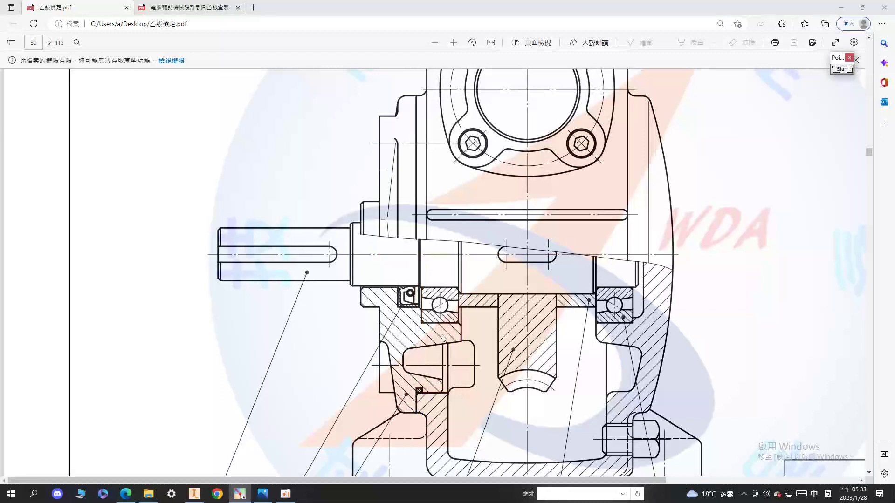
Step: Switch to Inventor and start a sketch on the origin YZ plane with the model sliced at the sketch plane
{"action": "left_click", "coordinate": [194, 493]}
{"action": "left_click", "coordinate": [275, 136]}
{"action": "left_click", "coordinate": [19, 49]}
{"action": "left_click", "coordinate": [37, 67]}
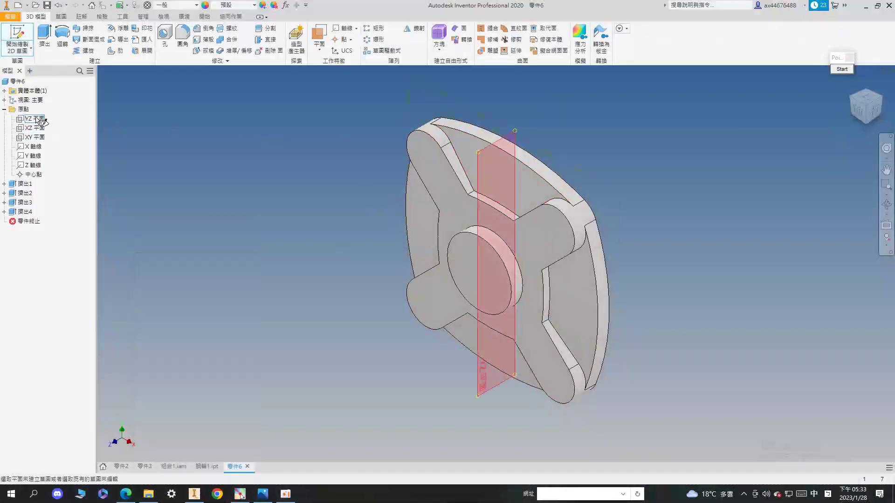
{"action": "left_click", "coordinate": [35, 118]}
{"action": "key", "text": "F7"}
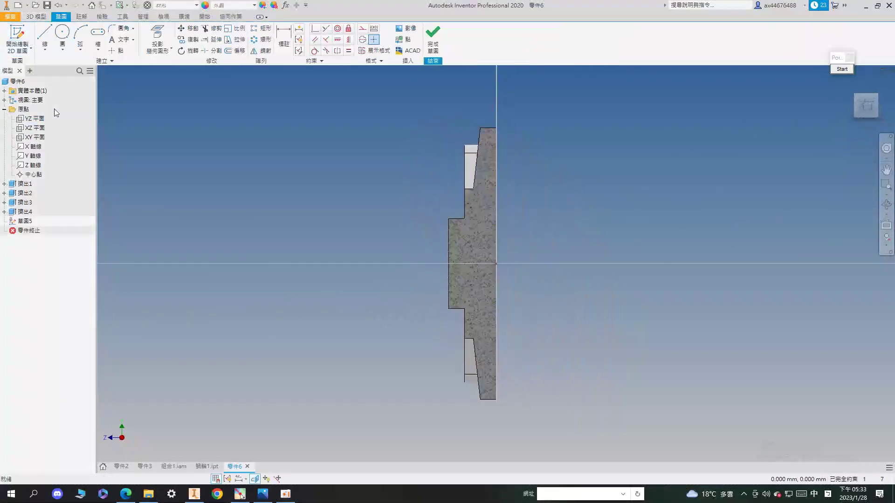
Step: Sketch two adjoining rectangles below the centre axis behind the base plate: a narrow one against the plate and a wider, taller one beyond it
{"action": "left_click", "coordinate": [97, 49]}
{"action": "left_click", "coordinate": [112, 65]}
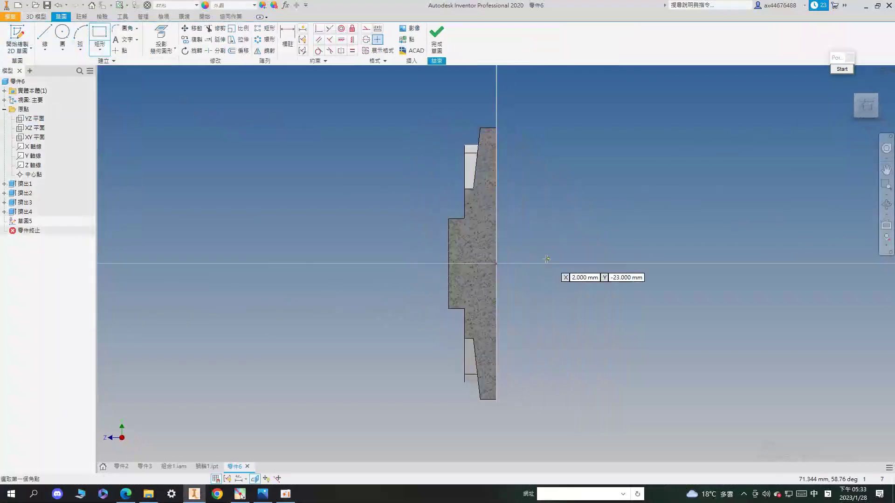
{"action": "scroll", "coordinate": [548, 261], "scroll_direction": "up", "scroll_amount": 3}
{"action": "left_click", "coordinate": [409, 377]}
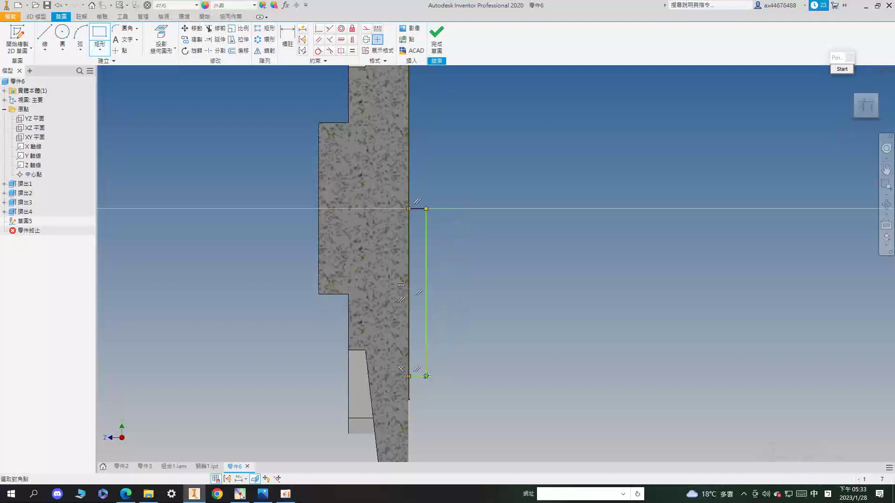
{"action": "left_click", "coordinate": [425, 208]}
{"action": "left_click", "coordinate": [426, 209]}
{"action": "left_click", "coordinate": [469, 415]}
Step: Dimension the narrow rectangle's height from the centre axis and set it to 50 mm
{"action": "left_click", "coordinate": [284, 47]}
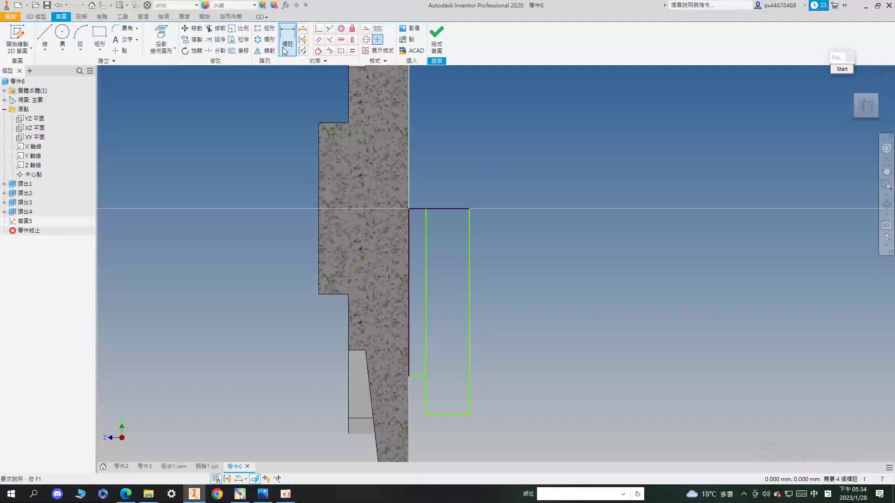
{"action": "left_click", "coordinate": [421, 376]}
{"action": "left_click", "coordinate": [439, 208]}
{"action": "left_click", "coordinate": [439, 253]}
{"action": "type", "text": "50"}
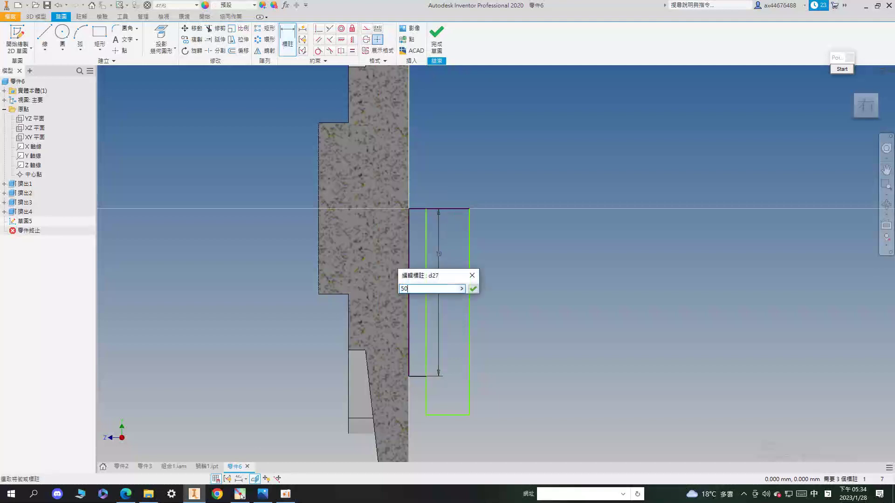
{"action": "key", "text": "Return"}
{"action": "middle_click_drag", "start_coordinate": [480, 307], "coordinate": [484, 268]}
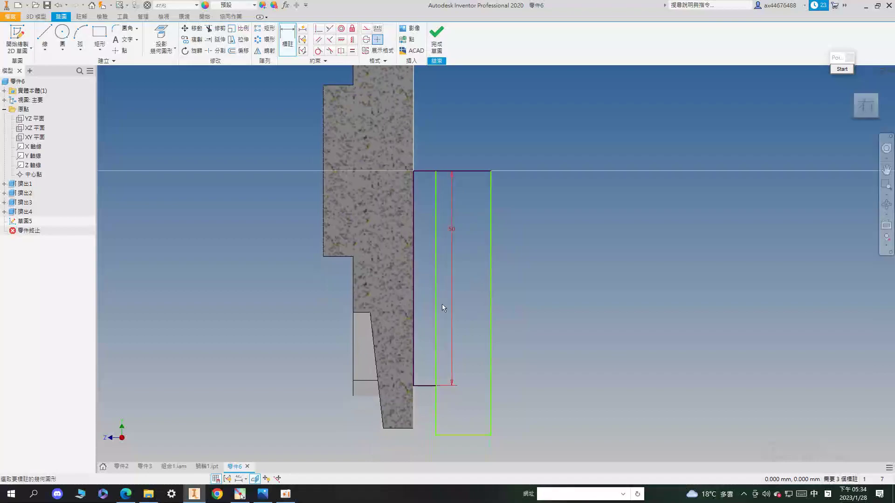
Step: Switch to the lookup-table PDF in Edge and look up the G-series O-ring groove width without backup ring for d = 50
{"action": "left_click", "coordinate": [126, 493]}
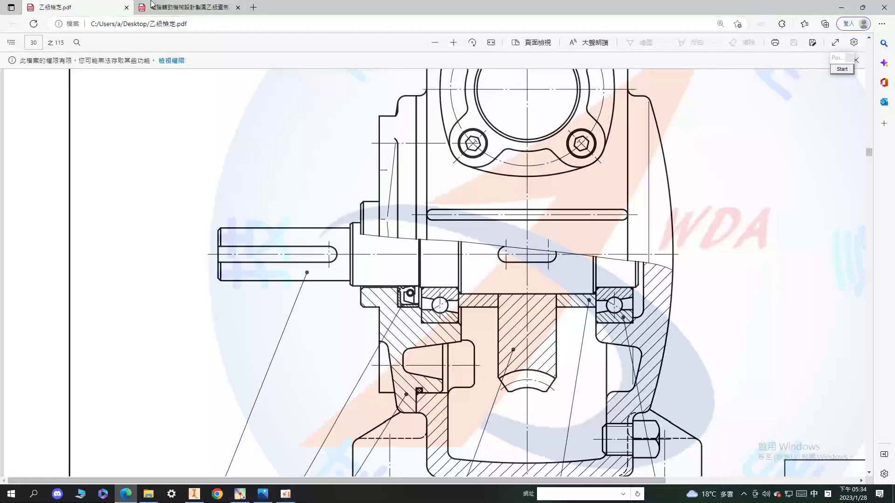
{"action": "left_click", "coordinate": [186, 7]}
{"action": "left_click", "coordinate": [12, 43]}
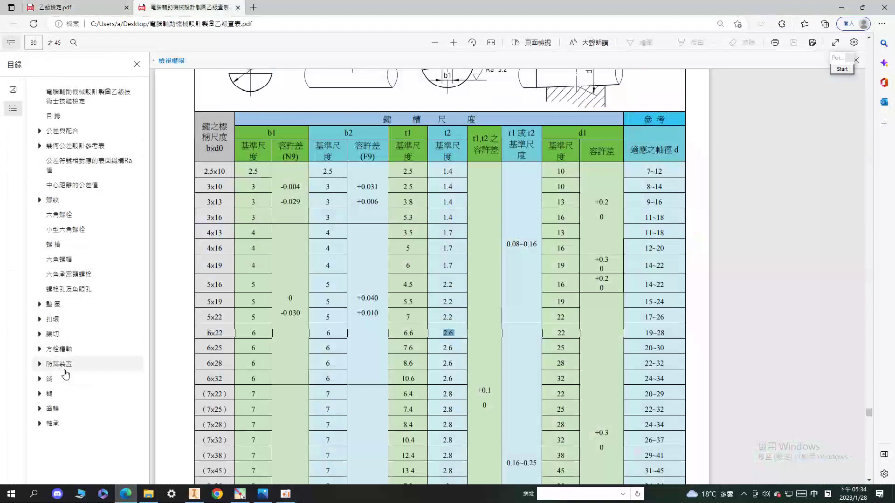
{"action": "left_click", "coordinate": [64, 368]}
{"action": "scroll", "coordinate": [458, 251], "scroll_direction": "down", "scroll_amount": 15}
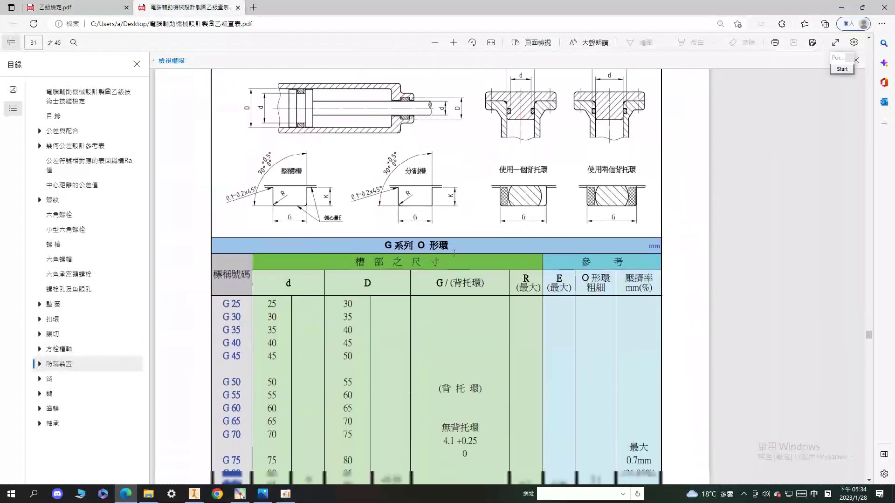
{"action": "scroll", "coordinate": [459, 251], "scroll_direction": "up", "scroll_amount": 4}
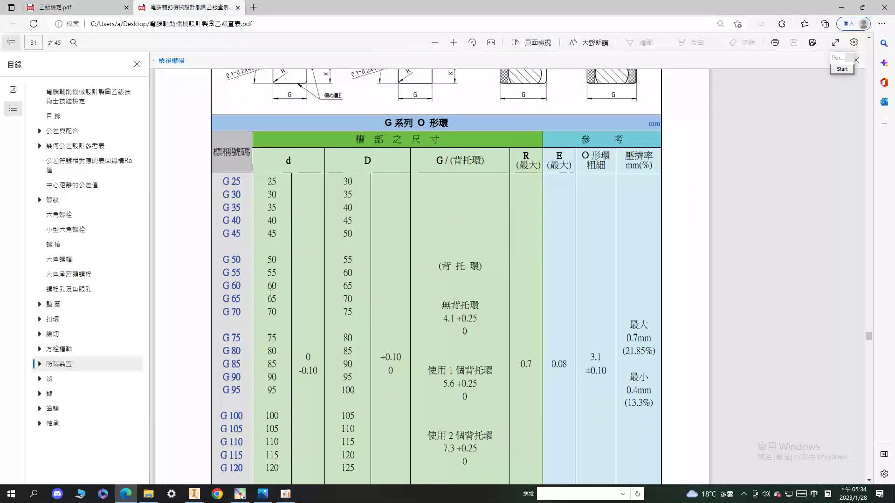
{"action": "key", "text": "ctrl+backslash"}
{"action": "double_click", "coordinate": [271, 260]}
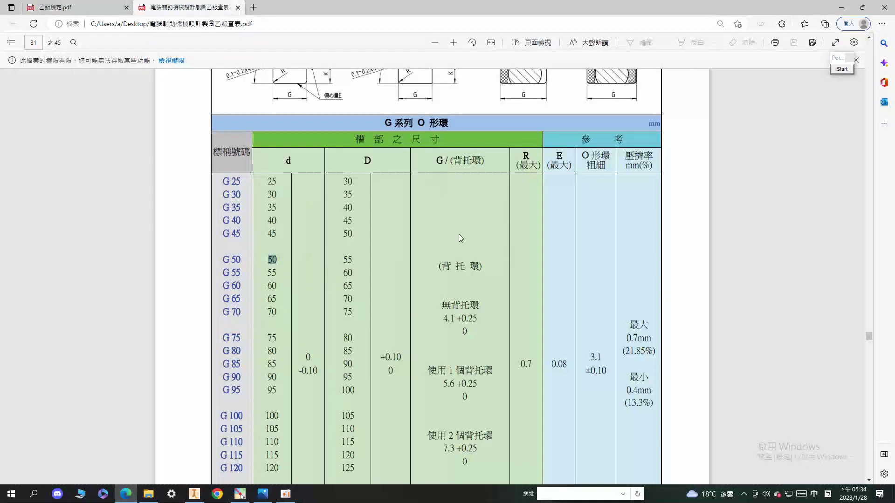
{"action": "scroll", "coordinate": [444, 280], "scroll_direction": "up", "scroll_amount": 1}
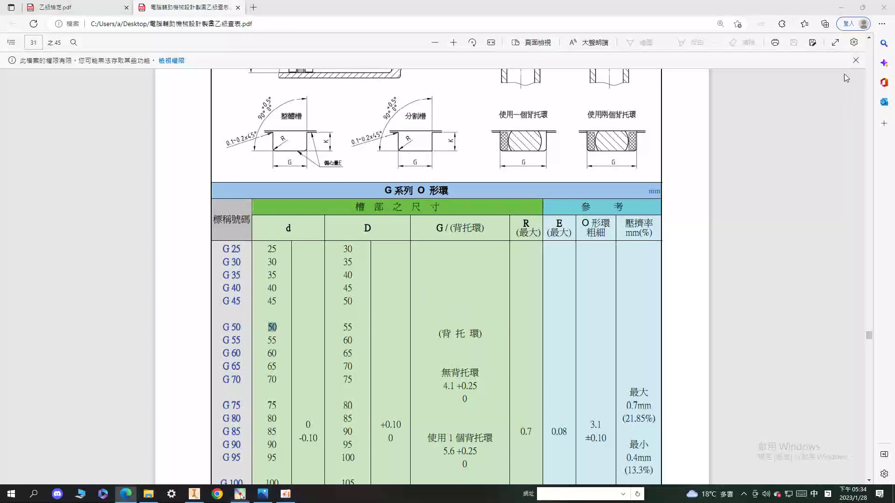
{"action": "left_click", "coordinate": [842, 70]}
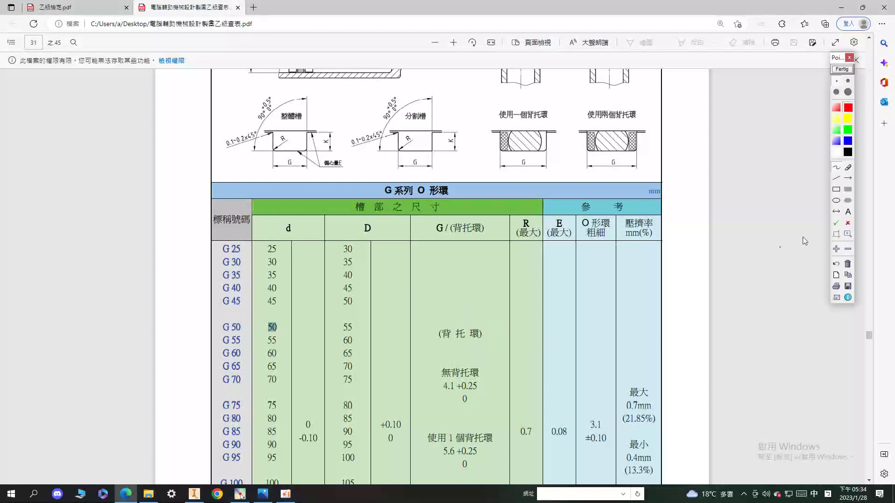
{"action": "mouse_move", "coordinate": [447, 411]}
{"action": "left_mouse_down"}
{"action": "mouse_move", "coordinate": [510, 387]}
{"action": "mouse_move", "coordinate": [414, 407]}
{"action": "mouse_move", "coordinate": [457, 369]}
{"action": "mouse_move", "coordinate": [445, 395]}
{"action": "mouse_move", "coordinate": [452, 376]}
{"action": "left_mouse_up"}
{"action": "left_click", "coordinate": [848, 71]}
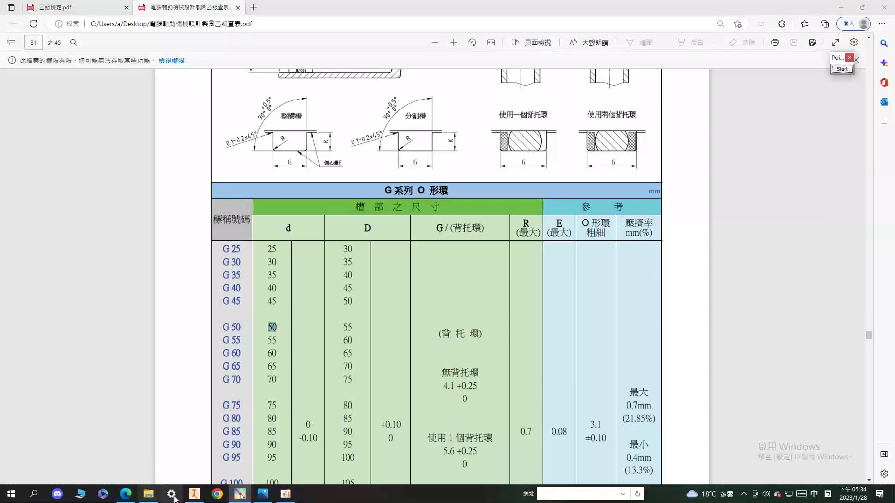
Step: Switch to Inventor and set the narrow rectangle's width to 4.1 mm
{"action": "left_click", "coordinate": [194, 494]}
{"action": "middle_click_drag", "start_coordinate": [417, 378], "coordinate": [404, 297]}
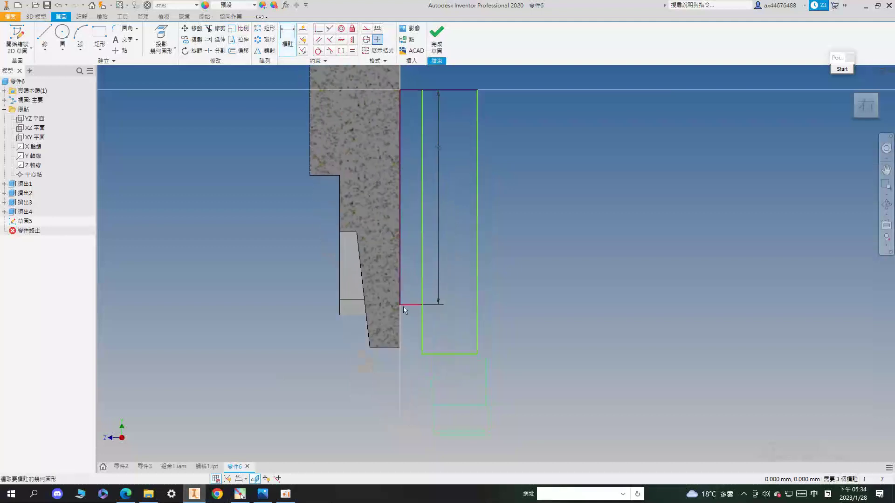
{"action": "left_click", "coordinate": [393, 358]}
{"action": "type", "text": "4.1"}
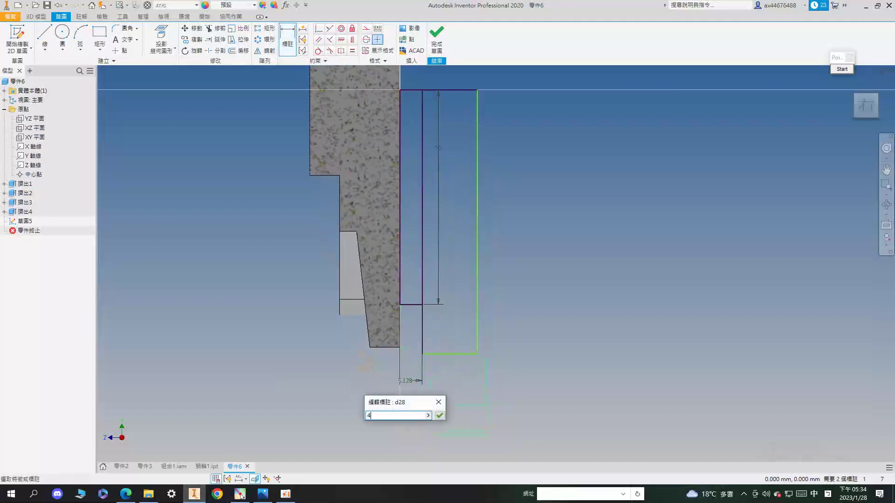
{"action": "key", "text": "Return"}
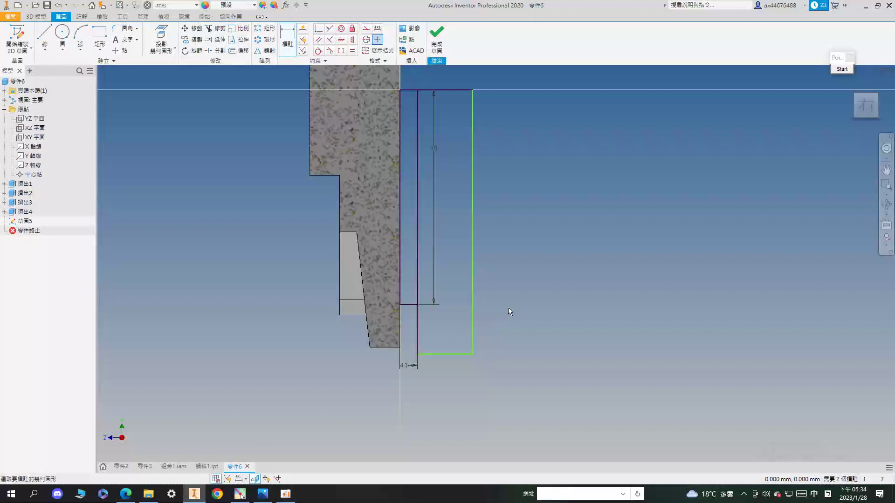
{"action": "middle_click_drag", "start_coordinate": [509, 310], "coordinate": [522, 355]}
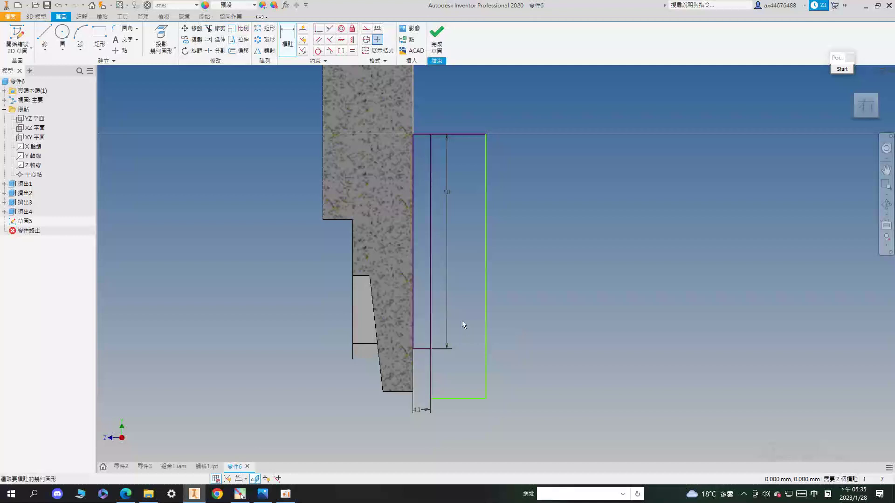
Step: Dimension the wider rectangle's height from the centre axis and set it to 52 mm
{"action": "left_click", "coordinate": [447, 398]}
{"action": "left_click", "coordinate": [472, 139]}
{"action": "left_click", "coordinate": [551, 210]}
{"action": "type", "text": "52"}
{"action": "key", "text": "Return"}
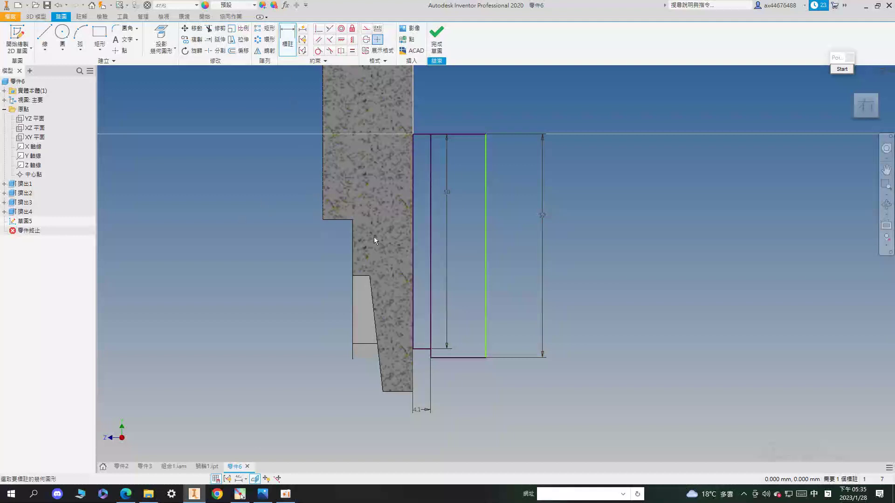
Step: Dimension the distance from the boss's front face to the wider rectangle's far edge and set it to 38 mm
{"action": "left_click", "coordinate": [324, 200]}
{"action": "left_click", "coordinate": [486, 219]}
{"action": "left_click", "coordinate": [451, 115]}
{"action": "type", "text": "38"}
{"action": "key", "text": "Return"}
{"action": "scroll", "coordinate": [564, 181], "scroll_direction": "up", "scroll_amount": 2}
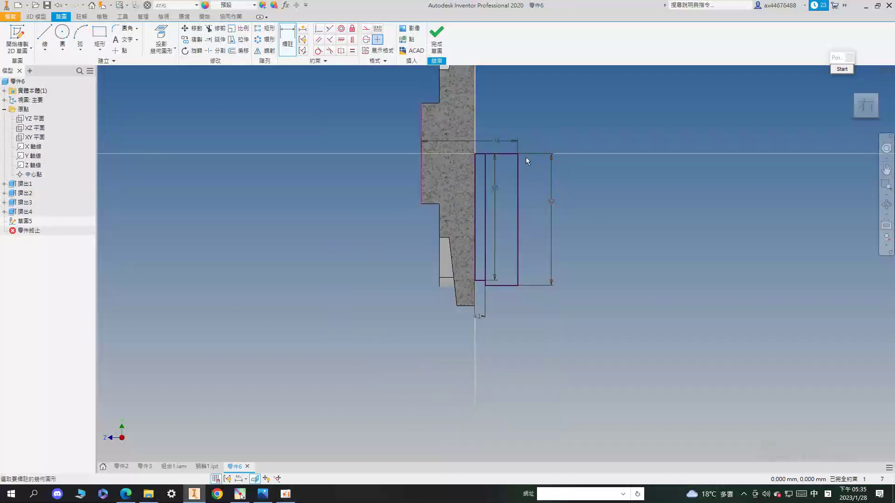
Step: Revolve both rectangles a full 360 degrees about the centre axis, joined to the body, and view the part from the right side
{"action": "key", "text": "r"}
{"action": "left_click", "coordinate": [519, 265]}
{"action": "left_click", "coordinate": [500, 289]}
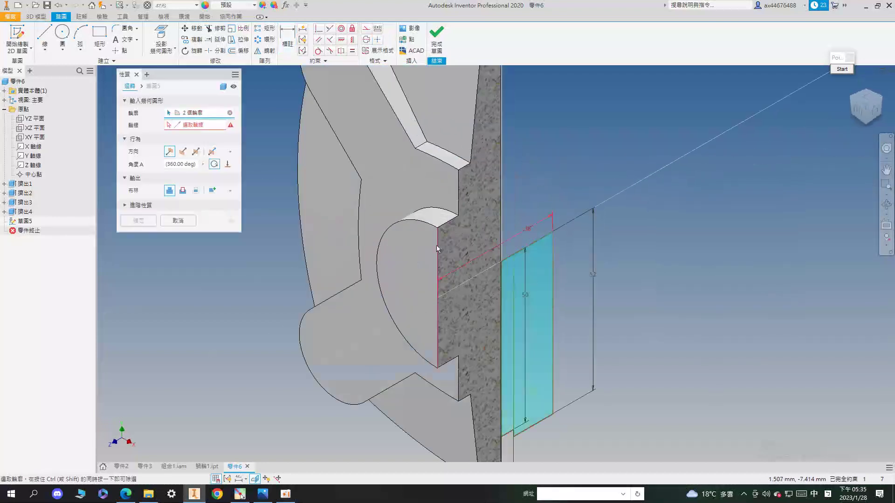
{"action": "left_click", "coordinate": [516, 241]}
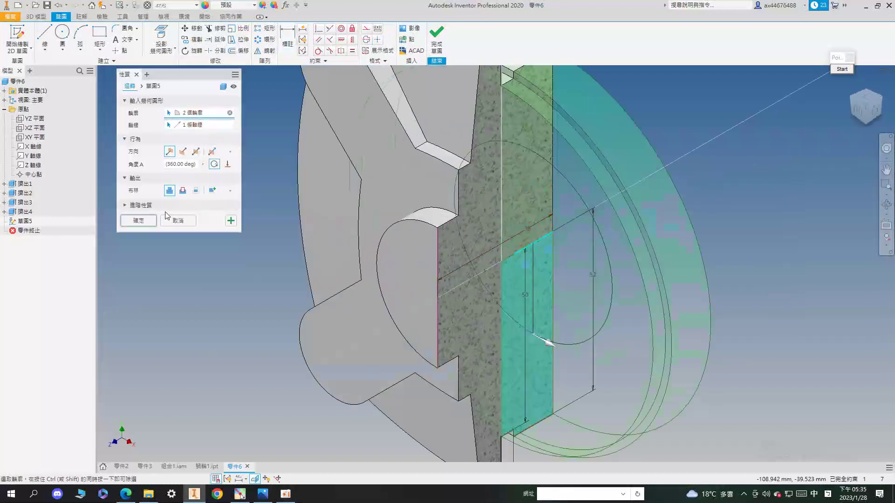
{"action": "left_click", "coordinate": [138, 221]}
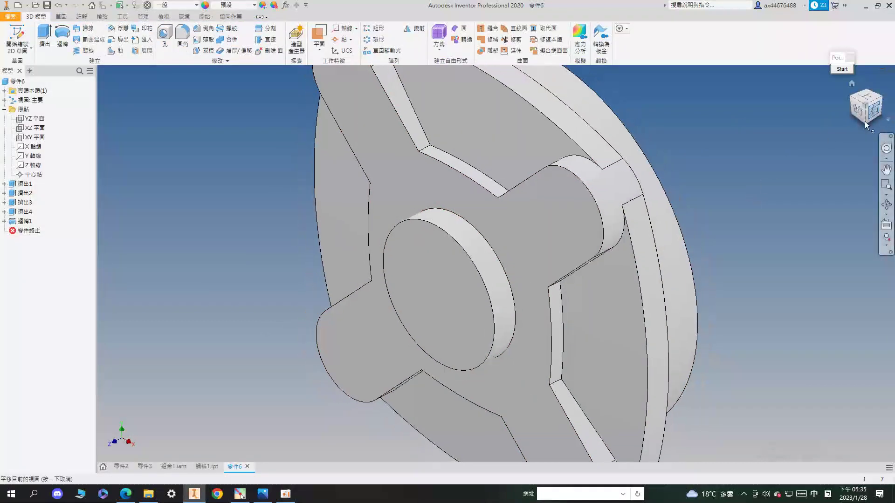
{"action": "left_click", "coordinate": [864, 121]}
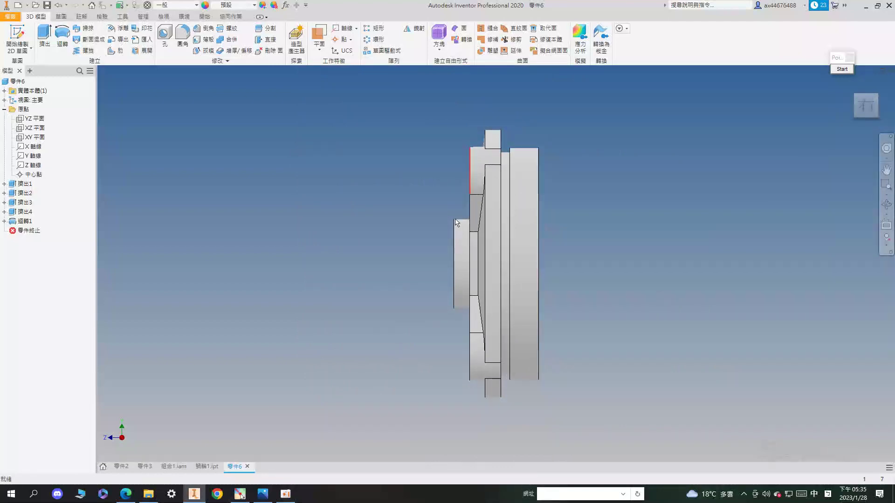
Step: Switch to the assembly drawing in Edge, trace the cover's inner section profile in red, and clear the trace
{"action": "left_click", "coordinate": [126, 493]}
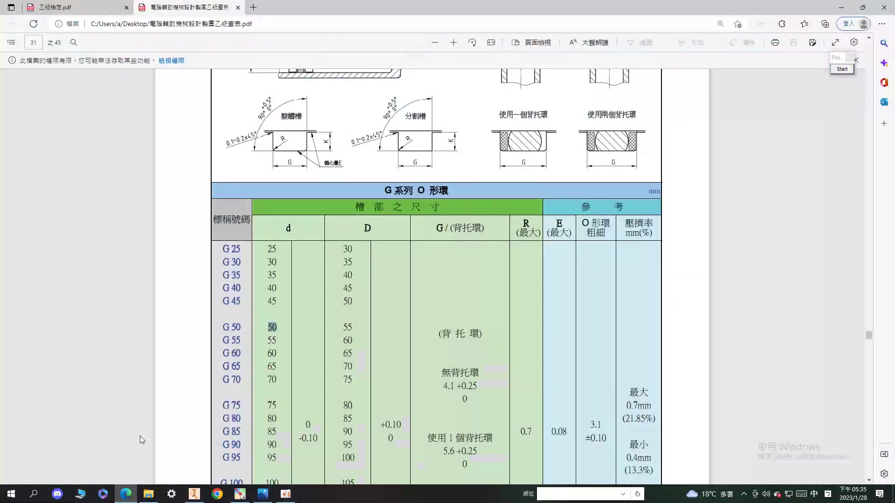
{"action": "left_click", "coordinate": [68, 3]}
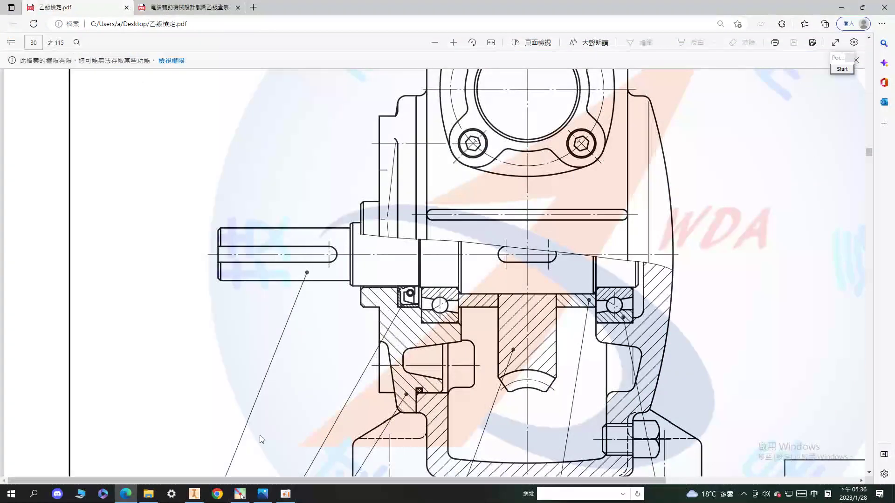
{"action": "scroll", "coordinate": [433, 307], "scroll_direction": "down", "scroll_amount": 2}
{"action": "left_click", "coordinate": [841, 69]}
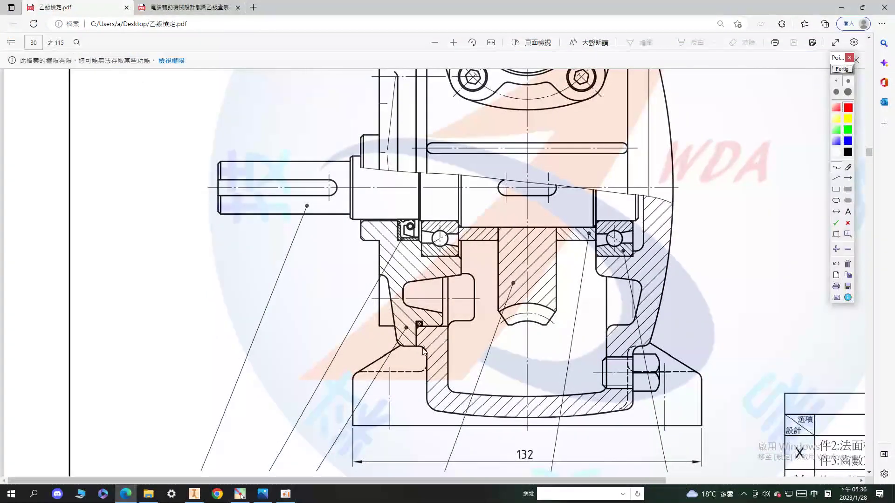
{"action": "mouse_move", "coordinate": [416, 346]}
{"action": "left_mouse_down"}
{"action": "mouse_move", "coordinate": [417, 322]}
{"action": "mouse_move", "coordinate": [442, 325]}
{"action": "mouse_move", "coordinate": [403, 294]}
{"action": "mouse_move", "coordinate": [462, 270]}
{"action": "mouse_move", "coordinate": [454, 255]}
{"action": "mouse_move", "coordinate": [424, 257]}
{"action": "mouse_move", "coordinate": [397, 223]}
{"action": "mouse_move", "coordinate": [363, 225]}
{"action": "left_mouse_up"}
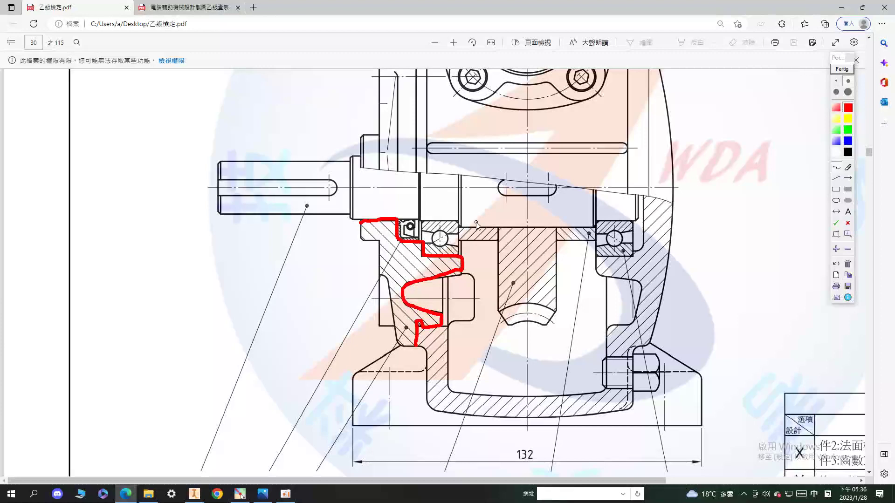
{"action": "left_click", "coordinate": [845, 70]}
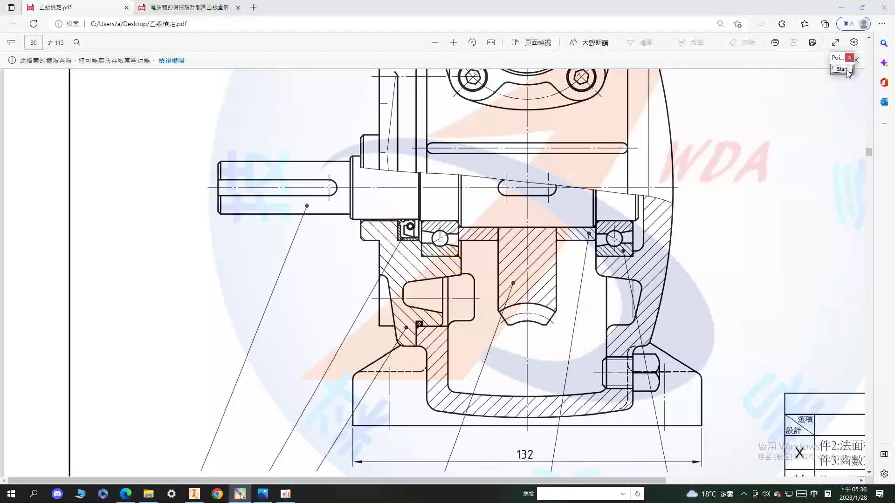
Step: Switch to Inventor, start a sketch on the YZ plane, and project the cover's cut edges and centre axis into it
{"action": "left_click", "coordinate": [193, 494]}
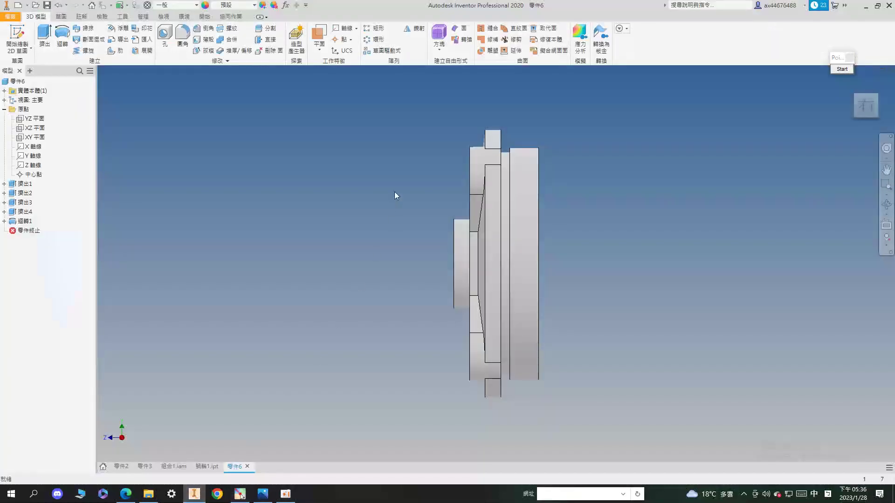
{"action": "right_click", "coordinate": [35, 119]}
{"action": "left_click", "coordinate": [57, 148]}
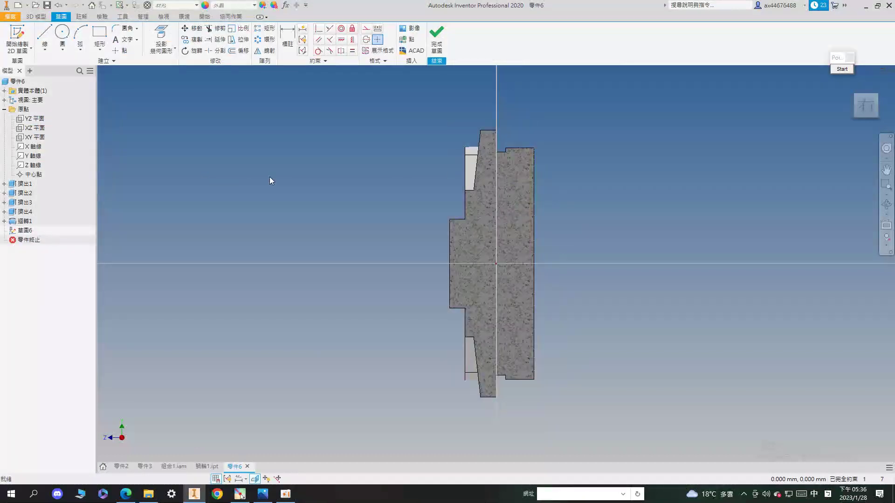
{"action": "scroll", "coordinate": [482, 373], "scroll_direction": "up", "scroll_amount": 6}
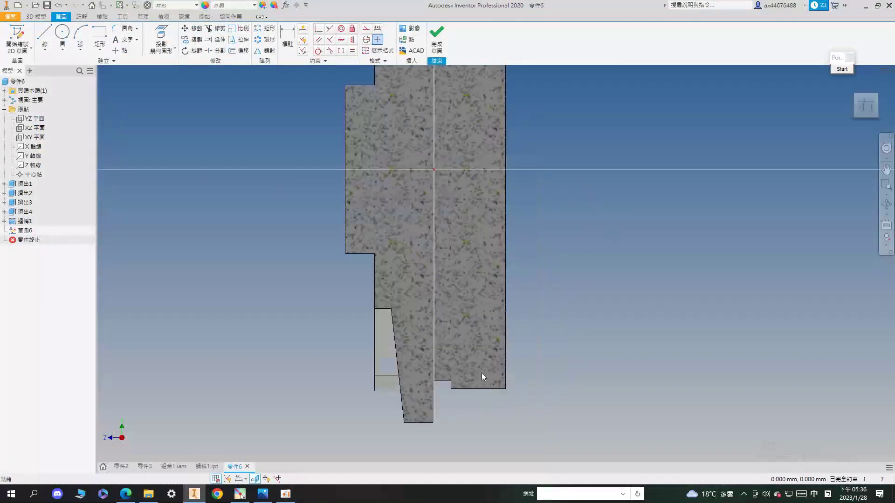
{"action": "left_click", "coordinate": [177, 49]}
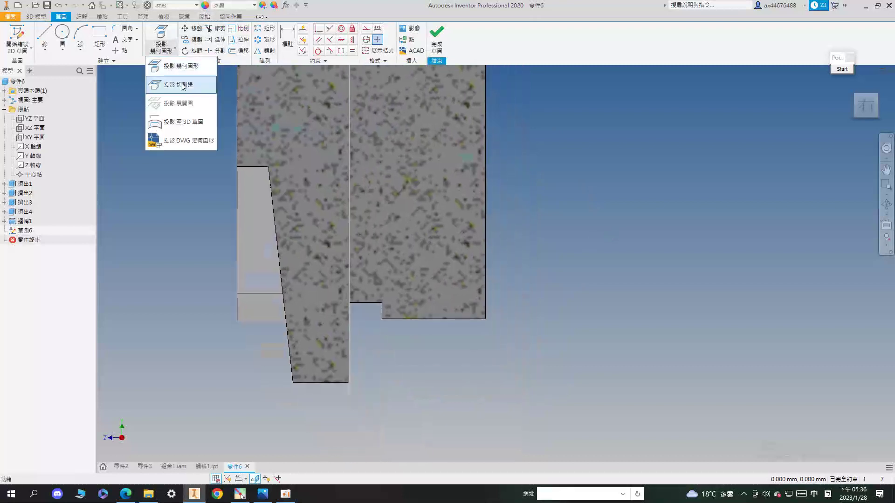
{"action": "left_click", "coordinate": [187, 69]}
{"action": "left_click", "coordinate": [40, 163]}
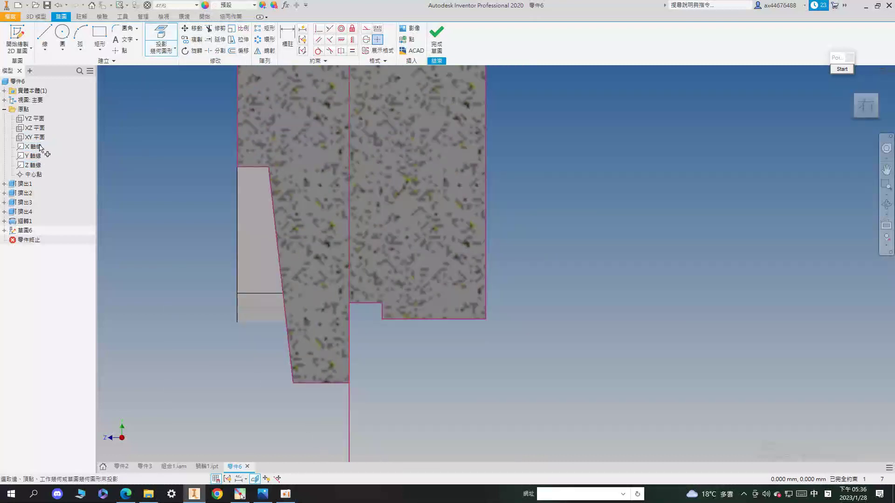
{"action": "scroll", "coordinate": [431, 250], "scroll_direction": "down", "scroll_amount": 5}
{"action": "key", "text": "Escape"}
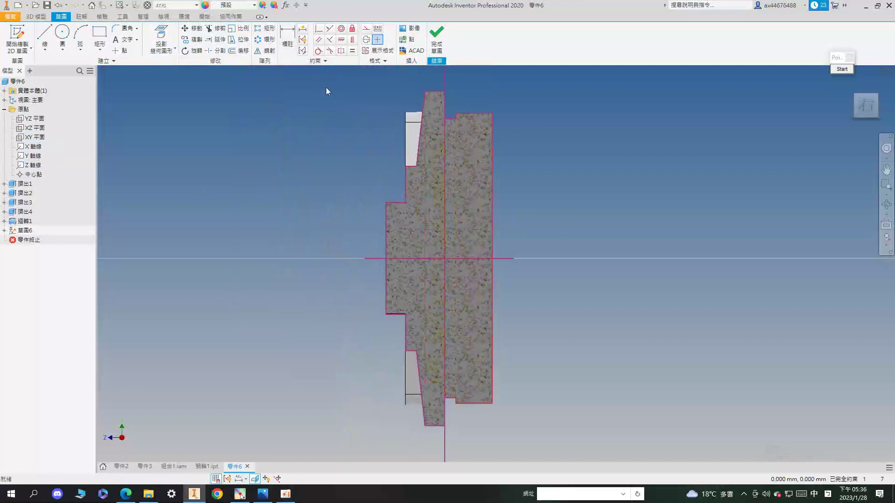
{"action": "scroll", "coordinate": [303, 83], "scroll_direction": "down", "scroll_amount": 3}
{"action": "left_click_drag", "start_coordinate": [302, 82], "coordinate": [437, 294]}
{"action": "left_click", "coordinate": [400, 232]}
Step: Sketch a four-segment open recess profile from the widest cylinder's lower edge, sloping inward and back out to its end face
{"action": "scroll", "coordinate": [386, 209], "scroll_direction": "up", "scroll_amount": 5}
{"action": "scroll", "coordinate": [464, 212], "scroll_direction": "up", "scroll_amount": 3}
{"action": "key", "text": "l"}
{"action": "middle_click_drag", "start_coordinate": [371, 181], "coordinate": [359, 238]}
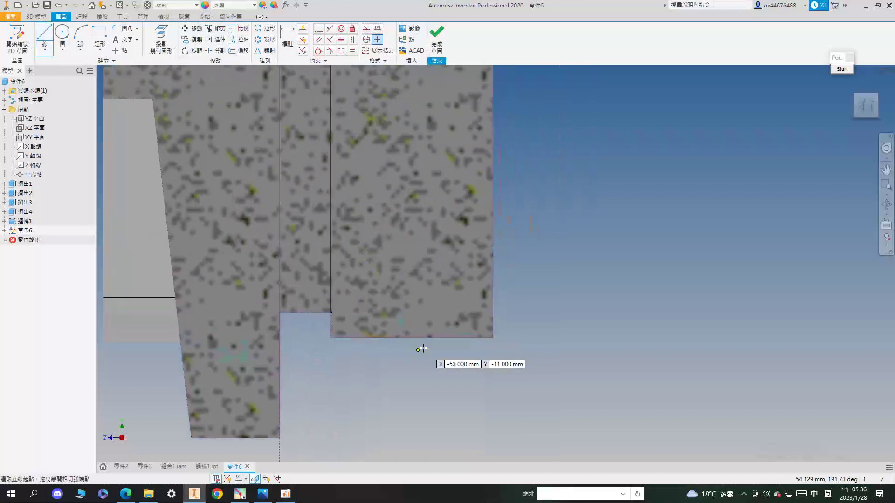
{"action": "left_click", "coordinate": [417, 337]}
{"action": "left_click", "coordinate": [418, 263]}
{"action": "left_click", "coordinate": [255, 212]}
{"action": "middle_click_drag", "start_coordinate": [255, 149], "coordinate": [269, 307]}
{"action": "left_click", "coordinate": [269, 308]}
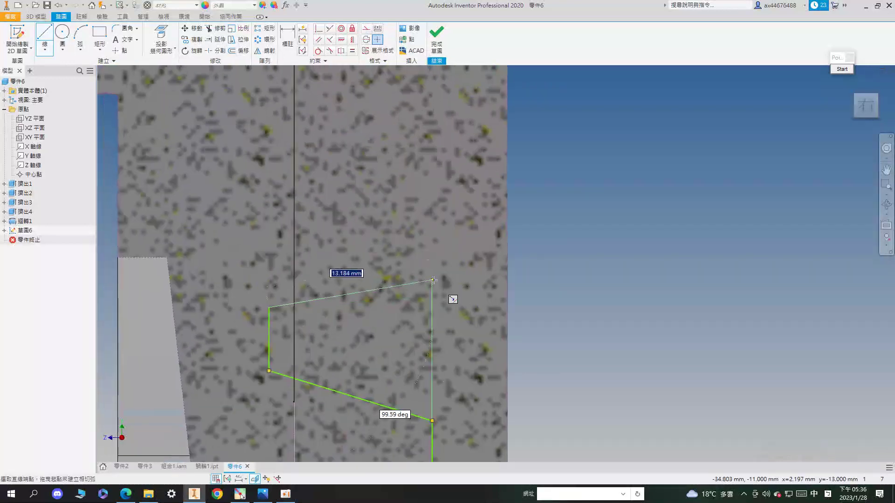
{"action": "left_click", "coordinate": [507, 244]}
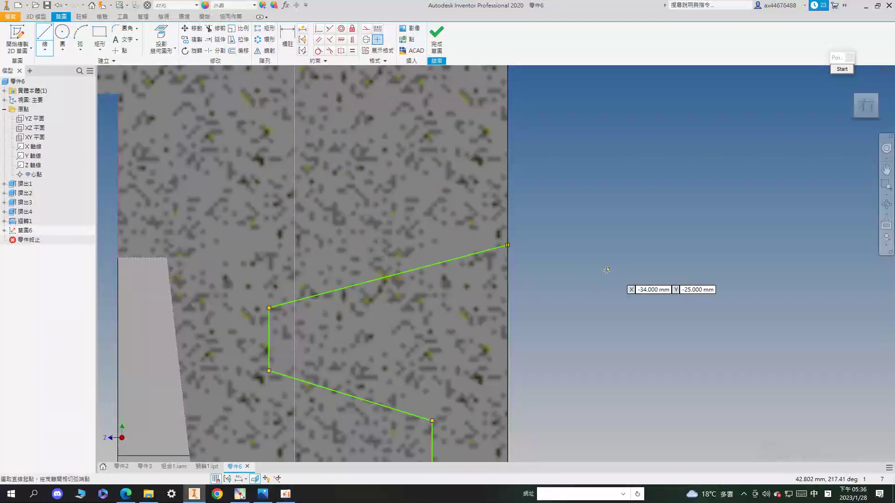
Step: Draw a horizontal line through the middle of the recess profile, extending past its inner end and the cylinder's end face
{"action": "scroll", "coordinate": [536, 232], "scroll_direction": "down", "scroll_amount": 3}
{"action": "key", "text": "d"}
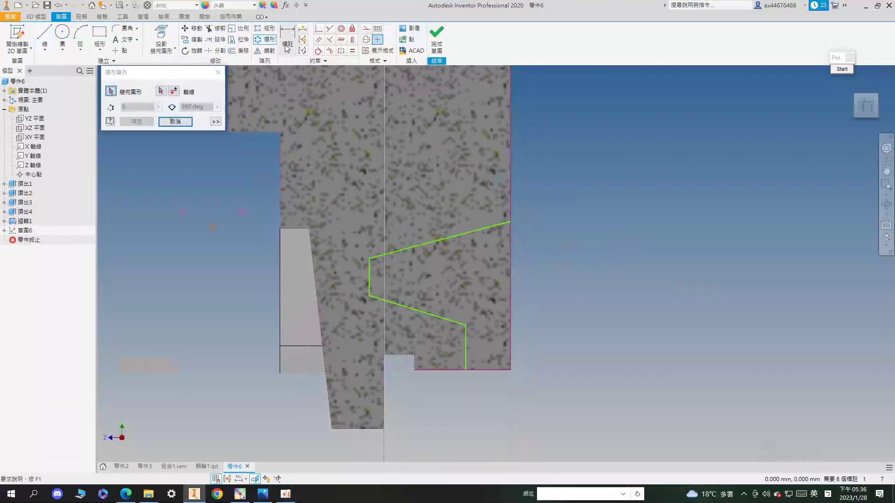
{"action": "left_click", "coordinate": [44, 40]}
{"action": "left_click", "coordinate": [339, 277]}
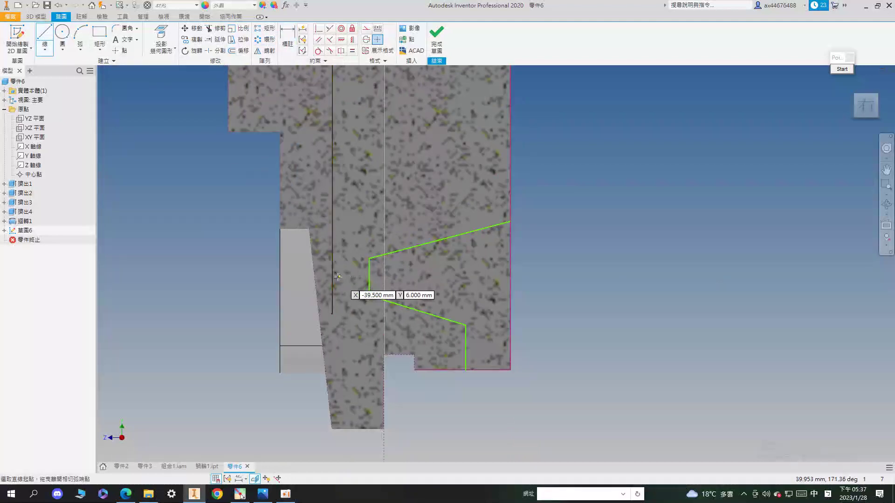
{"action": "left_click", "coordinate": [606, 276]}
{"action": "key", "text": "Escape"}
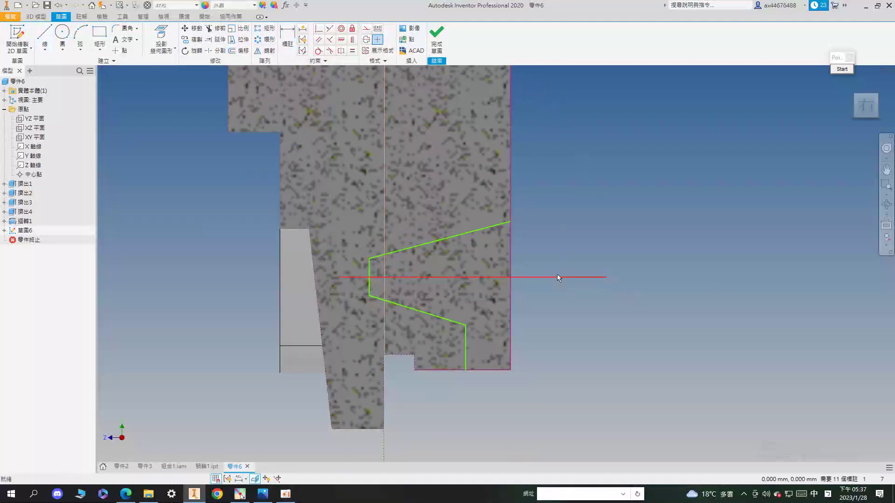
Step: Make the recess's inner corner points and sloped lines symmetric about the horizontal line, and its short upright line parallel to the end face
{"action": "left_click", "coordinate": [344, 52]}
{"action": "left_click", "coordinate": [370, 262]}
{"action": "left_click", "coordinate": [373, 294]}
{"action": "left_click", "coordinate": [387, 277]}
{"action": "left_click", "coordinate": [410, 247]}
{"action": "left_click", "coordinate": [429, 314]}
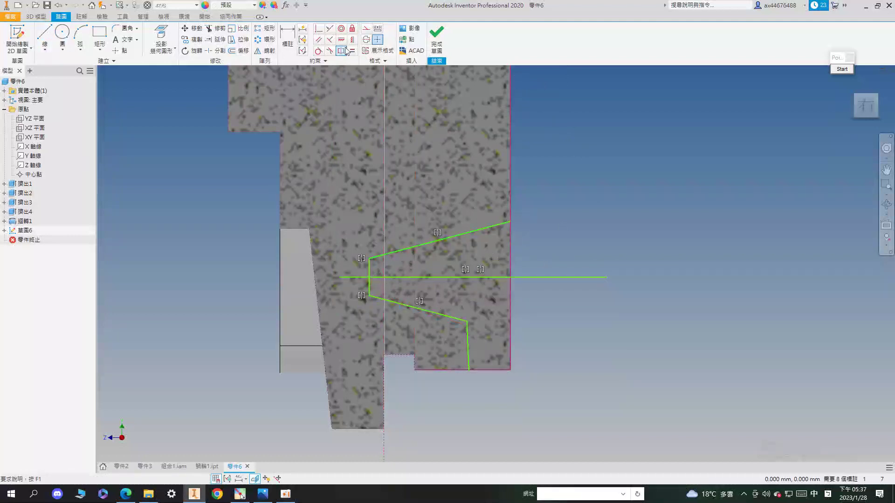
{"action": "left_click", "coordinate": [318, 39]}
{"action": "left_click", "coordinate": [468, 341]}
{"action": "left_click", "coordinate": [511, 340]}
Step: Dimension the angle between the recess's two sloped lines and set it to 20 degrees
{"action": "left_click", "coordinate": [287, 37]}
{"action": "left_click", "coordinate": [443, 242]}
{"action": "left_click", "coordinate": [442, 313]}
{"action": "left_click", "coordinate": [597, 287]}
{"action": "type", "text": "20"}
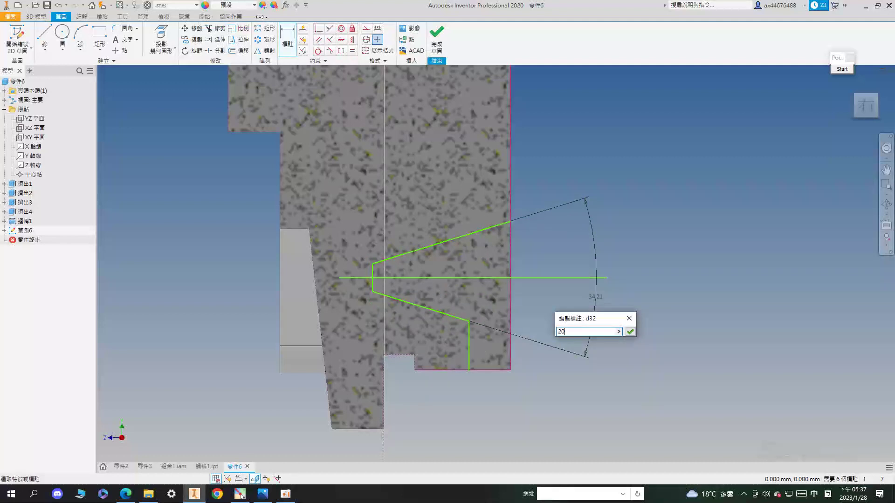
{"action": "key", "text": "Return"}
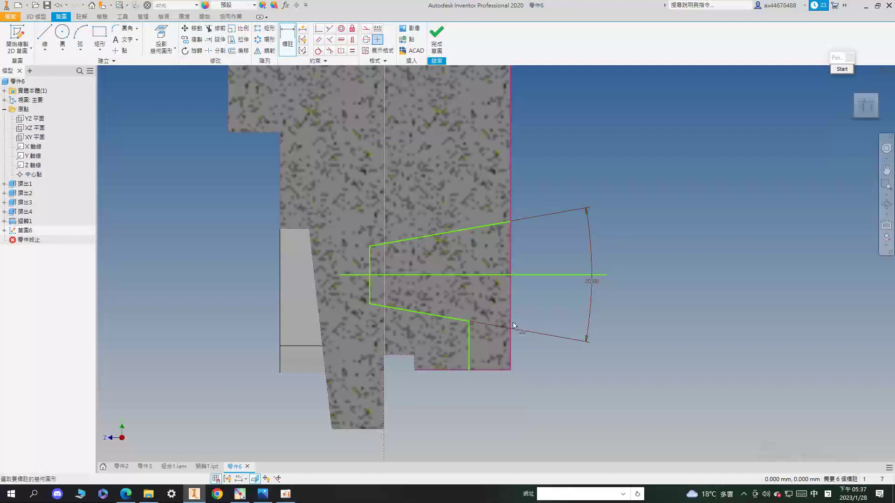
Step: Dimension the distance from the recess's short upright line to the end face and set it to 7 mm
{"action": "left_click", "coordinate": [468, 349]}
{"action": "left_click", "coordinate": [509, 366]}
{"action": "left_click", "coordinate": [497, 396]}
{"action": "type", "text": "7"}
{"action": "key", "text": "Return"}
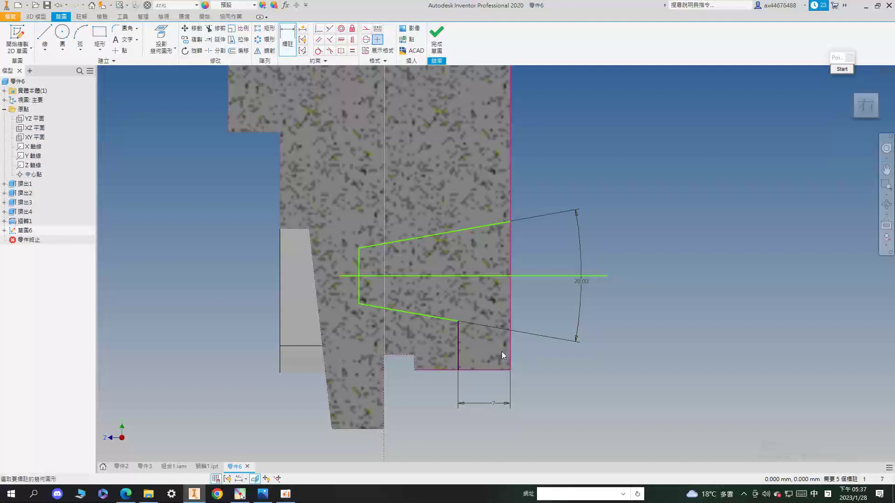
Step: Dimension the distance from the centre axis to the upper sloped line's end on the end face and set it to 33 mm
{"action": "scroll", "coordinate": [503, 227], "scroll_direction": "down", "scroll_amount": 3}
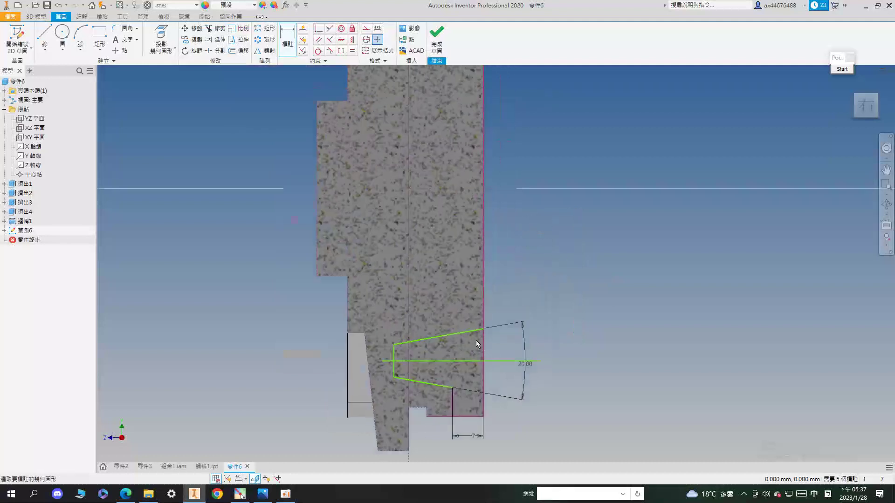
{"action": "left_click", "coordinate": [477, 330]}
{"action": "left_click", "coordinate": [448, 189]}
{"action": "left_click", "coordinate": [555, 252]}
{"action": "type", "text": "33"}
{"action": "key", "text": "Return"}
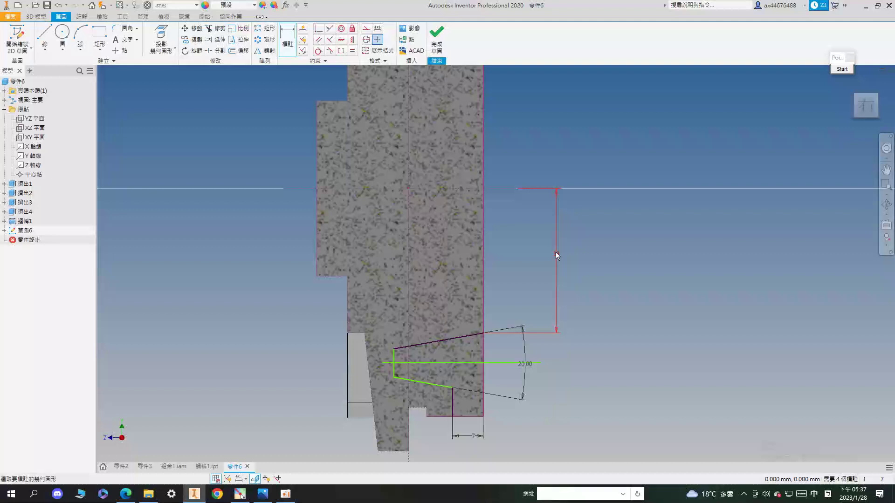
Step: Dimension the length of the recess's short upright line and set it to 5 mm
{"action": "left_click", "coordinate": [555, 253]}
{"action": "left_click", "coordinate": [453, 404]}
{"action": "left_click", "coordinate": [516, 414]}
{"action": "type", "text": "5"}
{"action": "key", "text": "Return"}
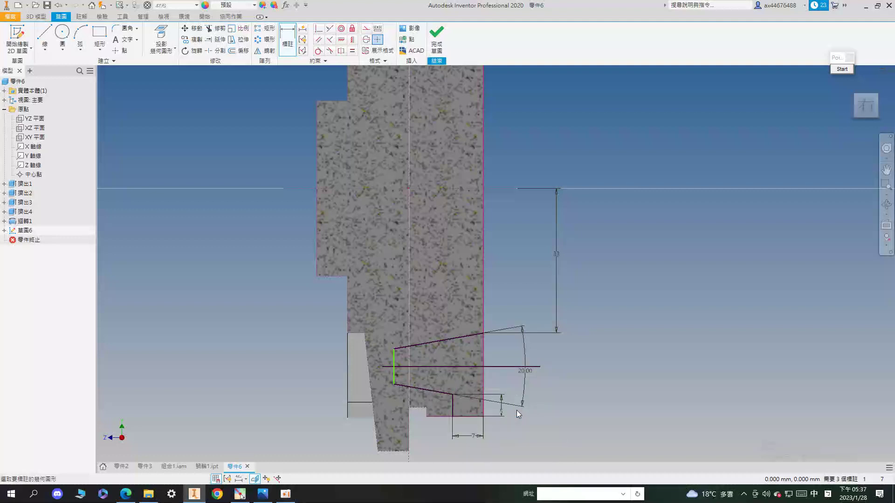
Step: Dimension the recess depth from its inner end line to the end face and set it to 22 mm
{"action": "left_click", "coordinate": [394, 365]}
{"action": "left_click", "coordinate": [483, 361]}
{"action": "left_click", "coordinate": [459, 315]}
{"action": "type", "text": "22"}
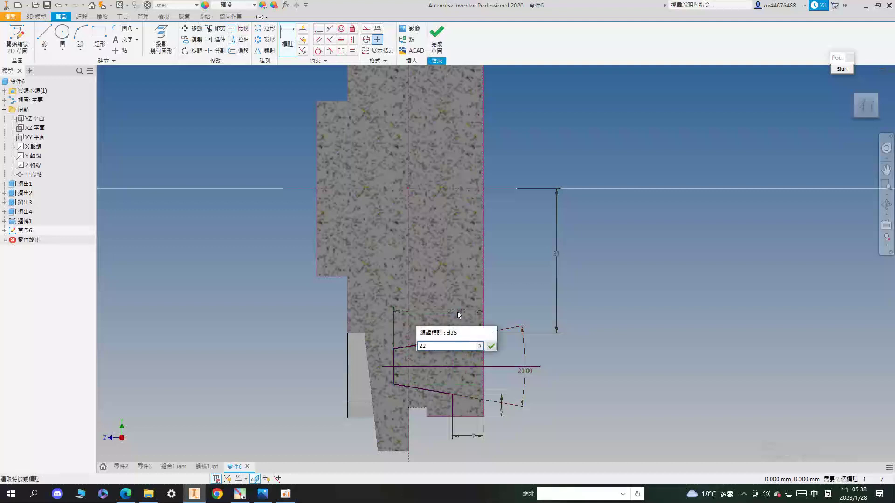
{"action": "key", "text": "Return"}
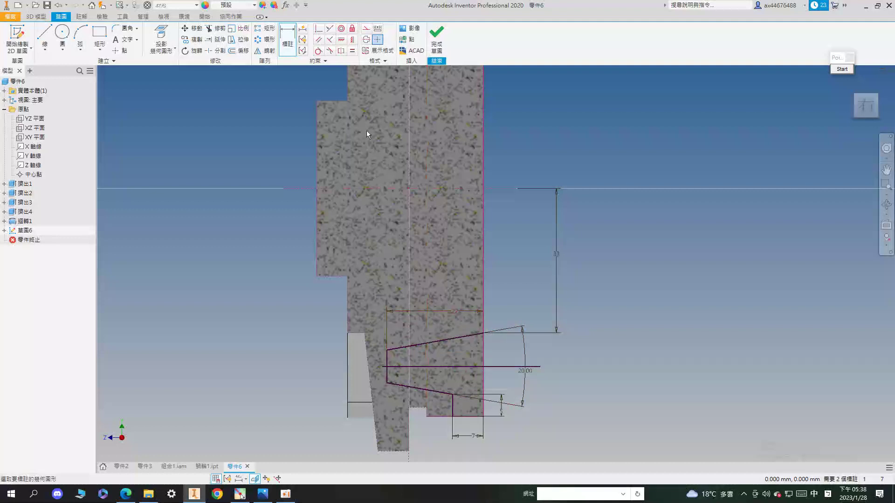
Step: Sketch a rectangle from the boss's front face on the centre axis to the opposite end face and set its height to 12.5 mm
{"action": "left_click", "coordinate": [99, 34]}
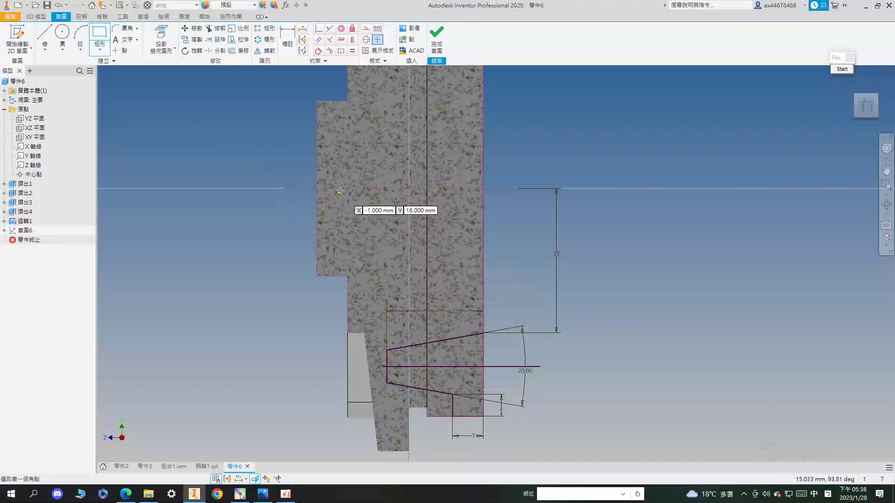
{"action": "left_click", "coordinate": [317, 188]}
{"action": "left_click", "coordinate": [483, 236]}
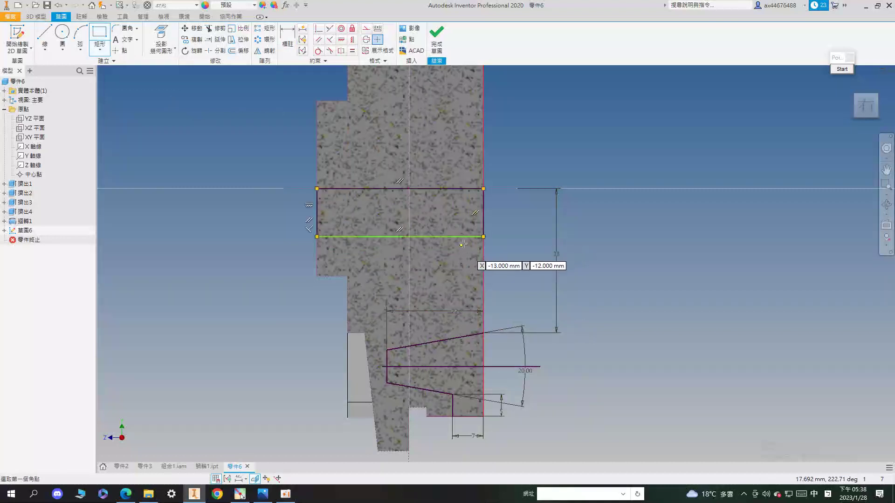
{"action": "left_click", "coordinate": [287, 39]}
{"action": "left_click", "coordinate": [364, 237]}
{"action": "left_click", "coordinate": [368, 190]}
{"action": "left_click", "coordinate": [270, 184]}
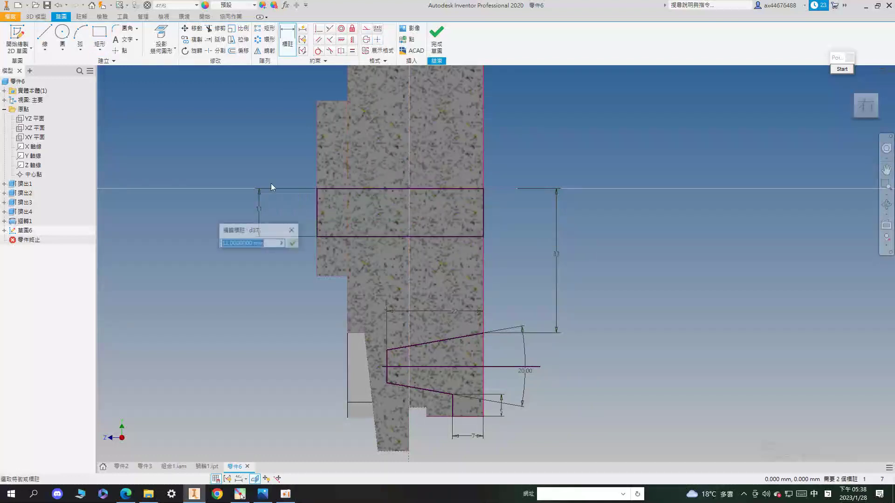
{"action": "type", "text": "12.5"}
{"action": "key", "text": "Return"}
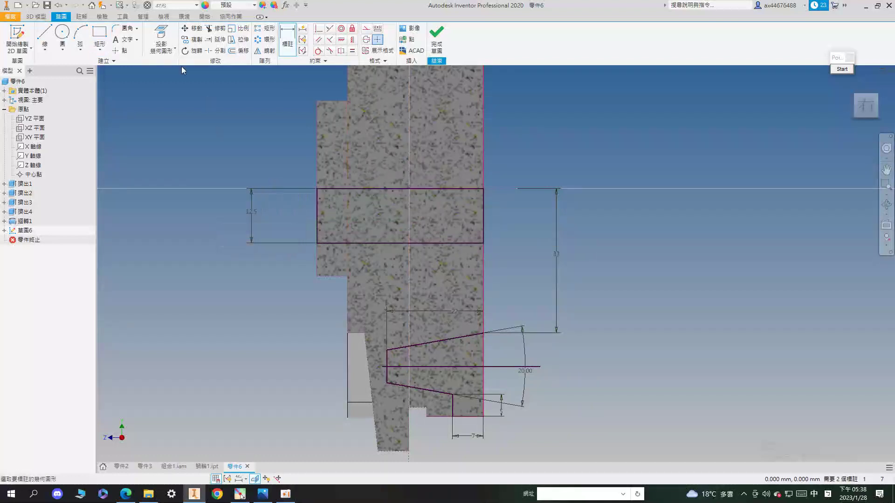
Step: Sketch a second rectangle about 11 mm wide between the centre axis and the end face, and set its height to 26 mm
{"action": "left_click", "coordinate": [99, 37]}
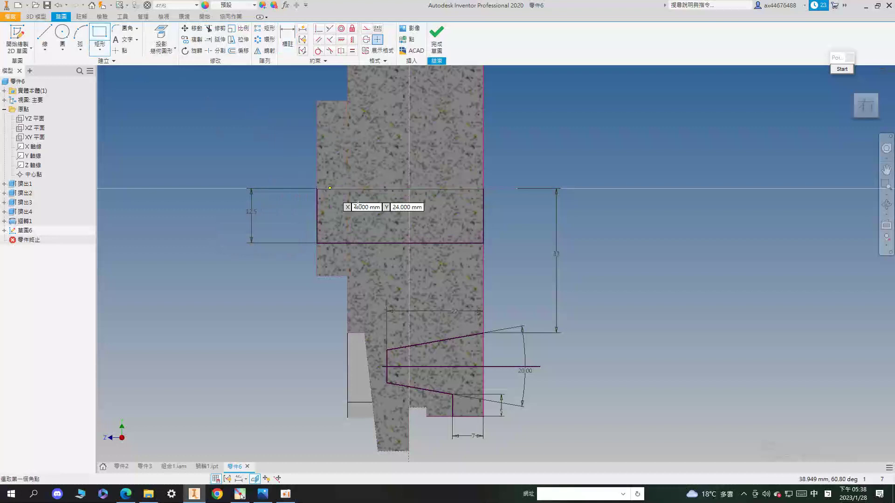
{"action": "left_click", "coordinate": [435, 189]}
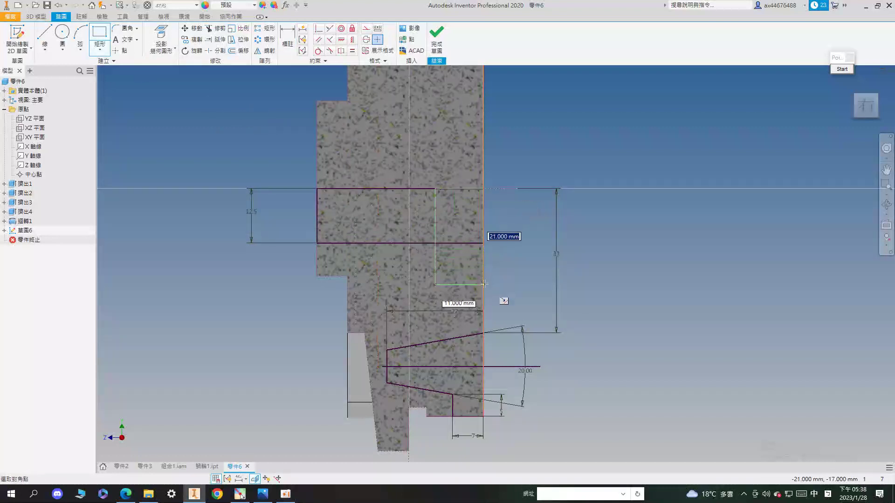
{"action": "left_click", "coordinate": [483, 284]}
{"action": "key", "text": "Escape"}
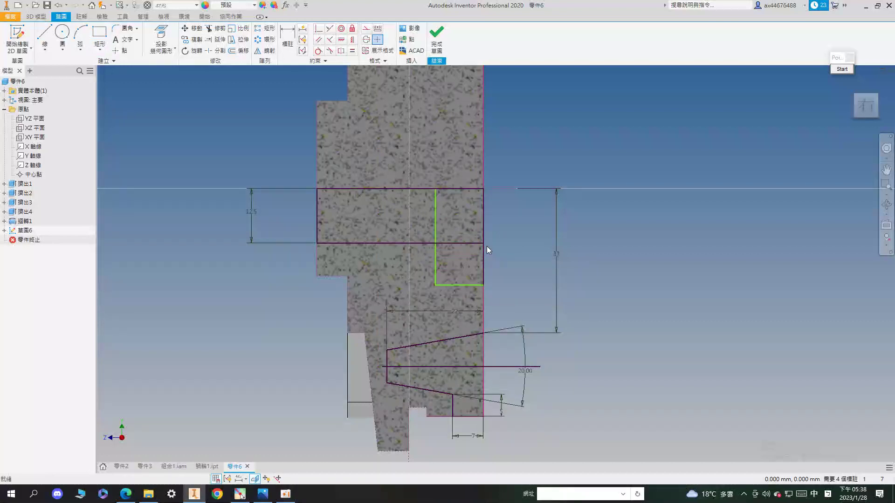
{"action": "left_click", "coordinate": [287, 39]}
{"action": "left_click", "coordinate": [466, 284]}
{"action": "left_click", "coordinate": [459, 189]}
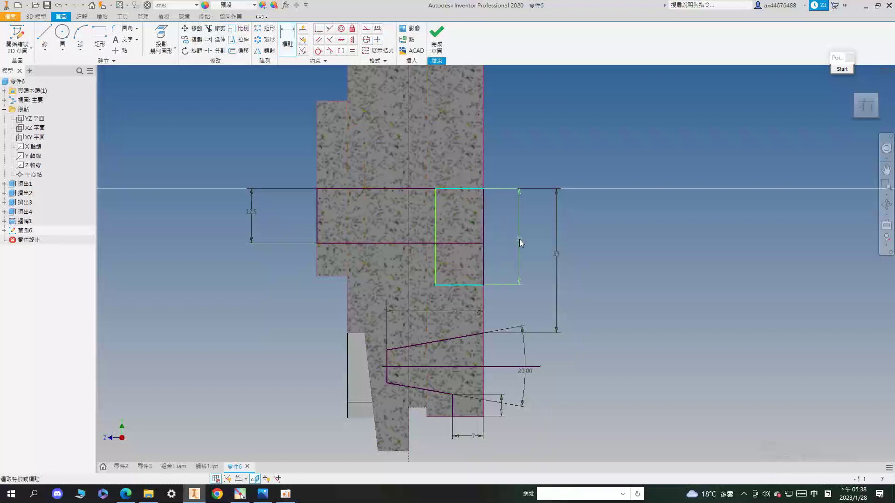
{"action": "left_click", "coordinate": [519, 239]}
{"action": "type", "text": "26"}
{"action": "key", "text": "Return"}
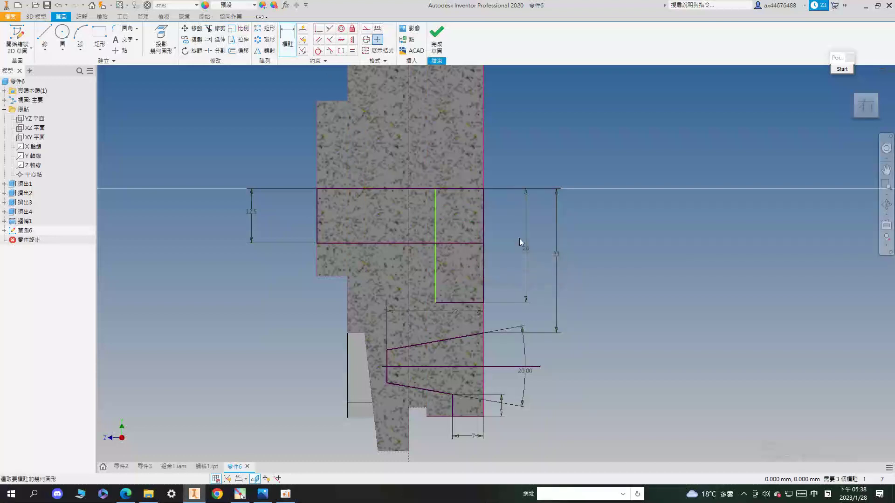
Step: Check the assembly drawing in Edge, and open the bearing dimension table in the reference PDF
{"action": "middle_click_drag", "start_coordinate": [507, 347], "coordinate": [498, 329]}
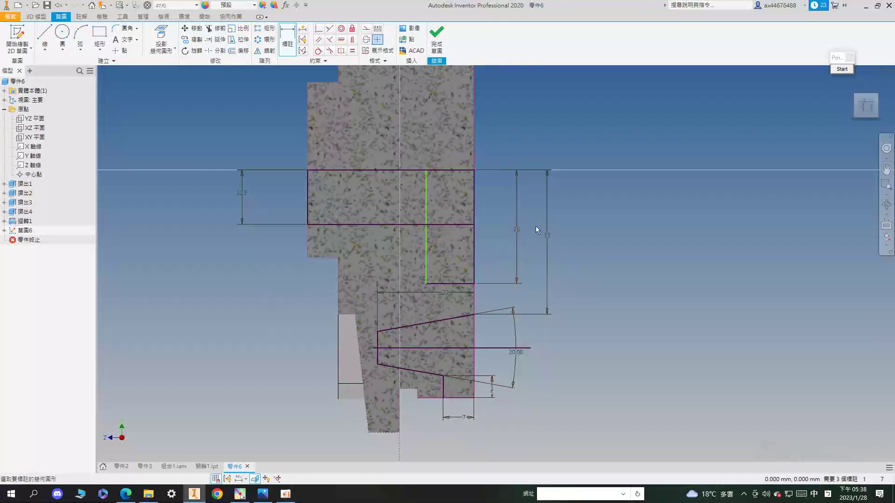
{"action": "left_click", "coordinate": [125, 493]}
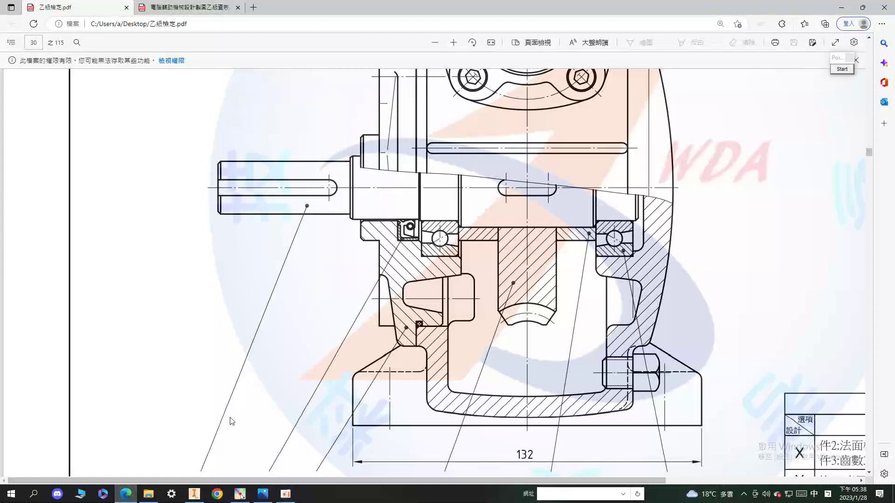
{"action": "left_click", "coordinate": [194, 494]}
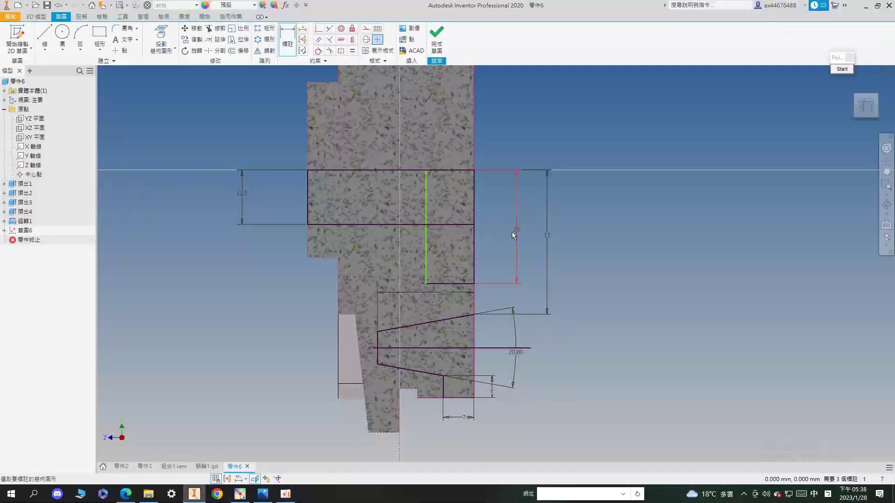
{"action": "left_click", "coordinate": [126, 494]}
{"action": "left_click", "coordinate": [208, 5]}
{"action": "left_click", "coordinate": [12, 42]}
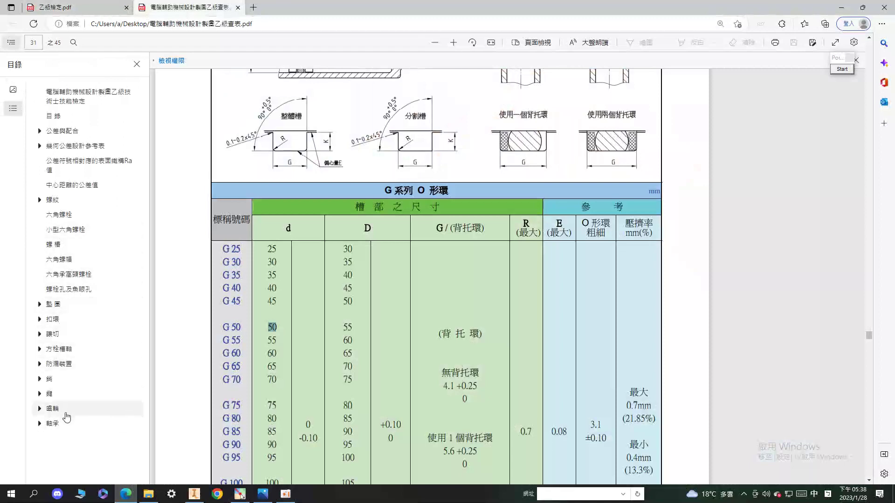
{"action": "left_click", "coordinate": [53, 423]}
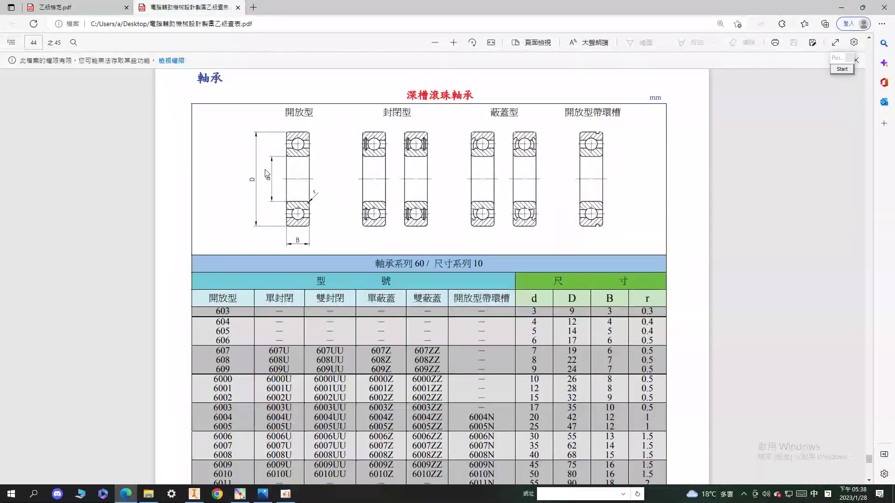
Step: Compare the assembly drawing with the angular contact ball bearing table and mark outer diameter D and width B in the 7205A row
{"action": "scroll", "coordinate": [257, 186], "scroll_direction": "down", "scroll_amount": 15}
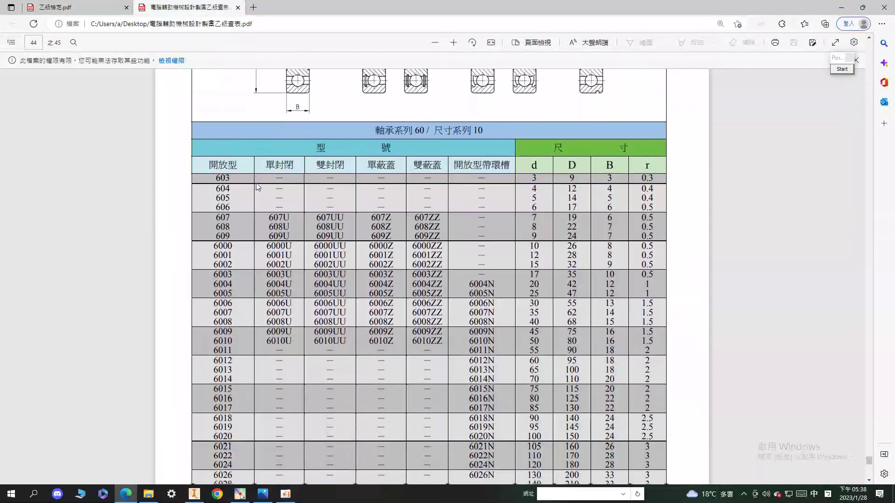
{"action": "scroll", "coordinate": [257, 186], "scroll_direction": "down", "scroll_amount": 1}
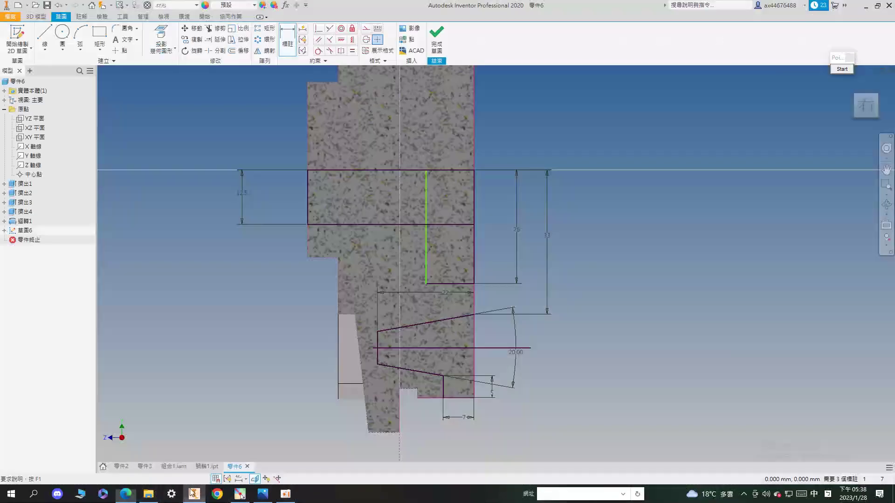
{"action": "left_click", "coordinate": [194, 494]}
{"action": "left_click", "coordinate": [125, 494]}
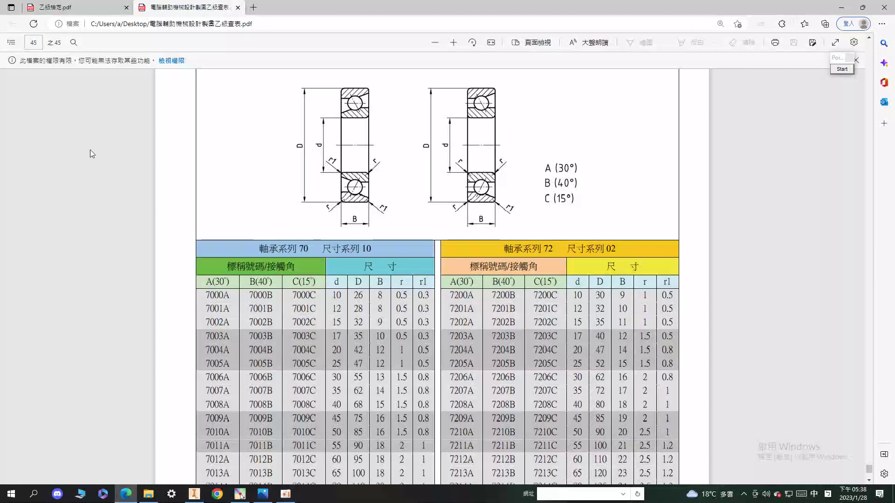
{"action": "key", "text": "ctrl+Tab"}
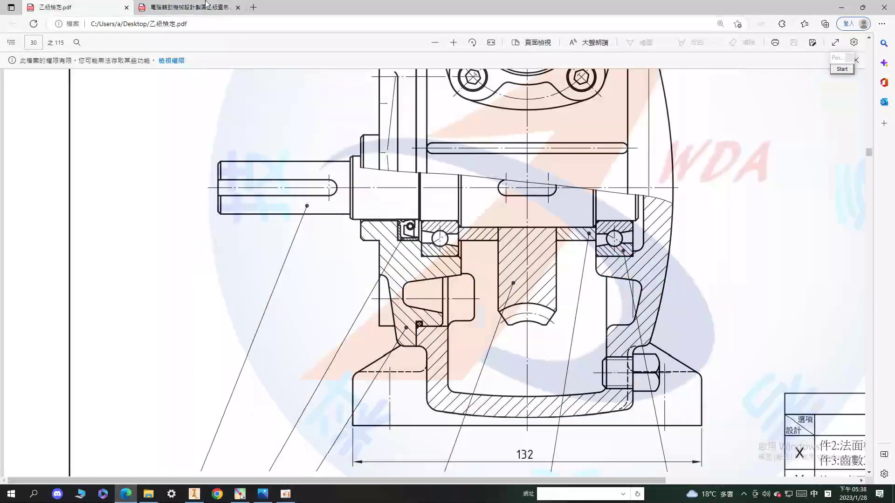
{"action": "key", "text": "ctrl+Tab"}
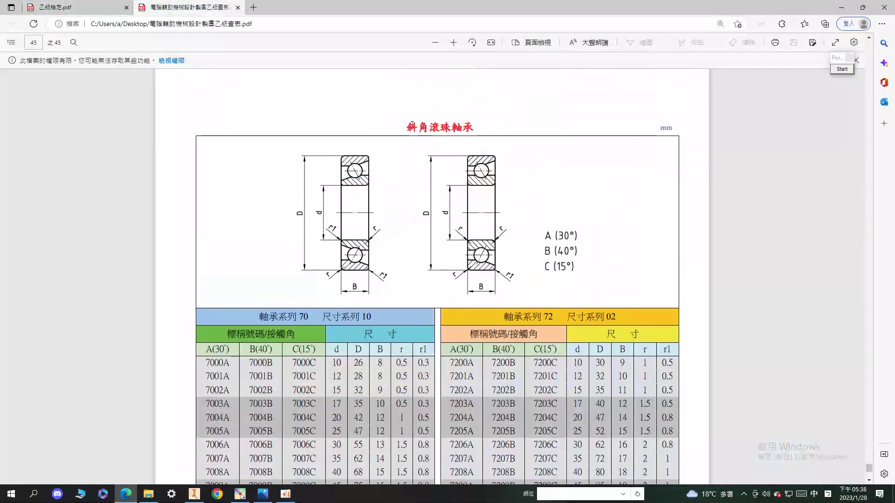
{"action": "scroll", "coordinate": [442, 118], "scroll_direction": "down", "scroll_amount": 3}
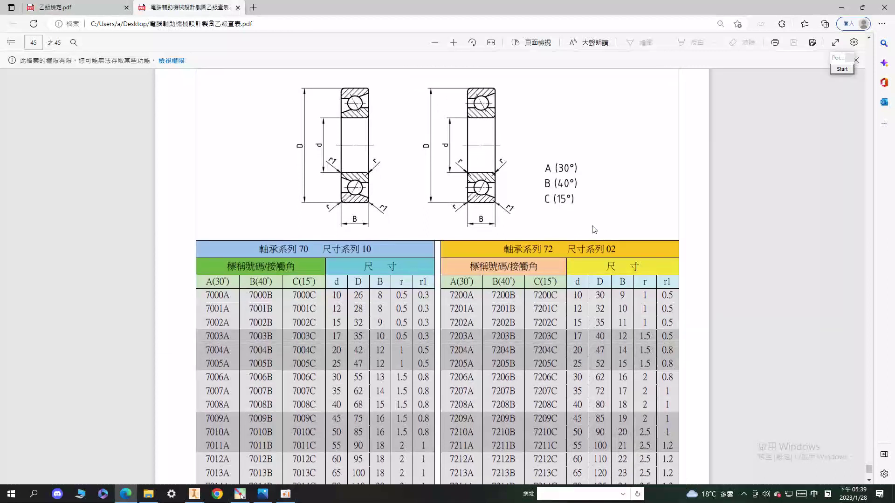
{"action": "double_click", "coordinate": [600, 364]}
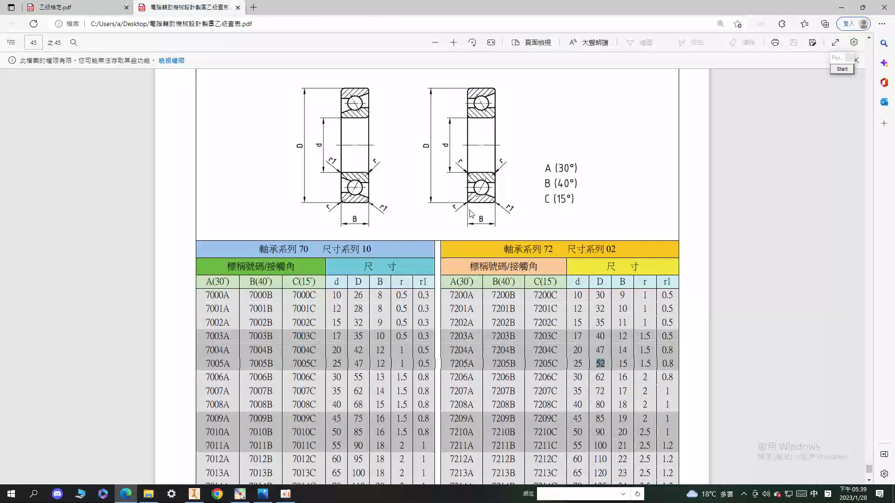
{"action": "left_click", "coordinate": [841, 69]}
{"action": "mouse_move", "coordinate": [485, 207]}
{"action": "left_mouse_down"}
{"action": "mouse_move", "coordinate": [480, 245]}
{"action": "mouse_move", "coordinate": [484, 239]}
{"action": "left_mouse_up"}
{"action": "mouse_move", "coordinate": [623, 356]}
{"action": "left_mouse_down"}
{"action": "mouse_move", "coordinate": [613, 368]}
{"action": "mouse_move", "coordinate": [615, 356]}
{"action": "left_mouse_up"}
{"action": "left_click", "coordinate": [843, 69]}
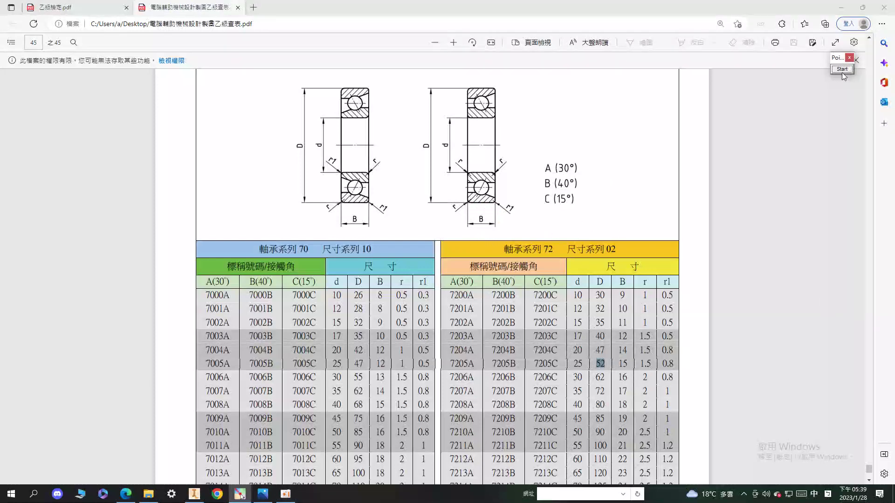
Step: Back in Inventor, dimension the 26 mm high bearing seat rectangle's width from its inner line to the end face and set it to 16 mm
{"action": "left_click", "coordinate": [194, 493]}
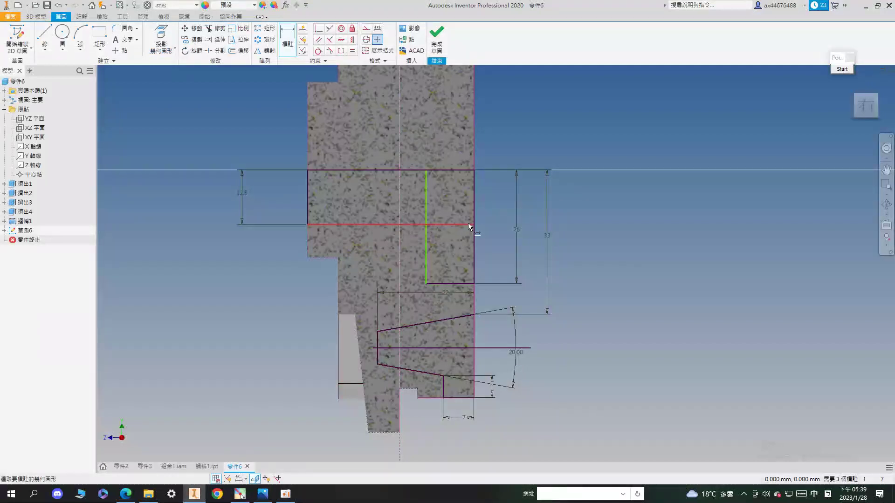
{"action": "key", "text": "Escape"}
{"action": "left_click", "coordinate": [287, 43]}
{"action": "left_click", "coordinate": [425, 219]}
{"action": "left_click", "coordinate": [474, 210]}
{"action": "left_click", "coordinate": [459, 205]}
{"action": "type", "text": "16"}
{"action": "key", "text": "Return"}
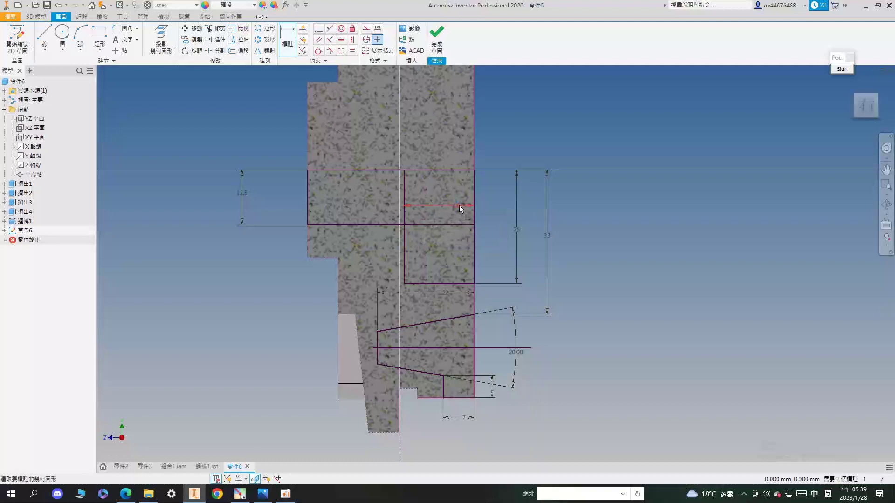
Step: Sketch a third rectangle from the centre axis against the bearing seat's inner side and set its width to 9 mm
{"action": "middle_click_drag", "start_coordinate": [485, 150], "coordinate": [499, 165]}
{"action": "left_click", "coordinate": [99, 36]}
{"action": "left_click", "coordinate": [418, 186]}
{"action": "left_click", "coordinate": [382, 265]}
{"action": "key", "text": "d"}
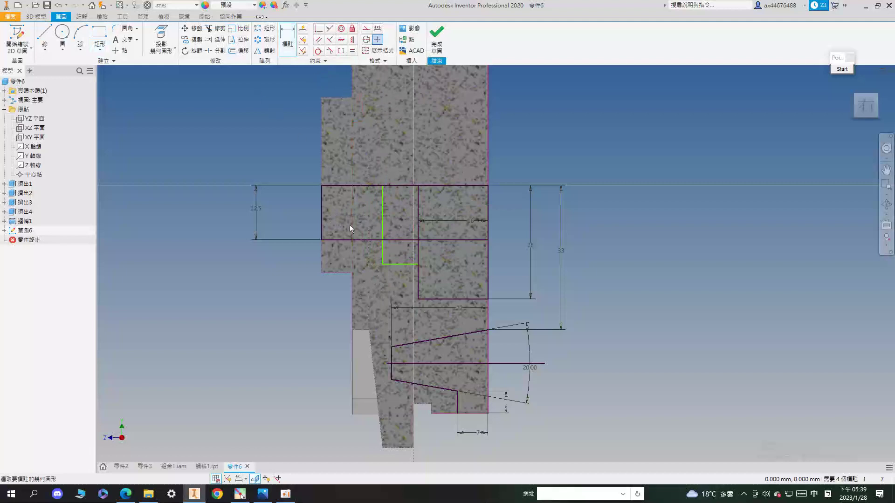
{"action": "left_click", "coordinate": [392, 264]}
{"action": "left_click", "coordinate": [400, 282]}
{"action": "type", "text": "9"}
{"action": "key", "text": "Return"}
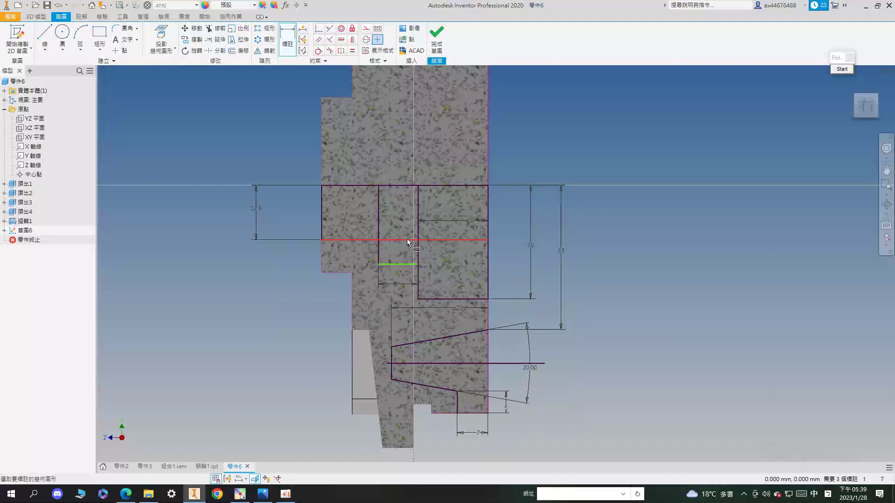
Step: Dimension the third rectangle's height from the centre axis and set it to 20 mm
{"action": "left_click", "coordinate": [396, 264]}
{"action": "left_click", "coordinate": [400, 186]}
{"action": "left_click", "coordinate": [282, 214]}
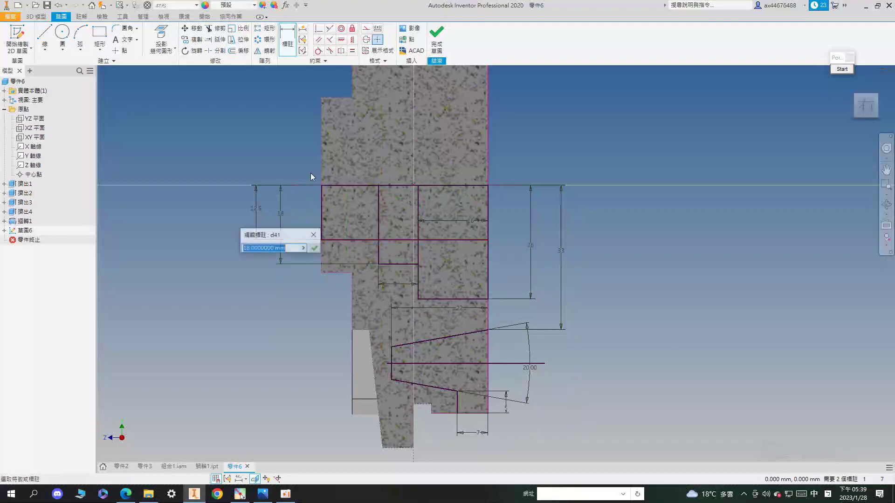
{"action": "type", "text": "20"}
{"action": "key", "text": "Return"}
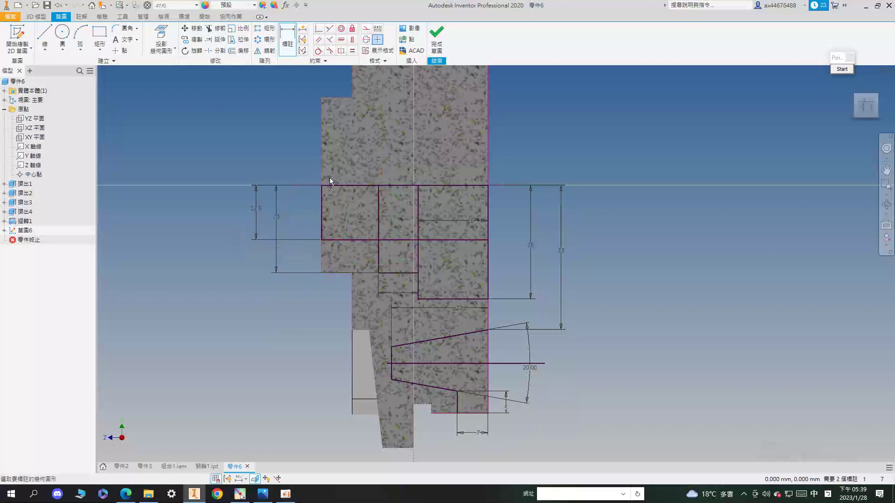
Step: Revolve-cut the shaft bore, stepped seat and tapered recess profiles a full 360° about the centre axis, and view the part isometrically
{"action": "scroll", "coordinate": [590, 266], "scroll_direction": "down", "scroll_amount": 2}
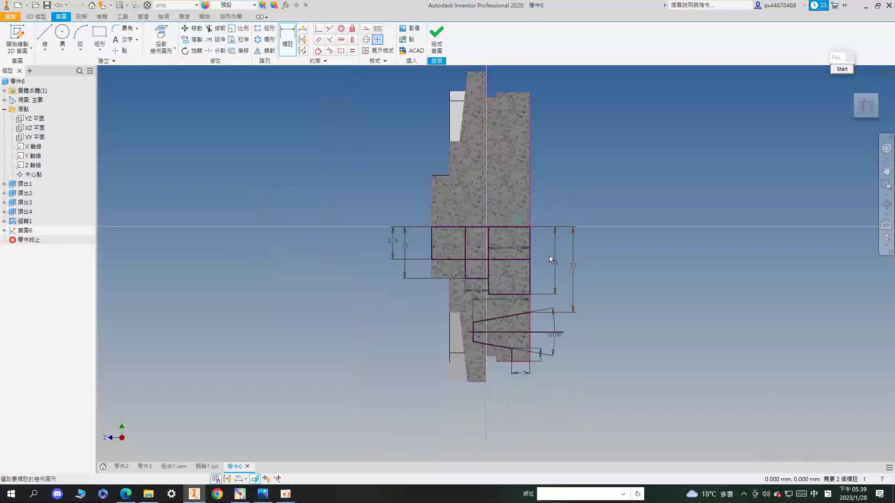
{"action": "key", "text": "r"}
{"action": "left_click", "coordinate": [421, 247]}
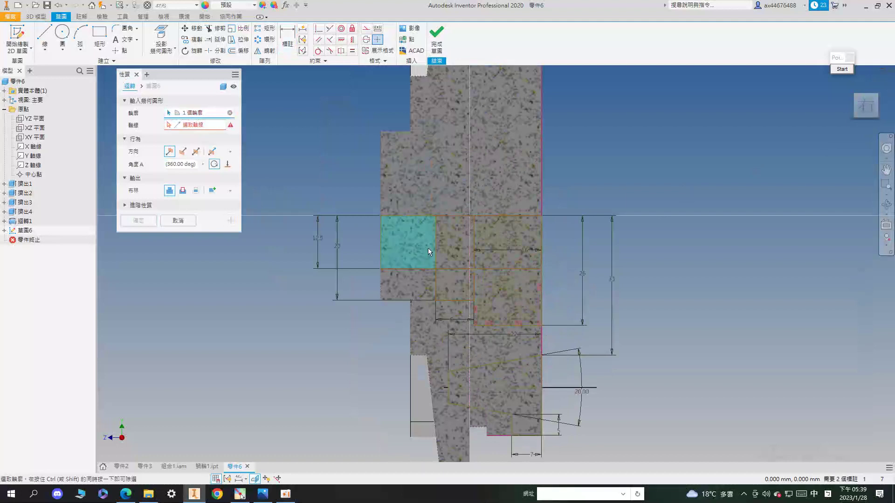
{"action": "left_click", "coordinate": [471, 251]}
{"action": "left_click", "coordinate": [478, 263]}
{"action": "left_click", "coordinate": [483, 289]}
{"action": "left_click", "coordinate": [532, 375]}
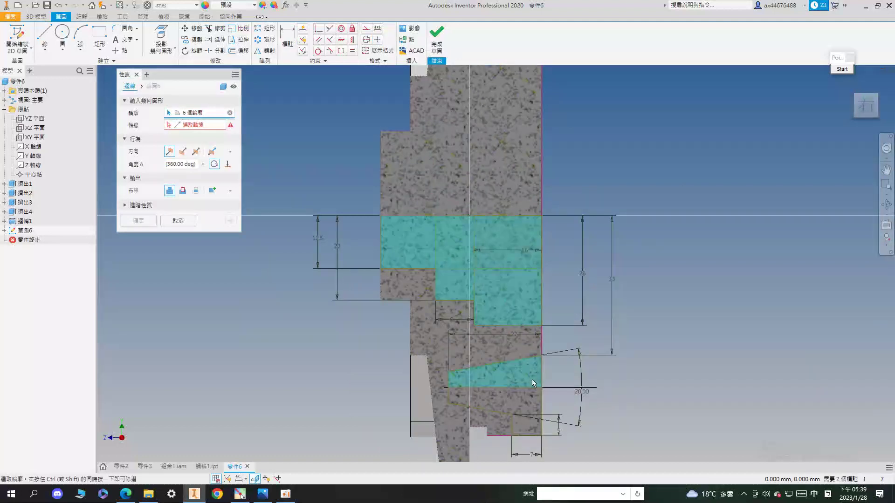
{"action": "left_click", "coordinate": [530, 419]}
{"action": "middle_click_drag", "start_coordinate": [641, 429], "coordinate": [624, 395]}
{"action": "left_click", "coordinate": [196, 125]}
{"action": "left_click", "coordinate": [499, 184]}
{"action": "left_click", "coordinate": [182, 190]}
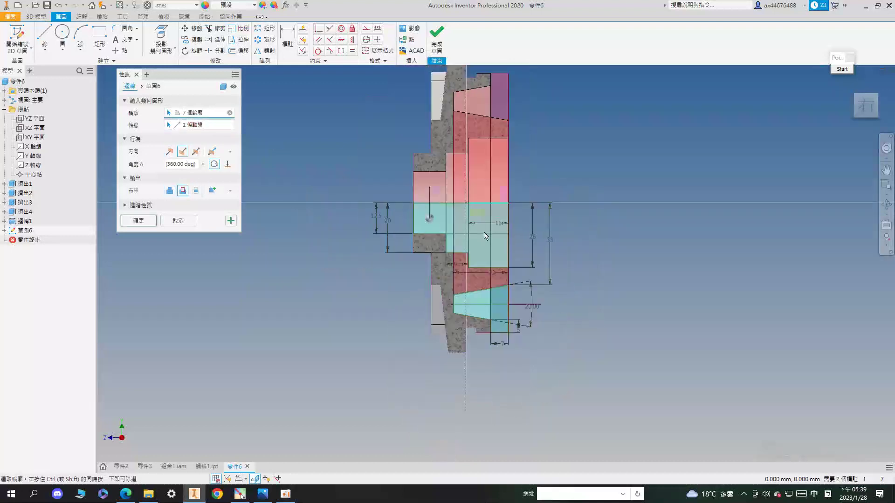
{"action": "left_click", "coordinate": [149, 222]}
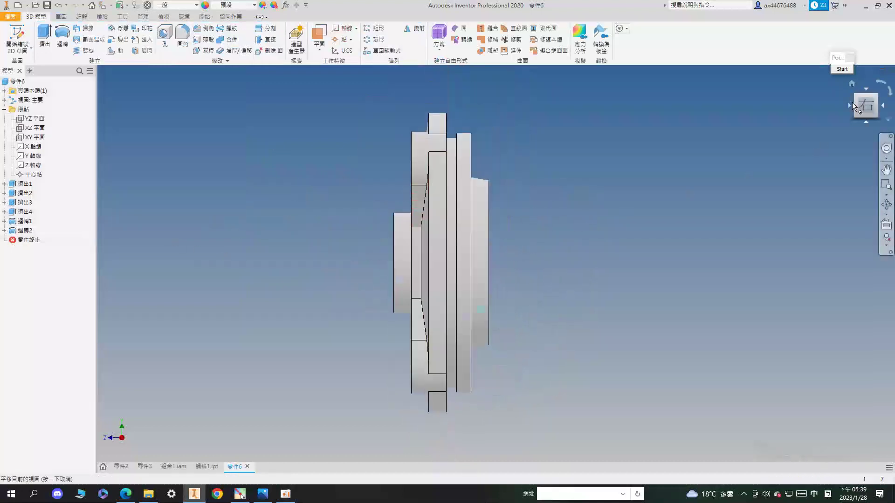
{"action": "left_click", "coordinate": [878, 101]}
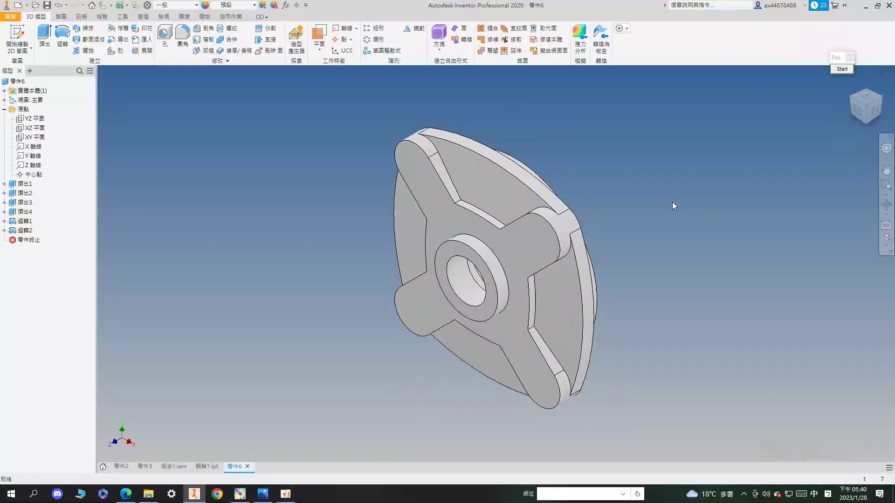
Step: Switch to the assembly drawing in Edge and mark the four cover bolt positions on the front view with red crosses
{"action": "left_click", "coordinate": [125, 494]}
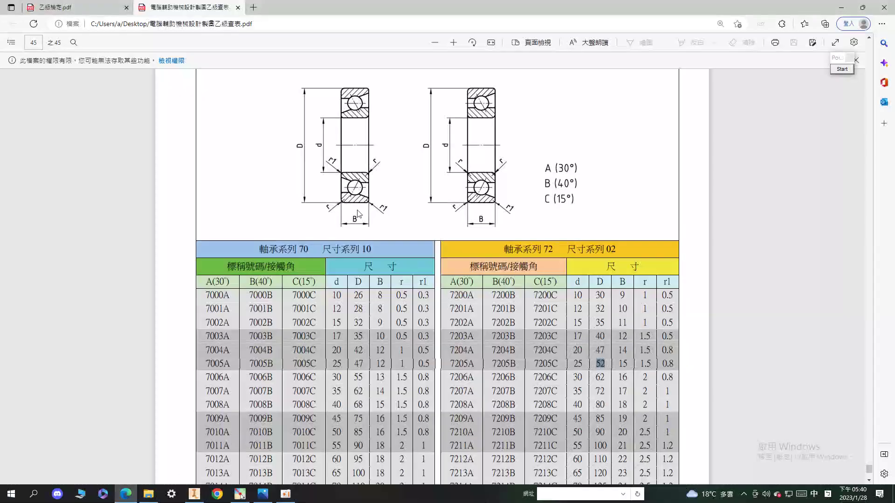
{"action": "left_click", "coordinate": [75, 7]}
{"action": "scroll", "coordinate": [501, 225], "scroll_direction": "up", "scroll_amount": 5, "text": "ctrl"}
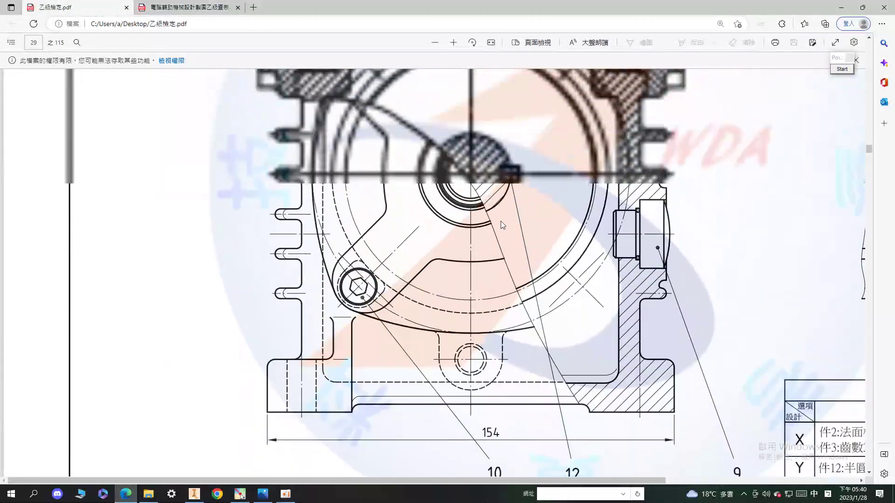
{"action": "scroll", "coordinate": [500, 221], "scroll_direction": "up", "scroll_amount": 2}
{"action": "left_click", "coordinate": [842, 69]}
{"action": "left_click", "coordinate": [848, 108]}
{"action": "mouse_move", "coordinate": [374, 354]}
{"action": "left_mouse_down"}
{"action": "mouse_move", "coordinate": [341, 383]}
{"action": "mouse_move", "coordinate": [377, 382]}
{"action": "left_mouse_up"}
{"action": "left_click_drag", "start_coordinate": [540, 349], "coordinate": [585, 389]}
{"action": "left_click_drag", "start_coordinate": [576, 351], "coordinate": [527, 371]}
{"action": "left_click_drag", "start_coordinate": [567, 127], "coordinate": [611, 164]}
{"action": "left_click_drag", "start_coordinate": [594, 125], "coordinate": [536, 160]}
{"action": "left_click_drag", "start_coordinate": [336, 129], "coordinate": [379, 161]}
{"action": "left_click_drag", "start_coordinate": [358, 126], "coordinate": [315, 155]}
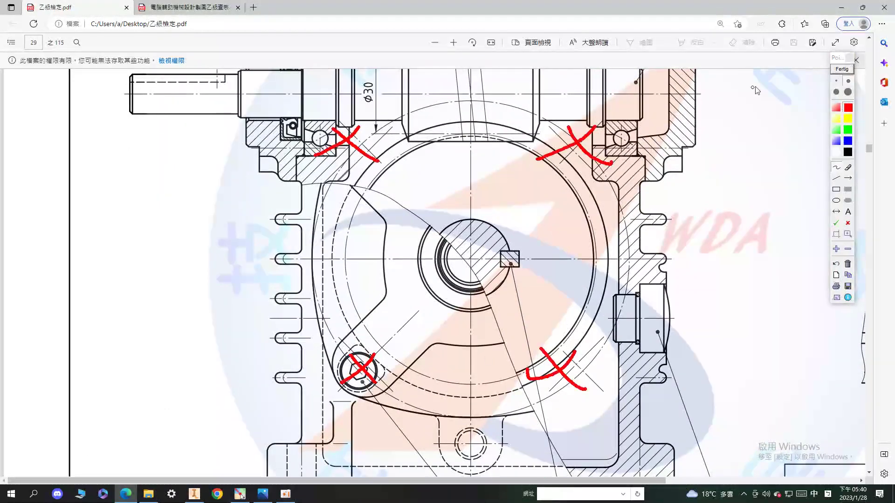
{"action": "left_click", "coordinate": [842, 69]}
Step: Mark the socket head screw's hexagon width on the front view and label it B
{"action": "left_click", "coordinate": [842, 69]}
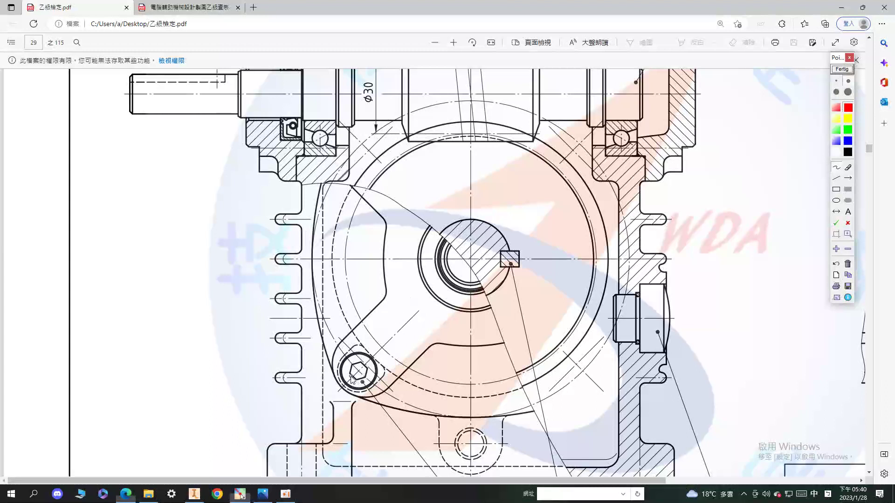
{"action": "left_click_drag", "start_coordinate": [352, 380], "coordinate": [373, 397]}
{"action": "mouse_move", "coordinate": [362, 363]}
{"action": "left_mouse_down"}
{"action": "mouse_move", "coordinate": [384, 388]}
{"action": "mouse_move", "coordinate": [394, 425]}
{"action": "left_mouse_up"}
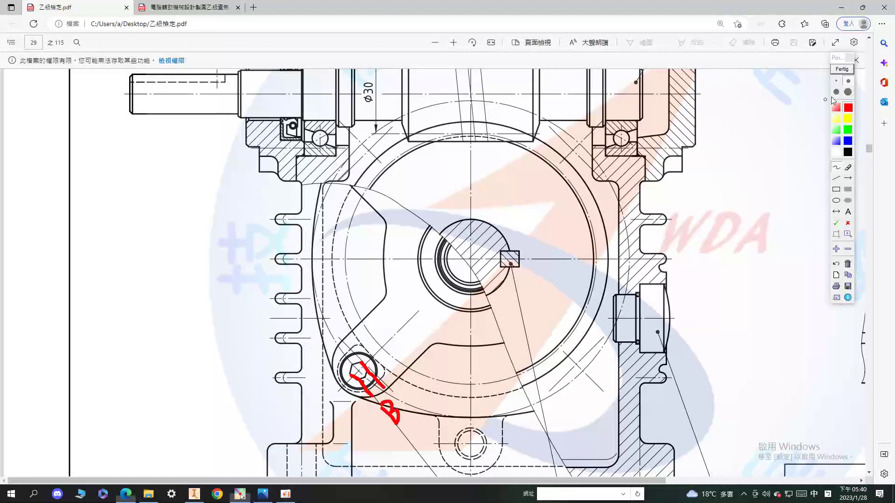
{"action": "left_click", "coordinate": [842, 70]}
Step: Open the hexagon socket head bolt table in the reference PDF and mark the M8 row from B = 6 to the hole dimensions
{"action": "left_click", "coordinate": [187, 7]}
{"action": "left_click", "coordinate": [11, 42]}
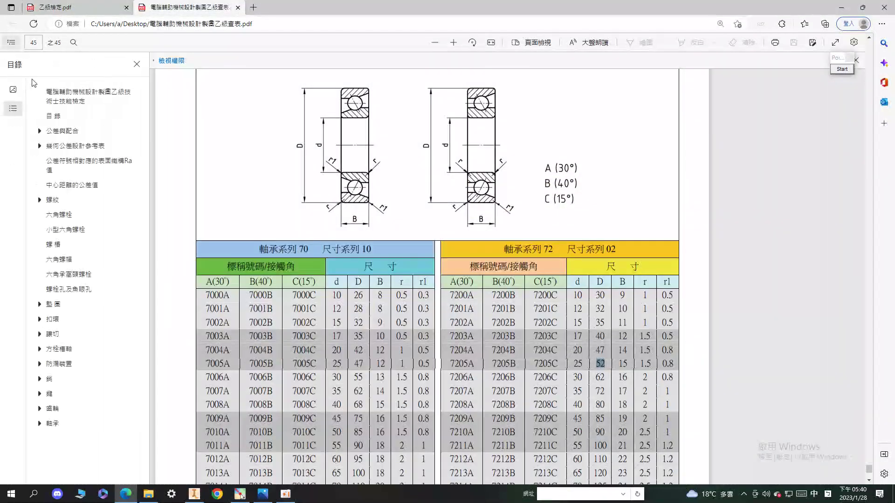
{"action": "left_click", "coordinate": [68, 274]}
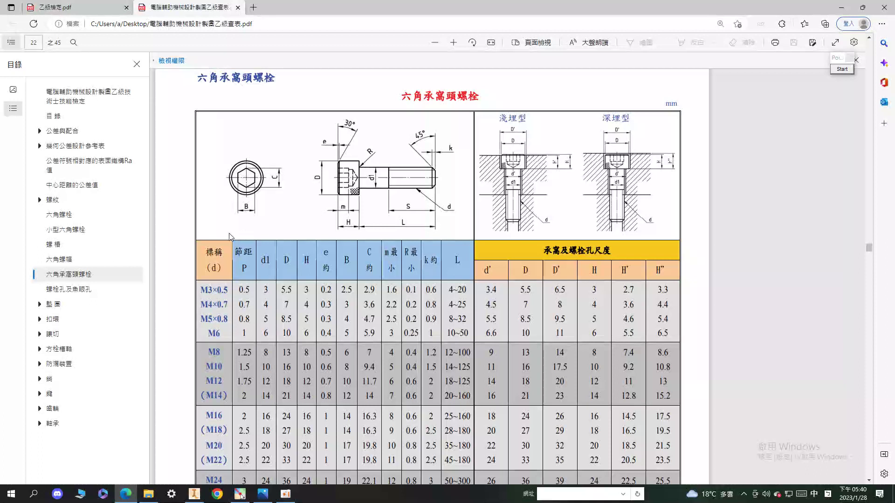
{"action": "left_click", "coordinate": [850, 71]}
{"action": "mouse_move", "coordinate": [345, 362]}
{"action": "left_mouse_down"}
{"action": "mouse_move", "coordinate": [343, 345]}
{"action": "mouse_move", "coordinate": [346, 357]}
{"action": "mouse_move", "coordinate": [238, 354]}
{"action": "mouse_move", "coordinate": [215, 364]}
{"action": "mouse_move", "coordinate": [224, 360]}
{"action": "left_mouse_up"}
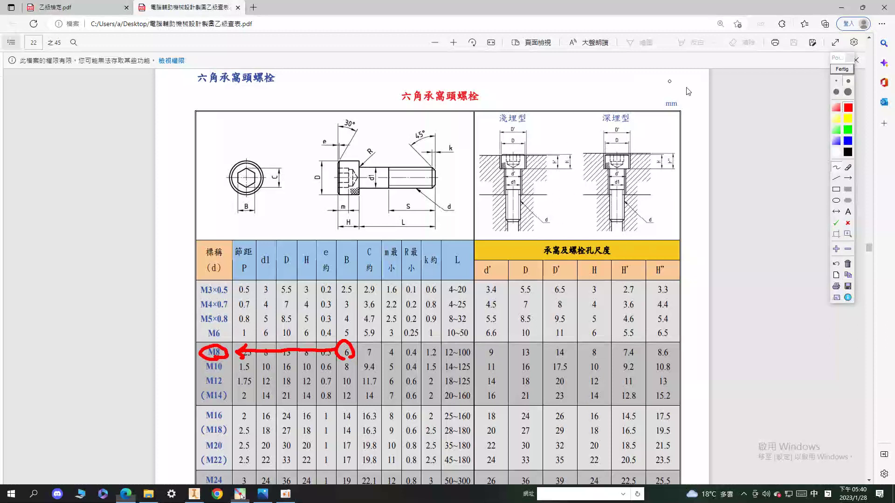
{"action": "mouse_move", "coordinate": [353, 356]}
{"action": "left_mouse_down"}
{"action": "mouse_move", "coordinate": [476, 352]}
{"action": "mouse_move", "coordinate": [467, 344]}
{"action": "mouse_move", "coordinate": [463, 364]}
{"action": "left_mouse_up"}
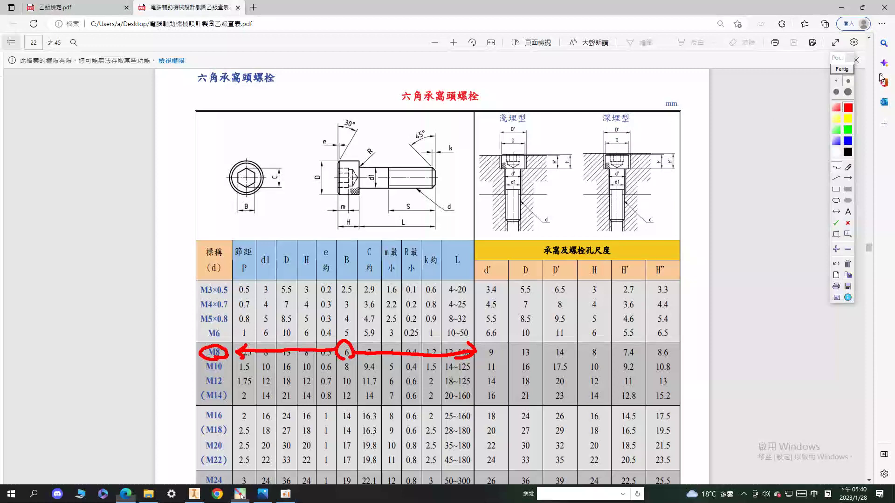
{"action": "left_click", "coordinate": [847, 70]}
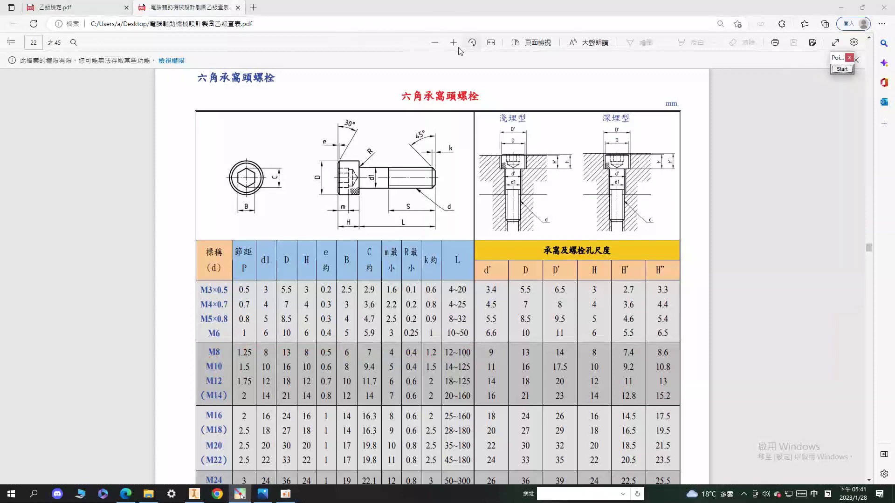
Step: Enlarge the socket head bolt table and trace the M8 row across to its counterbore and bolt hole dimensions
{"action": "left_click", "coordinate": [455, 42]}
{"action": "left_click", "coordinate": [455, 42]}
{"action": "scroll", "coordinate": [561, 206], "scroll_direction": "down", "scroll_amount": 2}
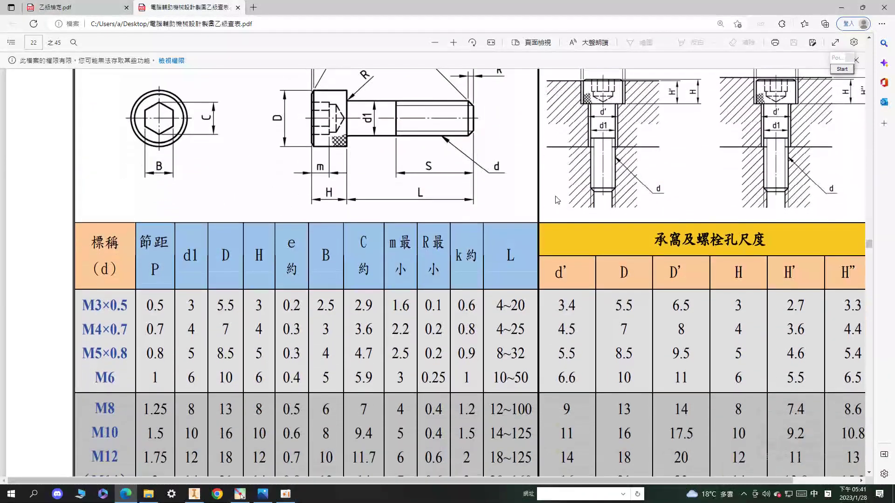
{"action": "left_click_drag", "start_coordinate": [247, 480], "coordinate": [289, 480]}
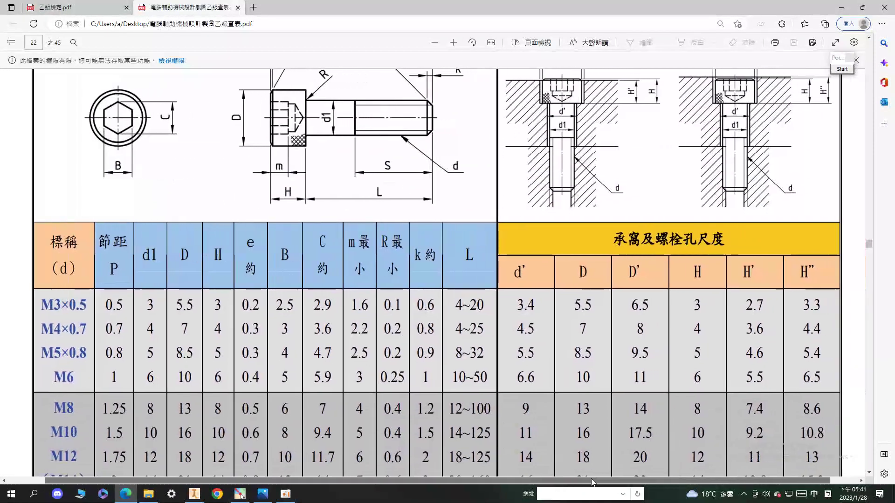
{"action": "scroll", "coordinate": [608, 443], "scroll_direction": "up", "scroll_amount": 1}
{"action": "scroll", "coordinate": [613, 424], "scroll_direction": "up", "scroll_amount": 1}
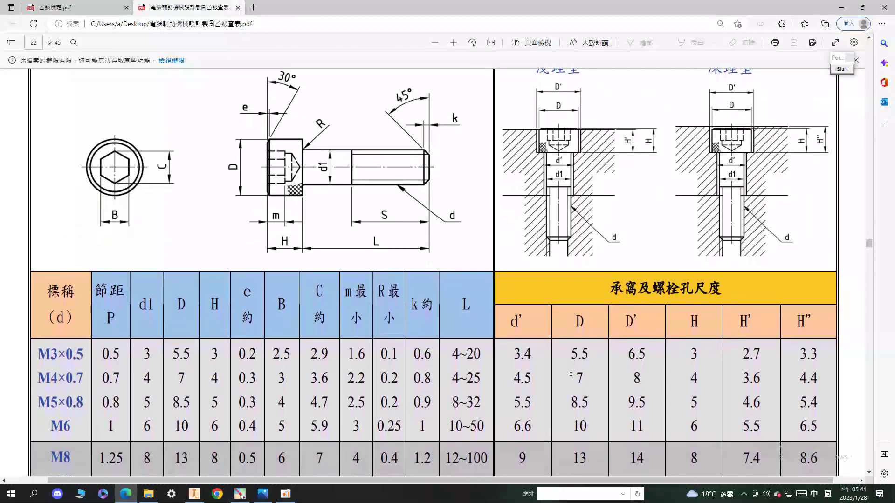
{"action": "left_click", "coordinate": [570, 369]}
{"action": "left_click", "coordinate": [842, 69]}
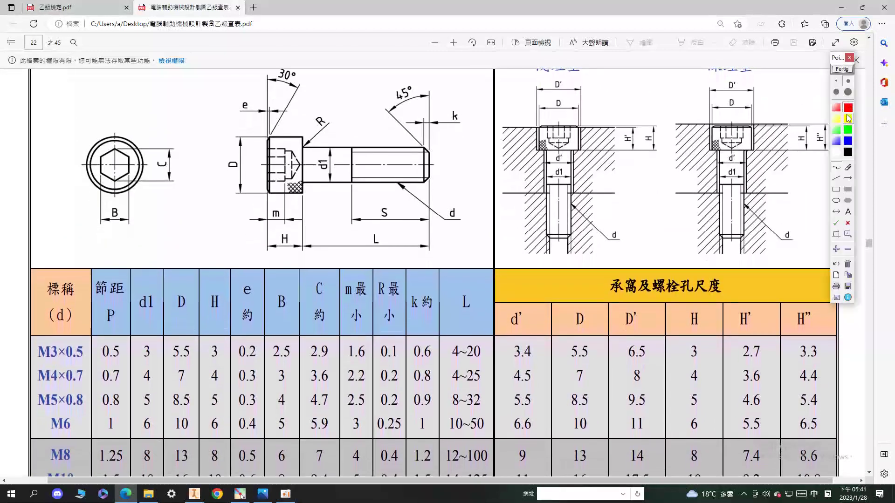
{"action": "left_click", "coordinate": [848, 144]}
{"action": "mouse_move", "coordinate": [40, 440]}
{"action": "left_mouse_down"}
{"action": "mouse_move", "coordinate": [205, 459]}
{"action": "mouse_move", "coordinate": [600, 456]}
{"action": "left_mouse_up"}
{"action": "left_click", "coordinate": [847, 141]}
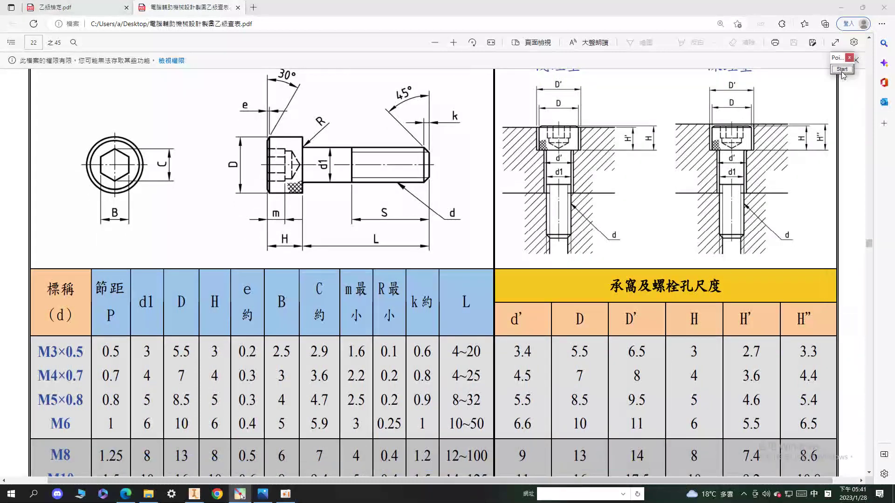
Step: Box the M8 row and the D', d' and H" dimension labels of the recessed-head bolt drawing in blue
{"action": "left_click", "coordinate": [838, 189]}
{"action": "mouse_move", "coordinate": [38, 440]}
{"action": "left_mouse_down"}
{"action": "mouse_move", "coordinate": [162, 453]}
{"action": "mouse_move", "coordinate": [839, 467]}
{"action": "left_mouse_up"}
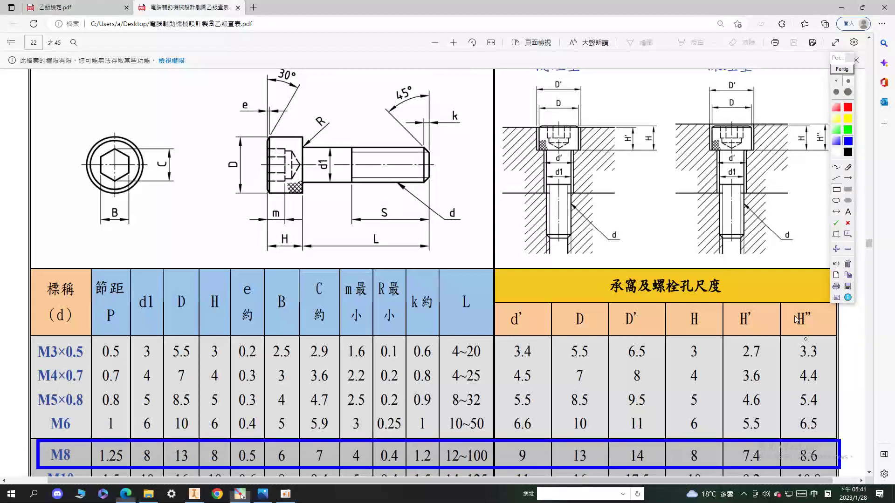
{"action": "left_click", "coordinate": [846, 106]}
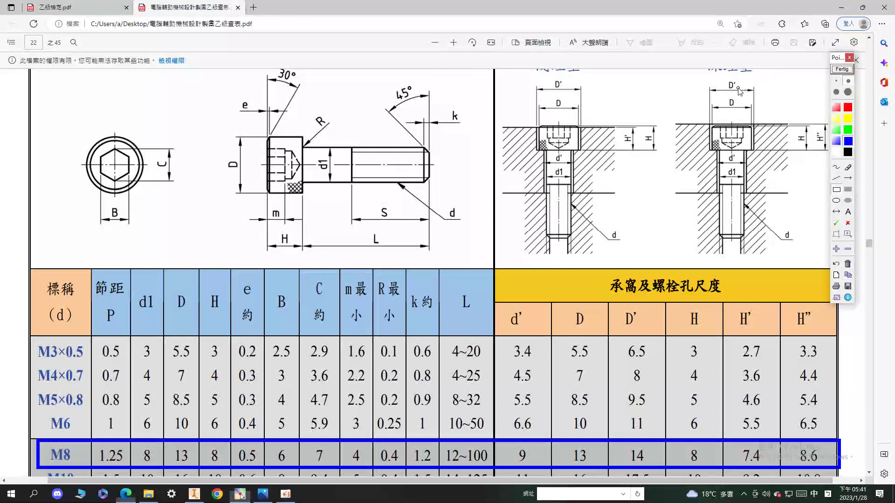
{"action": "left_click_drag", "start_coordinate": [721, 92], "coordinate": [741, 74]}
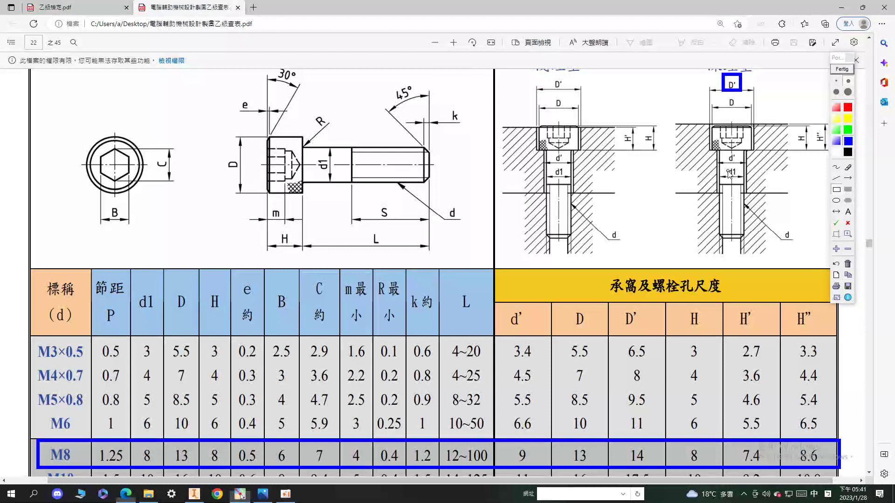
{"action": "left_click_drag", "start_coordinate": [725, 166], "coordinate": [739, 152]}
{"action": "left_click_drag", "start_coordinate": [811, 147], "coordinate": [828, 132]}
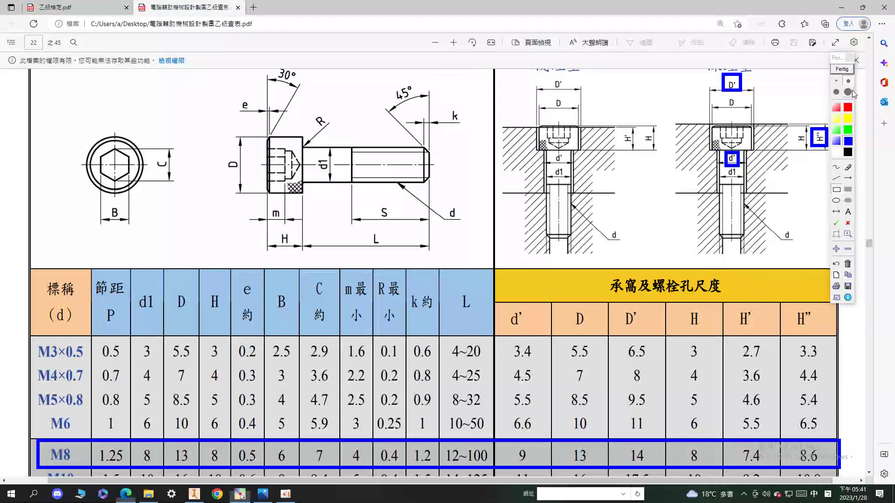
Step: Draw freehand blue arrows from the H", D' and d' labels to their matching column headings in the hole dimension table
{"action": "left_click", "coordinate": [836, 167]}
{"action": "mouse_move", "coordinate": [820, 155]}
{"action": "left_mouse_down"}
{"action": "mouse_move", "coordinate": [815, 319]}
{"action": "mouse_move", "coordinate": [833, 305]}
{"action": "left_mouse_up"}
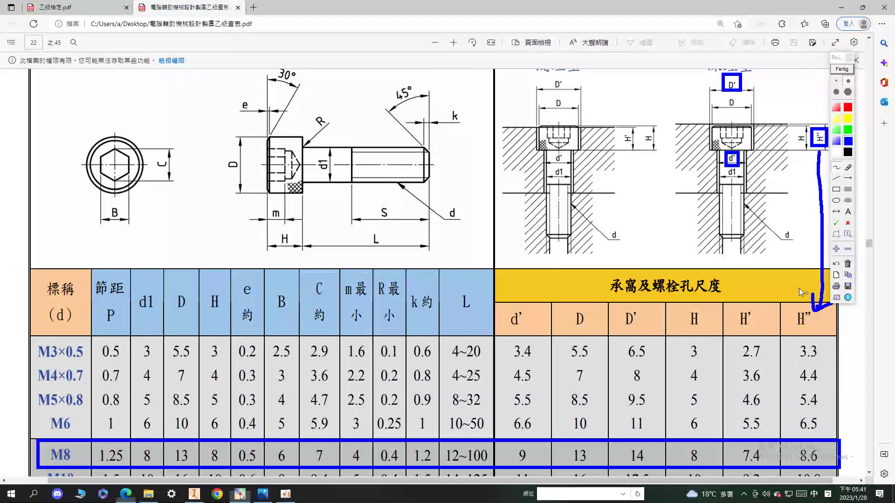
{"action": "mouse_move", "coordinate": [721, 85]}
{"action": "left_mouse_down"}
{"action": "mouse_move", "coordinate": [637, 308]}
{"action": "mouse_move", "coordinate": [659, 300]}
{"action": "left_mouse_up"}
{"action": "mouse_move", "coordinate": [715, 160]}
{"action": "left_mouse_down"}
{"action": "mouse_move", "coordinate": [521, 308]}
{"action": "mouse_move", "coordinate": [517, 293]}
{"action": "mouse_move", "coordinate": [553, 306]}
{"action": "left_mouse_up"}
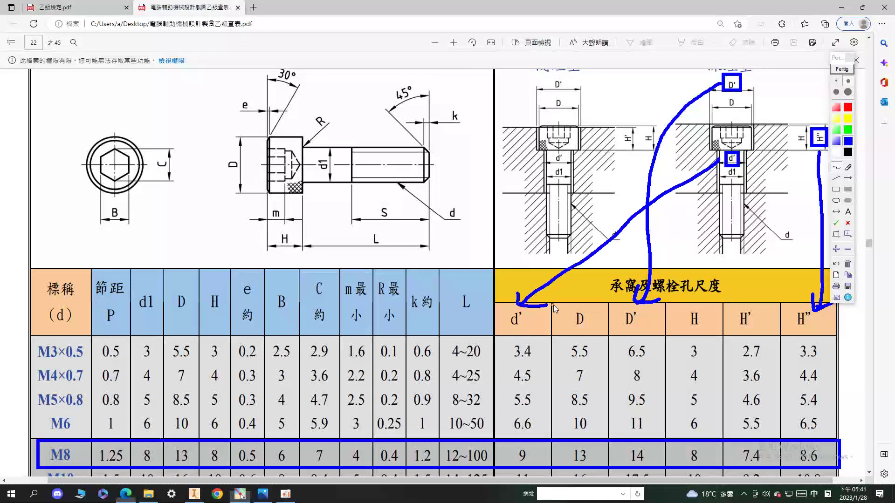
Step: Circle the d', D' and H" headings in red, trace them down to 9, 14 and 8.6 in the M8 row, and end the annotation
{"action": "left_click", "coordinate": [848, 139]}
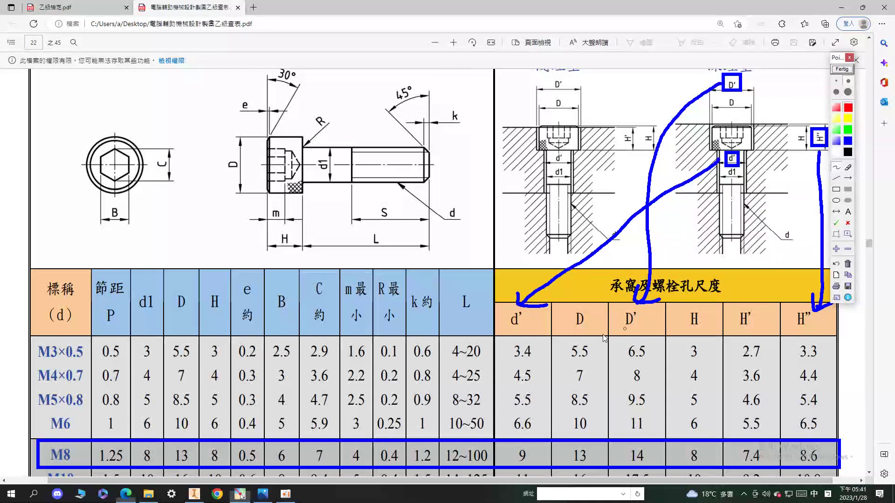
{"action": "mouse_move", "coordinate": [525, 346]}
{"action": "left_mouse_down"}
{"action": "mouse_move", "coordinate": [517, 310]}
{"action": "mouse_move", "coordinate": [526, 349]}
{"action": "left_mouse_up"}
{"action": "mouse_move", "coordinate": [606, 332]}
{"action": "left_mouse_down"}
{"action": "mouse_move", "coordinate": [647, 307]}
{"action": "mouse_move", "coordinate": [604, 333]}
{"action": "left_mouse_up"}
{"action": "mouse_move", "coordinate": [783, 333]}
{"action": "left_mouse_down"}
{"action": "mouse_move", "coordinate": [803, 386]}
{"action": "mouse_move", "coordinate": [802, 426]}
{"action": "mouse_move", "coordinate": [814, 407]}
{"action": "left_mouse_up"}
{"action": "left_click_drag", "start_coordinate": [634, 335], "coordinate": [630, 429]}
{"action": "left_click_drag", "start_coordinate": [630, 428], "coordinate": [646, 413]}
{"action": "left_click_drag", "start_coordinate": [525, 349], "coordinate": [514, 434]}
{"action": "mouse_move", "coordinate": [517, 431]}
{"action": "left_mouse_down"}
{"action": "mouse_move", "coordinate": [552, 428]}
{"action": "mouse_move", "coordinate": [503, 468]}
{"action": "mouse_move", "coordinate": [540, 444]}
{"action": "left_mouse_up"}
{"action": "mouse_move", "coordinate": [641, 468]}
{"action": "left_mouse_down"}
{"action": "mouse_move", "coordinate": [671, 442]}
{"action": "mouse_move", "coordinate": [629, 474]}
{"action": "left_mouse_up"}
{"action": "left_click_drag", "start_coordinate": [809, 471], "coordinate": [783, 463]}
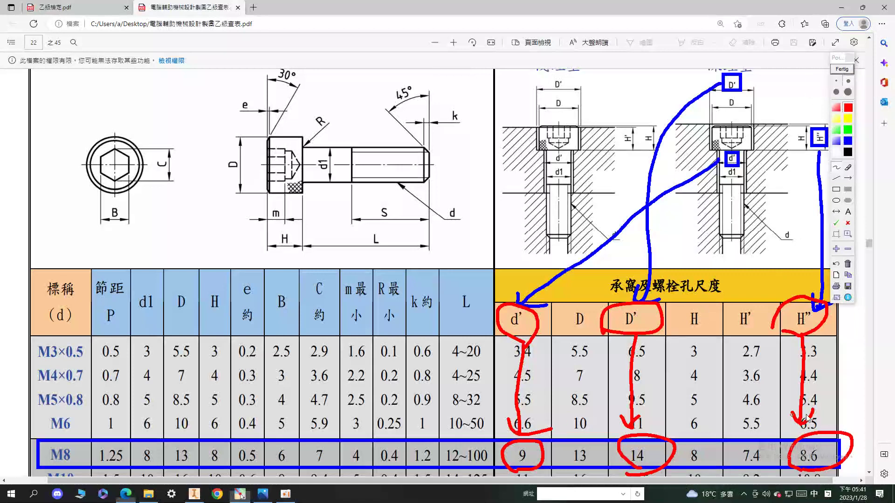
{"action": "left_click", "coordinate": [842, 69]}
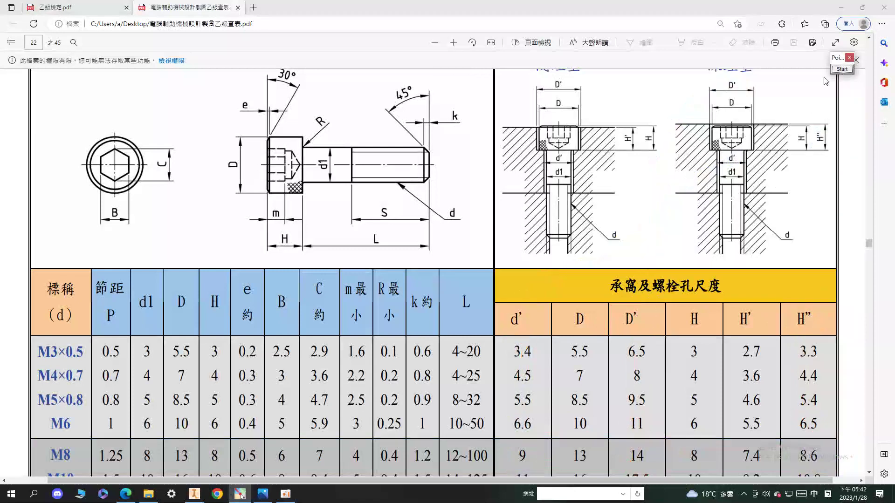
Step: Switch to Inventor, start a sketch on the cover's raised face and draw an origin-centred circle tangent to the outer curved edge
{"action": "left_click", "coordinate": [195, 494]}
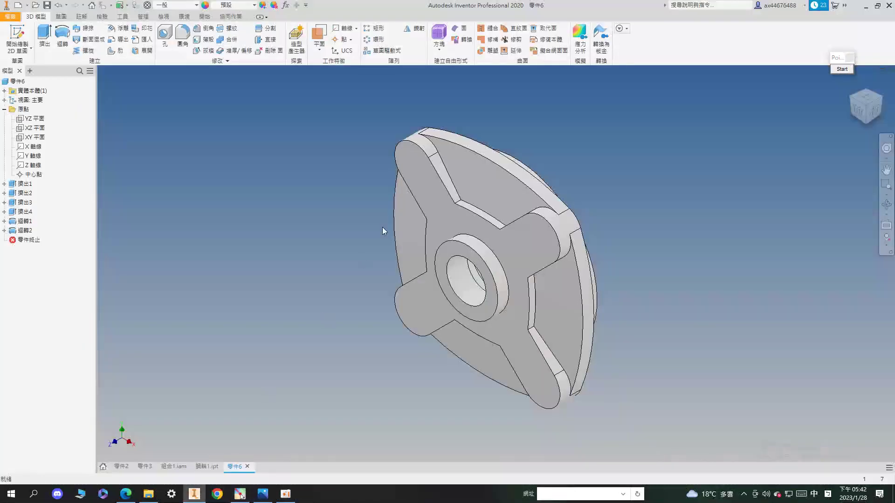
{"action": "right_click", "coordinate": [422, 187]}
{"action": "left_click", "coordinate": [405, 150]}
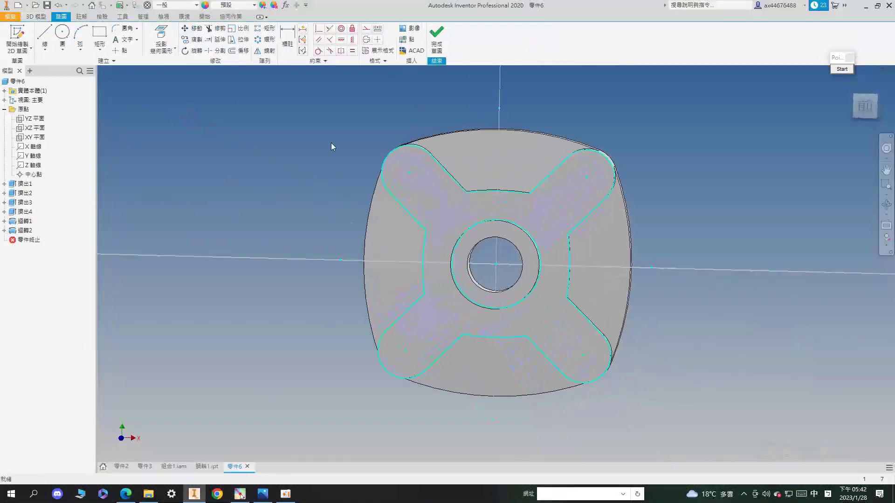
{"action": "key", "text": "c"}
{"action": "left_click", "coordinate": [460, 253]}
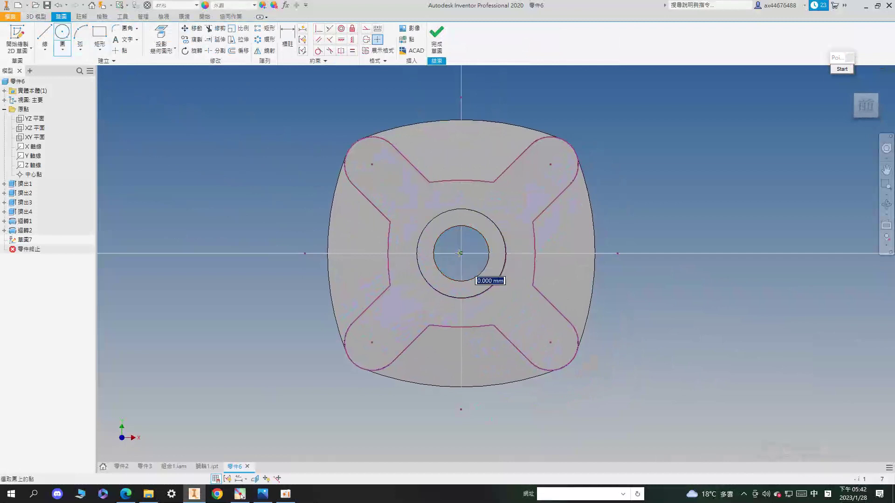
{"action": "left_click", "coordinate": [328, 268]}
{"action": "left_click", "coordinate": [318, 50]}
{"action": "left_click", "coordinate": [342, 191]}
{"action": "left_click", "coordinate": [330, 231]}
Step: Draw a diagonal line from the origin through the upper-left arm's centre, place a point where it crosses the circle, and finish the sketch
{"action": "left_click", "coordinate": [45, 35]}
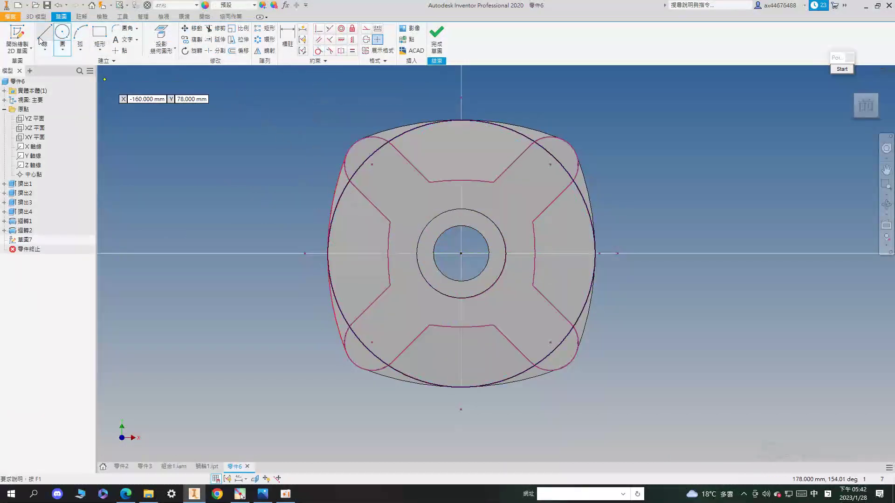
{"action": "left_click", "coordinate": [461, 253]}
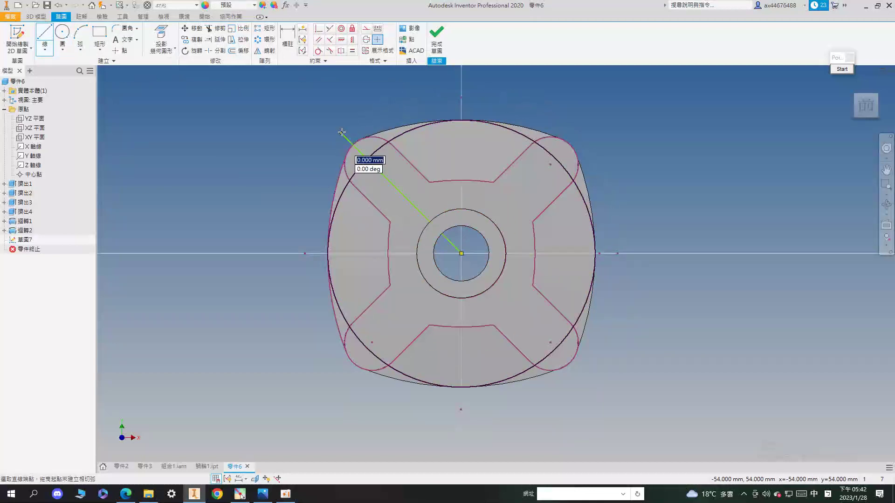
{"action": "left_click", "coordinate": [342, 134]}
{"action": "left_click", "coordinate": [319, 28]}
{"action": "left_click", "coordinate": [371, 170]}
{"action": "left_click", "coordinate": [123, 51]}
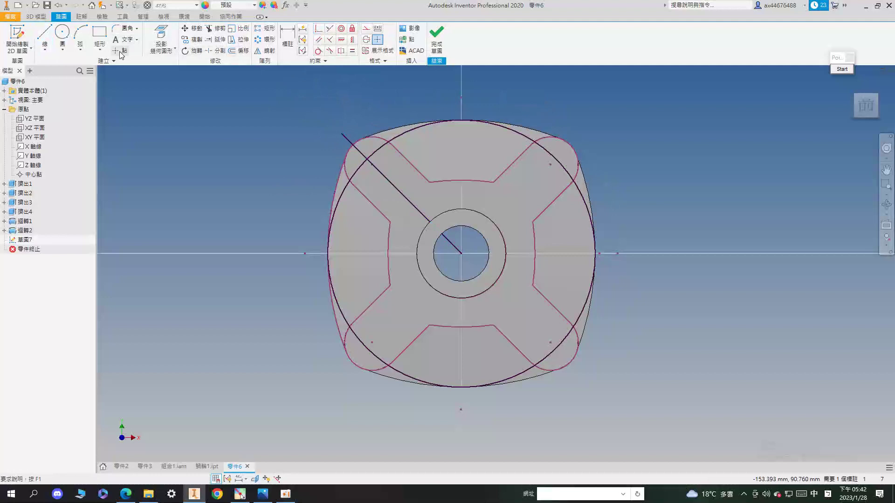
{"action": "left_click", "coordinate": [366, 158]}
{"action": "left_click", "coordinate": [436, 37]}
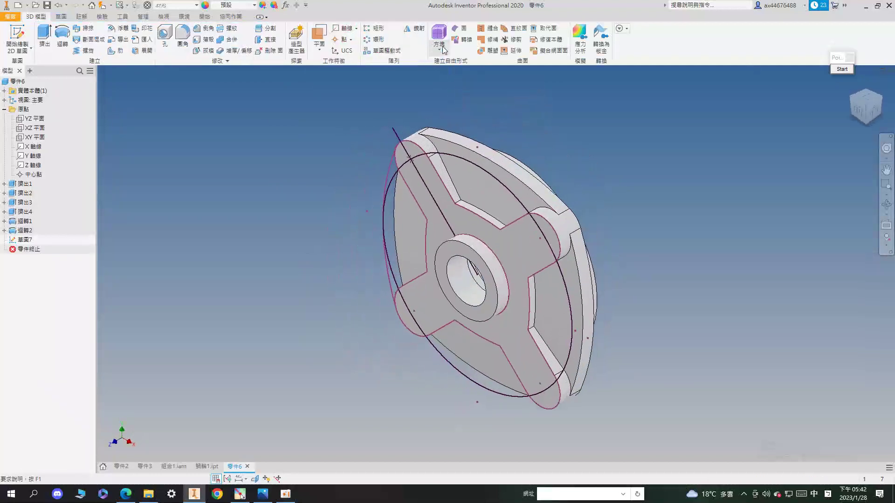
Step: Create a 9 mm through-all hole at the sketch point with a 14 mm counterbore 8.6 mm deep
{"action": "key", "text": "h"}
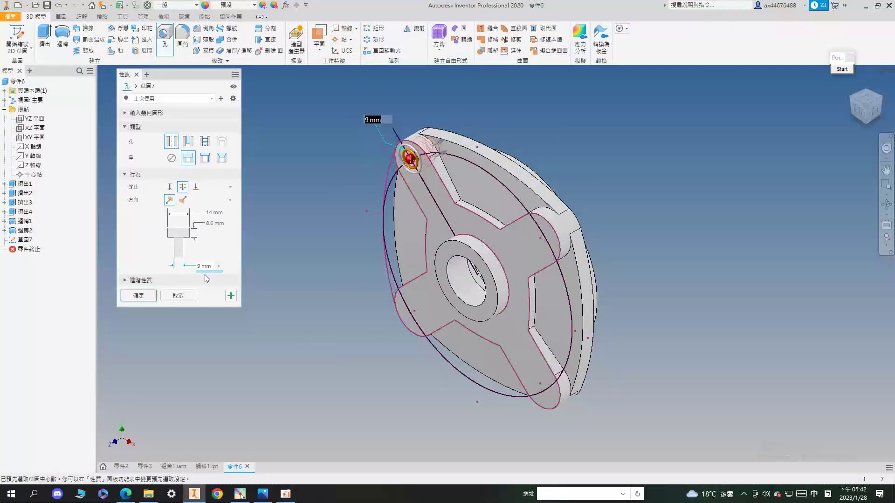
{"action": "scroll", "coordinate": [421, 225], "scroll_direction": "down", "scroll_amount": 3}
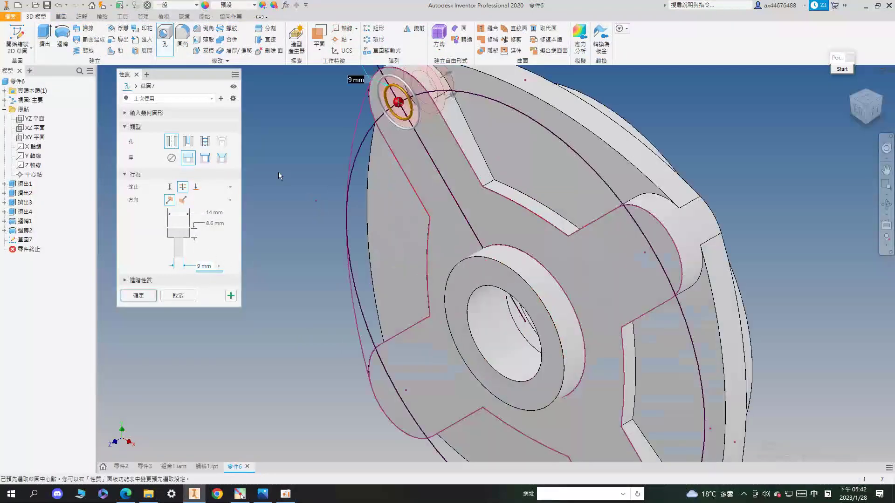
{"action": "middle_click_drag", "start_coordinate": [279, 172], "coordinate": [249, 290]}
{"action": "scroll", "coordinate": [287, 204], "scroll_direction": "up", "scroll_amount": 3}
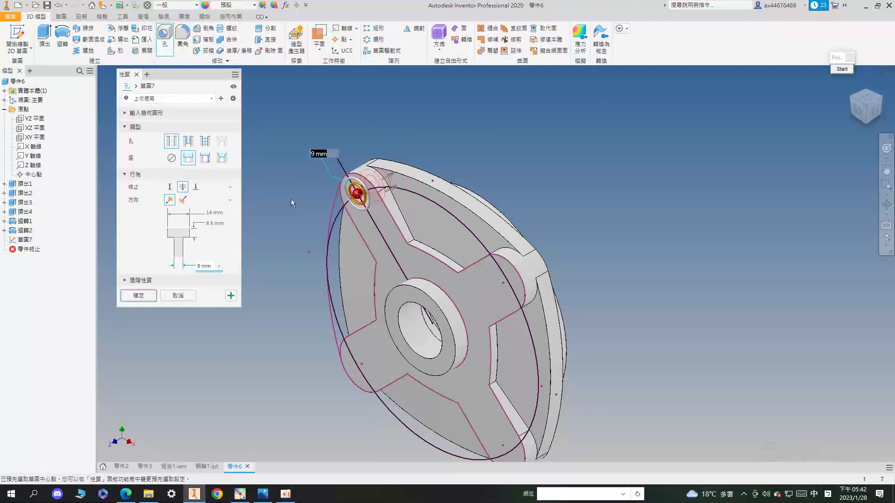
{"action": "left_click", "coordinate": [140, 297]}
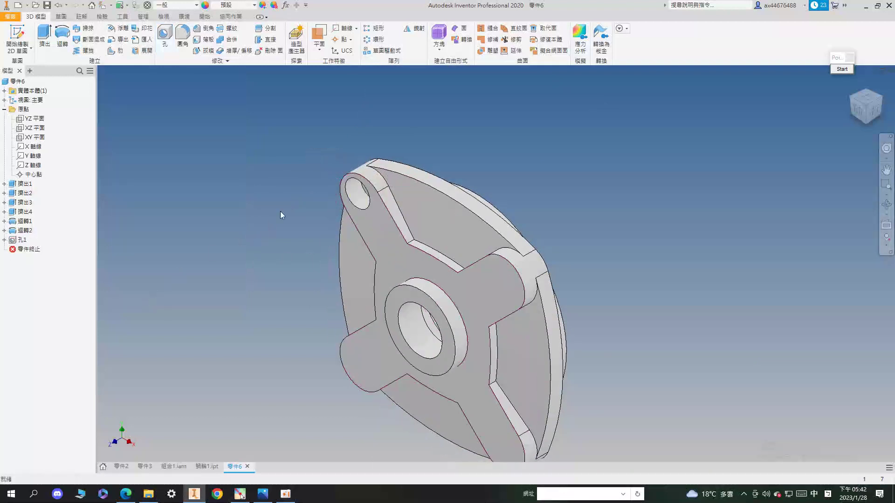
Step: Fillet the base and inner corner edges of the raised section between the two upper arms with a 3 mm radius
{"action": "left_click", "coordinate": [182, 36]}
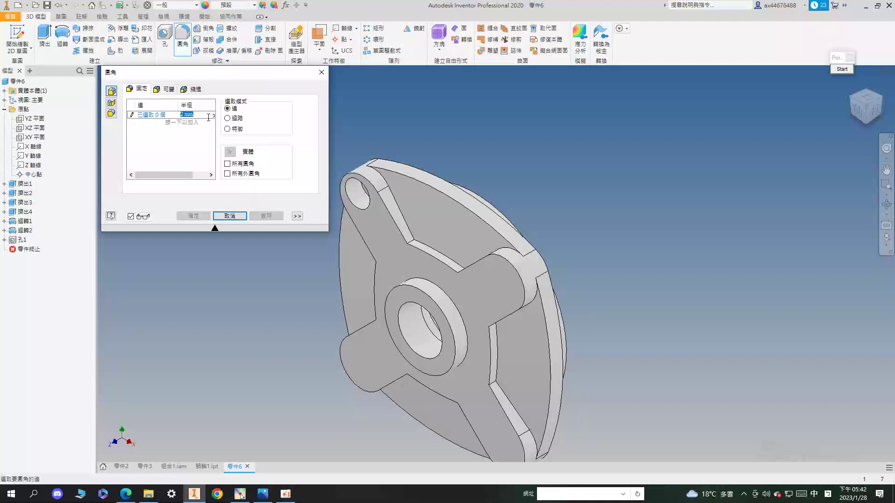
{"action": "scroll", "coordinate": [394, 218], "scroll_direction": "down", "scroll_amount": 2}
{"action": "left_click", "coordinate": [427, 247]}
{"action": "scroll", "coordinate": [428, 269], "scroll_direction": "down", "scroll_amount": 3}
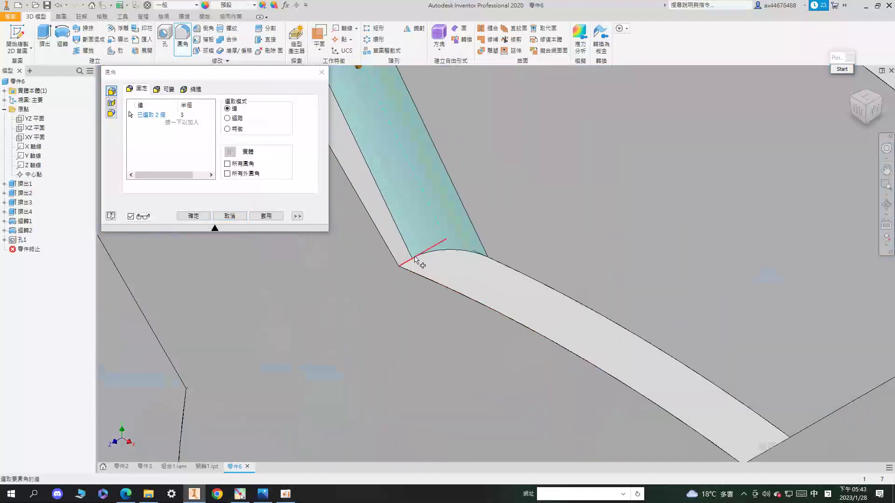
{"action": "left_click", "coordinate": [503, 264]}
{"action": "scroll", "coordinate": [704, 213], "scroll_direction": "up", "scroll_amount": 2}
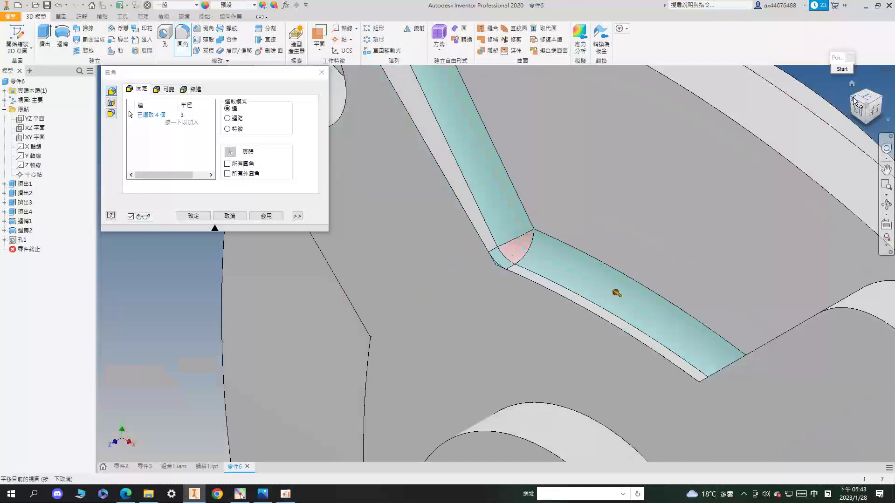
{"action": "scroll", "coordinate": [610, 323], "scroll_direction": "up", "scroll_amount": 4}
{"action": "scroll", "coordinate": [533, 219], "scroll_direction": "down", "scroll_amount": 2}
{"action": "left_click", "coordinate": [526, 208]}
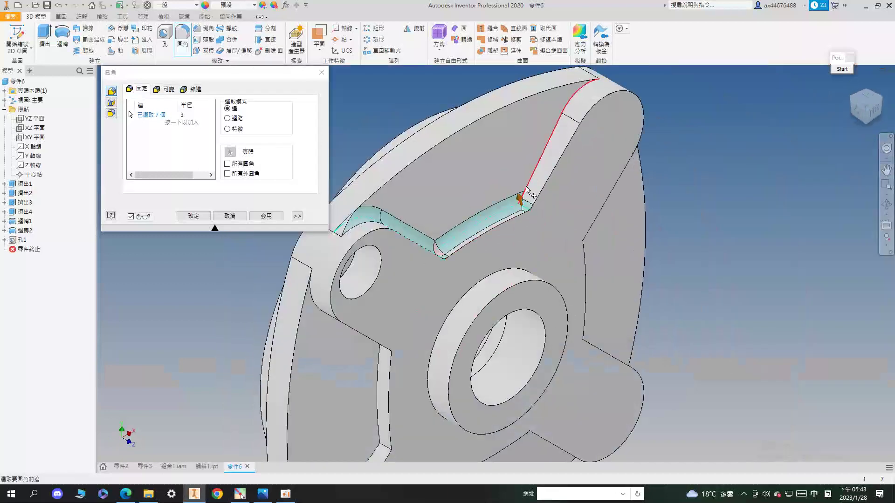
{"action": "left_click", "coordinate": [193, 216]}
Step: Circular-pattern the counterbored hole and the fillet about the shaft bore axis with 4 occurrences over 360 degrees
{"action": "scroll", "coordinate": [364, 74], "scroll_direction": "down", "scroll_amount": 3}
{"action": "left_click", "coordinate": [378, 39]}
{"action": "scroll", "coordinate": [438, 186], "scroll_direction": "up", "scroll_amount": 3}
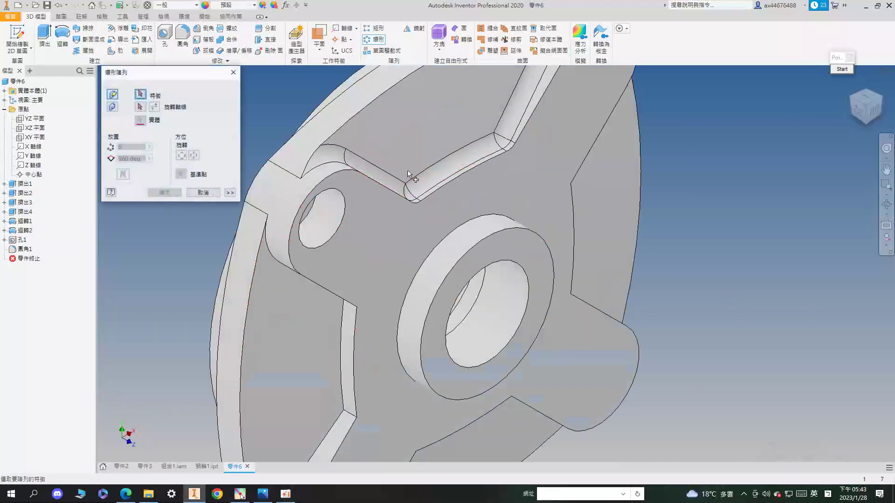
{"action": "scroll", "coordinate": [448, 183], "scroll_direction": "up", "scroll_amount": 2}
{"action": "left_click", "coordinate": [448, 184]}
{"action": "scroll", "coordinate": [440, 224], "scroll_direction": "down", "scroll_amount": 3}
{"action": "scroll", "coordinate": [379, 236], "scroll_direction": "up", "scroll_amount": 4}
{"action": "left_click", "coordinate": [378, 235]}
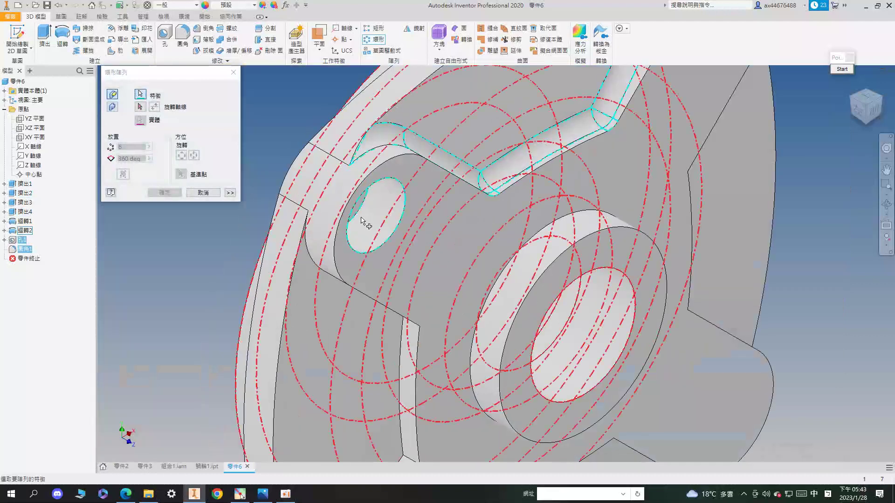
{"action": "scroll", "coordinate": [386, 240], "scroll_direction": "down", "scroll_amount": 3}
{"action": "left_click", "coordinate": [398, 247]}
{"action": "type", "text": "4"}
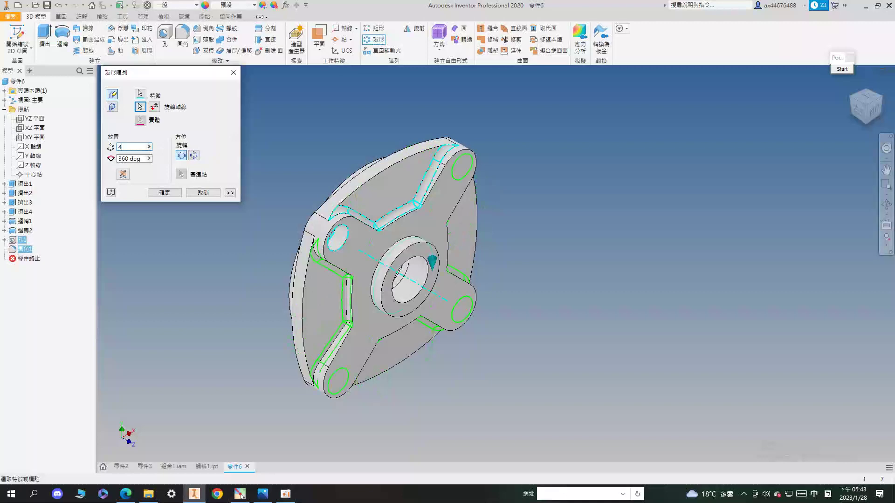
{"action": "key", "text": "Return"}
Step: Inspect the cover's patterned bolt holes and fillets from several view directions
{"action": "left_click", "coordinate": [868, 119]}
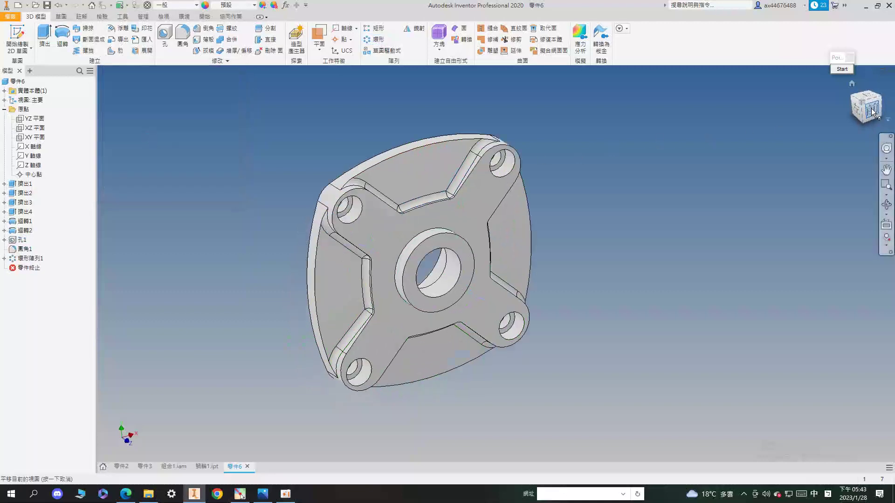
{"action": "left_click", "coordinate": [857, 117]}
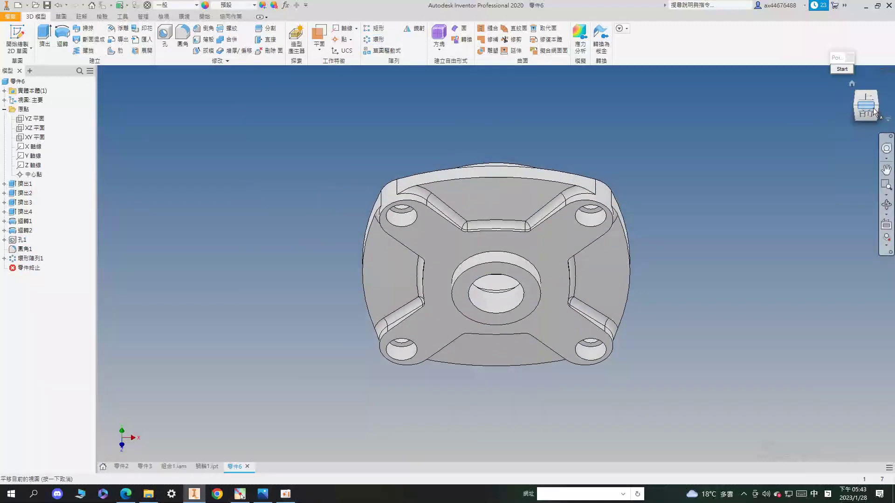
{"action": "left_click", "coordinate": [870, 110]}
{"action": "left_click", "coordinate": [872, 112]}
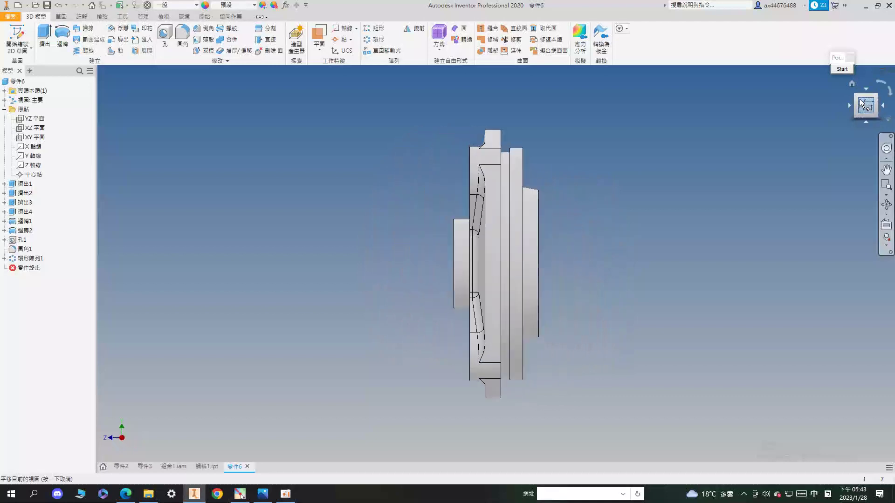
{"action": "left_click", "coordinate": [869, 110]}
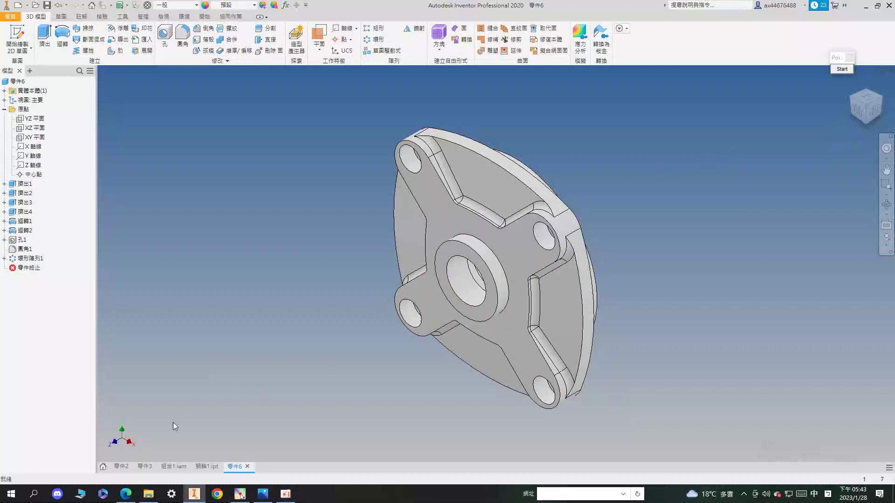
Step: Switch to the assembly drawing in Edge and examine the side section view on page 30 and the design-change table beside it
{"action": "left_click", "coordinate": [126, 493]}
{"action": "left_click", "coordinate": [109, 4]}
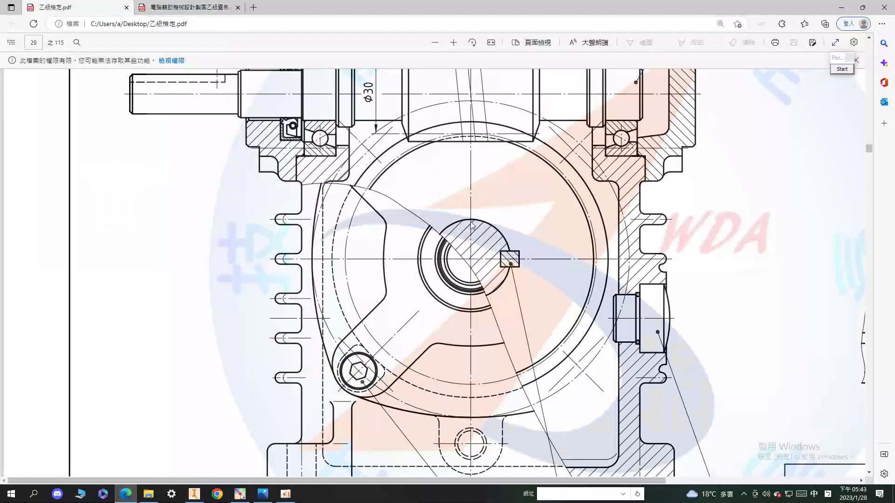
{"action": "scroll", "coordinate": [472, 226], "scroll_direction": "up", "scroll_amount": 4}
{"action": "scroll", "coordinate": [481, 212], "scroll_direction": "down", "scroll_amount": 20}
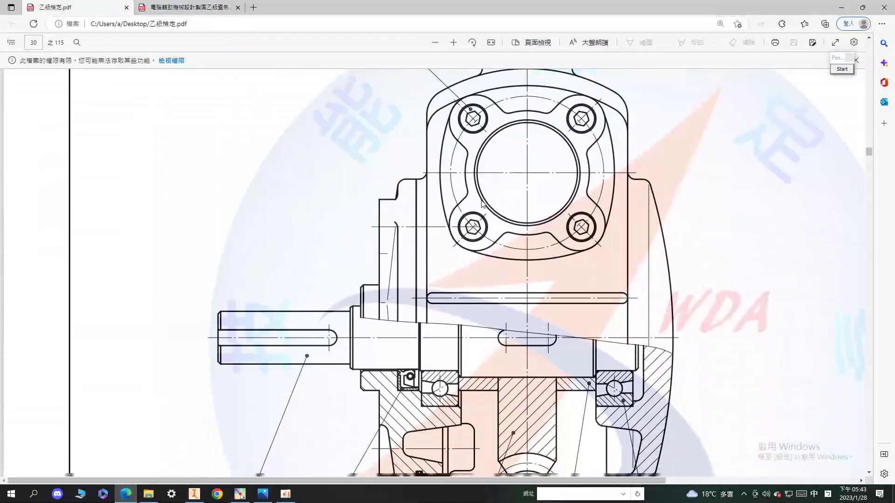
{"action": "scroll", "coordinate": [481, 200], "scroll_direction": "up", "scroll_amount": 1}
{"action": "scroll", "coordinate": [303, 69], "scroll_direction": "down", "scroll_amount": 1}
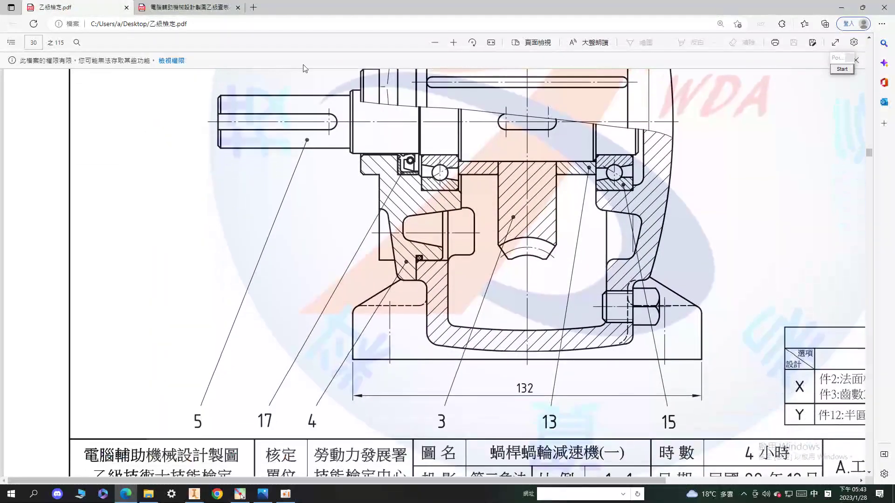
{"action": "left_click_drag", "start_coordinate": [548, 481], "coordinate": [690, 488]}
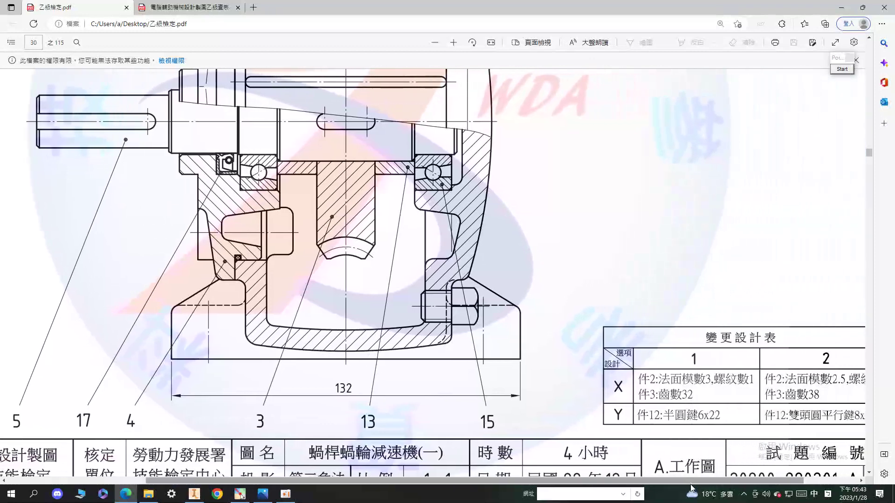
Step: Circle option 2 and its part 12 double-round-end parallel key 8x7 entry in red in the design-change table
{"action": "scroll", "coordinate": [620, 443], "scroll_direction": "down", "scroll_amount": 1, "text": "ctrl"}
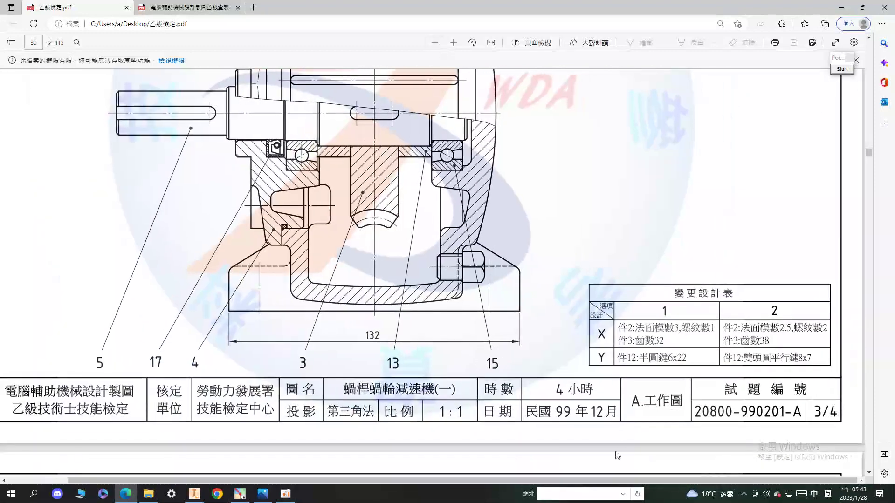
{"action": "left_click", "coordinate": [834, 70]}
{"action": "left_click", "coordinate": [842, 69]}
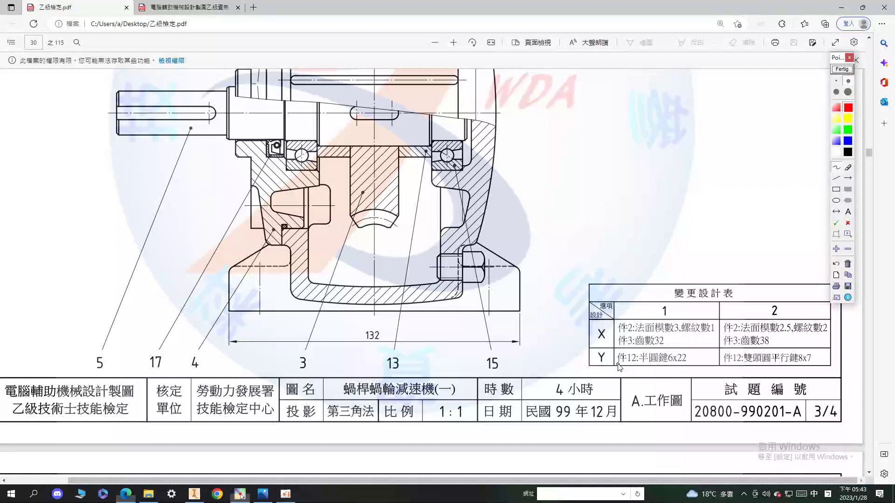
{"action": "mouse_move", "coordinate": [619, 368]}
{"action": "left_mouse_down"}
{"action": "mouse_move", "coordinate": [709, 361]}
{"action": "mouse_move", "coordinate": [577, 368]}
{"action": "left_mouse_up"}
{"action": "mouse_move", "coordinate": [753, 370]}
{"action": "left_mouse_down"}
{"action": "mouse_move", "coordinate": [824, 348]}
{"action": "mouse_move", "coordinate": [744, 372]}
{"action": "left_mouse_up"}
{"action": "left_click", "coordinate": [843, 69]}
{"action": "mouse_move", "coordinate": [737, 370]}
{"action": "left_mouse_down"}
{"action": "mouse_move", "coordinate": [720, 358]}
{"action": "mouse_move", "coordinate": [833, 351]}
{"action": "mouse_move", "coordinate": [727, 374]}
{"action": "left_mouse_up"}
{"action": "mouse_move", "coordinate": [764, 322]}
{"action": "left_mouse_down"}
{"action": "mouse_move", "coordinate": [752, 309]}
{"action": "mouse_move", "coordinate": [779, 329]}
{"action": "left_mouse_up"}
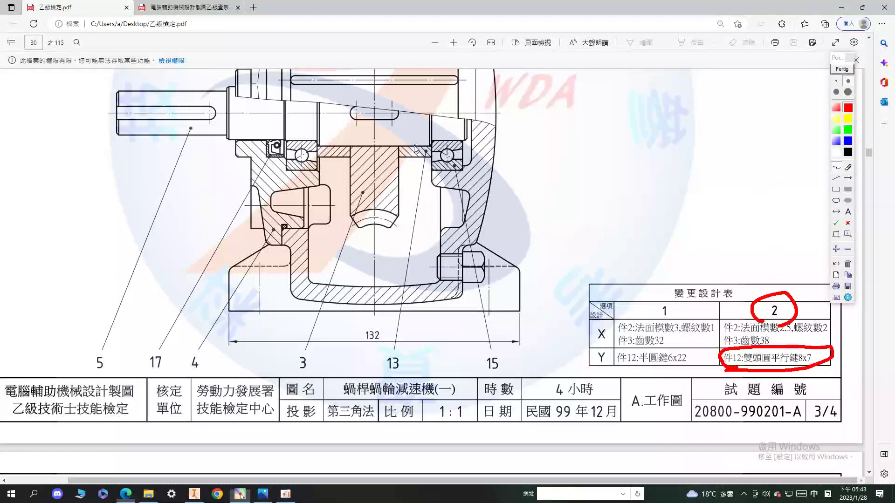
Step: Mark the shaft's middle keyway in red and outline the whole shaft in blue on the section view, and clear the markup
{"action": "mouse_move", "coordinate": [350, 110]}
{"action": "left_mouse_down"}
{"action": "mouse_move", "coordinate": [382, 105]}
{"action": "mouse_move", "coordinate": [402, 115]}
{"action": "mouse_move", "coordinate": [353, 127]}
{"action": "mouse_move", "coordinate": [358, 110]}
{"action": "mouse_move", "coordinate": [395, 125]}
{"action": "mouse_move", "coordinate": [347, 122]}
{"action": "left_mouse_up"}
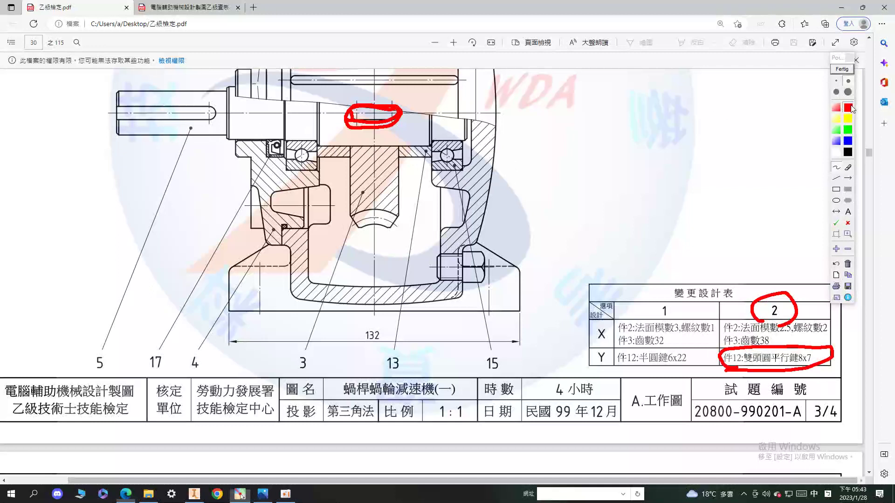
{"action": "left_click", "coordinate": [845, 144]}
{"action": "mouse_move", "coordinate": [99, 136]}
{"action": "left_mouse_down"}
{"action": "mouse_move", "coordinate": [283, 84]}
{"action": "mouse_move", "coordinate": [332, 172]}
{"action": "mouse_move", "coordinate": [160, 142]}
{"action": "left_mouse_up"}
{"action": "left_click_drag", "start_coordinate": [90, 112], "coordinate": [573, 120]}
{"action": "mouse_move", "coordinate": [562, 148]}
{"action": "left_mouse_down"}
{"action": "mouse_move", "coordinate": [569, 110]}
{"action": "mouse_move", "coordinate": [586, 99]}
{"action": "left_mouse_up"}
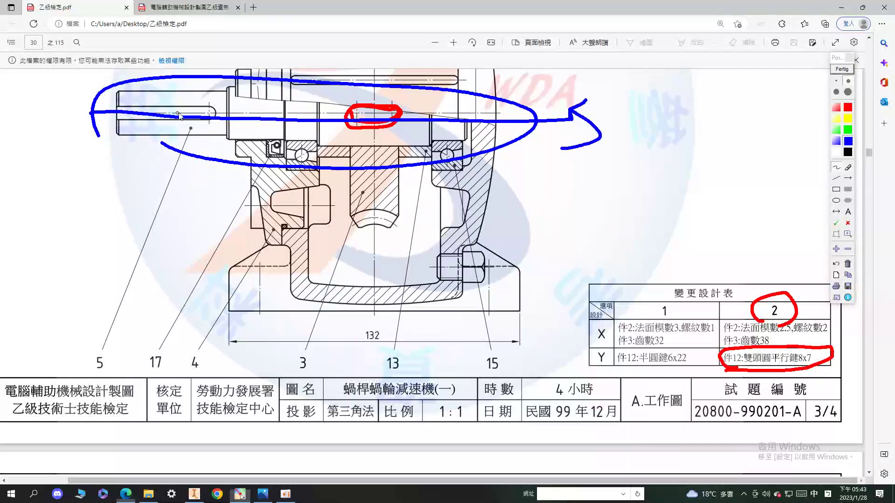
{"action": "mouse_move", "coordinate": [162, 110]}
{"action": "left_mouse_down"}
{"action": "mouse_move", "coordinate": [138, 173]}
{"action": "mouse_move", "coordinate": [150, 166]}
{"action": "left_mouse_up"}
{"action": "left_click", "coordinate": [847, 71]}
{"action": "scroll", "coordinate": [337, 155], "scroll_direction": "up", "scroll_amount": 2}
{"action": "scroll", "coordinate": [323, 143], "scroll_direction": "down", "scroll_amount": 2}
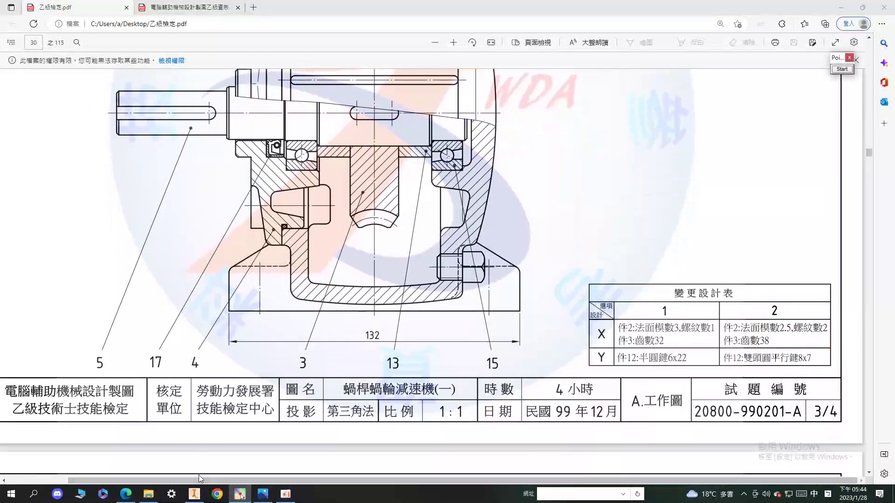
Step: Switch to Inventor, bring up the empty part 零件3 and start a 2D sketch on the XY plane
{"action": "left_click", "coordinate": [194, 495]}
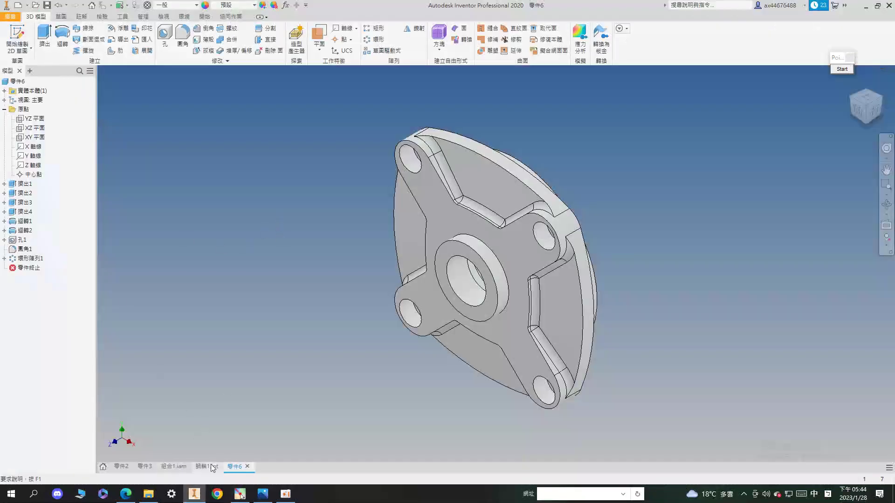
{"action": "left_click", "coordinate": [156, 465]}
{"action": "left_click", "coordinate": [18, 48]}
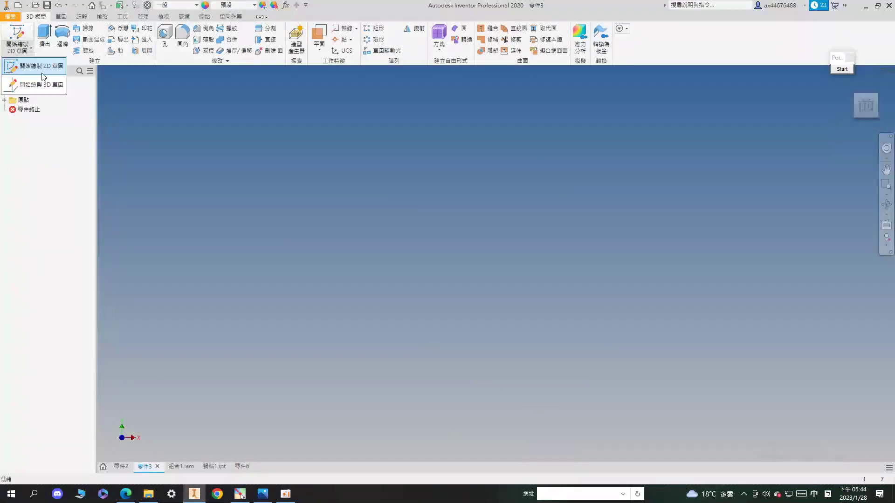
{"action": "left_click", "coordinate": [42, 74]}
{"action": "left_click", "coordinate": [438, 154]}
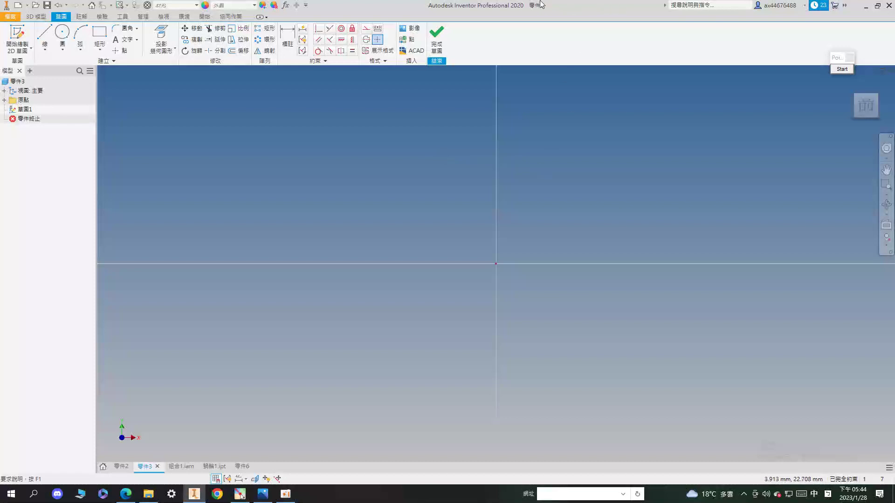
Step: Sketch two adjoining rectangles on the horizontal axis, leftward from the origin, about 4 by 3 mm and 8 by 5 mm
{"action": "left_click", "coordinate": [99, 34]}
{"action": "middle_click_drag", "start_coordinate": [432, 159], "coordinate": [342, 192]}
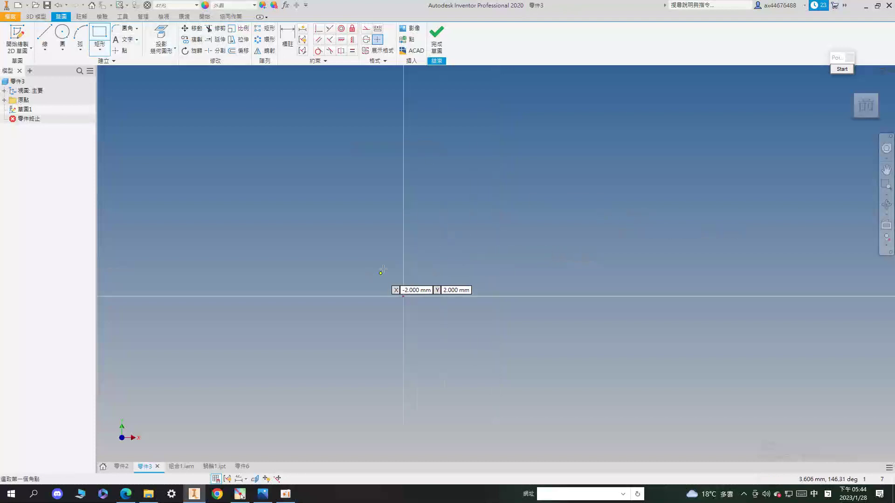
{"action": "left_click", "coordinate": [403, 295]}
{"action": "left_click", "coordinate": [357, 262]}
{"action": "middle_click_drag", "start_coordinate": [357, 295], "coordinate": [452, 301]}
{"action": "left_click", "coordinate": [451, 302]}
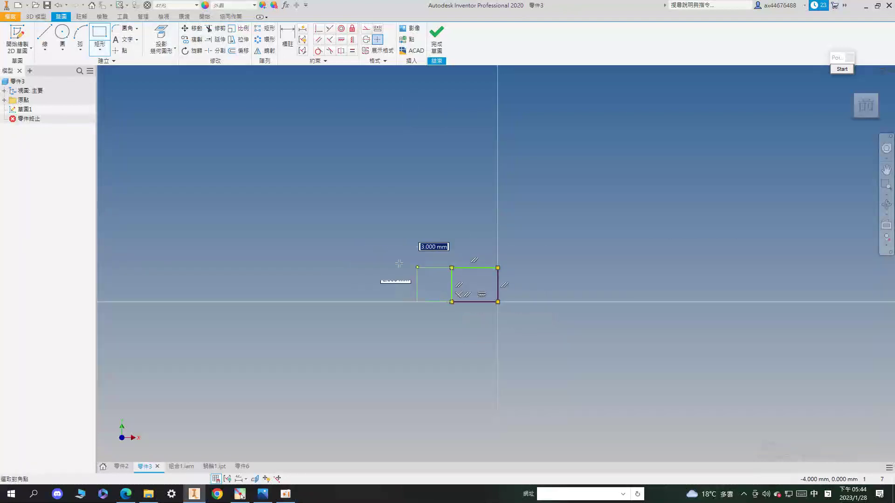
{"action": "left_click", "coordinate": [360, 244]}
Step: Continue the stepped shaft profile leftward with three more adjoining rectangles on the axis, the first about 4 by 3 mm
{"action": "left_click", "coordinate": [359, 302]}
{"action": "middle_click_drag", "start_coordinate": [308, 252], "coordinate": [390, 298]}
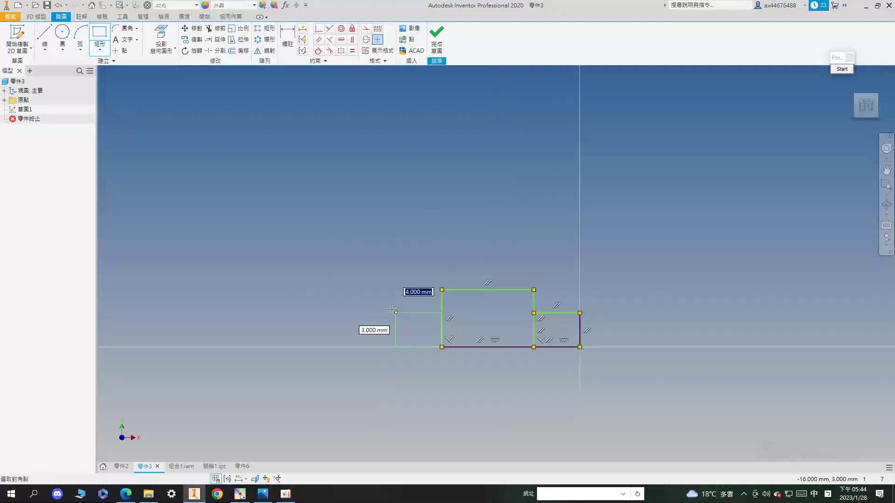
{"action": "left_click", "coordinate": [394, 312]}
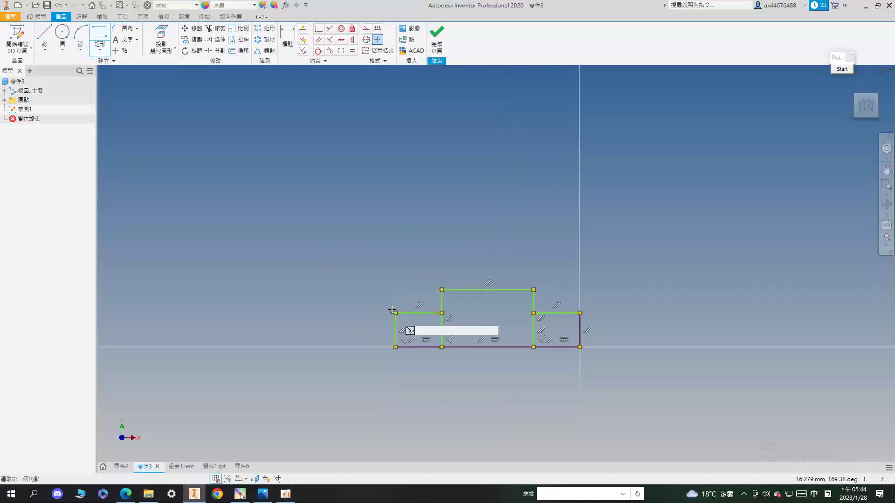
{"action": "left_click", "coordinate": [396, 346]}
{"action": "left_click", "coordinate": [346, 319]}
{"action": "left_click", "coordinate": [346, 347]}
{"action": "left_click", "coordinate": [292, 324]}
Step: Dimension the rectangle at the origin 16 mm long and 12.5 mm high
{"action": "key", "text": "d"}
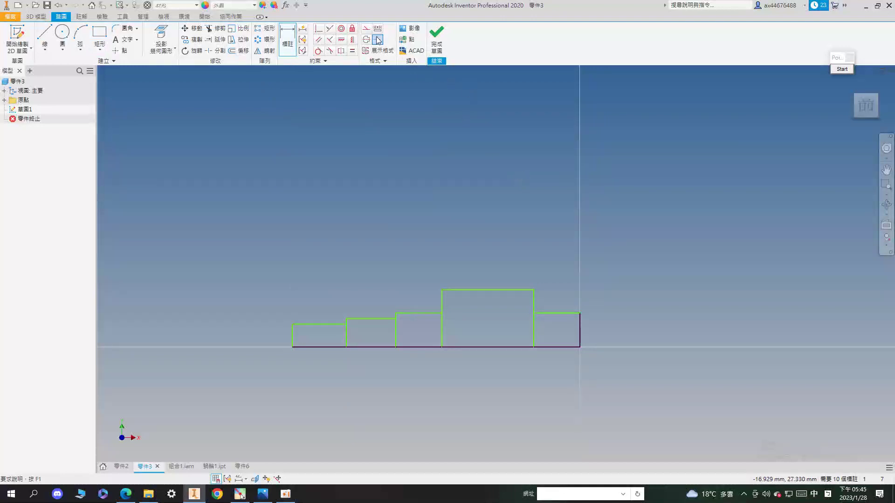
{"action": "left_click", "coordinate": [554, 313]}
{"action": "left_click", "coordinate": [551, 230]}
{"action": "type", "text": "16"}
{"action": "key", "text": "Return"}
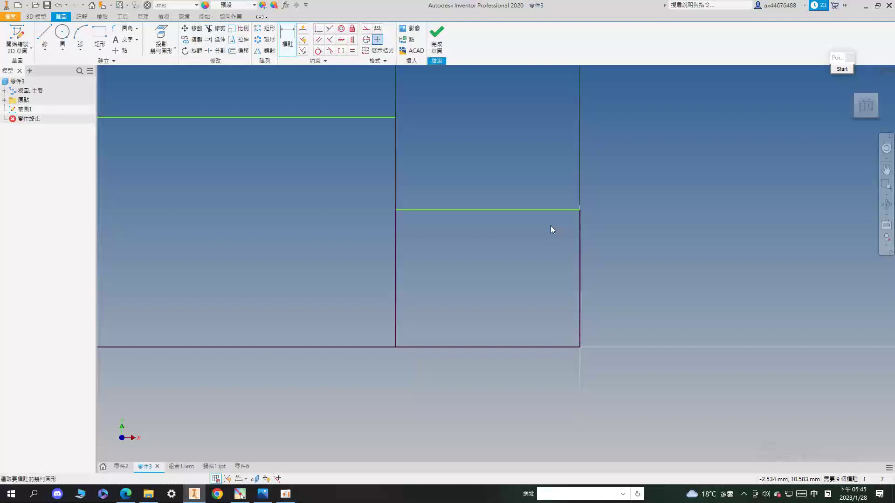
{"action": "left_click", "coordinate": [580, 263]}
{"action": "left_click", "coordinate": [610, 258]}
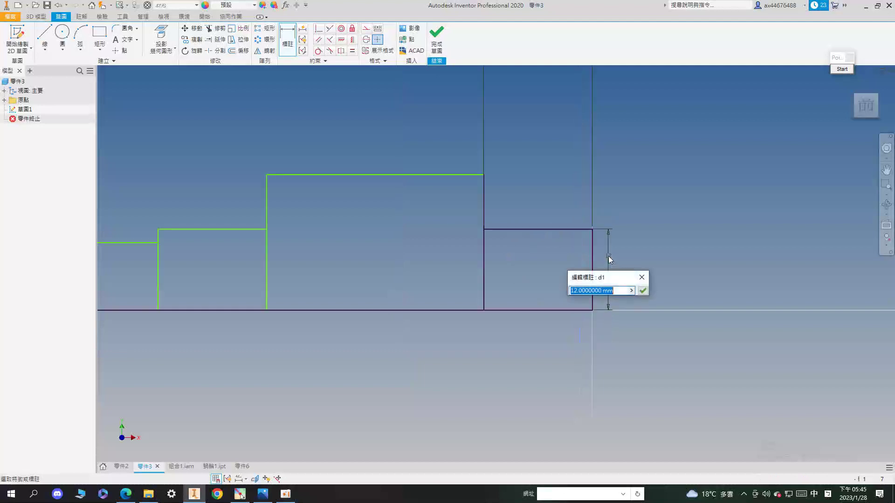
{"action": "type", "text": "12.5"}
{"action": "key", "text": "Return"}
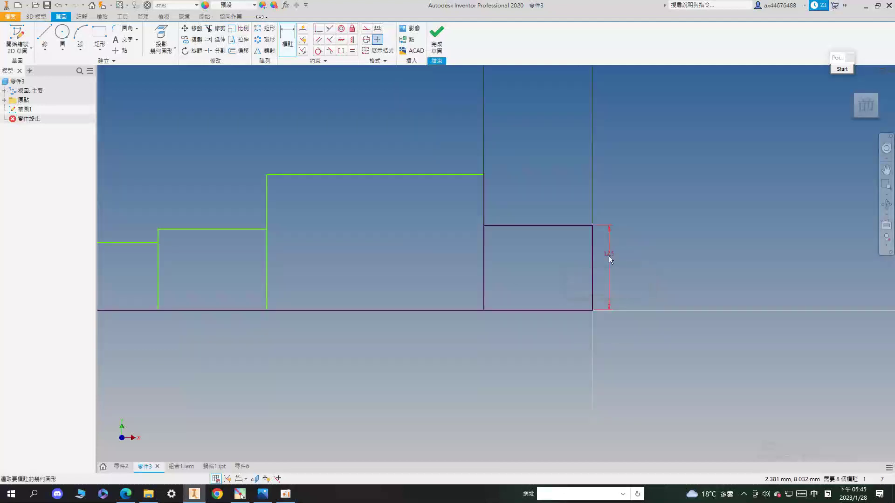
Step: Dimension the tallest rectangle of the shaft profile 15 mm high and 52 mm long
{"action": "scroll", "coordinate": [607, 256], "scroll_direction": "up", "scroll_amount": 2}
{"action": "left_click", "coordinate": [535, 224]}
{"action": "left_click", "coordinate": [652, 235]}
{"action": "type", "text": "15"}
{"action": "key", "text": "Return"}
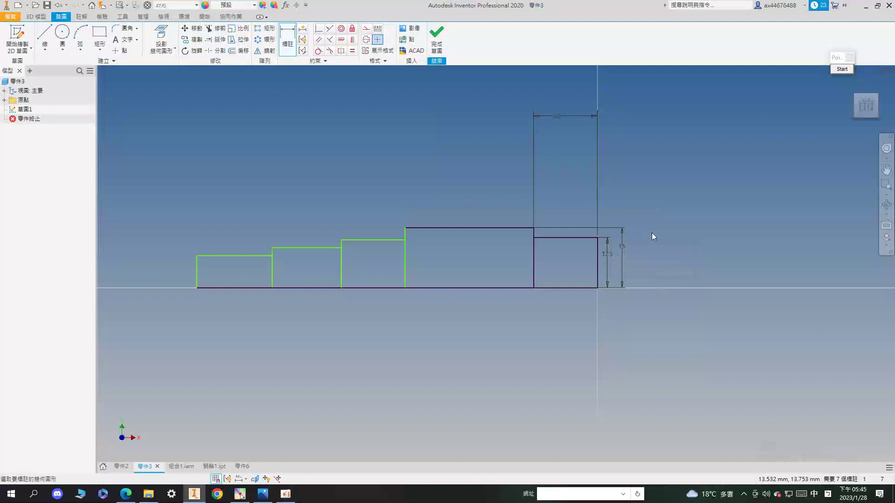
{"action": "left_click", "coordinate": [479, 228]}
{"action": "left_click", "coordinate": [479, 186]}
{"action": "type", "text": "52"}
{"action": "key", "text": "Return"}
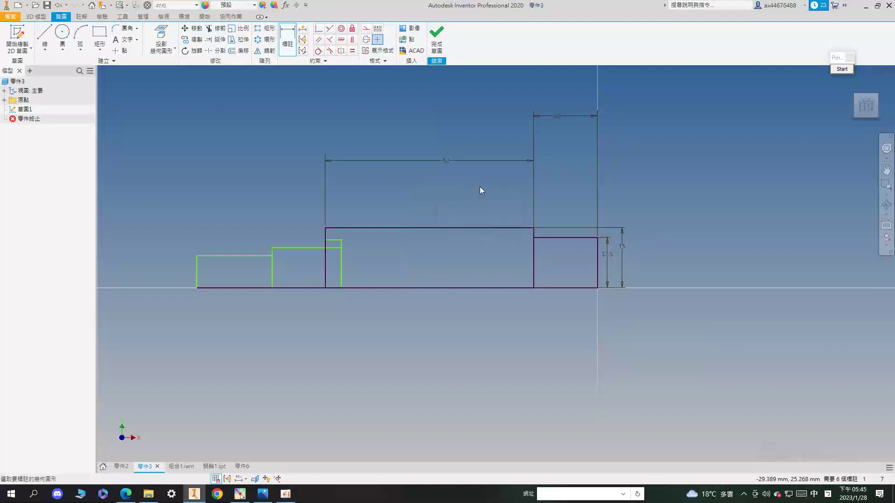
Step: Pull the third rectangle's left edge clear of the 52 mm section and set that rectangle's length to 15 mm
{"action": "key", "text": "Escape"}
{"action": "left_click_drag", "start_coordinate": [339, 257], "coordinate": [311, 252]}
{"action": "left_click", "coordinate": [288, 38]}
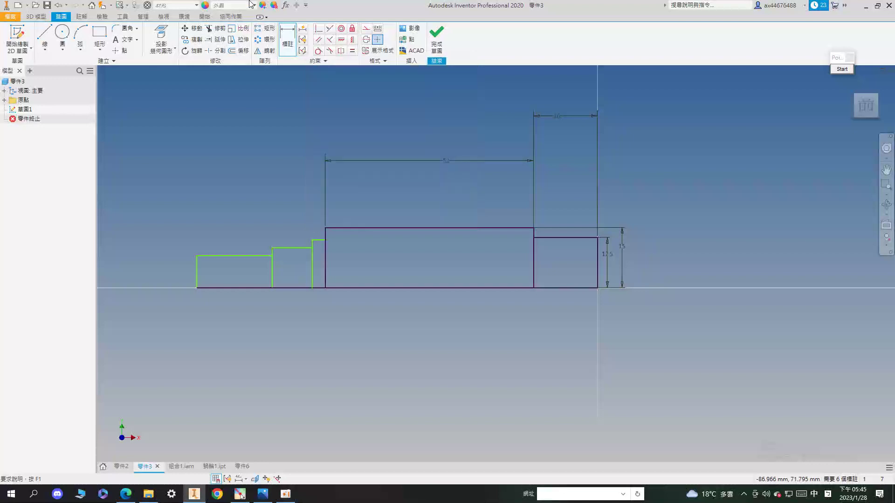
{"action": "scroll", "coordinate": [315, 244], "scroll_direction": "up", "scroll_amount": 3}
{"action": "left_click", "coordinate": [317, 240]}
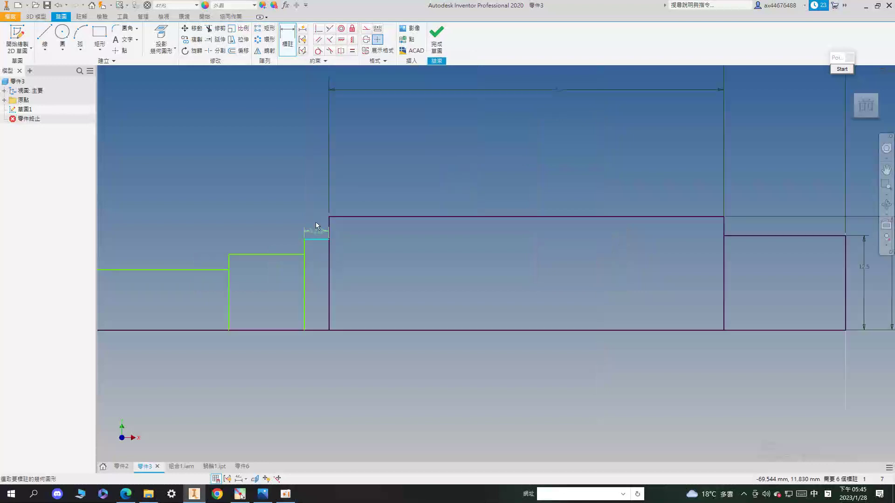
{"action": "left_click", "coordinate": [308, 188]}
{"action": "type", "text": "15"}
{"action": "key", "text": "Return"}
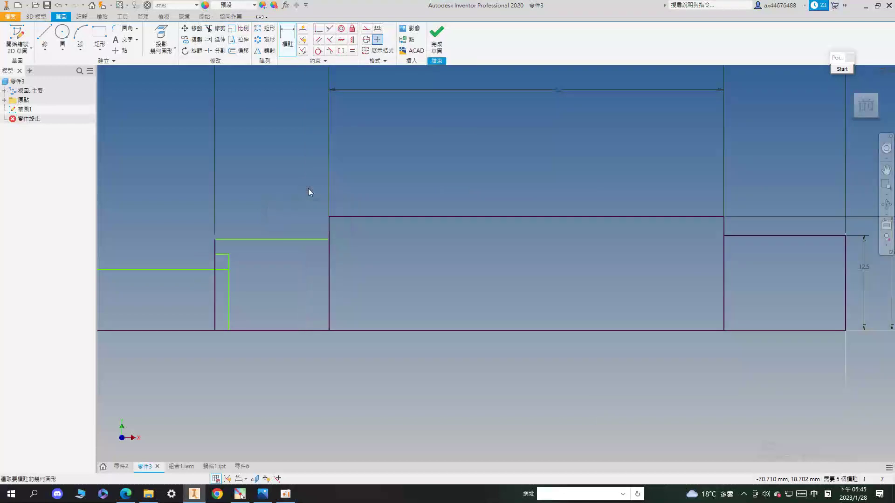
Step: Move the fourth rectangle's left edge clear of the third rectangle and set the fourth section's length to 26 mm
{"action": "middle_click_drag", "start_coordinate": [308, 188], "coordinate": [586, 274]}
{"action": "key", "text": "Escape"}
{"action": "left_click_drag", "start_coordinate": [538, 339], "coordinate": [502, 336]}
{"action": "left_click", "coordinate": [287, 37]}
{"action": "left_click", "coordinate": [502, 312]}
{"action": "left_click", "coordinate": [526, 308]}
{"action": "left_click", "coordinate": [507, 256]}
{"action": "type", "text": "26"}
{"action": "key", "text": "Return"}
Step: Move the left end edge of the shaft profile outward and set the last section's length to 50 mm
{"action": "left_click_drag", "start_coordinate": [428, 339], "coordinate": [328, 329]}
{"action": "left_click", "coordinate": [287, 37]}
{"action": "left_click", "coordinate": [328, 319]}
{"action": "left_click", "coordinate": [321, 229]}
{"action": "type", "text": "50"}
{"action": "key", "text": "Return"}
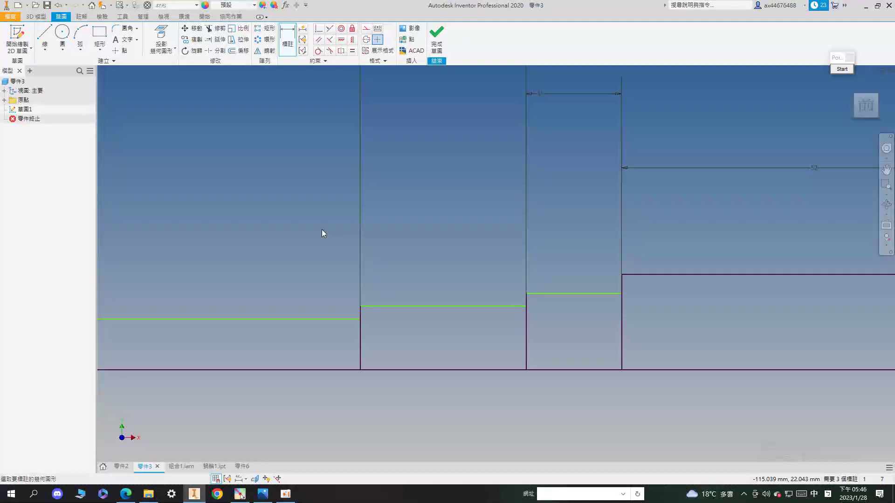
Step: Set the height of the 50 mm long end section to 10 mm
{"action": "scroll", "coordinate": [321, 230], "scroll_direction": "down", "scroll_amount": 5}
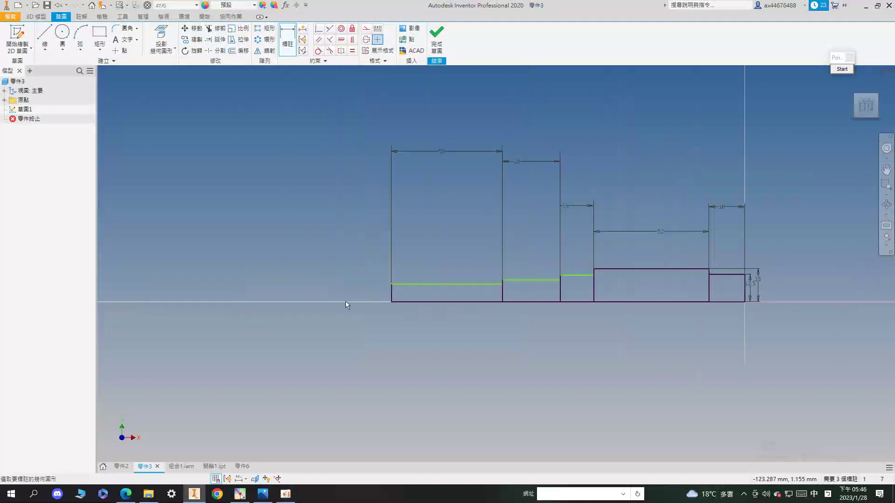
{"action": "left_click", "coordinate": [392, 294]}
{"action": "left_click", "coordinate": [364, 289]}
{"action": "type", "text": "10"}
{"action": "key", "text": "Return"}
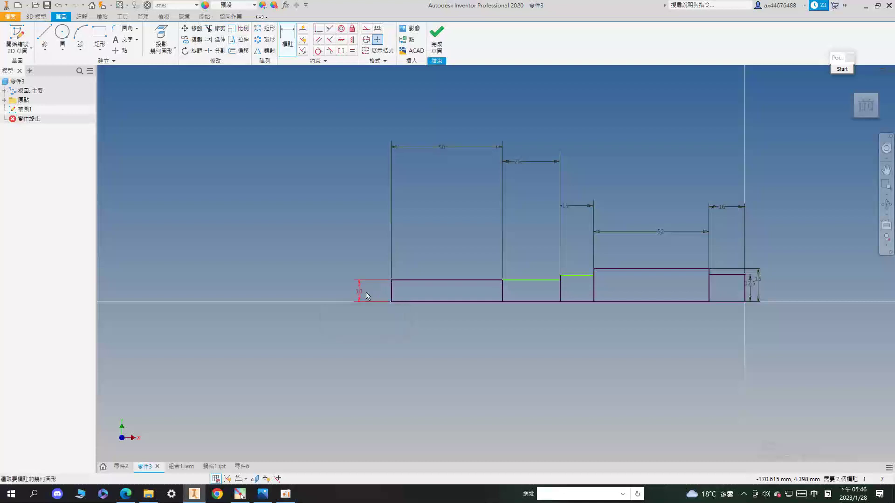
Step: Dimension the 26 mm long section's height from the axis line to its upper edge as 12 mm
{"action": "left_click", "coordinate": [536, 280]}
{"action": "left_click", "coordinate": [522, 302]}
{"action": "left_click", "coordinate": [287, 40]}
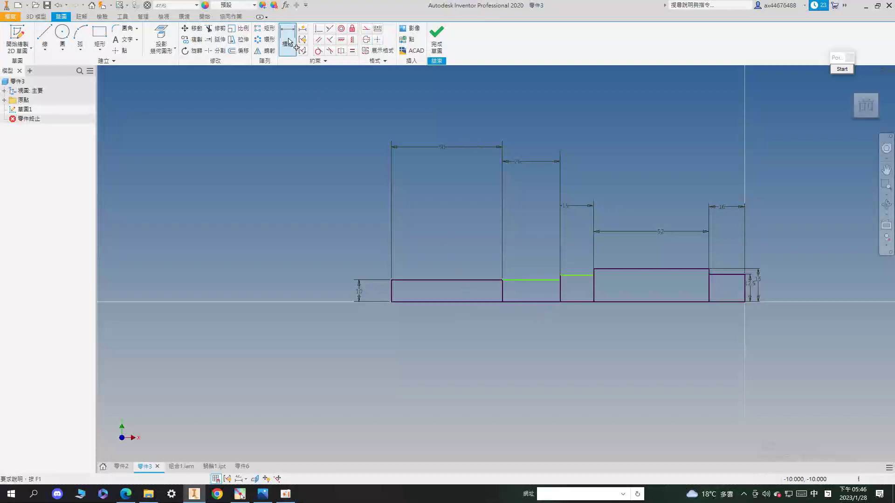
{"action": "left_click", "coordinate": [551, 280]}
{"action": "left_click", "coordinate": [530, 280]}
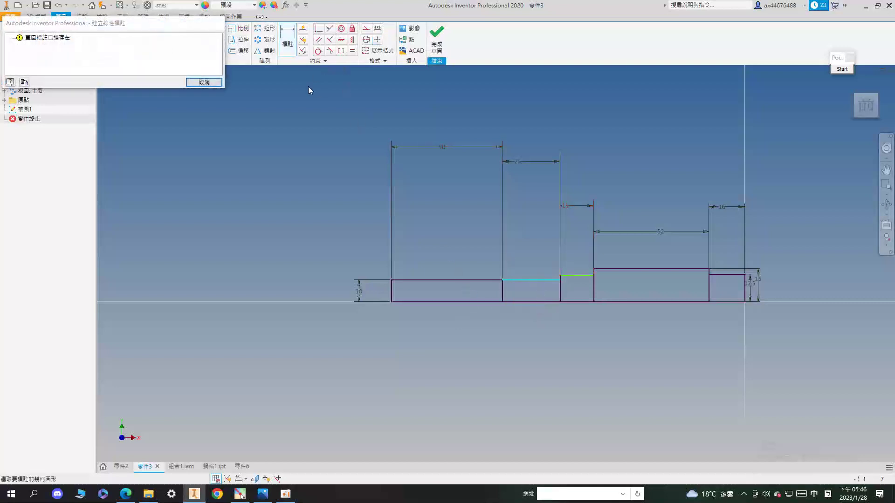
{"action": "left_click", "coordinate": [203, 82]}
{"action": "left_click", "coordinate": [552, 280]}
{"action": "left_click", "coordinate": [547, 301]}
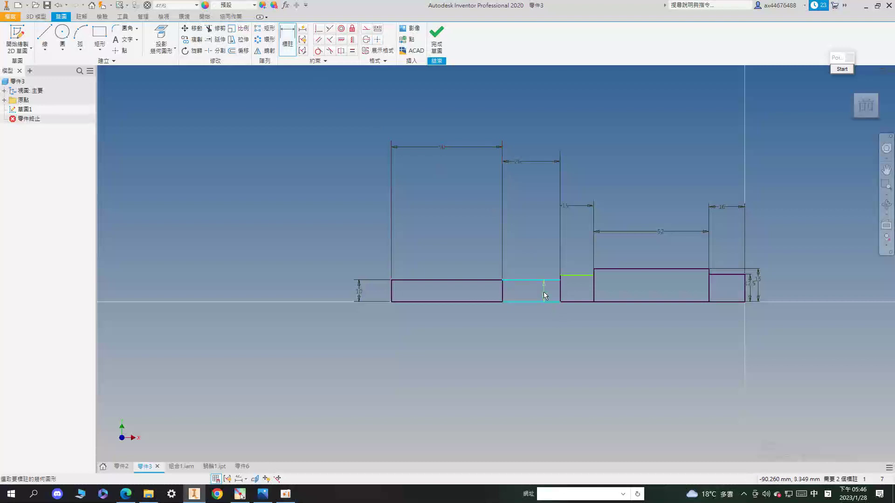
{"action": "left_click", "coordinate": [541, 246]}
{"action": "type", "text": "12"}
{"action": "key", "text": "Return"}
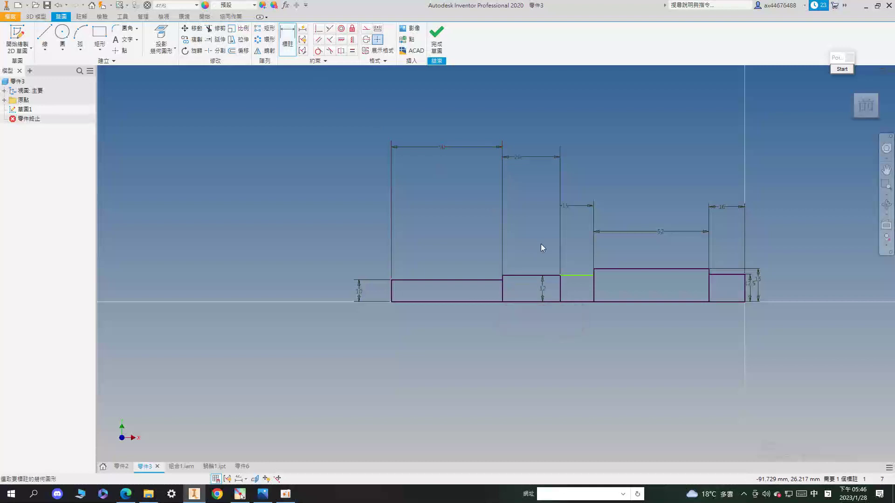
Step: Dimension the 15 mm long section's height from the axis line to its upper edge as 12.5 mm
{"action": "left_click", "coordinate": [582, 274]}
{"action": "left_click", "coordinate": [579, 299]}
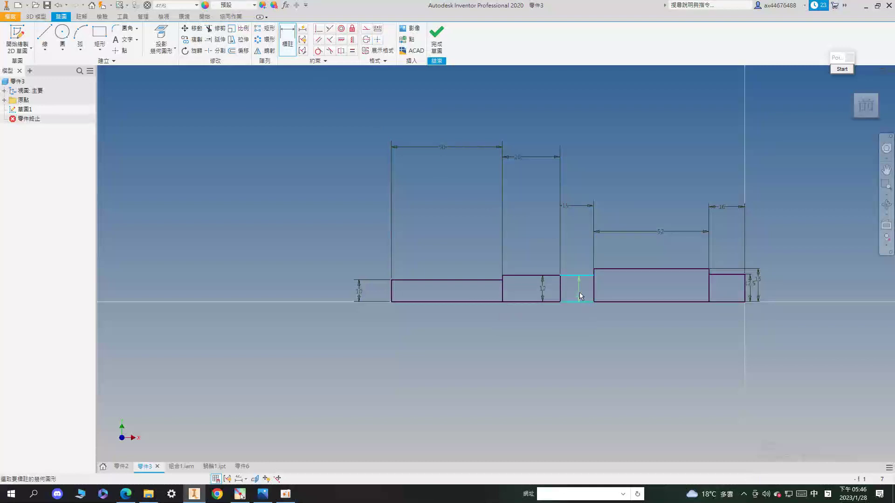
{"action": "left_click", "coordinate": [580, 292]}
{"action": "type", "text": "12"}
{"action": "key", "text": "Return"}
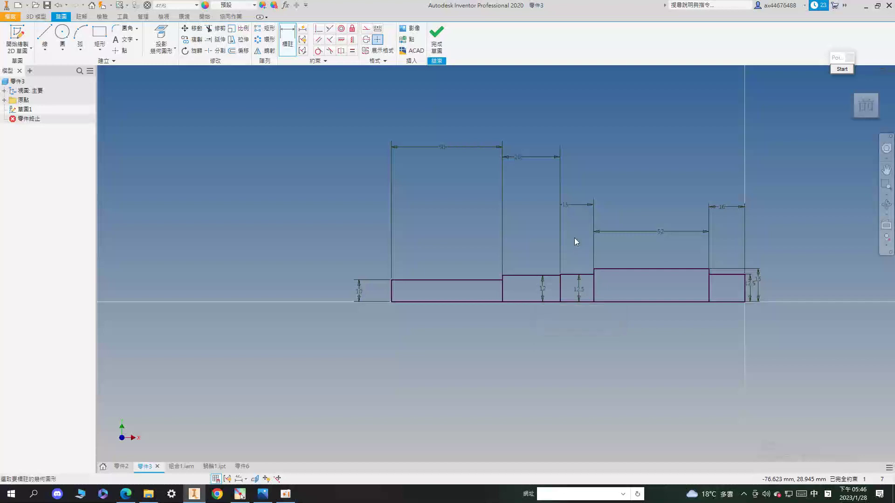
Step: Revolve all five profile rectangles about their common horizontal baseline into a solid stepped shaft
{"action": "middle_click_drag", "start_coordinate": [594, 240], "coordinate": [614, 222], "text": "shift"}
{"action": "key", "text": "r"}
{"action": "left_click", "coordinate": [864, 106]}
{"action": "left_click", "coordinate": [513, 326]}
{"action": "left_click", "coordinate": [618, 322]}
{"action": "left_click", "coordinate": [647, 323]}
{"action": "left_click", "coordinate": [203, 125]}
{"action": "left_click", "coordinate": [480, 335]}
{"action": "left_click", "coordinate": [154, 194]}
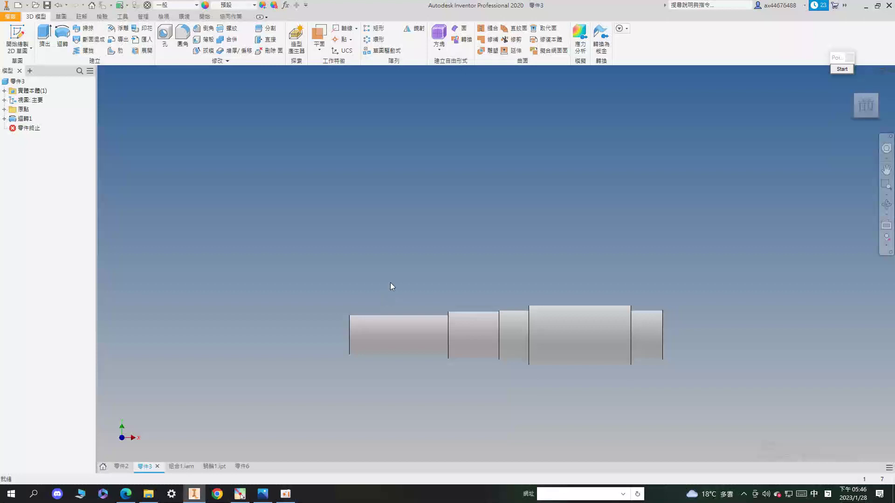
Step: Create a work plane parallel to the XZ plane and tangent to the shaft's largest-diameter section
{"action": "middle_click_drag", "start_coordinate": [598, 278], "coordinate": [474, 267]}
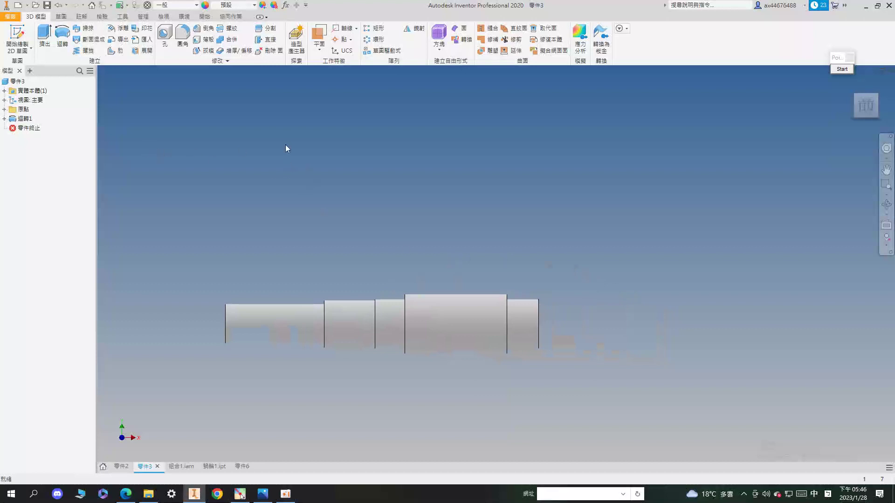
{"action": "left_click", "coordinate": [318, 52]}
{"action": "left_click", "coordinate": [501, 264]}
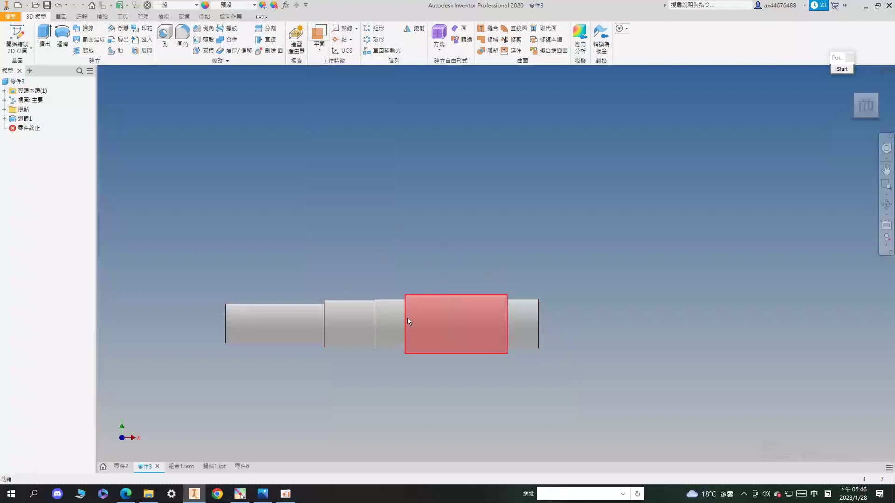
{"action": "left_click", "coordinate": [858, 104]}
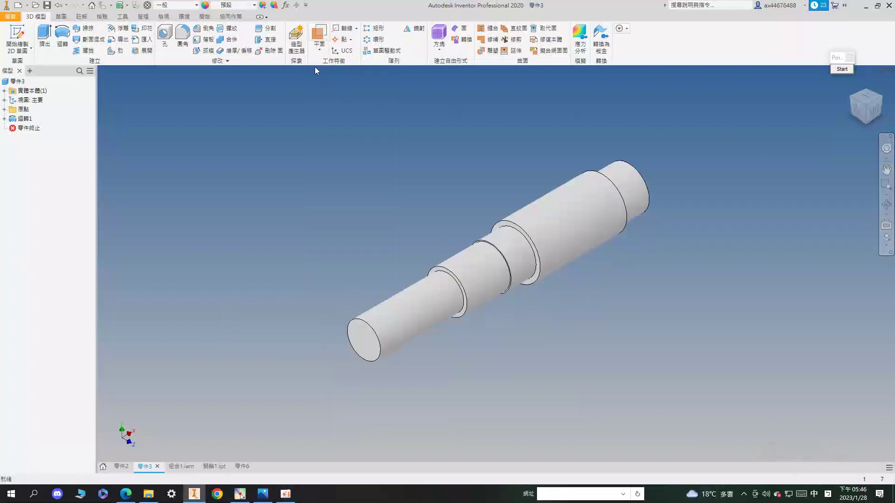
{"action": "left_click", "coordinate": [319, 48]}
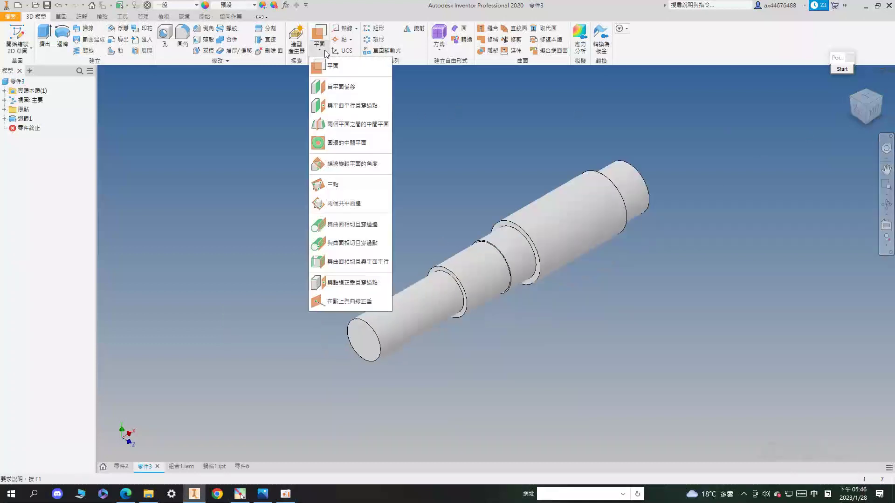
{"action": "left_click", "coordinate": [346, 264]}
{"action": "middle_click_drag", "start_coordinate": [405, 219], "coordinate": [354, 284]}
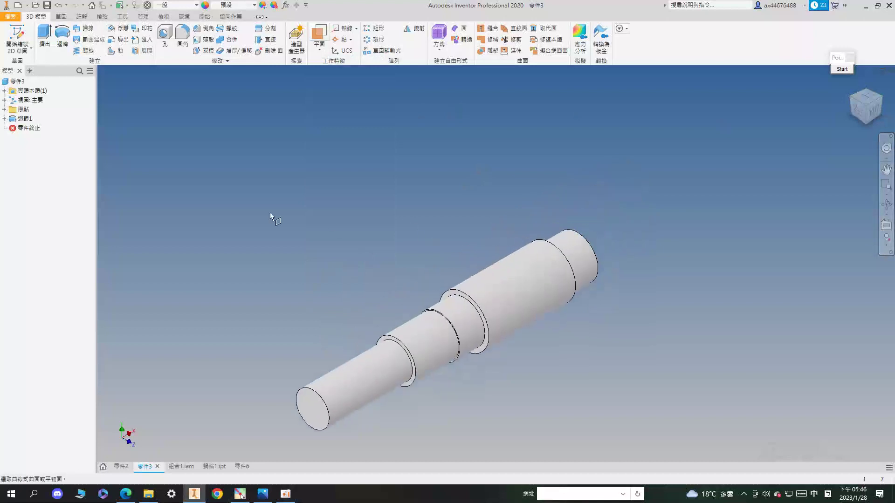
{"action": "left_click", "coordinate": [5, 109]}
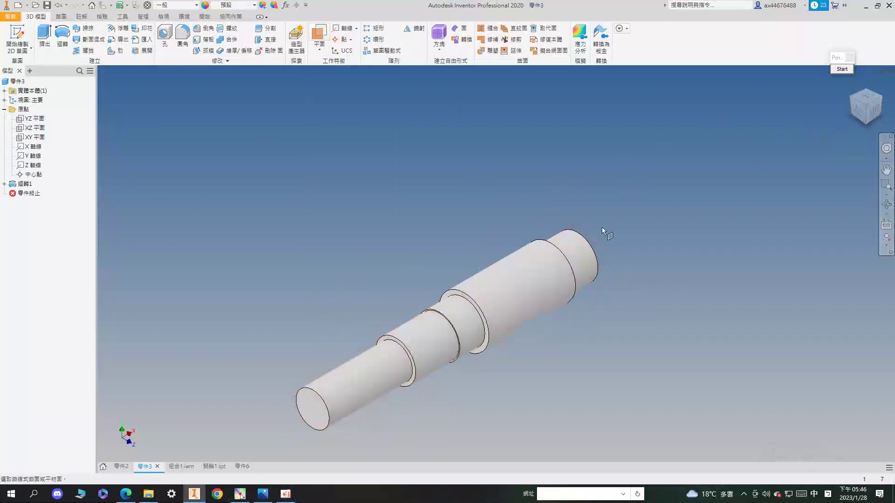
{"action": "left_click", "coordinate": [39, 130]}
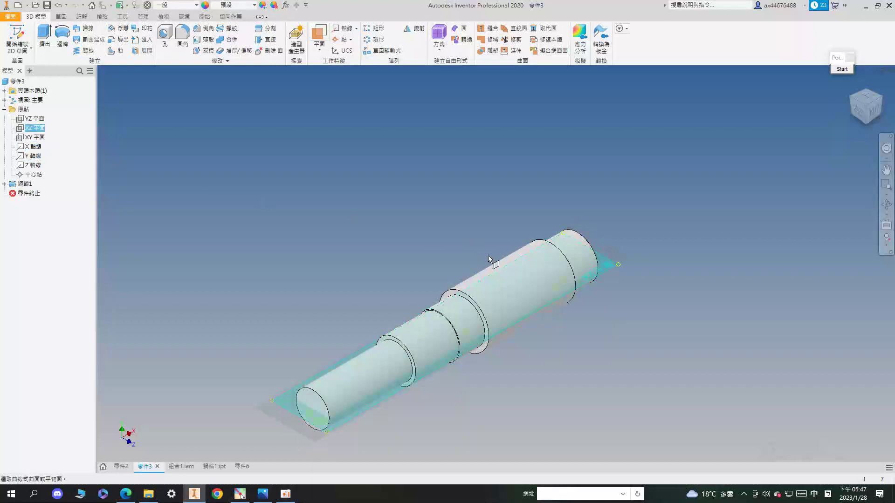
{"action": "left_click", "coordinate": [507, 295]}
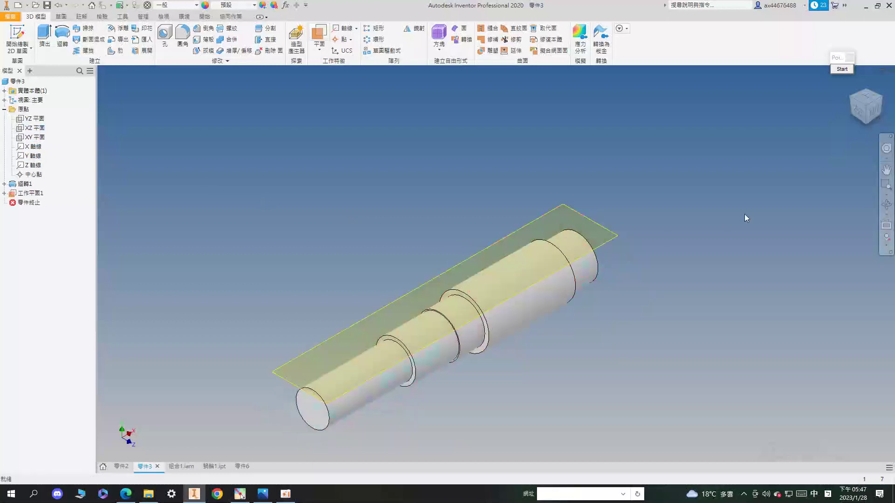
Step: Start a sketch on the tangent work plane and draw a centre-to-centre slot along the shaft axis on the largest section
{"action": "right_click", "coordinate": [615, 239]}
{"action": "left_click", "coordinate": [621, 265]}
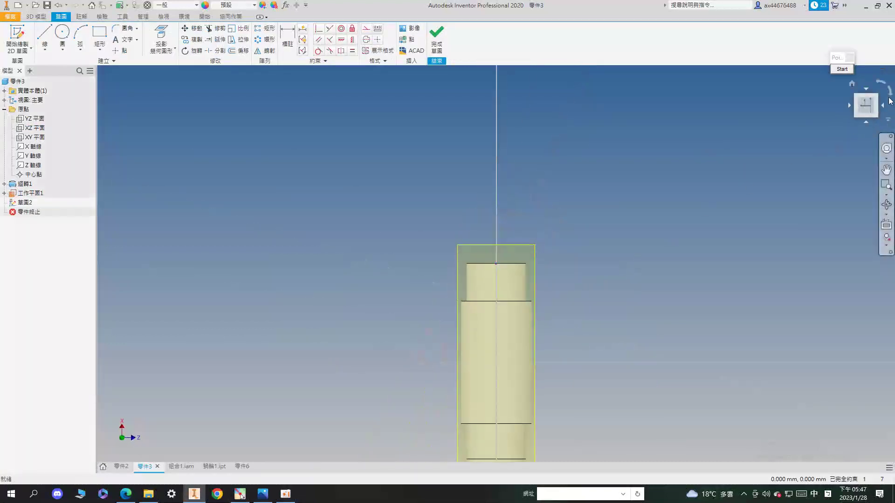
{"action": "left_click", "coordinate": [100, 49]}
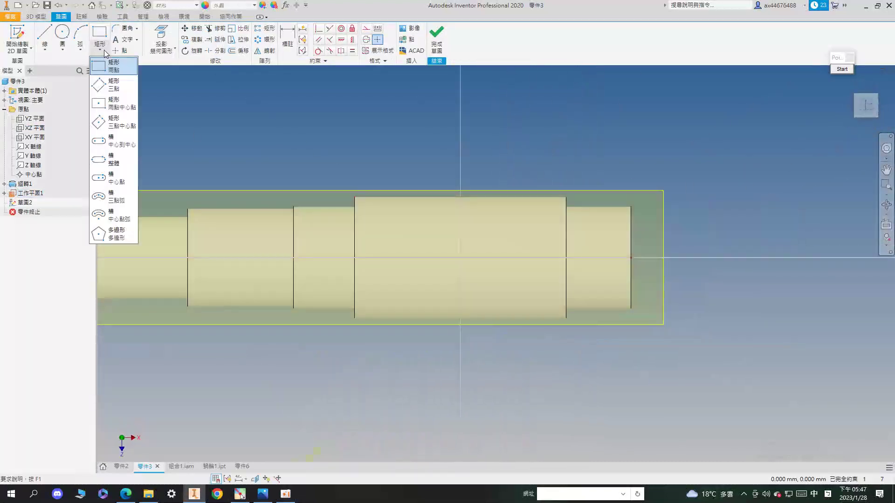
{"action": "left_click", "coordinate": [114, 141]}
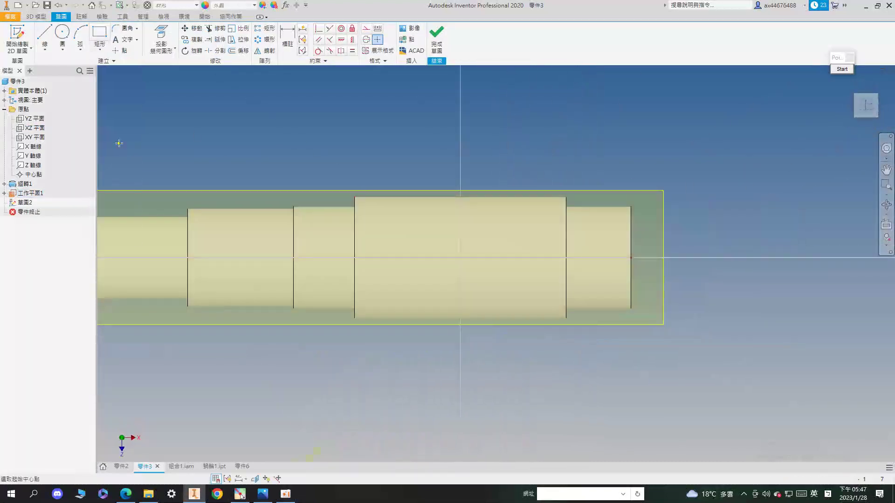
{"action": "left_click", "coordinate": [399, 258]}
{"action": "left_click", "coordinate": [513, 258]}
{"action": "left_click", "coordinate": [515, 273]}
{"action": "scroll", "coordinate": [412, 176], "scroll_direction": "up", "scroll_amount": 3}
Step: Project the shaft reference geometry and horizontally align the slot's arc centre with the projected point on the shaft's end face
{"action": "left_click", "coordinate": [157, 40]}
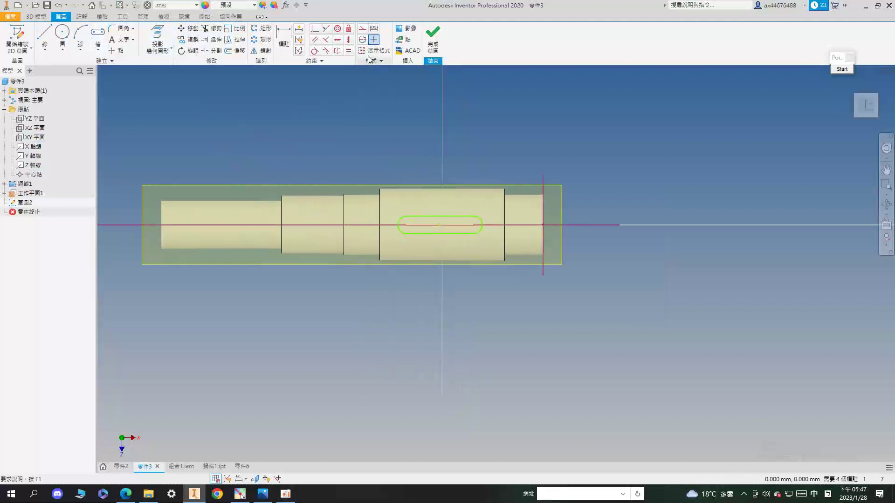
{"action": "left_click", "coordinate": [337, 39]}
{"action": "left_click", "coordinate": [620, 225]}
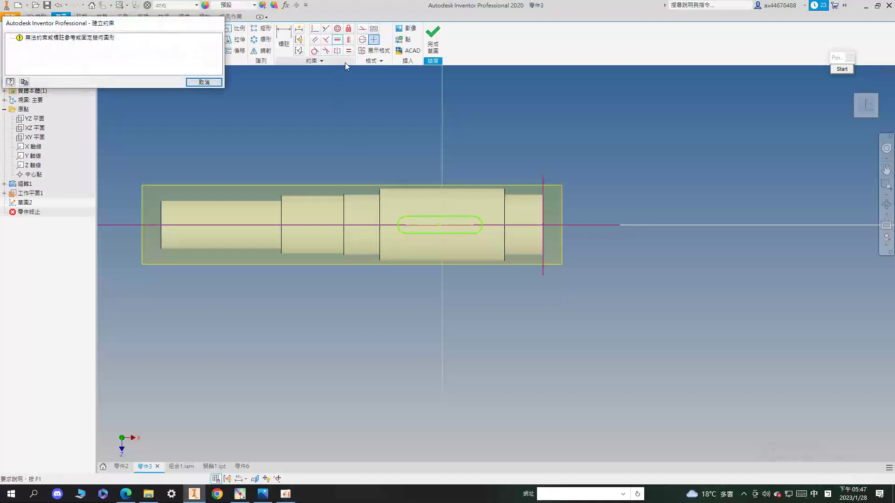
{"action": "left_click", "coordinate": [471, 225]}
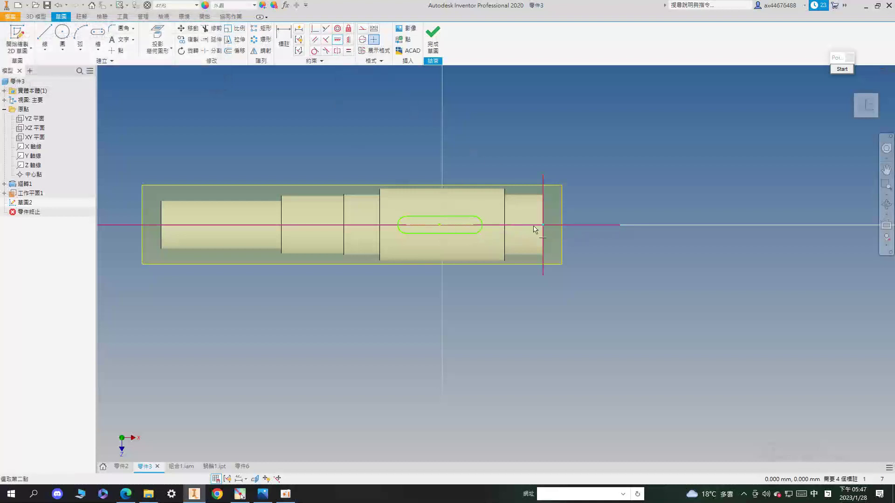
{"action": "left_click", "coordinate": [473, 226]}
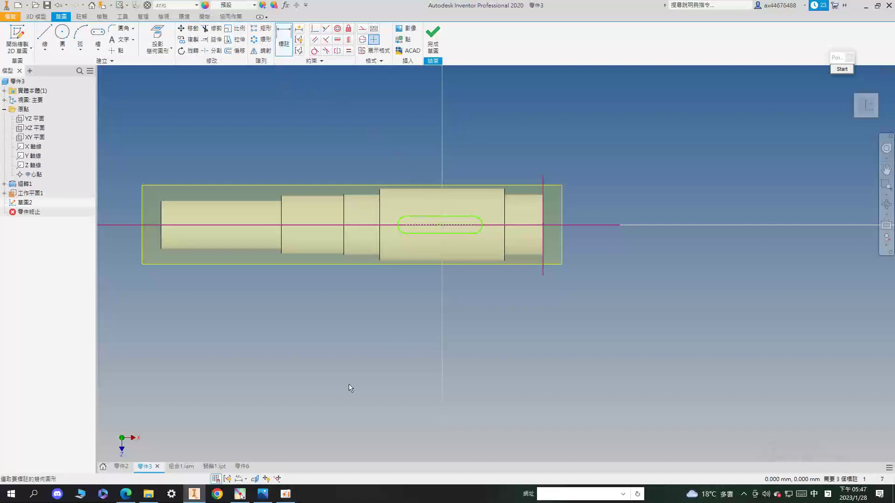
Step: Switch to the reference table PDF in Edge and look up the keyway dimension table for sunk parallel keys (埋頭平行鍵) on page 38
{"action": "left_click", "coordinate": [126, 493]}
{"action": "left_click", "coordinate": [196, 7]}
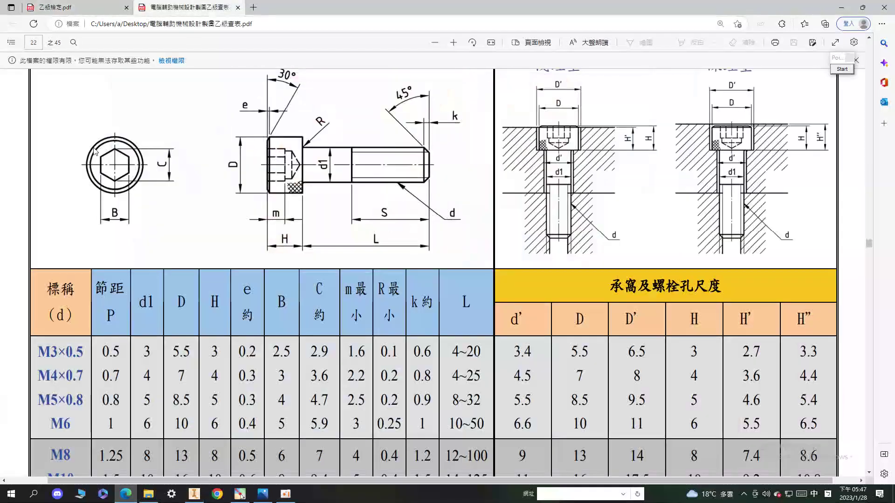
{"action": "left_click", "coordinate": [11, 41]}
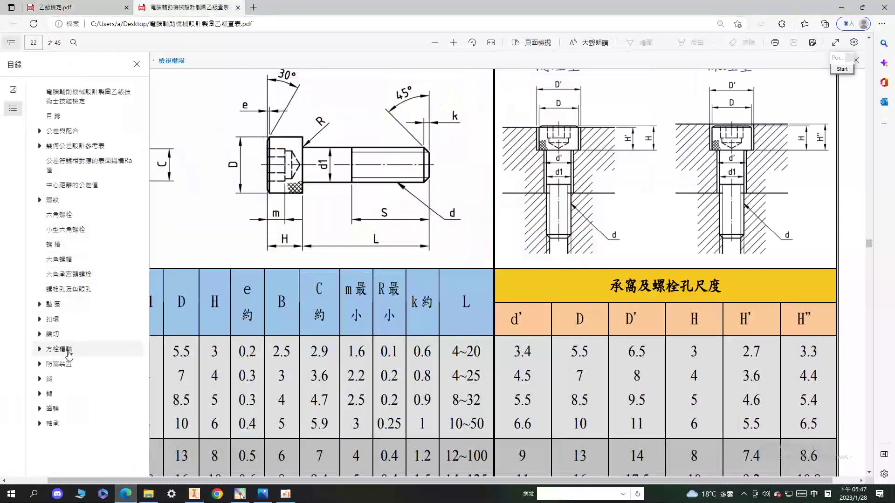
{"action": "left_click", "coordinate": [72, 421]}
{"action": "left_click", "coordinate": [70, 394]}
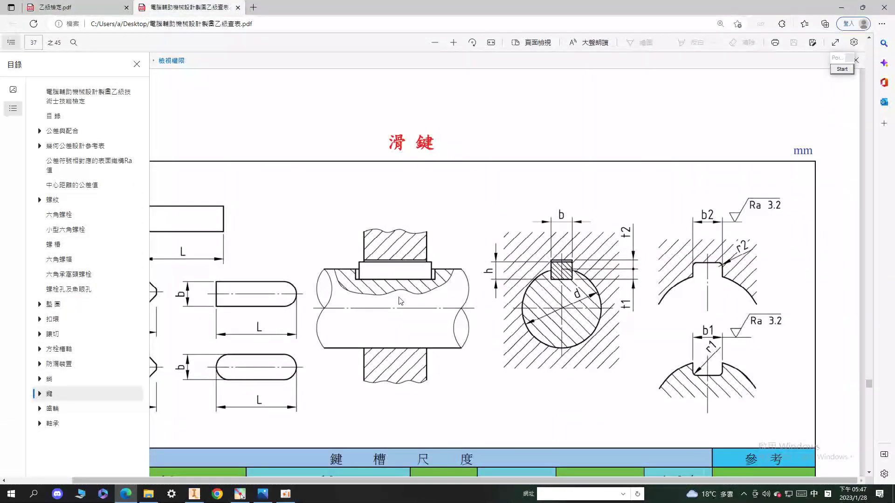
{"action": "left_click", "coordinate": [408, 301]}
{"action": "scroll", "coordinate": [485, 235], "scroll_direction": "down", "scroll_amount": 2, "text": "ctrl"}
{"action": "scroll", "coordinate": [486, 235], "scroll_direction": "down", "scroll_amount": 10}
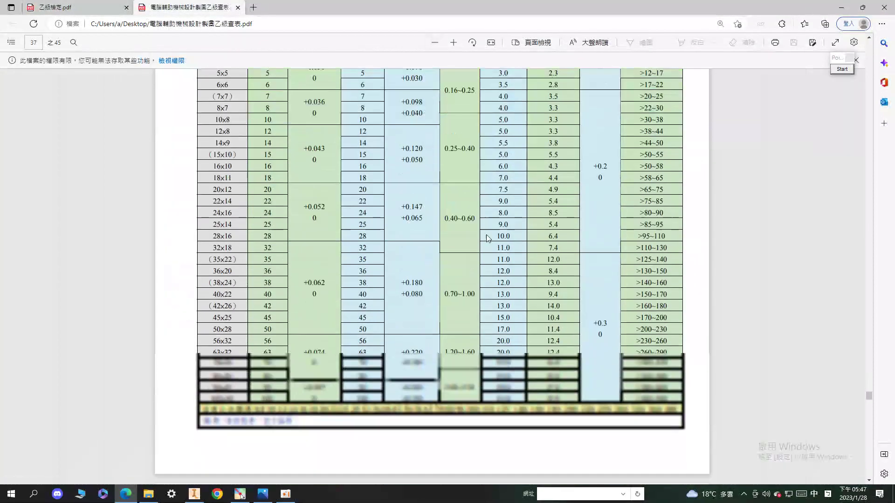
{"action": "scroll", "coordinate": [485, 239], "scroll_direction": "down", "scroll_amount": 1}
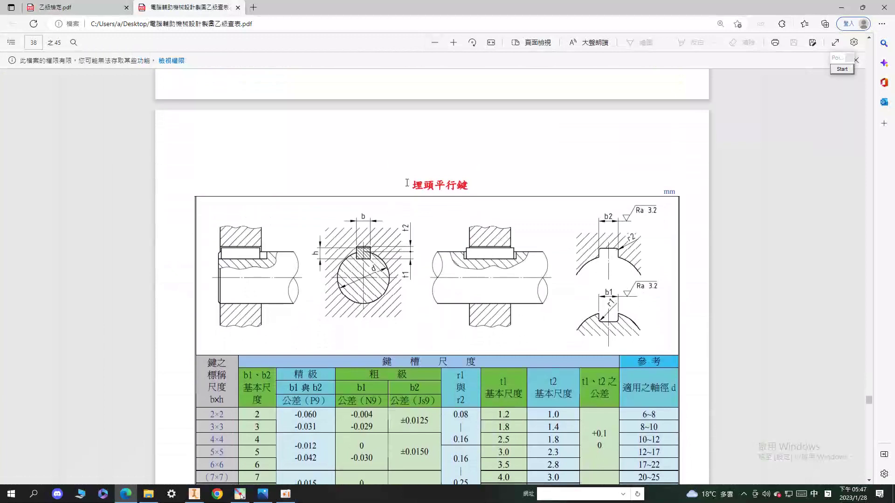
{"action": "scroll", "coordinate": [407, 183], "scroll_direction": "down", "scroll_amount": 5}
{"action": "scroll", "coordinate": [296, 302], "scroll_direction": "up", "scroll_amount": 2}
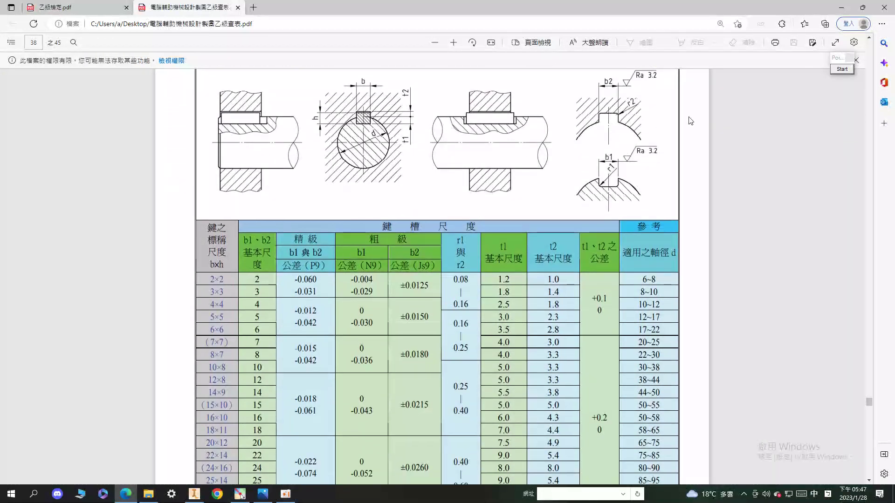
{"action": "scroll", "coordinate": [695, 150], "scroll_direction": "up", "scroll_amount": 2}
{"action": "scroll", "coordinate": [781, 130], "scroll_direction": "down", "scroll_amount": 2}
Step: Mark the 8×7 key size in red on screen and box its row across the keyway dimension table
{"action": "left_click", "coordinate": [842, 69]}
{"action": "left_click", "coordinate": [847, 108]}
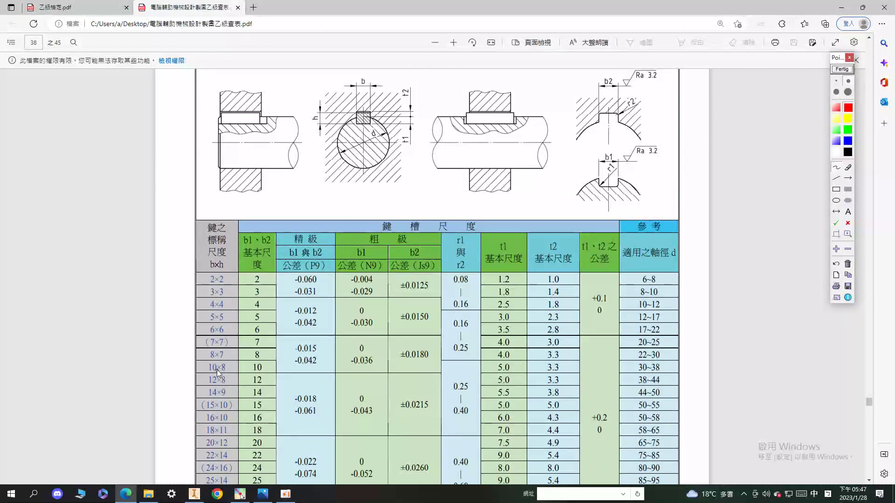
{"action": "left_click_drag", "start_coordinate": [206, 362], "coordinate": [238, 350]}
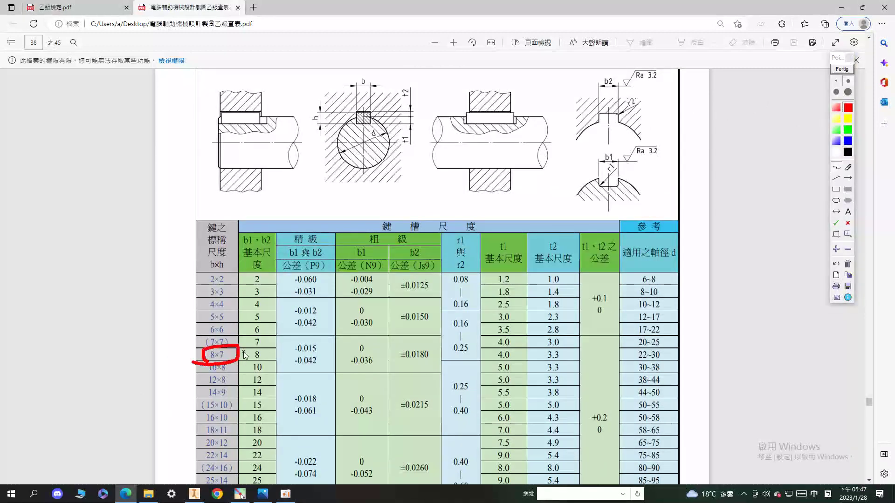
{"action": "left_click", "coordinate": [836, 189]}
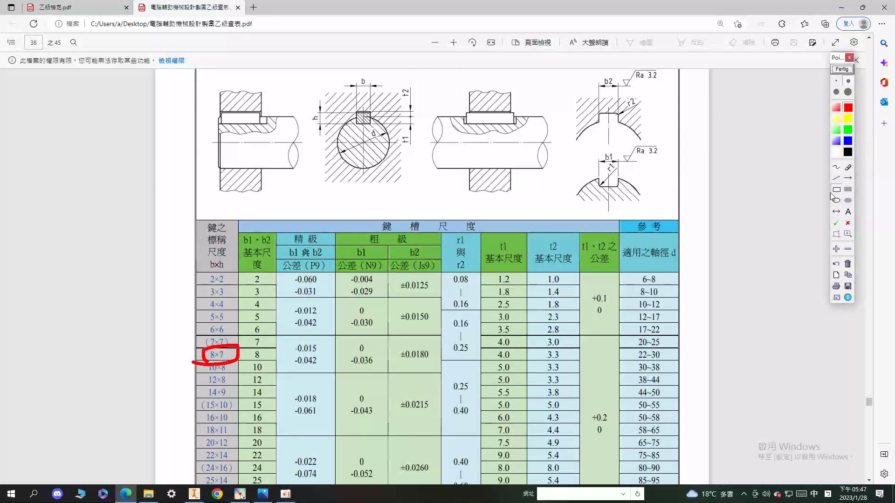
{"action": "left_click_drag", "start_coordinate": [237, 349], "coordinate": [676, 363]}
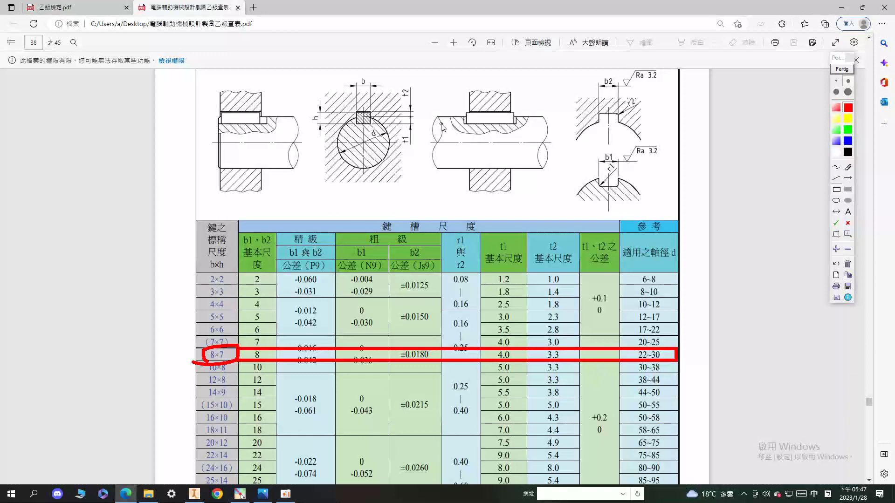
Step: Mark the shaft keyway depth t1 on the section diagram and its 4.0 value in the 8×7 row, with the annotation tool closed at the end
{"action": "left_click", "coordinate": [849, 109]}
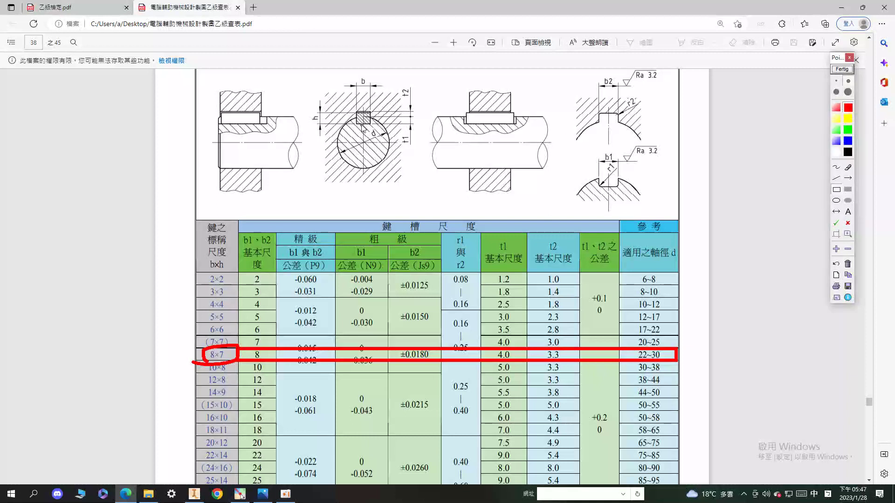
{"action": "left_click", "coordinate": [836, 167]}
{"action": "mouse_move", "coordinate": [372, 119]}
{"action": "left_mouse_down"}
{"action": "mouse_move", "coordinate": [413, 115]}
{"action": "mouse_move", "coordinate": [420, 125]}
{"action": "mouse_move", "coordinate": [396, 142]}
{"action": "mouse_move", "coordinate": [416, 152]}
{"action": "mouse_move", "coordinate": [394, 143]}
{"action": "left_mouse_up"}
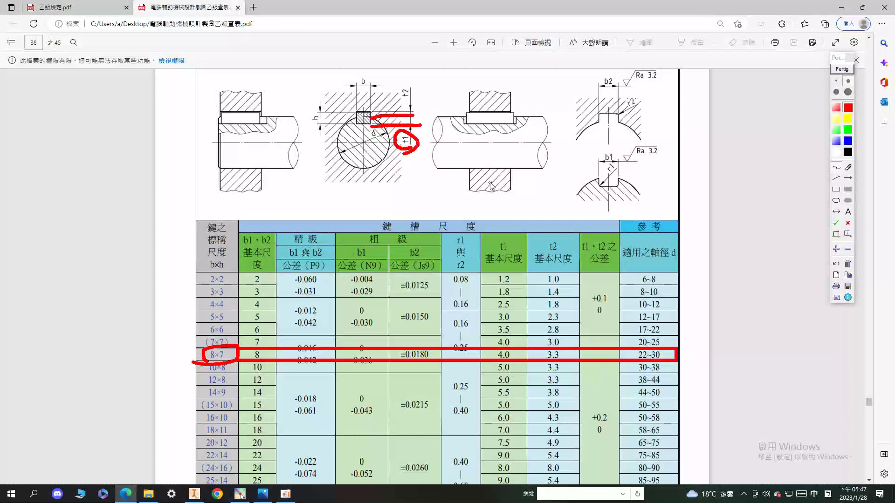
{"action": "mouse_move", "coordinate": [492, 366]}
{"action": "left_mouse_down"}
{"action": "mouse_move", "coordinate": [517, 351]}
{"action": "mouse_move", "coordinate": [483, 363]}
{"action": "left_mouse_up"}
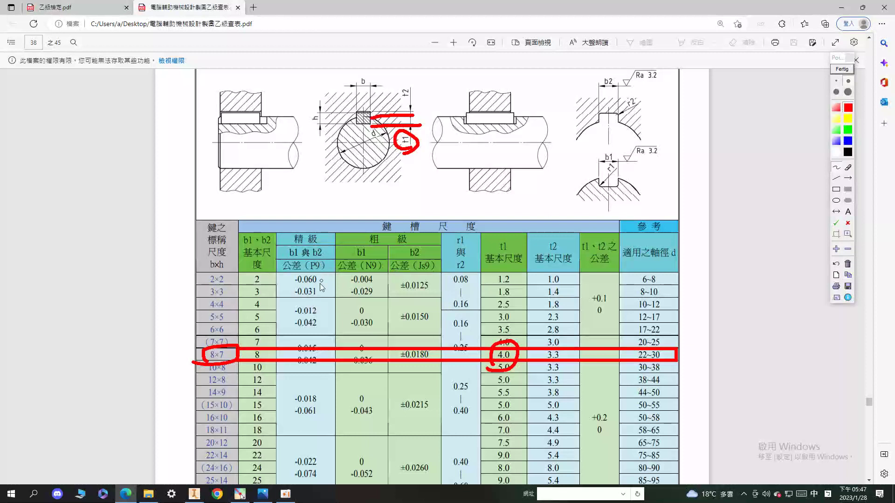
{"action": "mouse_move", "coordinate": [206, 348]}
{"action": "left_mouse_down"}
{"action": "mouse_move", "coordinate": [173, 340]}
{"action": "mouse_move", "coordinate": [177, 315]}
{"action": "left_mouse_up"}
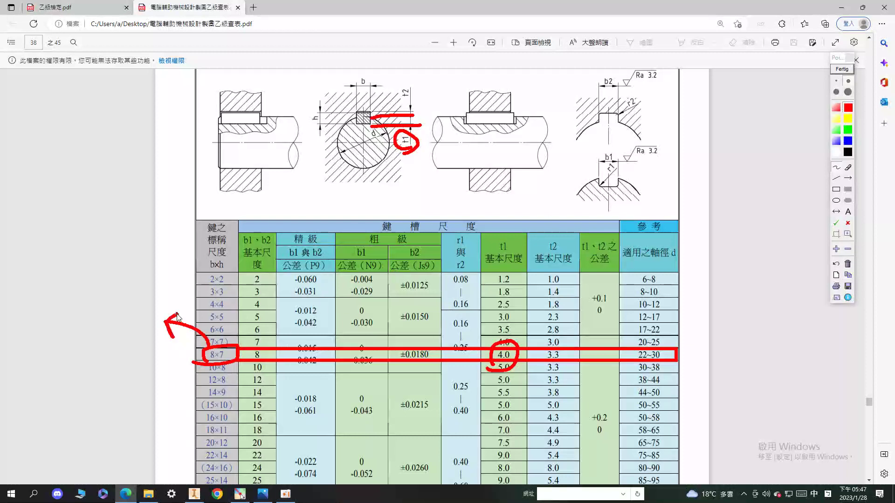
{"action": "left_click", "coordinate": [834, 72]}
Step: Switch back to Inventor and dimension the slot's width as 8 mm
{"action": "left_click", "coordinate": [193, 494]}
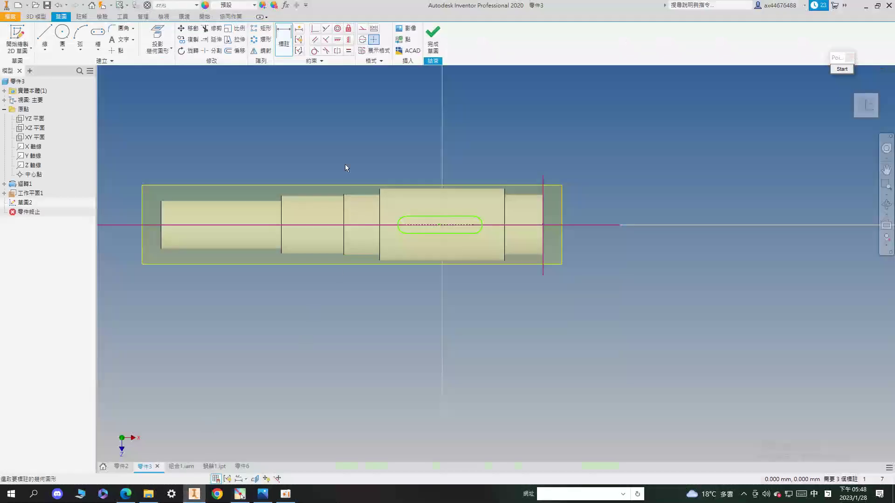
{"action": "left_click", "coordinate": [292, 45]}
{"action": "scroll", "coordinate": [474, 258], "scroll_direction": "up", "scroll_amount": 3}
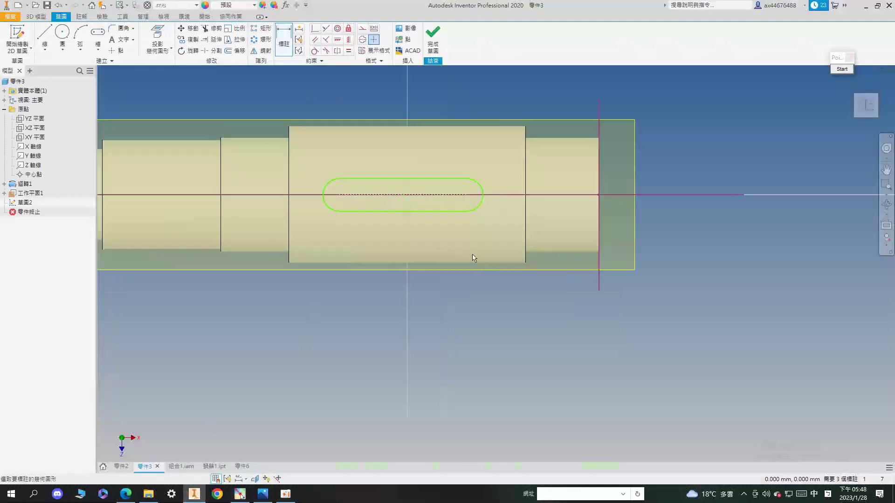
{"action": "left_click", "coordinate": [451, 209]}
{"action": "left_click", "coordinate": [450, 202]}
{"action": "type", "text": "8"}
{"action": "key", "text": "Return"}
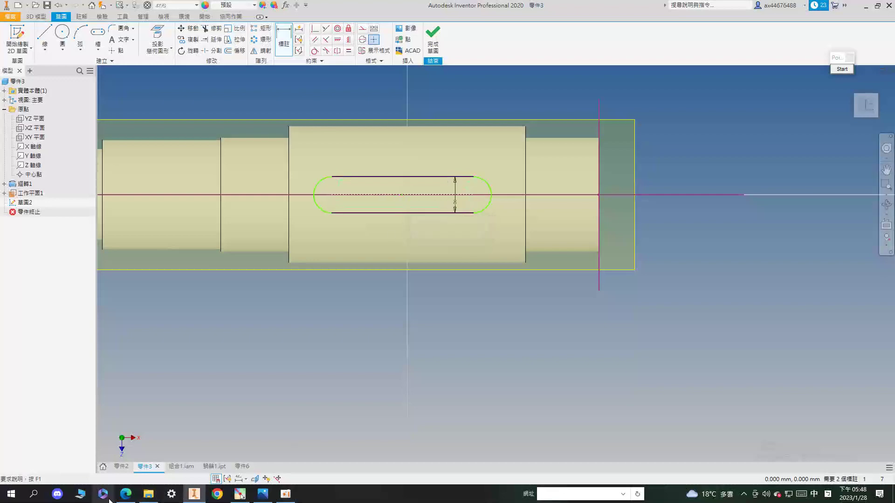
Step: Recheck the keyway table PDF in Edge and, back in Inventor, dimension the slot's centre-to-centre length as 22 mm
{"action": "left_click", "coordinate": [126, 494]}
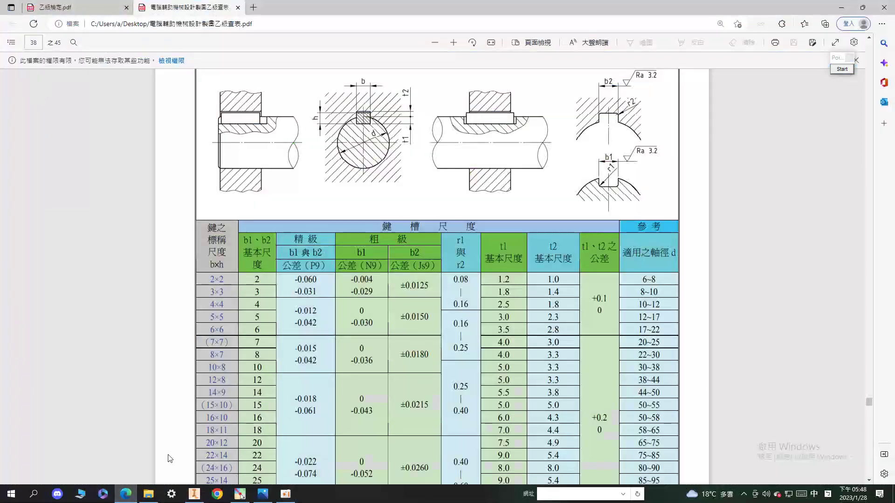
{"action": "left_click", "coordinate": [195, 494]}
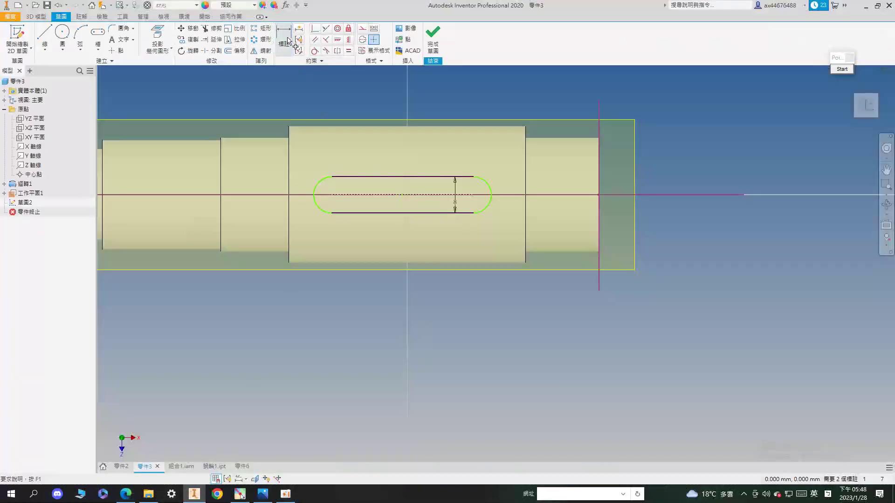
{"action": "left_click", "coordinate": [470, 197]}
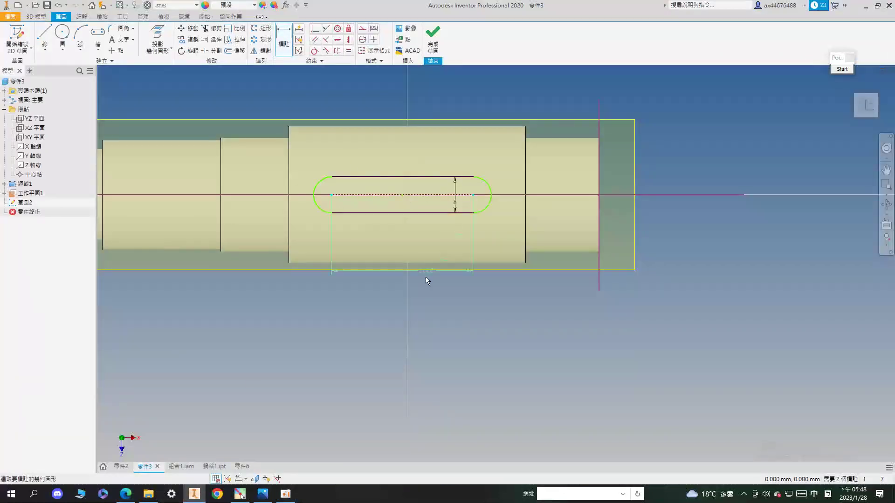
{"action": "left_click", "coordinate": [422, 300]}
{"action": "type", "text": "22"}
{"action": "key", "text": "Return"}
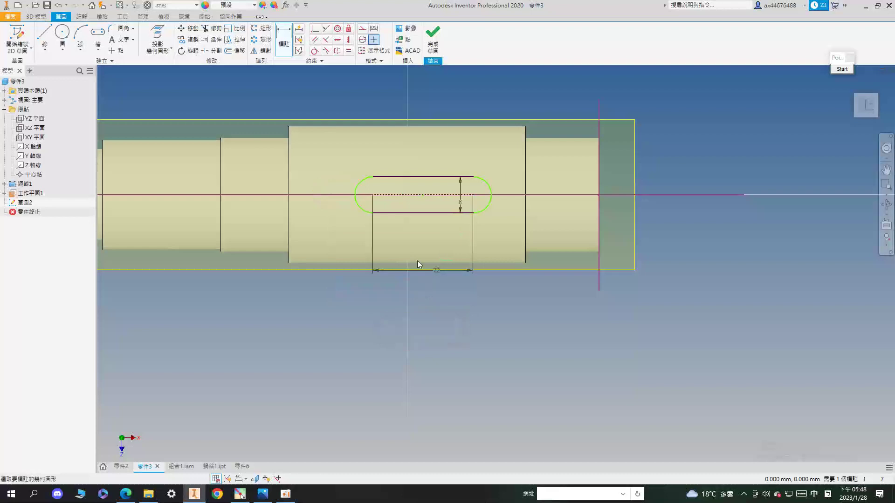
{"action": "left_click", "coordinate": [348, 39]}
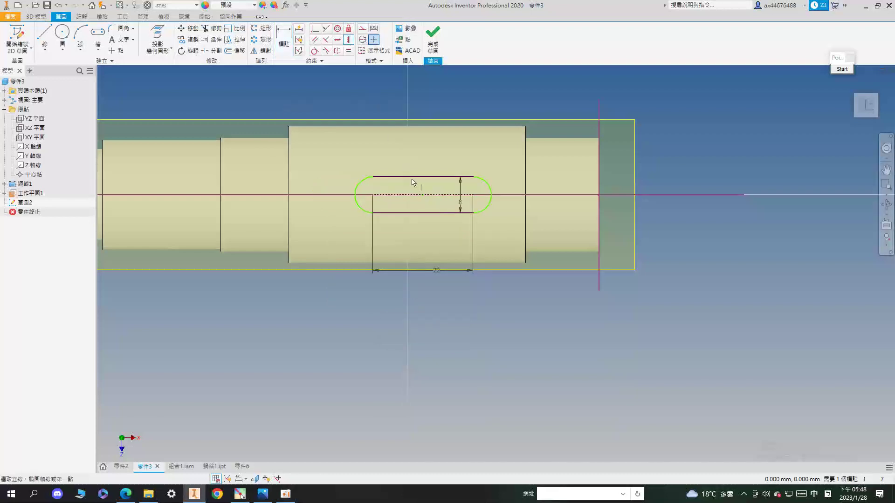
{"action": "left_click", "coordinate": [158, 40]}
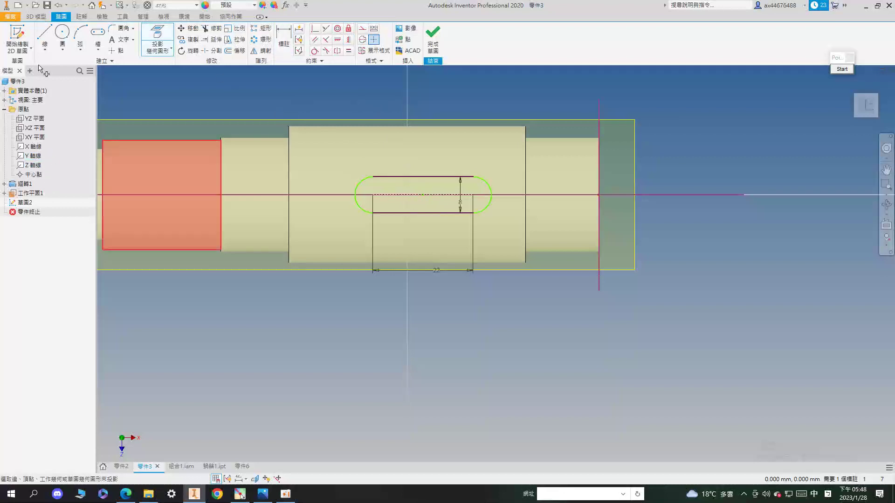
{"action": "key", "text": "Escape"}
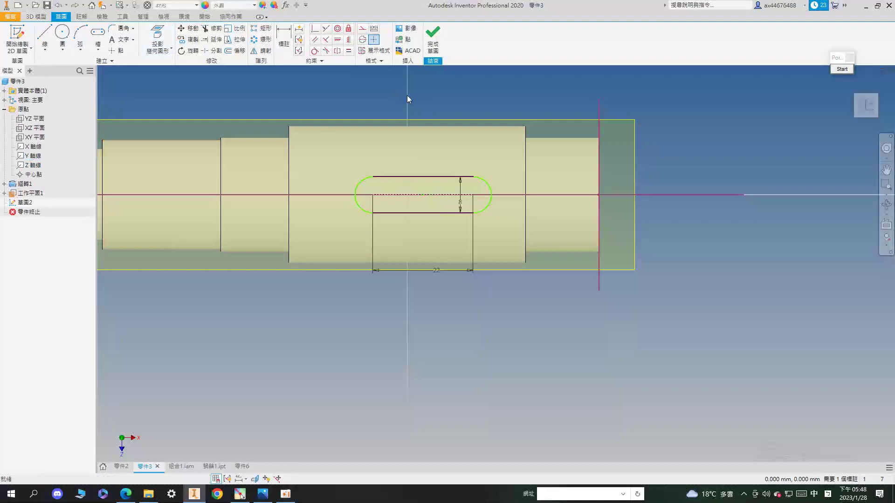
Step: Locate the slot along the shaft with a dimension from its midpoint to the nearest shaft end
{"action": "left_click", "coordinate": [283, 40]}
{"action": "left_click", "coordinate": [423, 194]}
{"action": "left_click", "coordinate": [598, 185]}
{"action": "left_click", "coordinate": [549, 88]}
{"action": "type", "text": "40"}
{"action": "key", "text": "Return"}
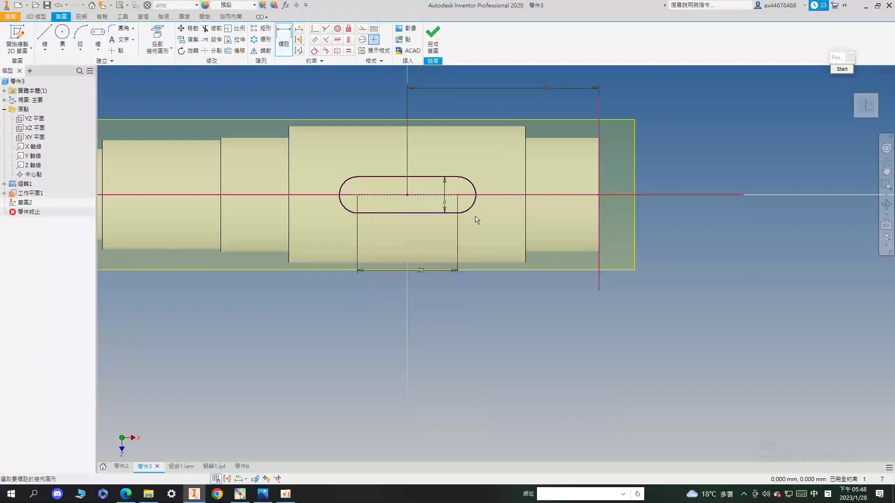
Step: Extrude both halves of the slot profile as a cut into the shaft, to the 4 mm keyway depth t1
{"action": "key", "text": "e"}
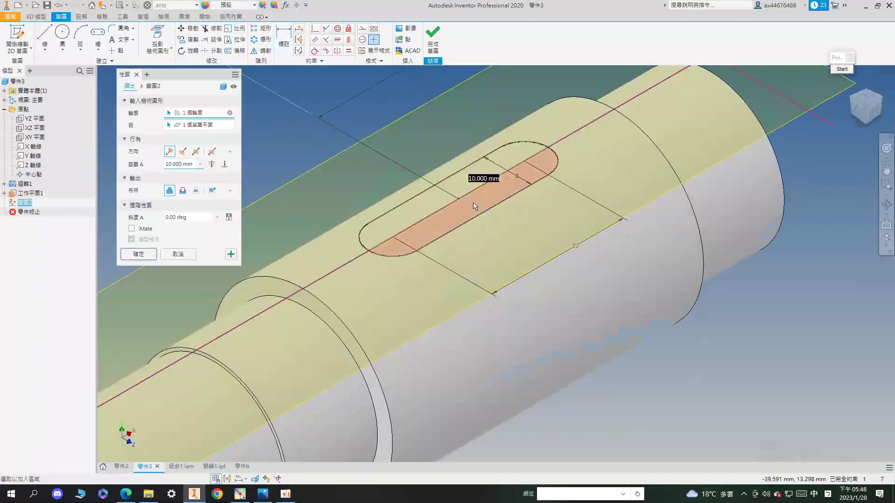
{"action": "left_click", "coordinate": [478, 176]}
{"action": "left_click", "coordinate": [183, 190]}
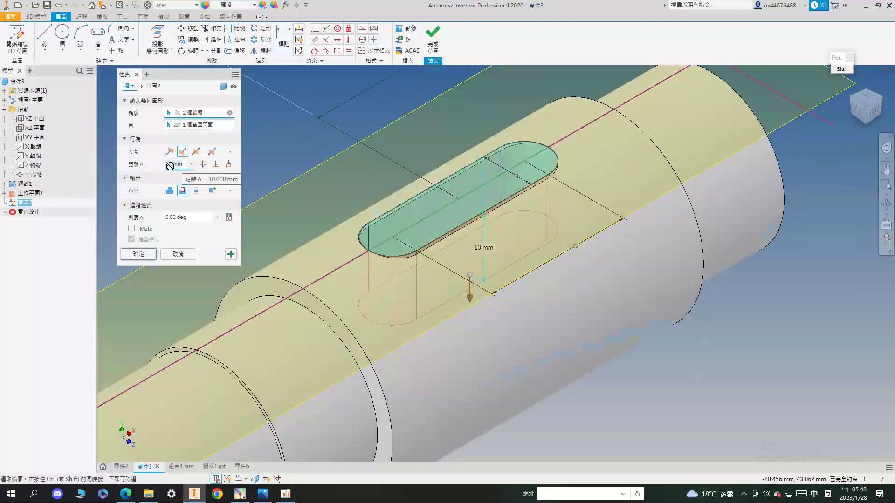
{"action": "key", "text": "Return"}
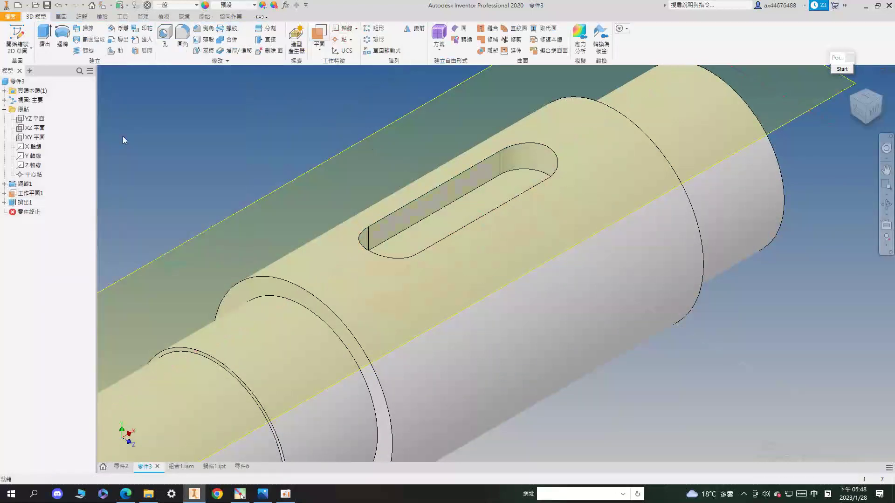
Step: Hide the work plane that carries the keyway sketch
{"action": "scroll", "coordinate": [228, 186], "scroll_direction": "down", "scroll_amount": 5}
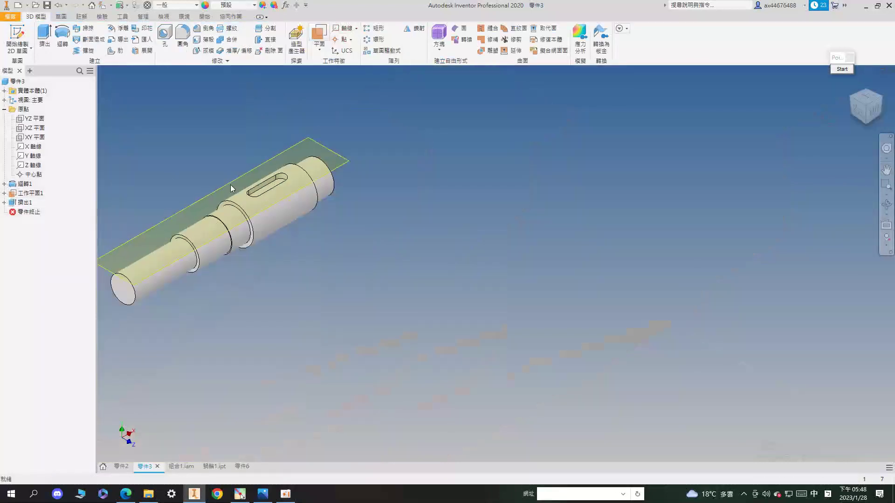
{"action": "right_click", "coordinate": [30, 193]}
{"action": "left_click", "coordinate": [62, 275]}
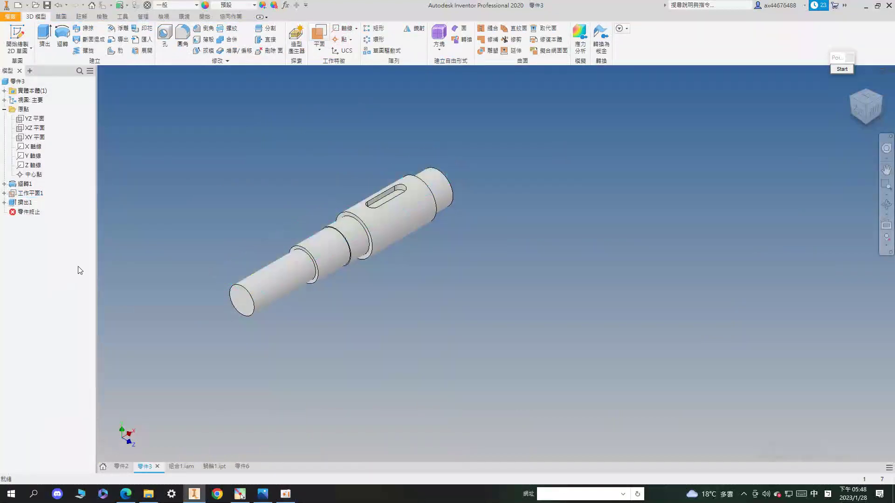
{"action": "left_click", "coordinate": [121, 467]}
{"action": "left_click", "coordinate": [172, 467]}
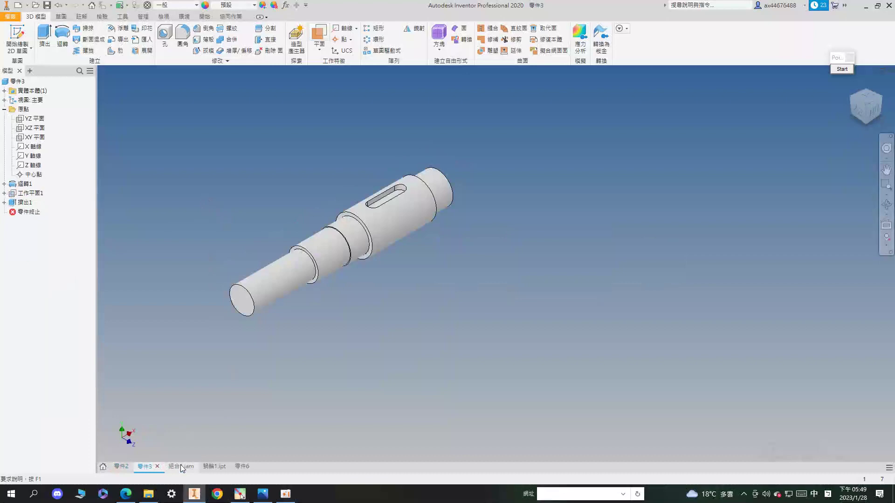
{"action": "left_click", "coordinate": [223, 466]}
{"action": "left_click", "coordinate": [242, 466]}
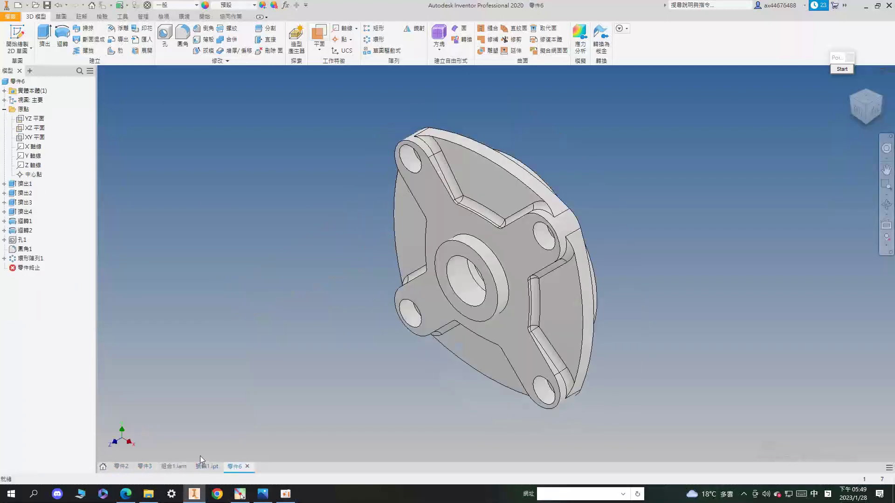
Step: Switch to the PDFs in Edge and find the worm gear formula and calculation sheet on page 31 of 乙級檢定.pdf, showing the whole page
{"action": "left_click", "coordinate": [125, 494]}
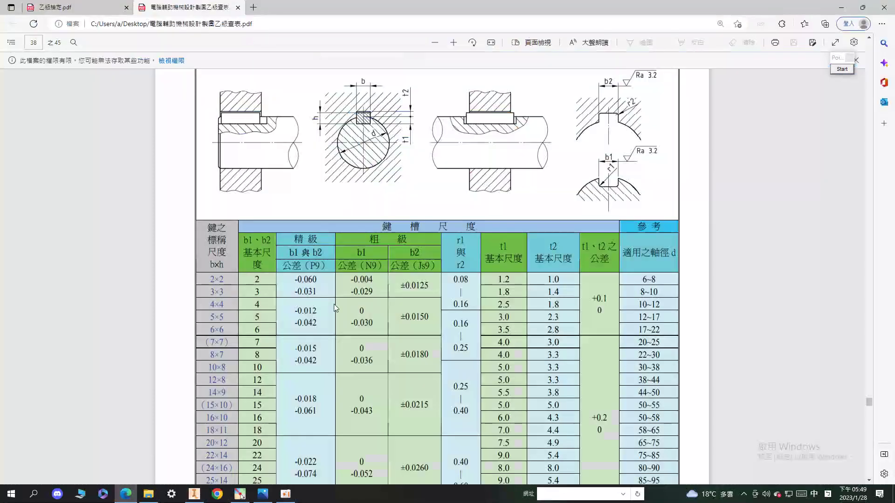
{"action": "left_click", "coordinate": [100, 8]}
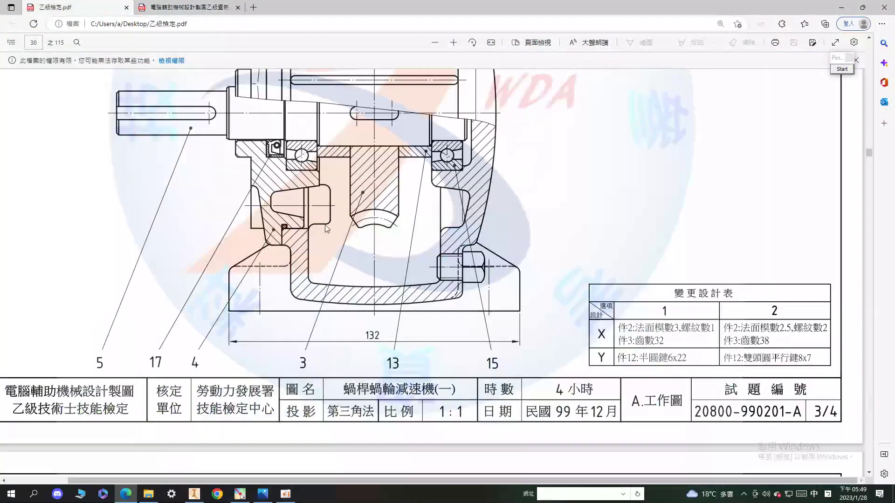
{"action": "left_click", "coordinate": [181, 4]}
{"action": "scroll", "coordinate": [329, 197], "scroll_direction": "down", "scroll_amount": 15}
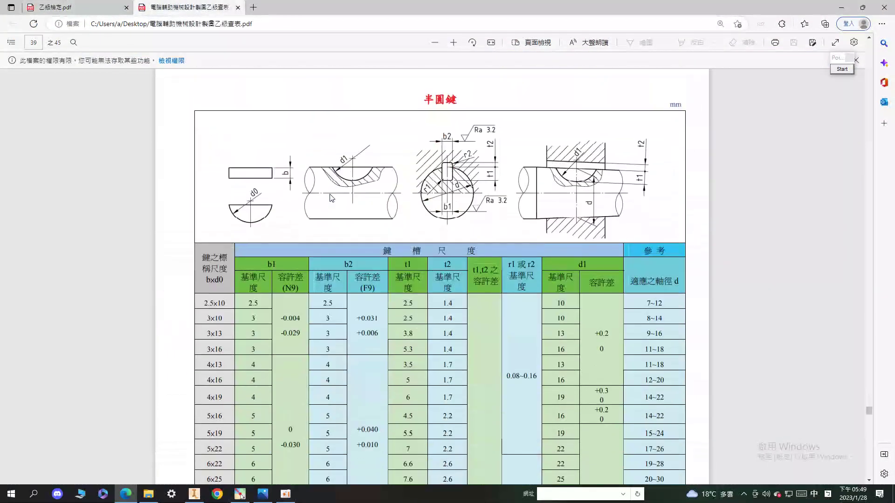
{"action": "key", "text": "ctrl+shift+Tab"}
{"action": "scroll", "coordinate": [419, 186], "scroll_direction": "down", "scroll_amount": 12}
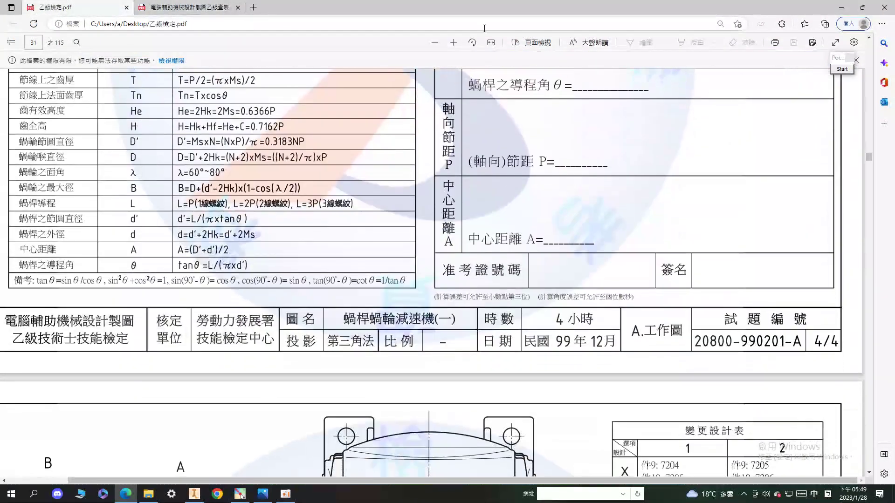
{"action": "left_click", "coordinate": [435, 42]}
{"action": "scroll", "coordinate": [467, 225], "scroll_direction": "down", "scroll_amount": 20}
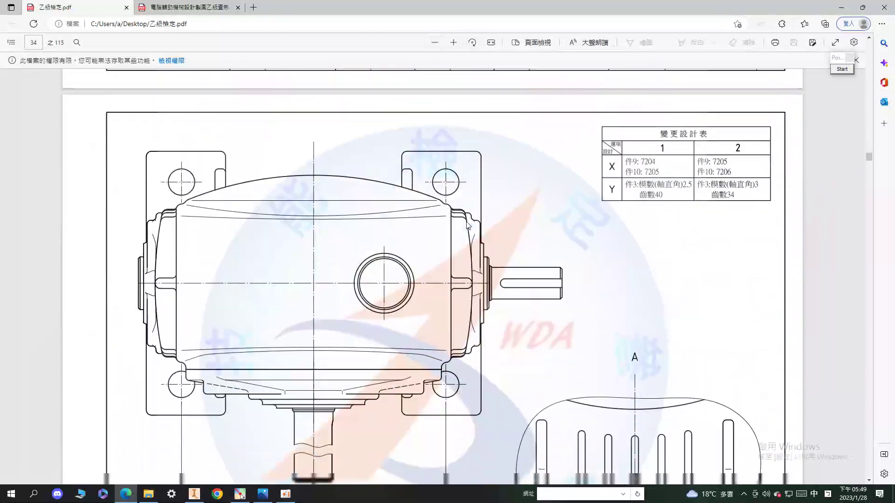
{"action": "scroll", "coordinate": [467, 224], "scroll_direction": "up", "scroll_amount": 18}
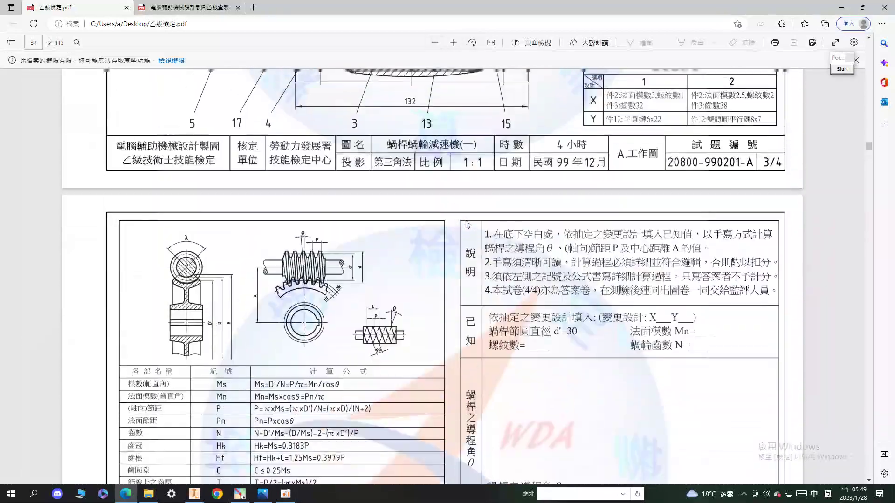
{"action": "scroll", "coordinate": [468, 224], "scroll_direction": "down", "scroll_amount": 4}
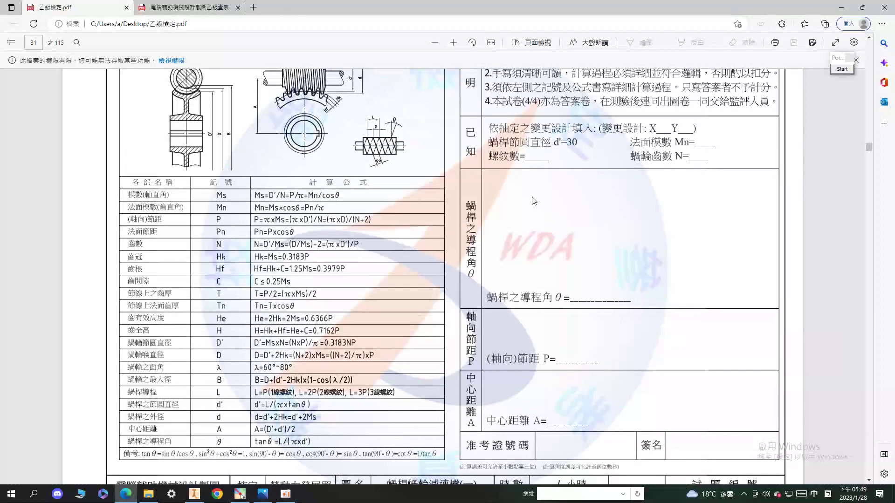
{"action": "scroll", "coordinate": [531, 196], "scroll_direction": "up", "scroll_amount": 1}
{"action": "left_click", "coordinate": [435, 46]}
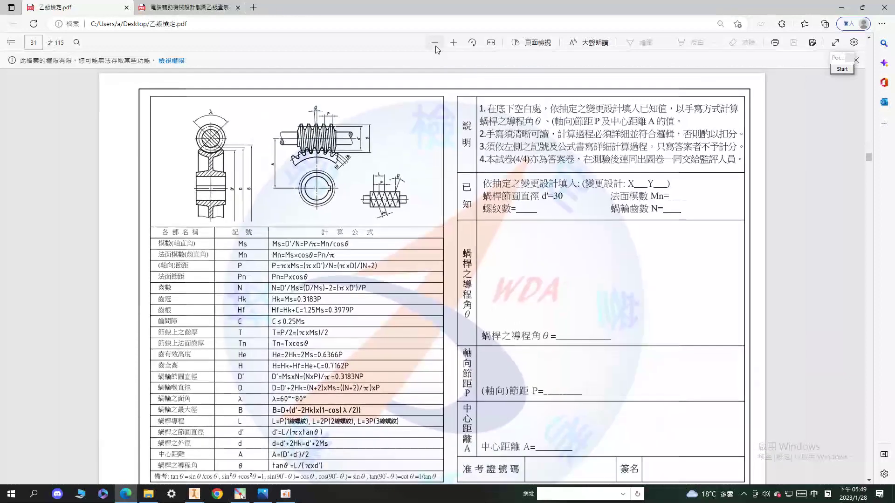
{"action": "left_click", "coordinate": [435, 46]}
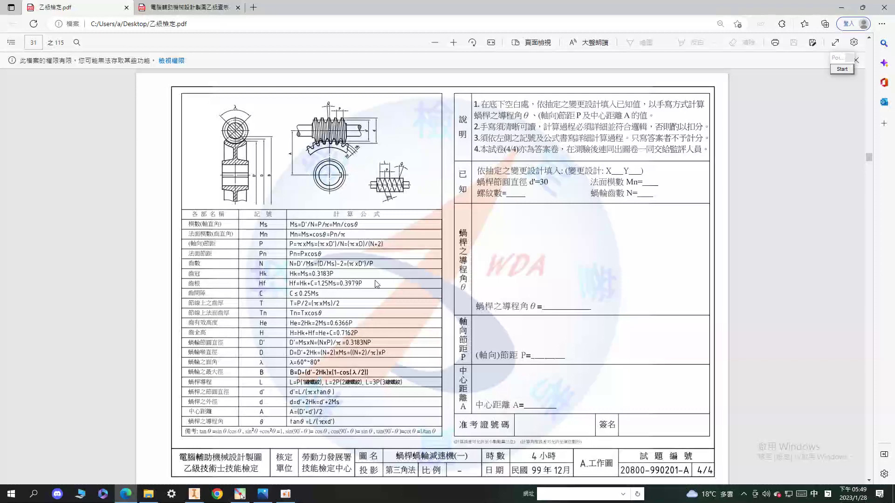
Step: Switch to the photo of the handwritten worm calculations and circle the normal module Mn, gear tooth count N and thread count, leaving annotation mode
{"action": "left_click", "coordinate": [262, 494]}
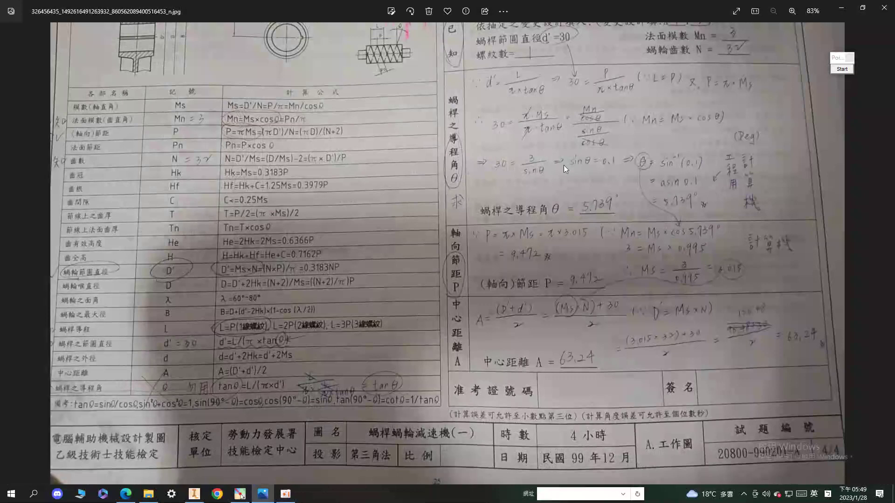
{"action": "left_click", "coordinate": [844, 69]}
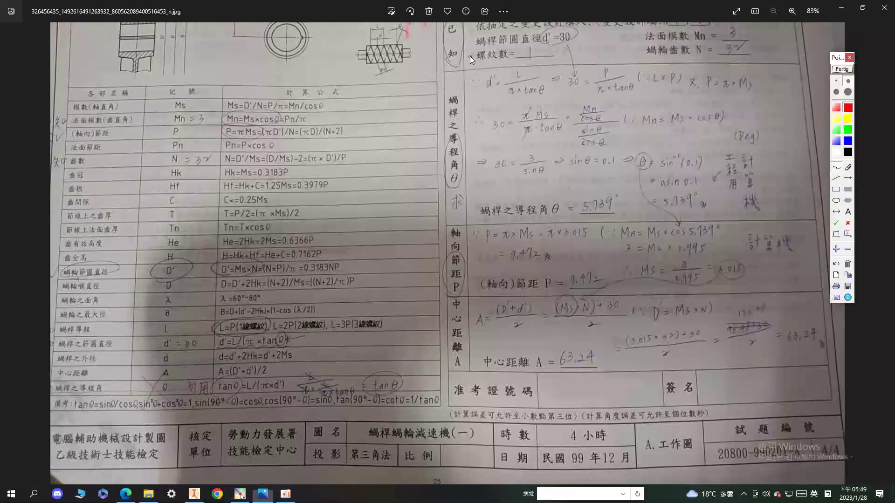
{"action": "left_click", "coordinate": [638, 39]}
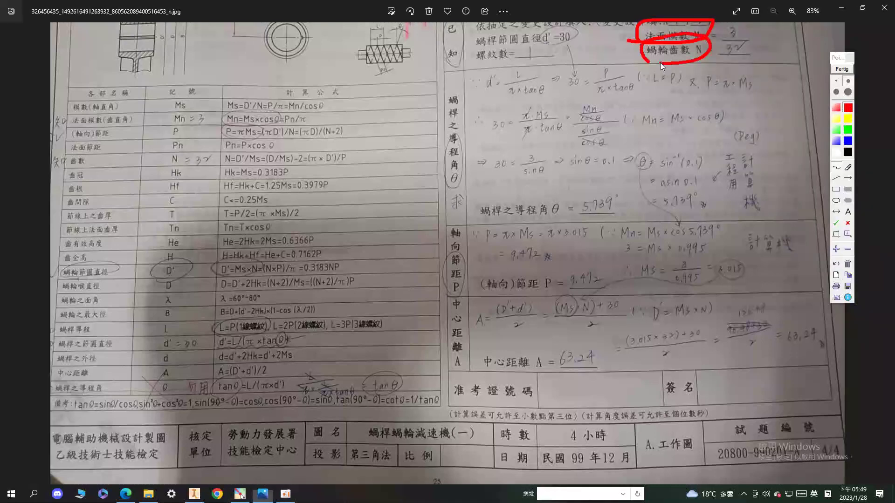
{"action": "mouse_move", "coordinate": [504, 65]}
{"action": "left_mouse_down"}
{"action": "mouse_move", "coordinate": [574, 49]}
{"action": "mouse_move", "coordinate": [526, 68]}
{"action": "left_mouse_up"}
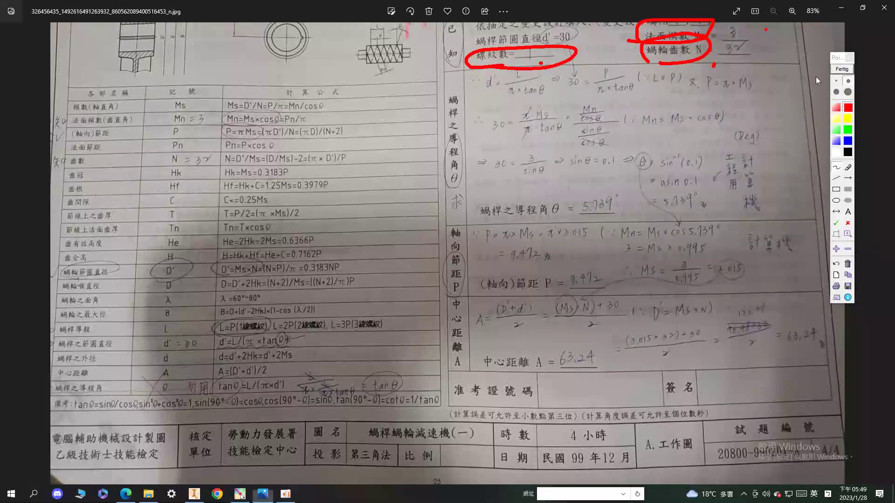
{"action": "left_click", "coordinate": [842, 69]}
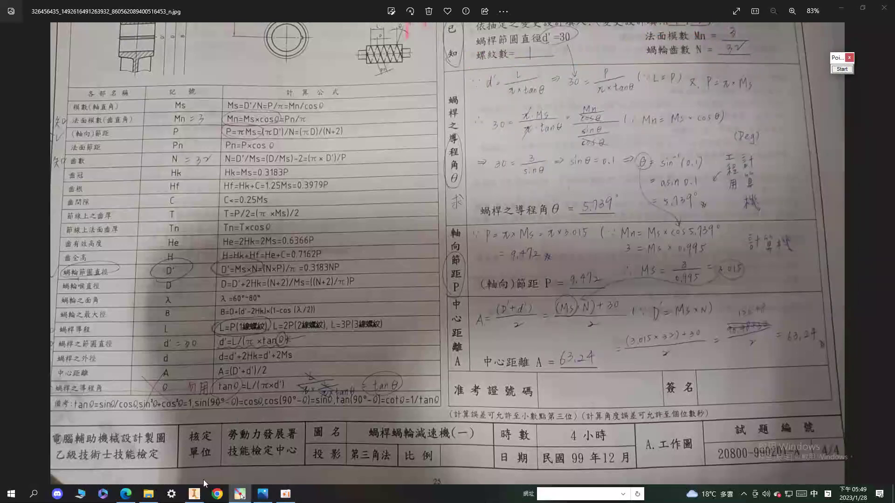
Step: Return to 乙級檢定.pdf in Edge and mark option 1 of row X in the page 30 design-change table, with annotation mode closed at the end
{"action": "left_click", "coordinate": [126, 493]}
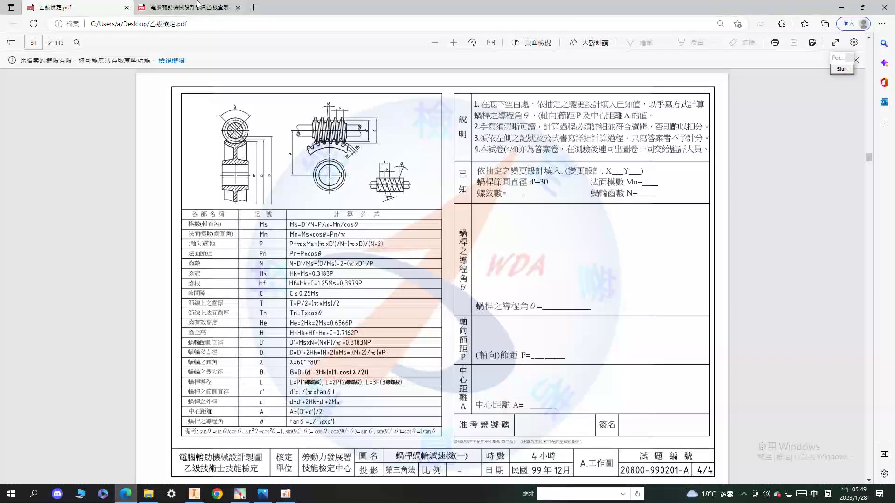
{"action": "scroll", "coordinate": [556, 264], "scroll_direction": "up", "scroll_amount": 10}
{"action": "scroll", "coordinate": [556, 265], "scroll_direction": "down", "scroll_amount": 4}
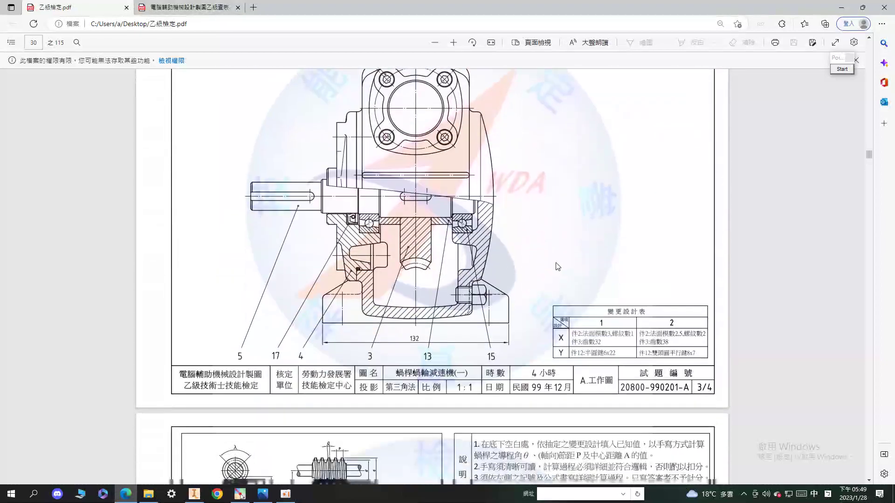
{"action": "scroll", "coordinate": [460, 43], "scroll_direction": "up", "scroll_amount": 4, "text": "ctrl"}
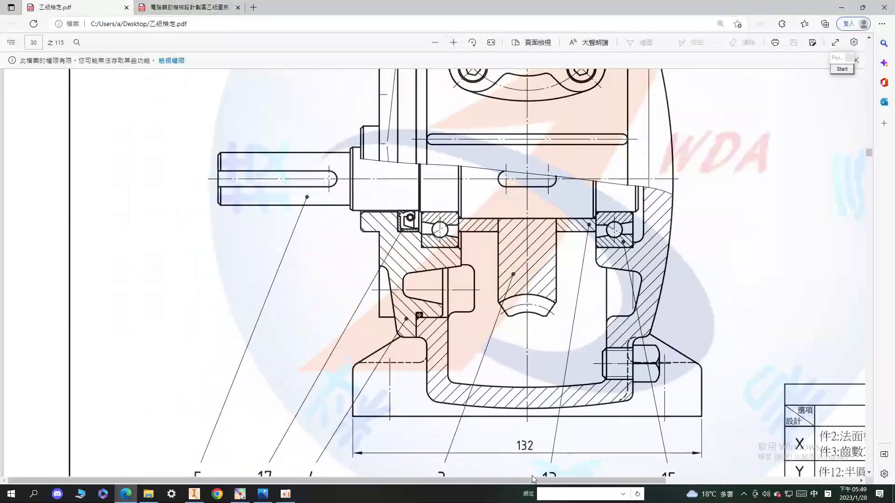
{"action": "scroll", "coordinate": [530, 472], "scroll_direction": "down", "scroll_amount": 3}
{"action": "scroll", "coordinate": [531, 473], "scroll_direction": "right", "scroll_amount": 3}
{"action": "left_click", "coordinate": [842, 69]}
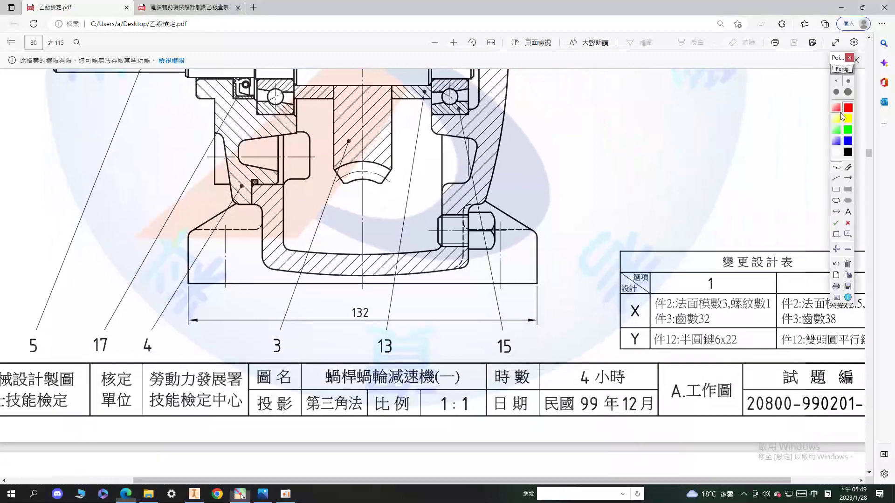
{"action": "mouse_move", "coordinate": [677, 315]}
{"action": "left_mouse_down"}
{"action": "mouse_move", "coordinate": [671, 299]}
{"action": "mouse_move", "coordinate": [773, 296]}
{"action": "mouse_move", "coordinate": [751, 312]}
{"action": "mouse_move", "coordinate": [664, 322]}
{"action": "left_mouse_up"}
{"action": "left_click", "coordinate": [842, 69]}
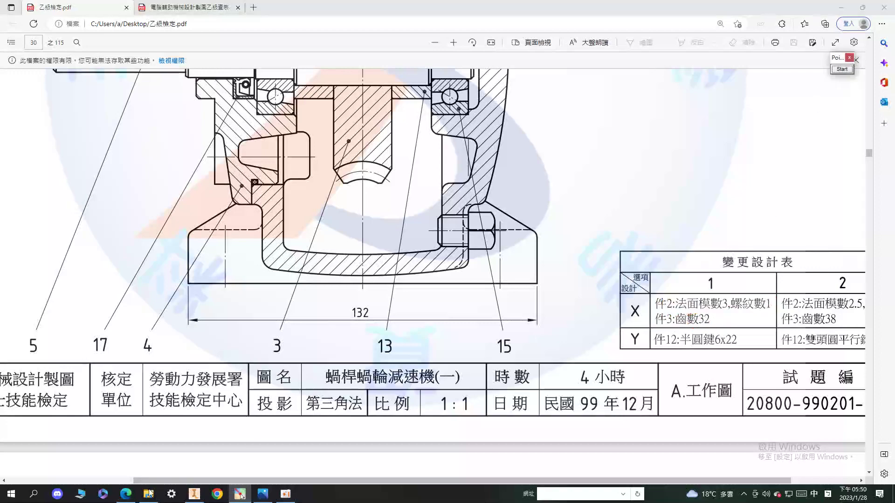
Step: Switch to the photo of the handwritten worm calculations and mark Mn, the thread count and gear tooth count N in red, clearing the marks at the end
{"action": "left_click", "coordinate": [262, 494]}
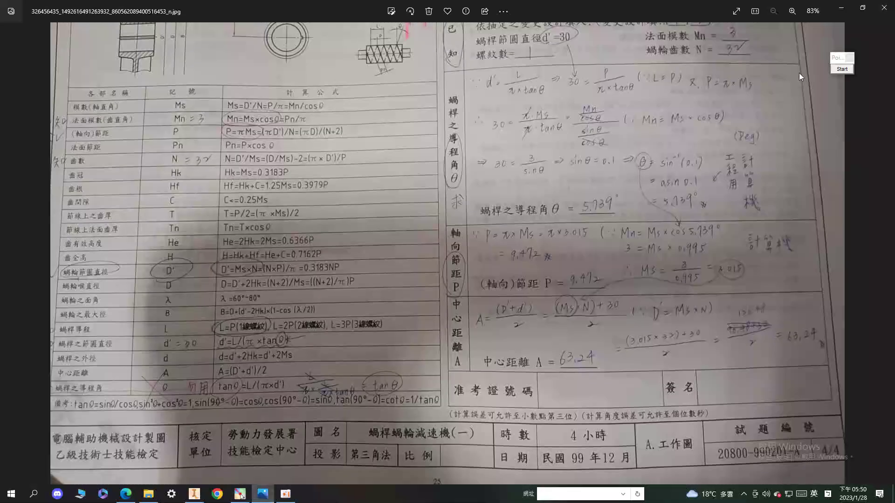
{"action": "left_click", "coordinate": [841, 69]}
{"action": "left_click", "coordinate": [740, 26]}
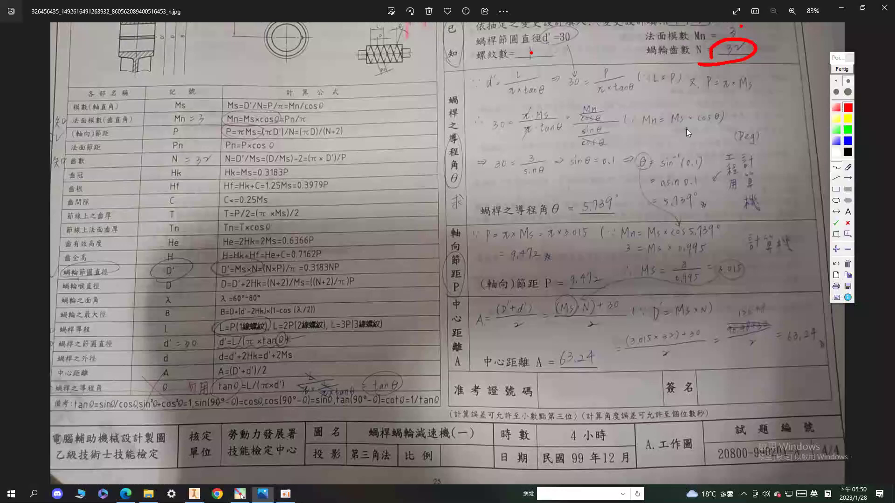
{"action": "left_click", "coordinate": [840, 69]}
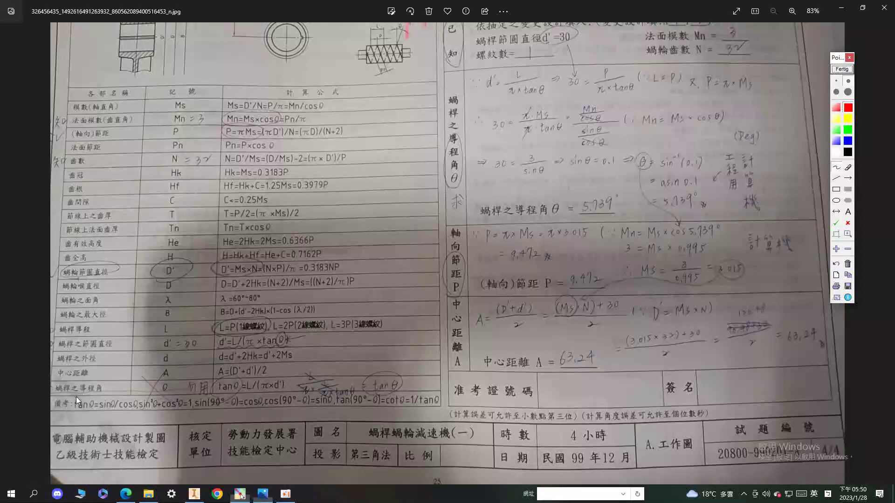
Step: Mark the lead-angle name, its formula tanθ=L/(π×d') and the handwritten tanθ note in red, with the marks cleared at the end
{"action": "left_click_drag", "start_coordinate": [74, 393], "coordinate": [97, 382]}
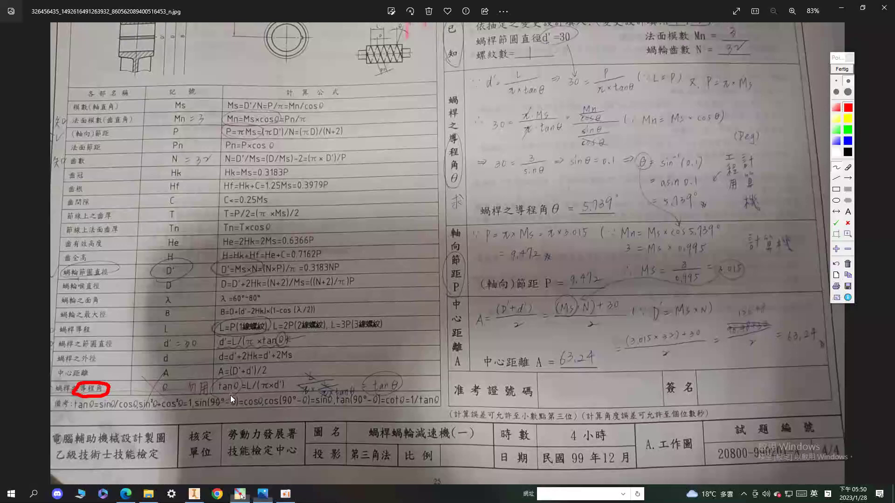
{"action": "left_click_drag", "start_coordinate": [211, 388], "coordinate": [294, 378]}
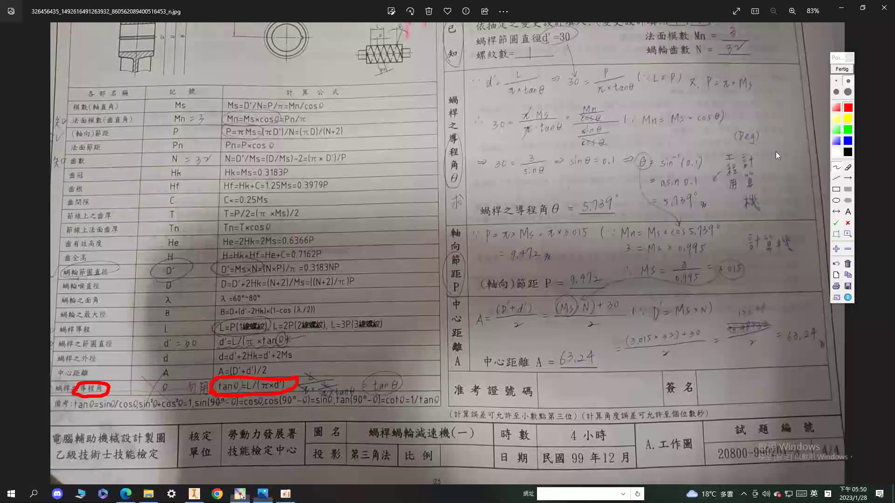
{"action": "left_click", "coordinate": [837, 188]}
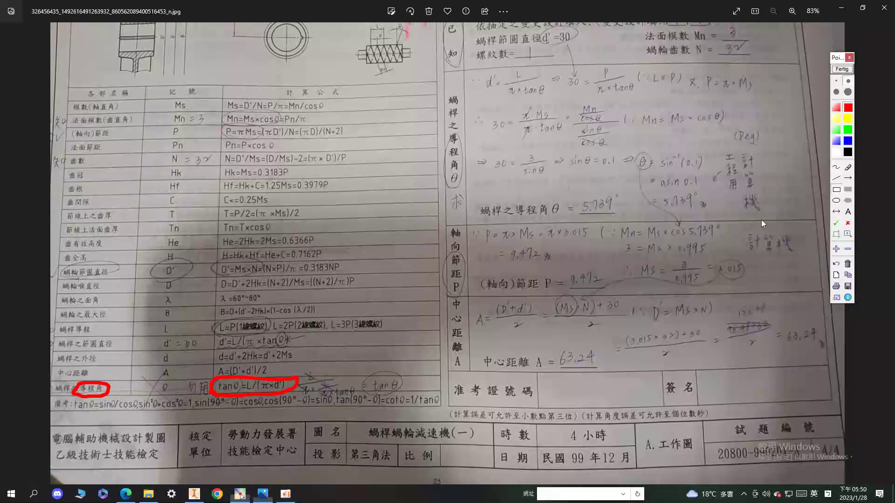
{"action": "left_click_drag", "start_coordinate": [293, 368], "coordinate": [405, 404]}
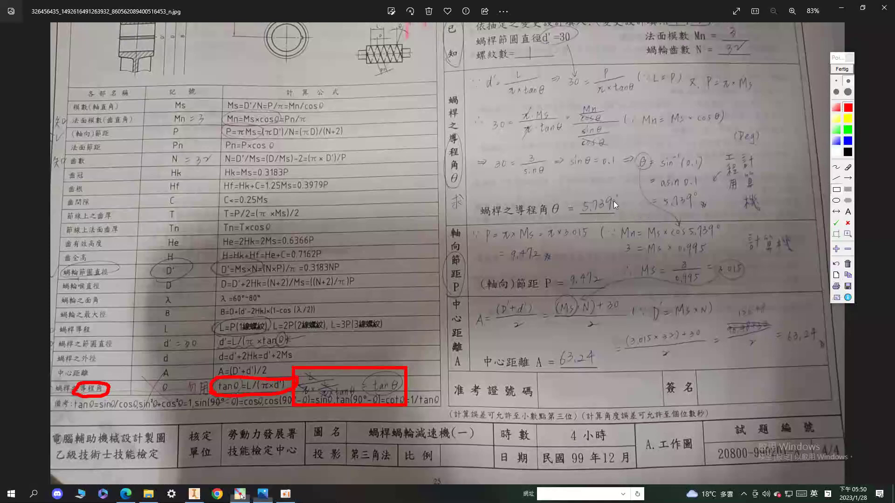
{"action": "left_click", "coordinate": [841, 69]}
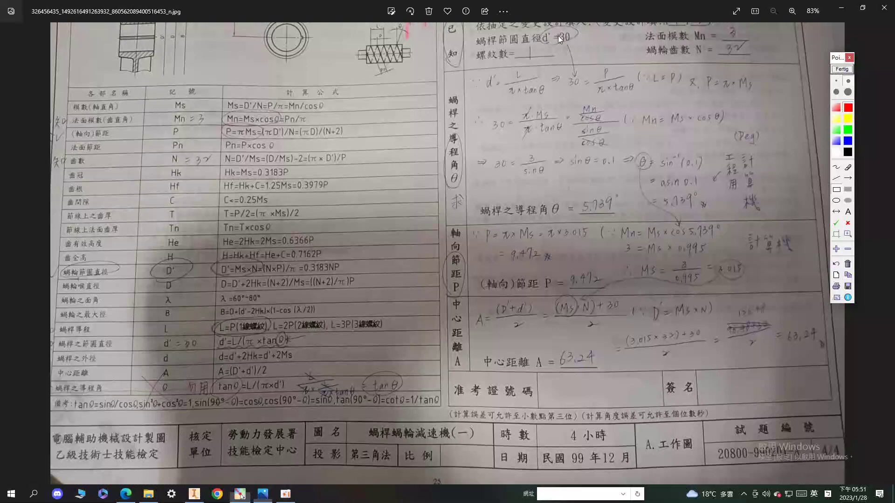
Step: Box the worm pitch diameter d' row in red and link it with a curved arrow to the first line of the lead-angle derivation
{"action": "left_click_drag", "start_coordinate": [449, 180], "coordinate": [448, 181]}
{"action": "left_click", "coordinate": [844, 79]}
{"action": "left_click_drag", "start_coordinate": [54, 336], "coordinate": [298, 349]}
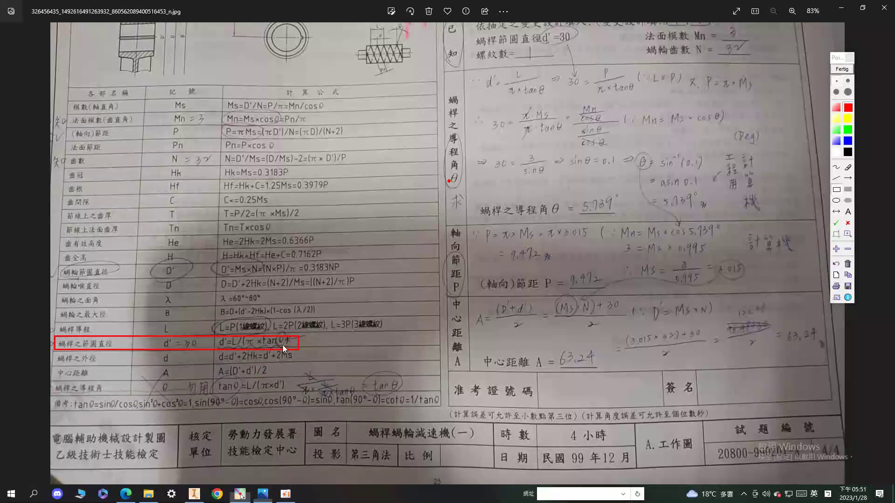
{"action": "left_click", "coordinate": [851, 108]}
{"action": "left_click", "coordinate": [836, 167]}
{"action": "mouse_move", "coordinate": [293, 325]}
{"action": "left_mouse_down"}
{"action": "mouse_move", "coordinate": [304, 220]}
{"action": "mouse_move", "coordinate": [448, 96]}
{"action": "left_mouse_up"}
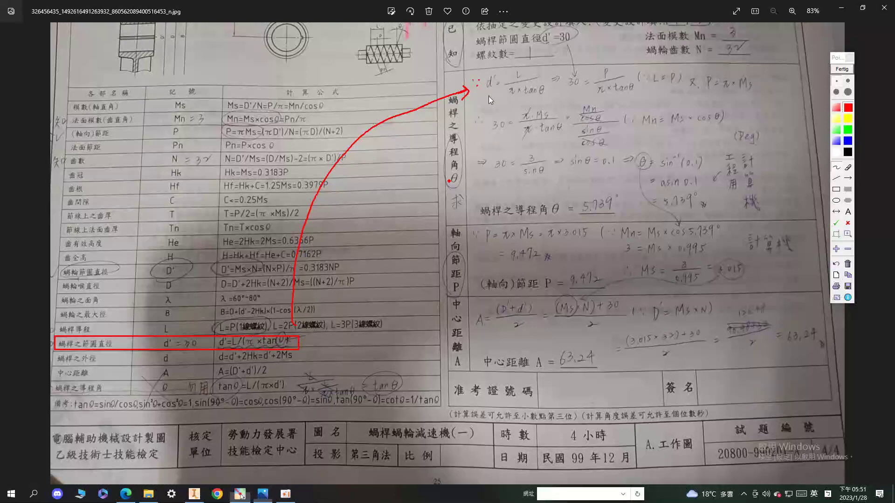
Step: Circle d'=L/(π×tanθ) in red with a circled 1 beside it, and link its d' and π×tanθ to the matching terms in the substituted equation
{"action": "mouse_move", "coordinate": [488, 95]}
{"action": "left_mouse_down"}
{"action": "mouse_move", "coordinate": [480, 82]}
{"action": "mouse_move", "coordinate": [550, 80]}
{"action": "left_mouse_up"}
{"action": "left_click_drag", "start_coordinate": [484, 94], "coordinate": [449, 57]}
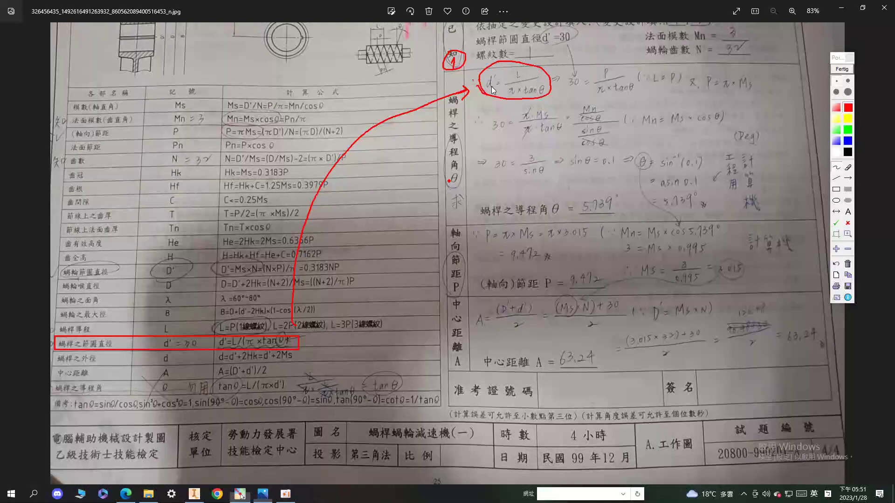
{"action": "mouse_move", "coordinate": [483, 91]}
{"action": "left_mouse_down"}
{"action": "mouse_move", "coordinate": [495, 71]}
{"action": "mouse_move", "coordinate": [486, 86]}
{"action": "mouse_move", "coordinate": [564, 52]}
{"action": "mouse_move", "coordinate": [585, 75]}
{"action": "mouse_move", "coordinate": [576, 93]}
{"action": "left_mouse_up"}
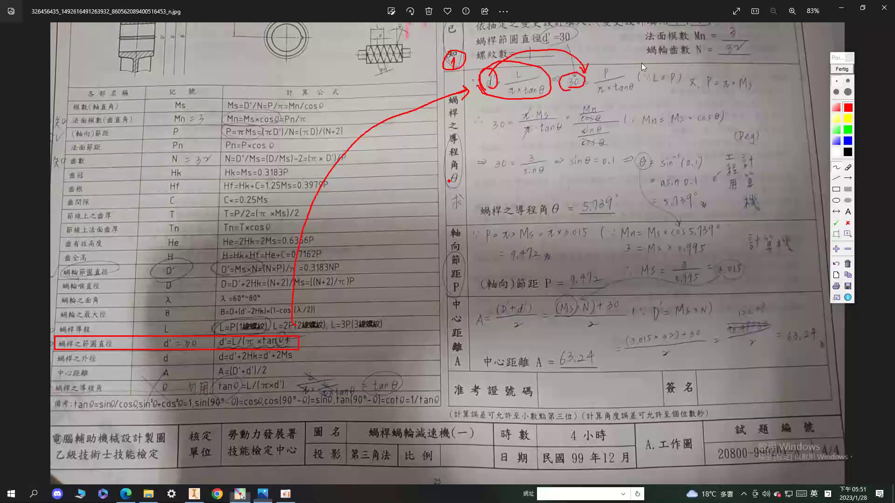
{"action": "mouse_move", "coordinate": [502, 91]}
{"action": "left_mouse_down"}
{"action": "mouse_move", "coordinate": [543, 80]}
{"action": "mouse_move", "coordinate": [535, 94]}
{"action": "left_mouse_up"}
{"action": "mouse_move", "coordinate": [636, 79]}
{"action": "left_mouse_down"}
{"action": "mouse_move", "coordinate": [606, 101]}
{"action": "mouse_move", "coordinate": [642, 83]}
{"action": "left_mouse_up"}
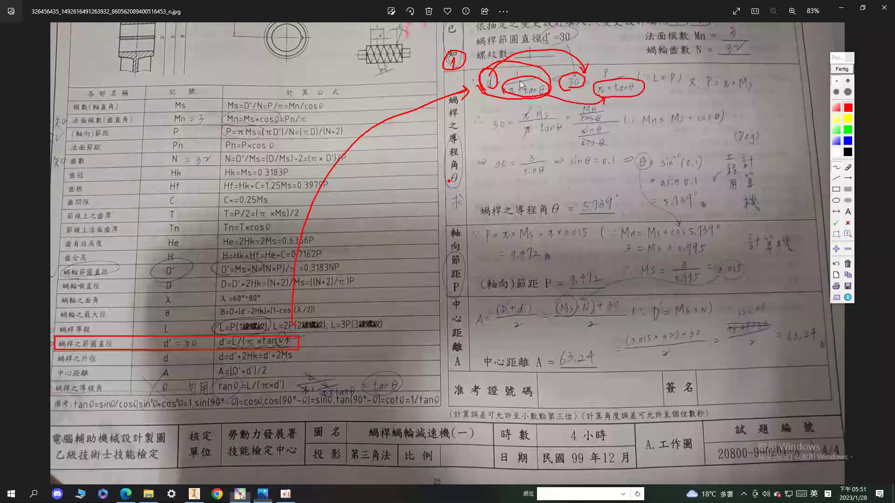
Step: Link L to P in the derivation's first line with a blue arrow and box the worm lead L row of the formula table in blue
{"action": "left_click", "coordinate": [848, 140]}
{"action": "mouse_move", "coordinate": [518, 84]}
{"action": "left_mouse_down"}
{"action": "mouse_move", "coordinate": [524, 71]}
{"action": "mouse_move", "coordinate": [588, 57]}
{"action": "mouse_move", "coordinate": [606, 63]}
{"action": "mouse_move", "coordinate": [600, 78]}
{"action": "mouse_move", "coordinate": [615, 70]}
{"action": "left_mouse_up"}
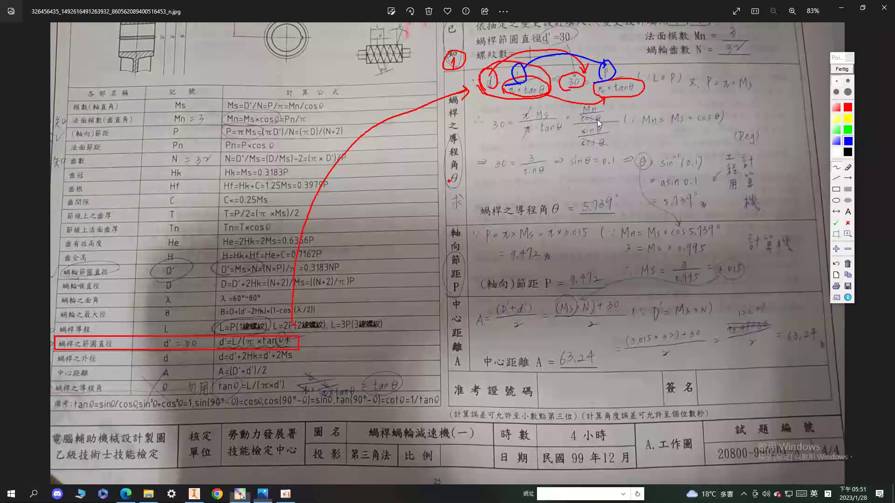
{"action": "left_click", "coordinate": [836, 189]}
{"action": "left_click_drag", "start_coordinate": [52, 323], "coordinate": [329, 334]}
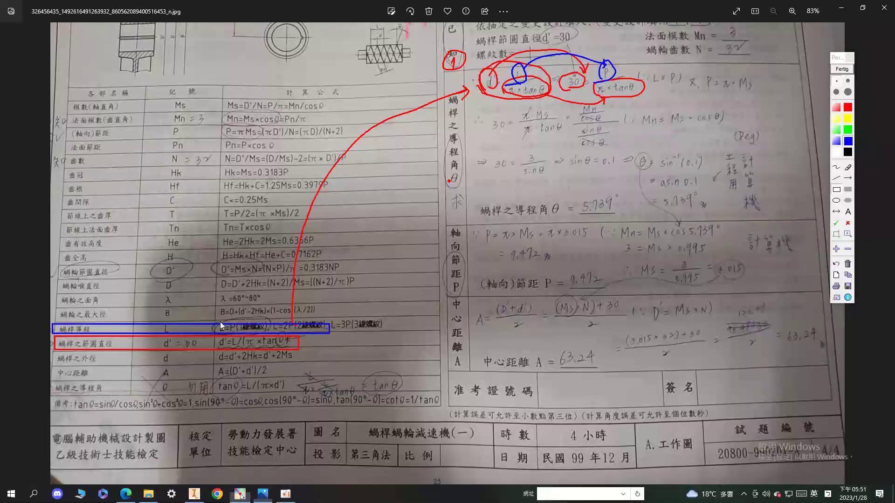
Step: Circle P=π×Ms in the derivation in blue, and box it and the axial pitch row's formula P=πMs in green
{"action": "left_click", "coordinate": [836, 167]}
{"action": "left_click_drag", "start_coordinate": [709, 90], "coordinate": [705, 74]}
{"action": "left_click_drag", "start_coordinate": [759, 72], "coordinate": [734, 93]}
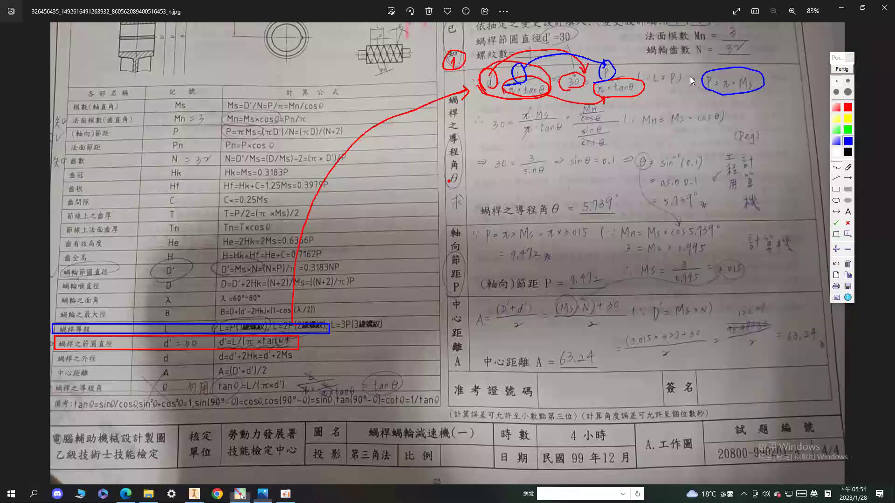
{"action": "left_click", "coordinate": [847, 150]}
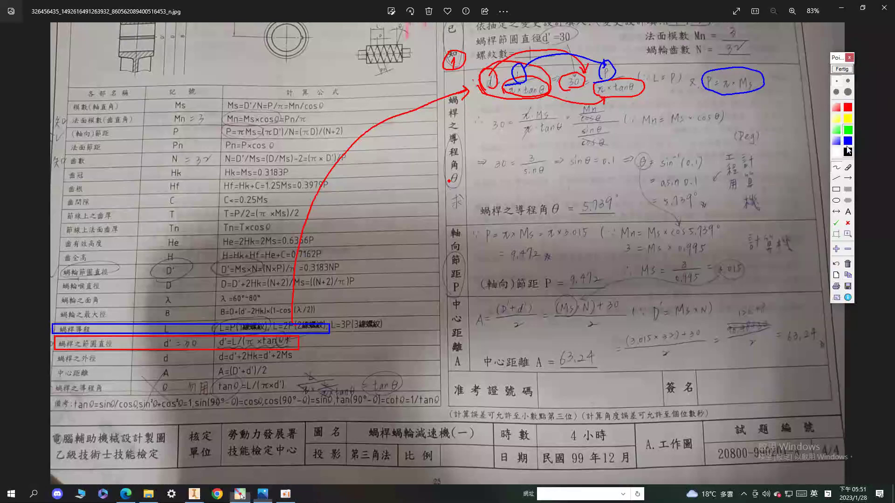
{"action": "left_click", "coordinate": [836, 189]}
{"action": "mouse_move", "coordinate": [66, 126]}
{"action": "left_mouse_down"}
{"action": "mouse_move", "coordinate": [349, 148]}
{"action": "mouse_move", "coordinate": [352, 139]}
{"action": "left_mouse_up"}
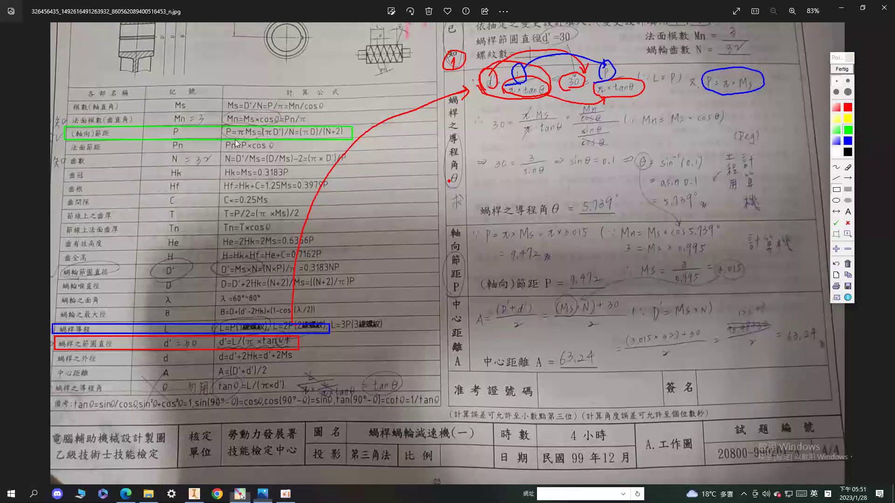
{"action": "left_click_drag", "start_coordinate": [222, 122], "coordinate": [259, 140]}
{"action": "left_click_drag", "start_coordinate": [701, 71], "coordinate": [760, 93]}
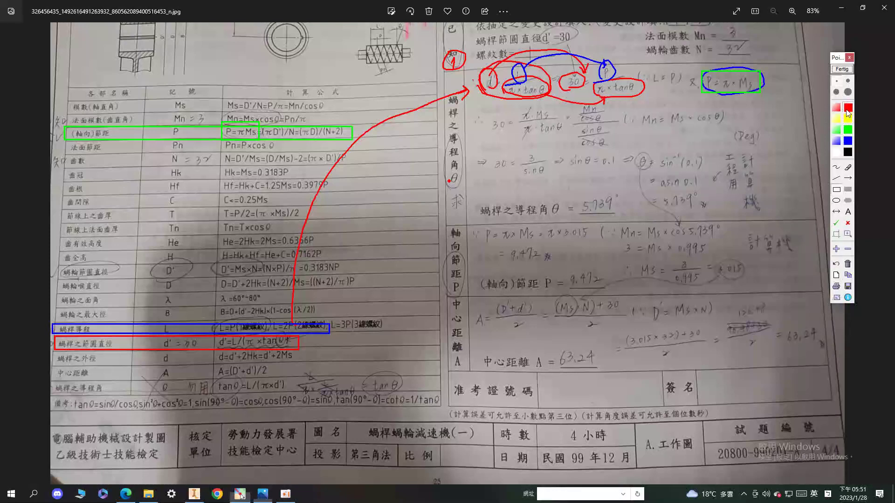
Step: Box the numerator π×Ms and denominator π×tanθ in red and strike out both π symbols in blue
{"action": "left_click", "coordinate": [492, 133]}
{"action": "left_click_drag", "start_coordinate": [553, 107], "coordinate": [551, 105]}
{"action": "left_click_drag", "start_coordinate": [518, 137], "coordinate": [564, 121]}
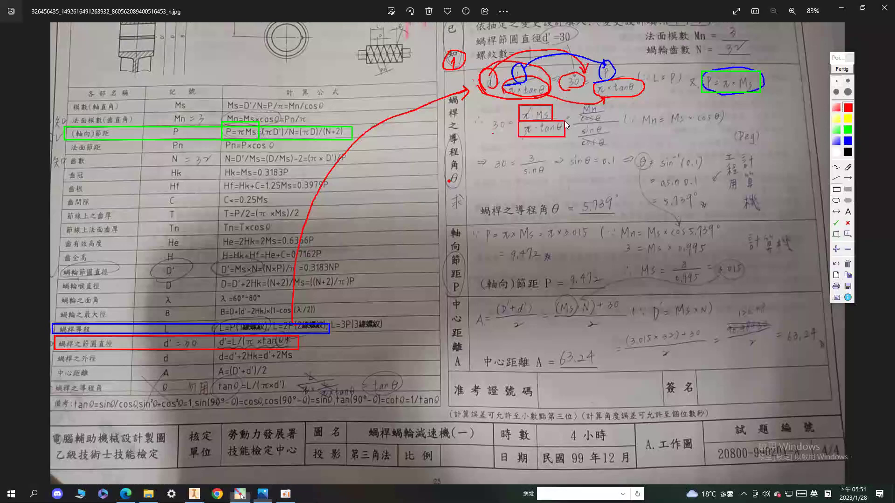
{"action": "left_click", "coordinate": [847, 141]}
{"action": "left_click_drag", "start_coordinate": [528, 110], "coordinate": [520, 139]}
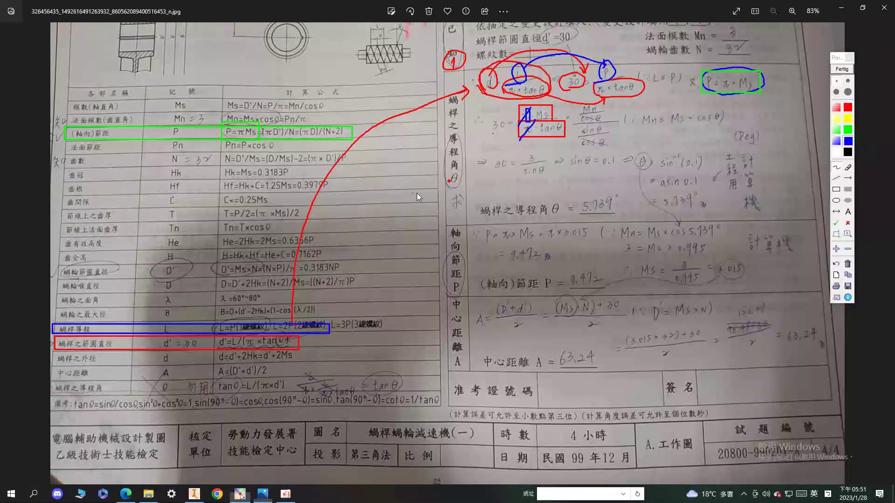
Step: Sketch a blue right triangle labelled t, s and c beside the derivation and circle sinθ/cosθ
{"action": "left_click_drag", "start_coordinate": [461, 164], "coordinate": [390, 198]}
{"action": "mouse_move", "coordinate": [413, 151]}
{"action": "left_mouse_down"}
{"action": "mouse_move", "coordinate": [433, 150]}
{"action": "mouse_move", "coordinate": [482, 174]}
{"action": "mouse_move", "coordinate": [448, 220]}
{"action": "left_mouse_up"}
{"action": "mouse_move", "coordinate": [410, 161]}
{"action": "left_mouse_down"}
{"action": "mouse_move", "coordinate": [413, 135]}
{"action": "mouse_move", "coordinate": [443, 160]}
{"action": "mouse_move", "coordinate": [419, 163]}
{"action": "left_mouse_up"}
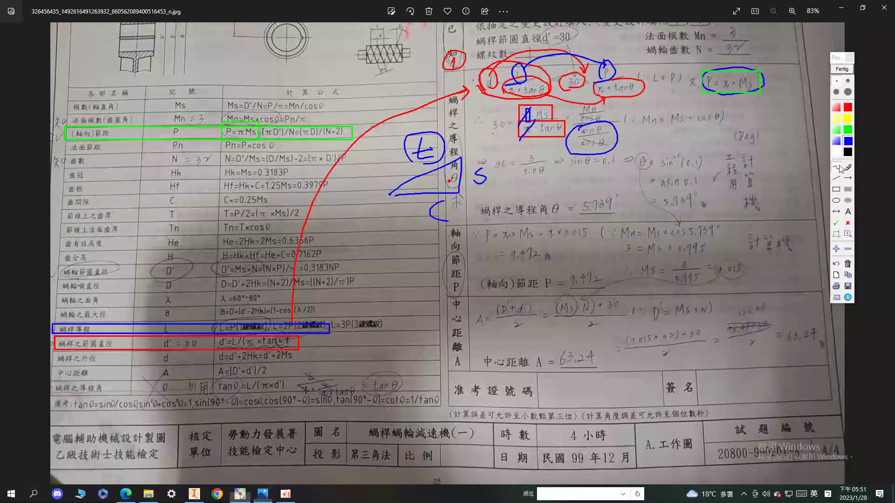
Step: Box Mn=Ms×cosθ in the derivation in blue and the normal module Mn row with its formula in black
{"action": "left_click", "coordinate": [836, 189]}
{"action": "left_click_drag", "start_coordinate": [622, 108], "coordinate": [726, 128]}
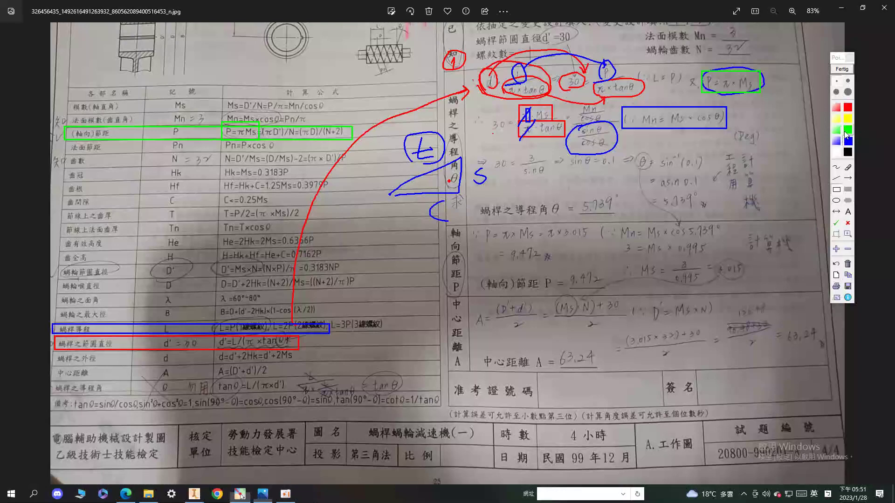
{"action": "left_click", "coordinate": [847, 152]}
{"action": "left_click_drag", "start_coordinate": [66, 110], "coordinate": [282, 126]}
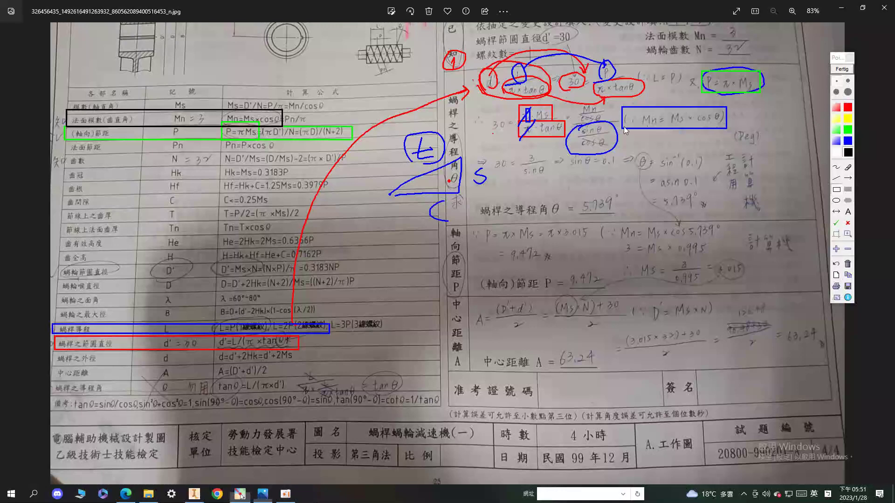
Step: Underline the terms of Mn=Ms×cosθ in red and connect the relation to the Mn/cosθ fraction
{"action": "left_click", "coordinate": [847, 107]}
{"action": "left_click", "coordinate": [837, 167]}
{"action": "left_click_drag", "start_coordinate": [650, 127], "coordinate": [658, 126]}
{"action": "left_click_drag", "start_coordinate": [579, 120], "coordinate": [634, 114]}
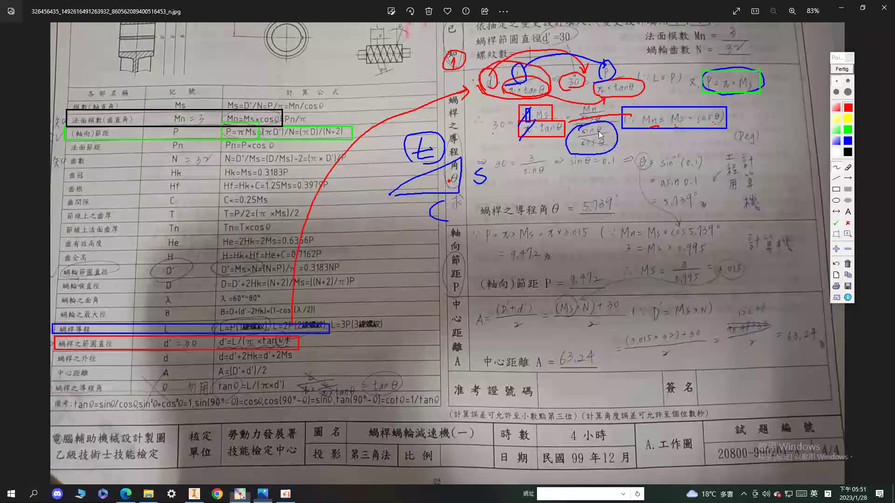
Step: Mark the cosθ and sinθ terms in green, point an arrow to the circled sinθ in the simplified equation, and circle Mn's value 3
{"action": "left_click", "coordinate": [847, 130]}
{"action": "left_click_drag", "start_coordinate": [585, 114], "coordinate": [611, 146]}
{"action": "mouse_move", "coordinate": [600, 131]}
{"action": "left_mouse_down"}
{"action": "mouse_move", "coordinate": [580, 137]}
{"action": "mouse_move", "coordinate": [608, 125]}
{"action": "mouse_move", "coordinate": [579, 138]}
{"action": "mouse_move", "coordinate": [577, 129]}
{"action": "mouse_move", "coordinate": [547, 165]}
{"action": "left_mouse_up"}
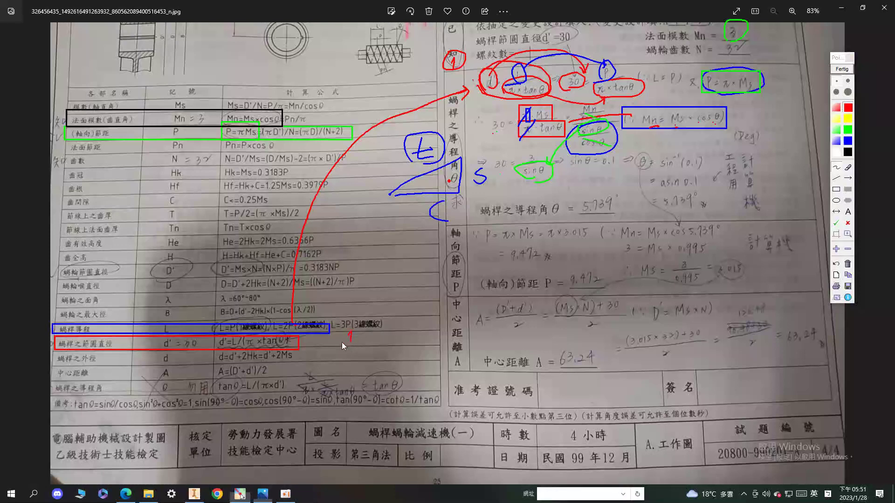
Step: Number the boxed formula rows with circled digits: d' as 1 in red, L as 2 in blue, P as 3 in green, Mn as 4 in black
{"action": "left_click", "coordinate": [848, 141]}
{"action": "left_click", "coordinate": [401, 318]}
{"action": "left_click_drag", "start_coordinate": [405, 317], "coordinate": [402, 313]}
{"action": "left_click", "coordinate": [848, 141]}
{"action": "mouse_move", "coordinate": [384, 127]}
{"action": "left_mouse_down"}
{"action": "mouse_move", "coordinate": [396, 139]}
{"action": "mouse_move", "coordinate": [383, 144]}
{"action": "left_mouse_up"}
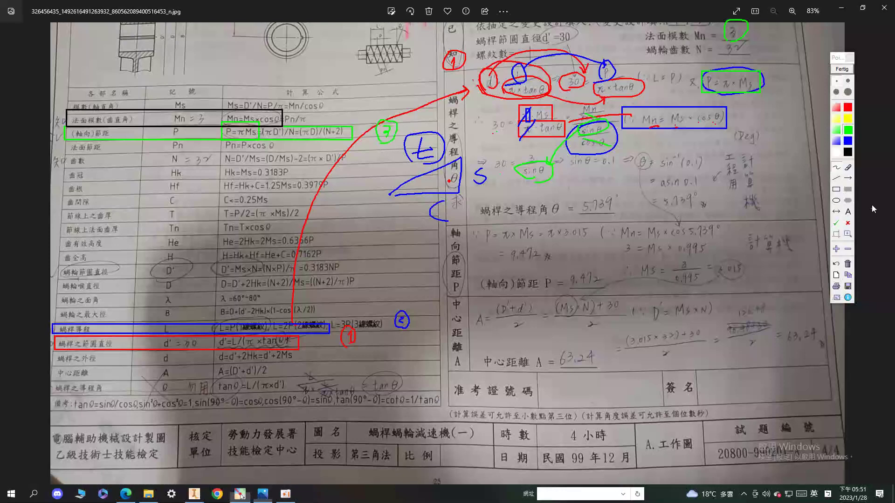
{"action": "left_click", "coordinate": [847, 152]}
{"action": "mouse_move", "coordinate": [339, 108]}
{"action": "left_mouse_down"}
{"action": "mouse_move", "coordinate": [330, 113]}
{"action": "mouse_move", "coordinate": [342, 122]}
{"action": "mouse_move", "coordinate": [325, 120]}
{"action": "mouse_move", "coordinate": [349, 110]}
{"action": "mouse_move", "coordinate": [330, 127]}
{"action": "left_mouse_up"}
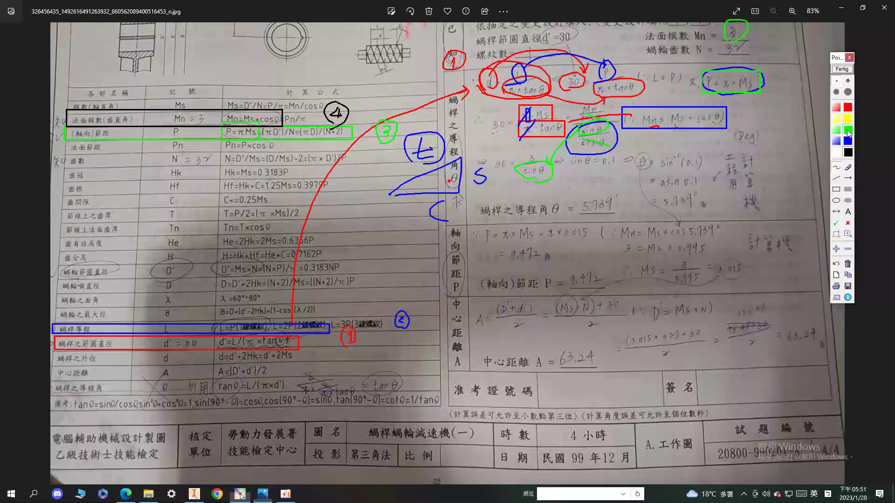
Step: Cross out the unused formula rows between the tooth count N and the gear pitch diameter D' with a large yellow X
{"action": "left_click", "coordinate": [848, 108]}
{"action": "left_click", "coordinate": [847, 118]}
{"action": "left_click_drag", "start_coordinate": [113, 161], "coordinate": [267, 274]}
{"action": "mouse_move", "coordinate": [266, 170]}
{"action": "left_mouse_down"}
{"action": "mouse_move", "coordinate": [266, 178]}
{"action": "mouse_move", "coordinate": [100, 272]}
{"action": "left_mouse_up"}
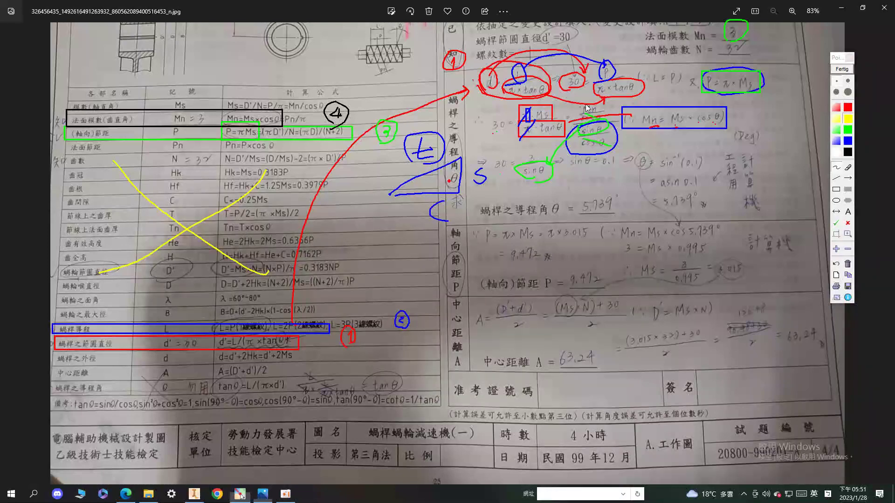
Step: Circle sinθ and 0.1 in red with arrows to the answer and sin⁻¹(0.1), and circle both 5.739° results in green
{"action": "left_click", "coordinate": [844, 107]}
{"action": "mouse_move", "coordinate": [515, 173]}
{"action": "left_mouse_down"}
{"action": "mouse_move", "coordinate": [543, 164]}
{"action": "mouse_move", "coordinate": [533, 182]}
{"action": "mouse_move", "coordinate": [518, 173]}
{"action": "mouse_move", "coordinate": [528, 166]}
{"action": "left_mouse_up"}
{"action": "mouse_move", "coordinate": [594, 169]}
{"action": "left_mouse_down"}
{"action": "mouse_move", "coordinate": [612, 147]}
{"action": "mouse_move", "coordinate": [616, 173]}
{"action": "left_mouse_up"}
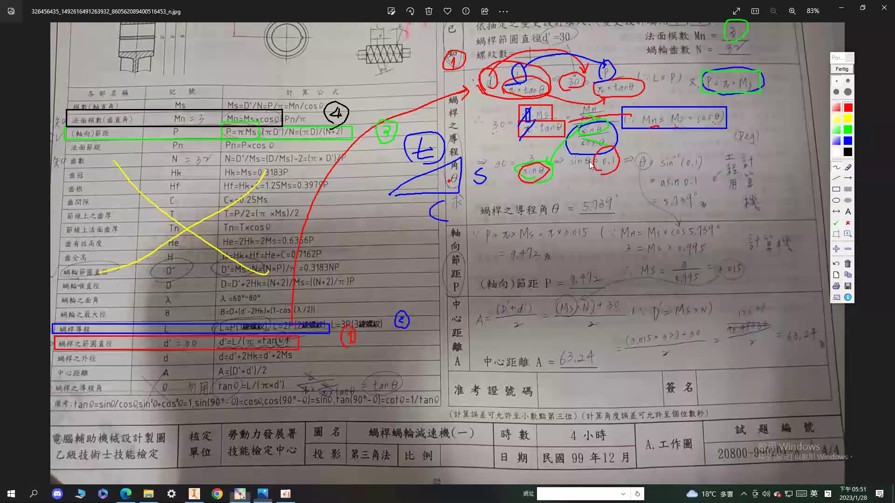
{"action": "left_click_drag", "start_coordinate": [570, 188], "coordinate": [563, 201]}
{"action": "mouse_move", "coordinate": [620, 148]}
{"action": "left_mouse_down"}
{"action": "mouse_move", "coordinate": [636, 139]}
{"action": "mouse_move", "coordinate": [688, 142]}
{"action": "mouse_move", "coordinate": [700, 159]}
{"action": "mouse_move", "coordinate": [697, 151]}
{"action": "left_mouse_up"}
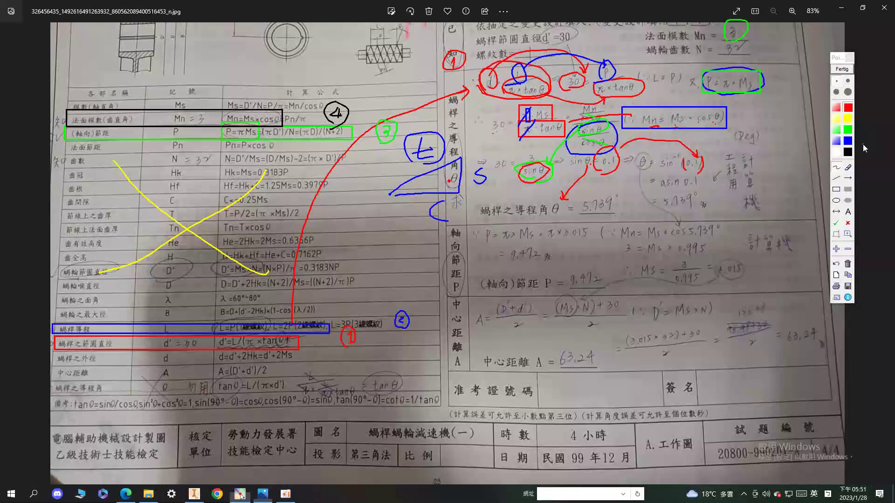
{"action": "left_click", "coordinate": [846, 130]}
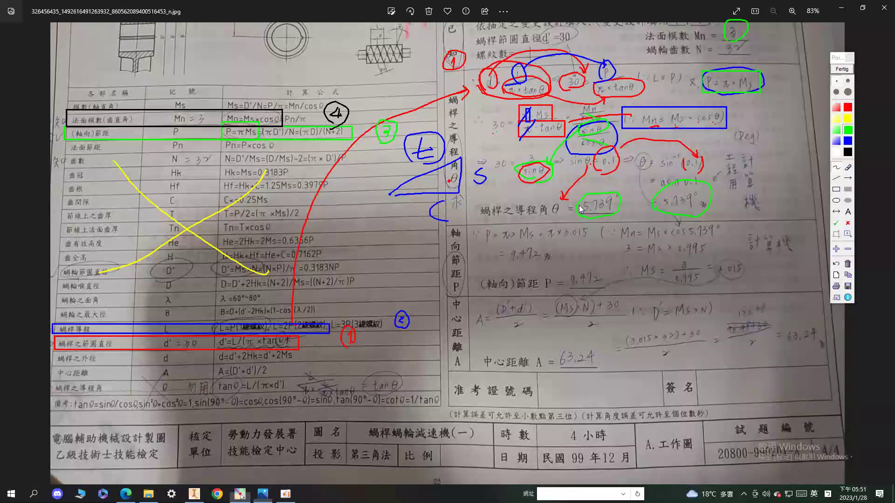
Step: Circle the symbol P of the axial pitch answer in red
{"action": "left_click", "coordinate": [848, 107]}
{"action": "left_click", "coordinate": [541, 288]}
{"action": "left_click_drag", "start_coordinate": [555, 290], "coordinate": [547, 304]}
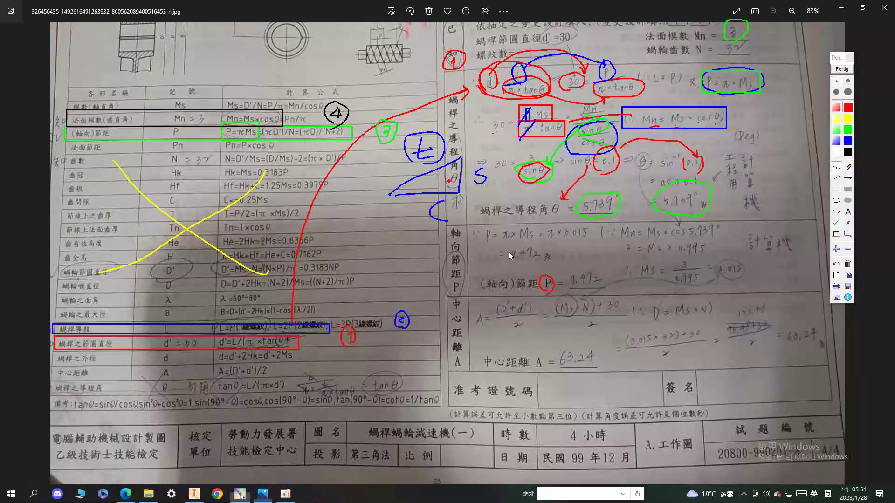